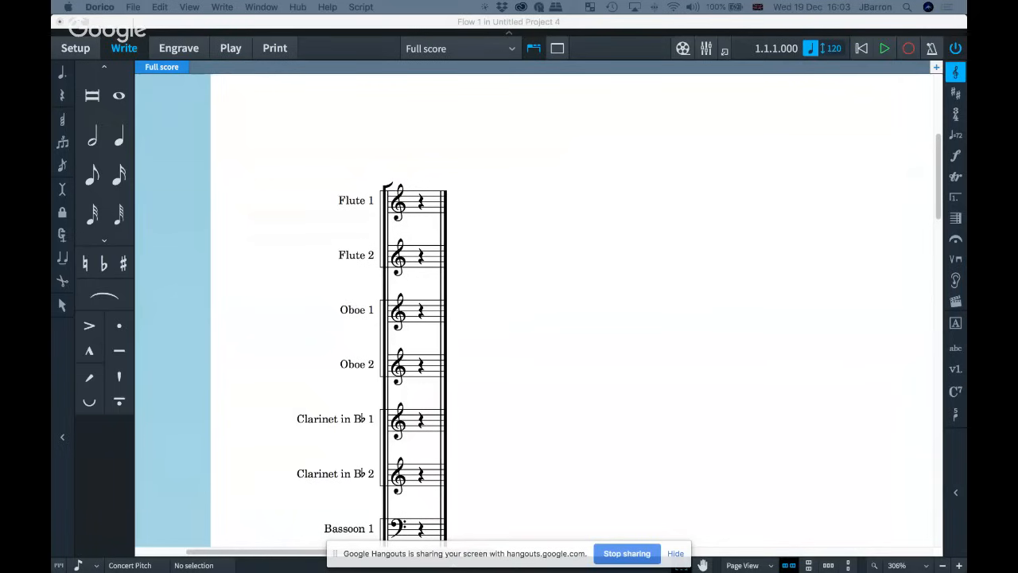
Step: View the project's player list in Setup mode, and return to Write mode
left_click(558, 187)
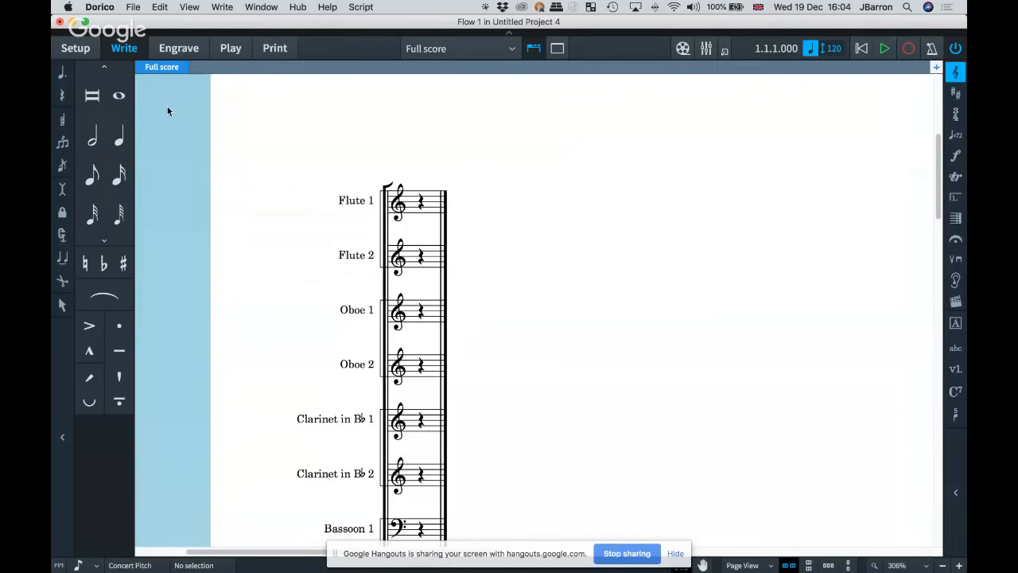
key("super+1")
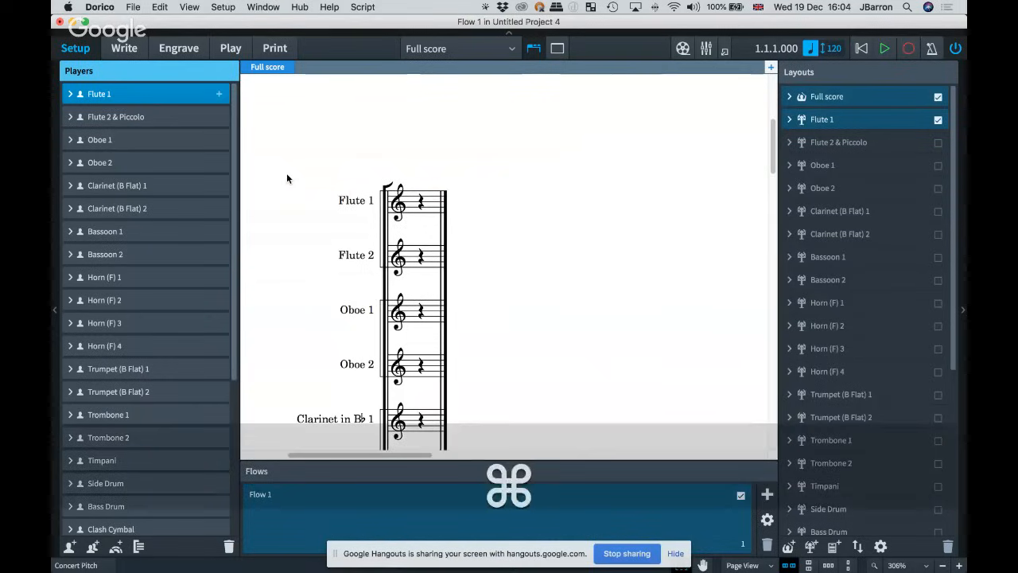
key("super+2")
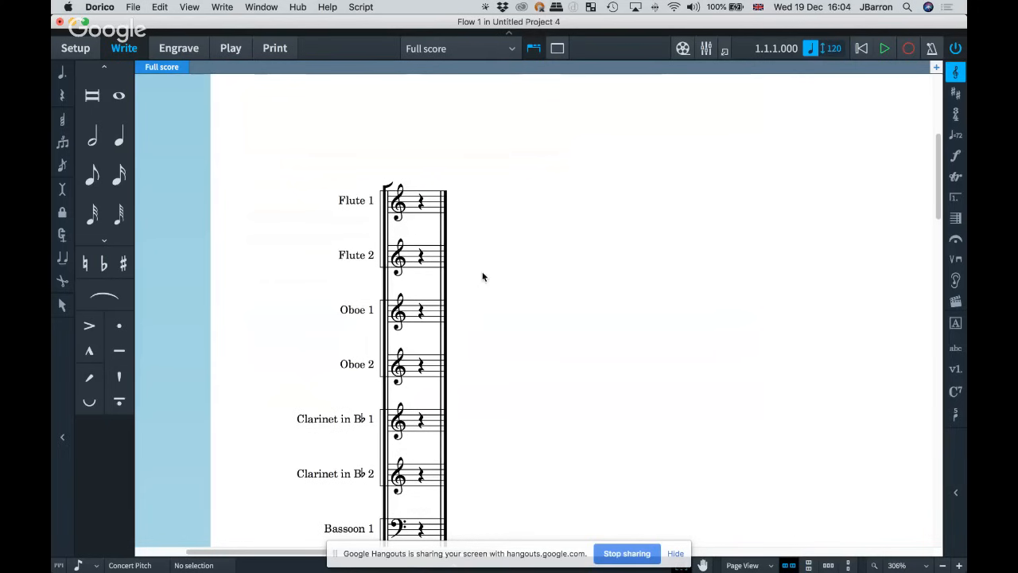
Step: In Engraving Options, set staff labels for identical adjacent solo instruments to Group between staves, and apply it to the score
key("super+shift+e")
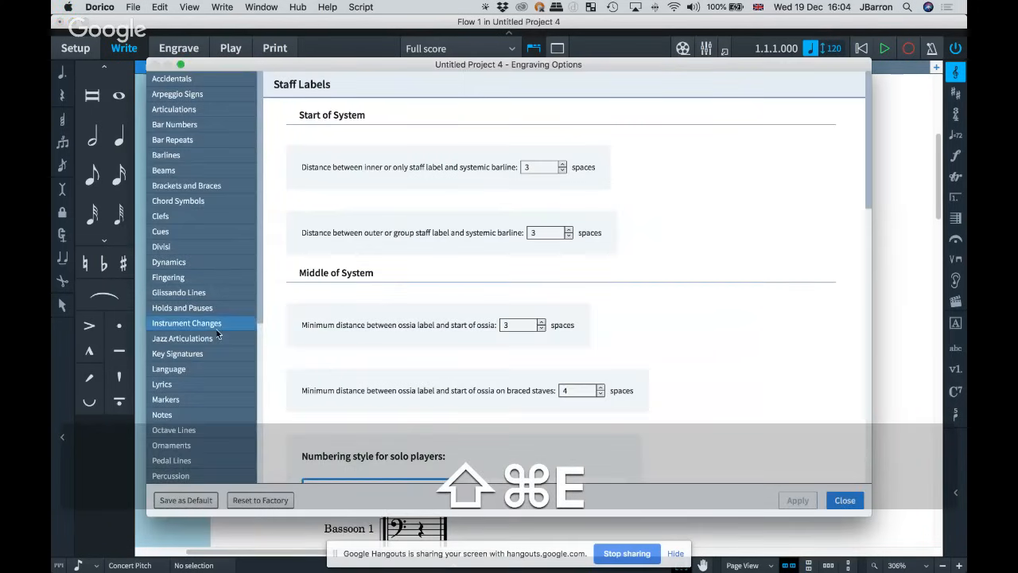
scroll(198, 330, "down", 5)
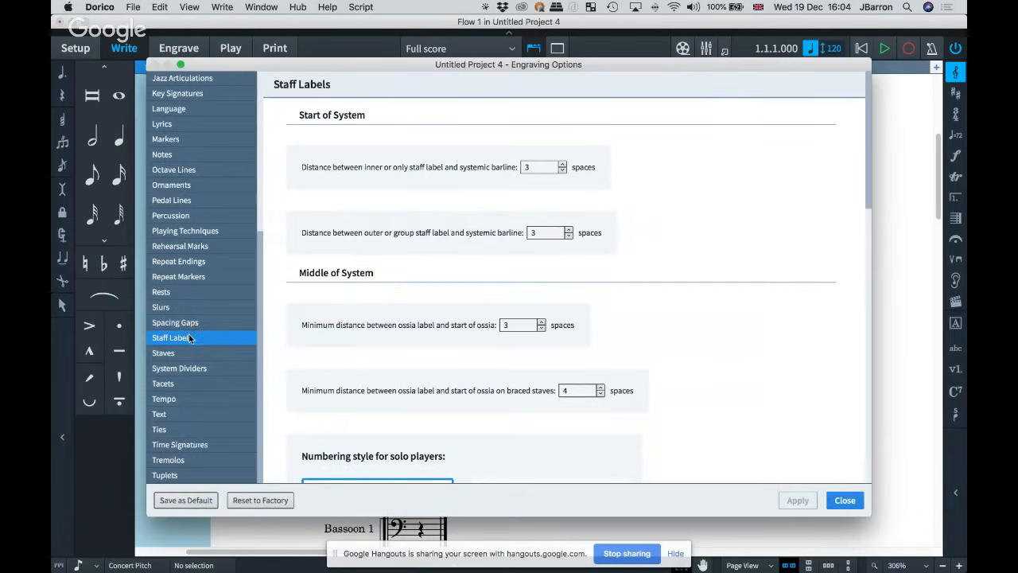
scroll(762, 322, "down", 5)
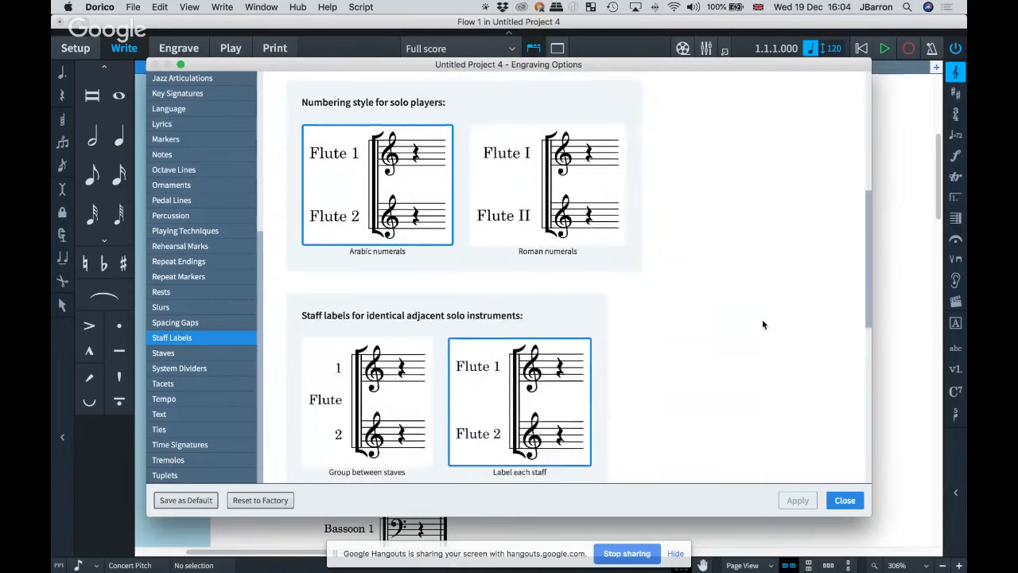
scroll(762, 323, "down", 4)
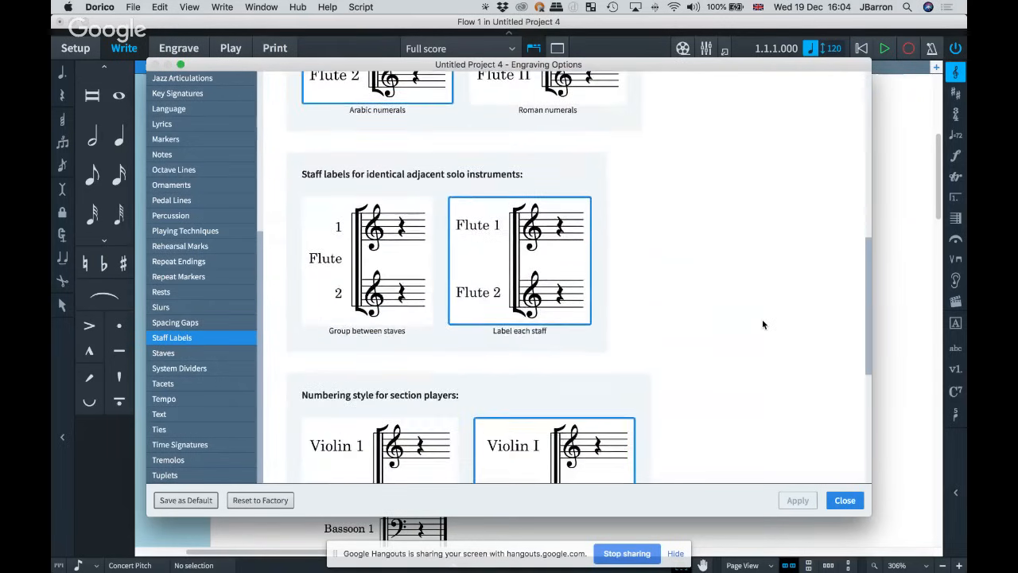
left_click(364, 247)
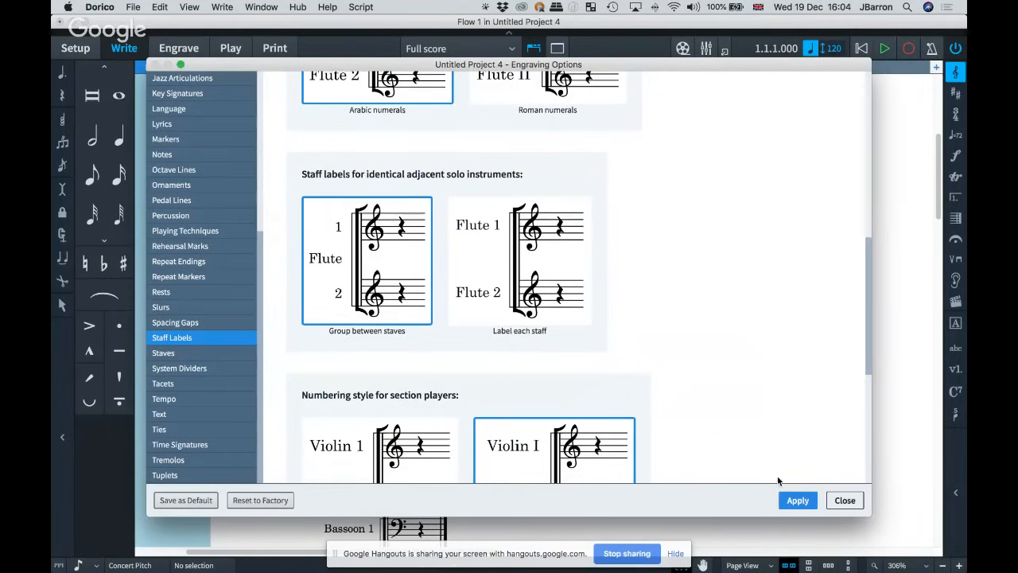
left_click(796, 500)
left_click_drag(413, 67, 967, 113)
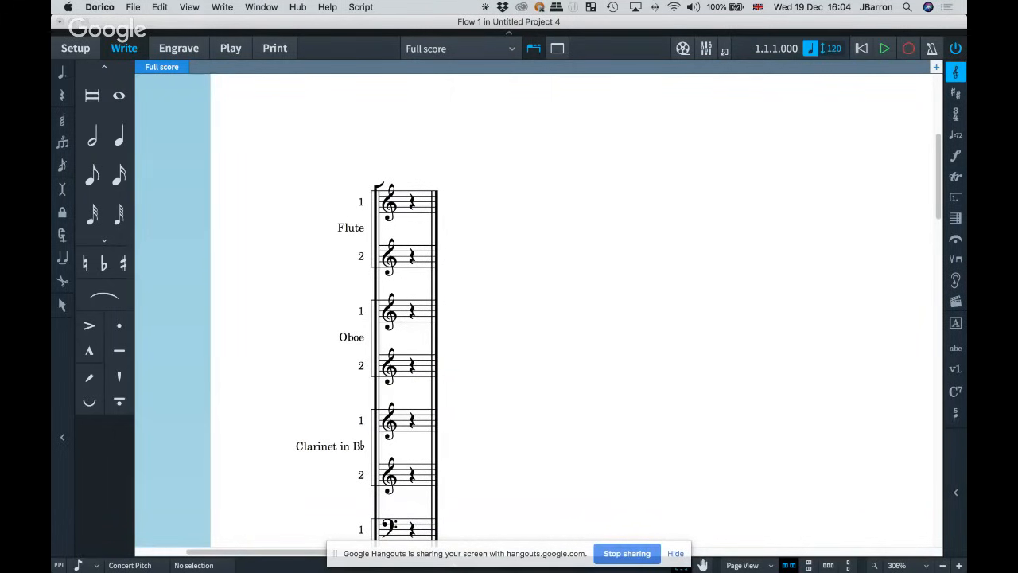
left_click_drag(967, 113, 392, 56)
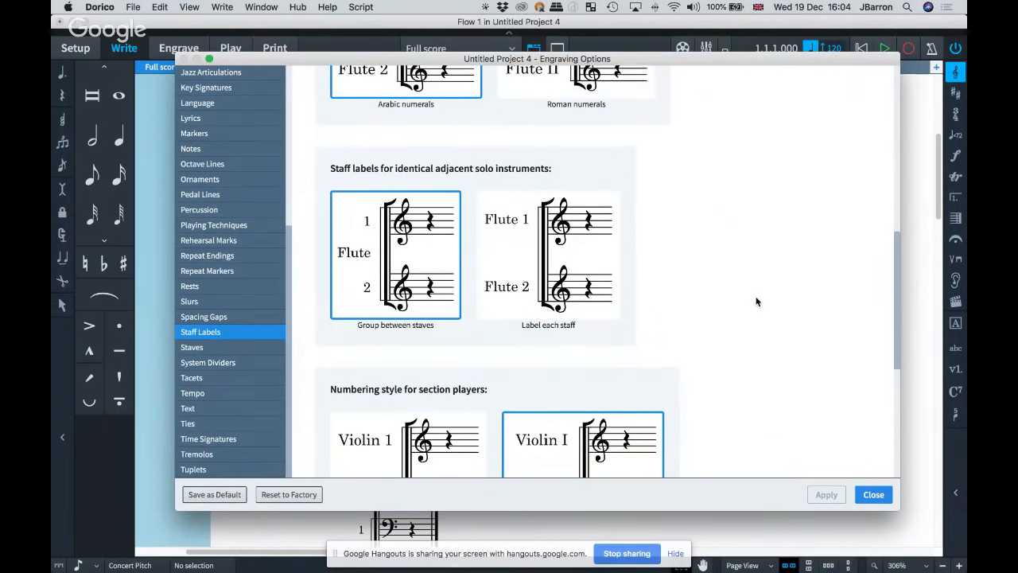
Step: Set the secondary bracket appearance to Brace in the Brackets and Braces engraving options, and apply it to the score
scroll(756, 301, "down", 5)
scroll(756, 301, "down", 1)
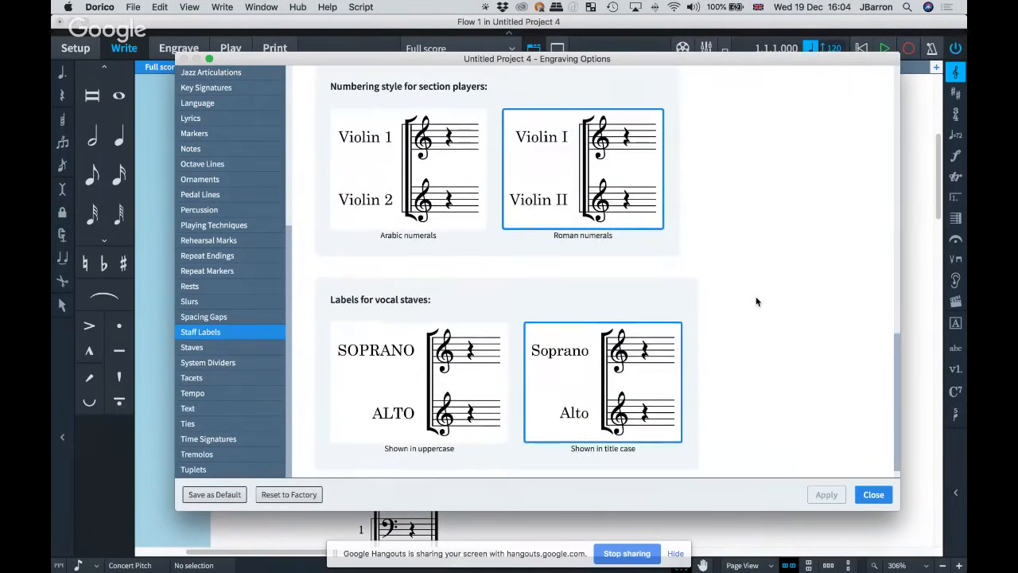
scroll(757, 301, "up", 5)
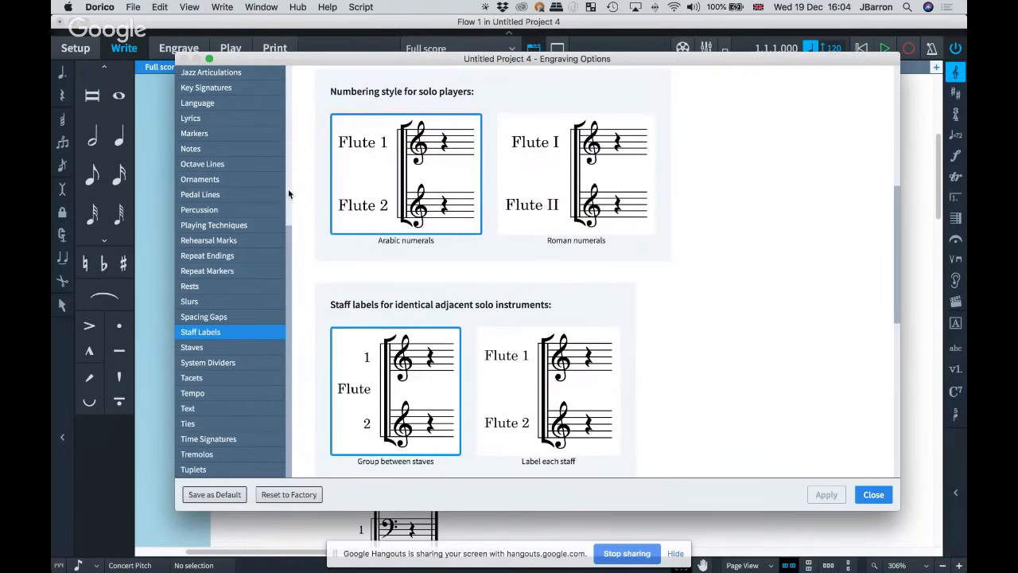
scroll(255, 174, "up", 1)
scroll(256, 175, "up", 5)
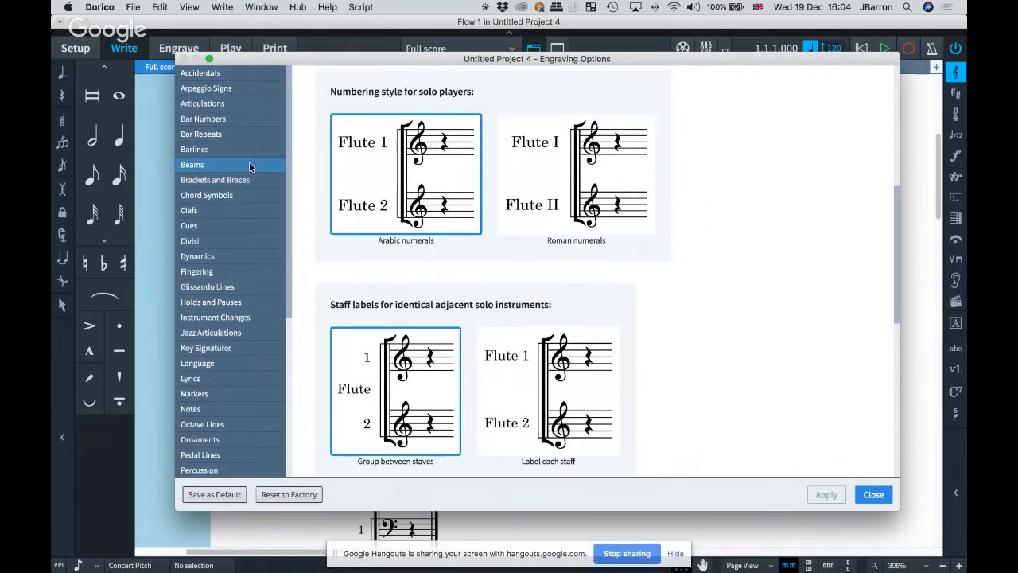
left_click(213, 182)
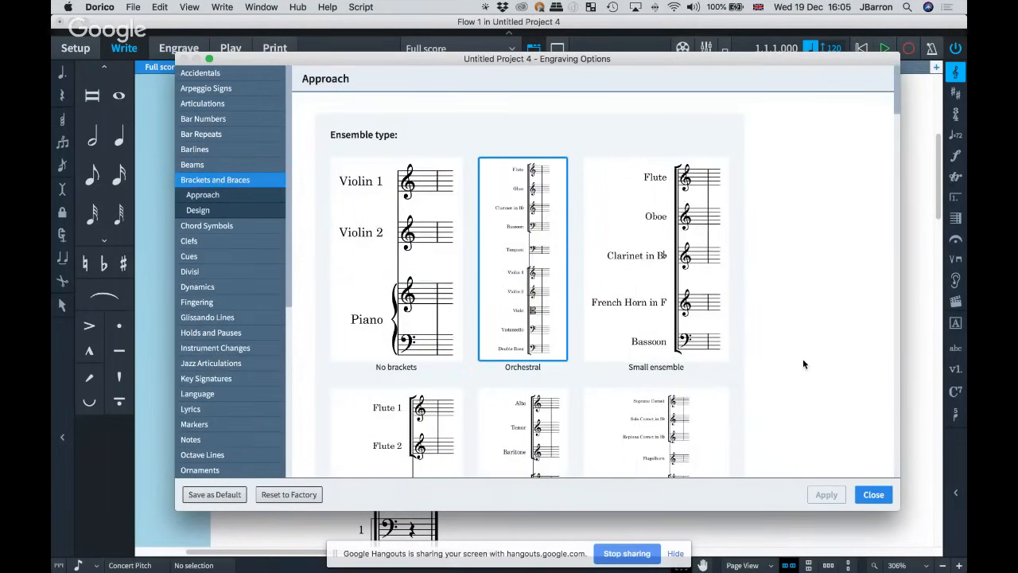
scroll(802, 363, "down", 8)
scroll(802, 364, "down", 10)
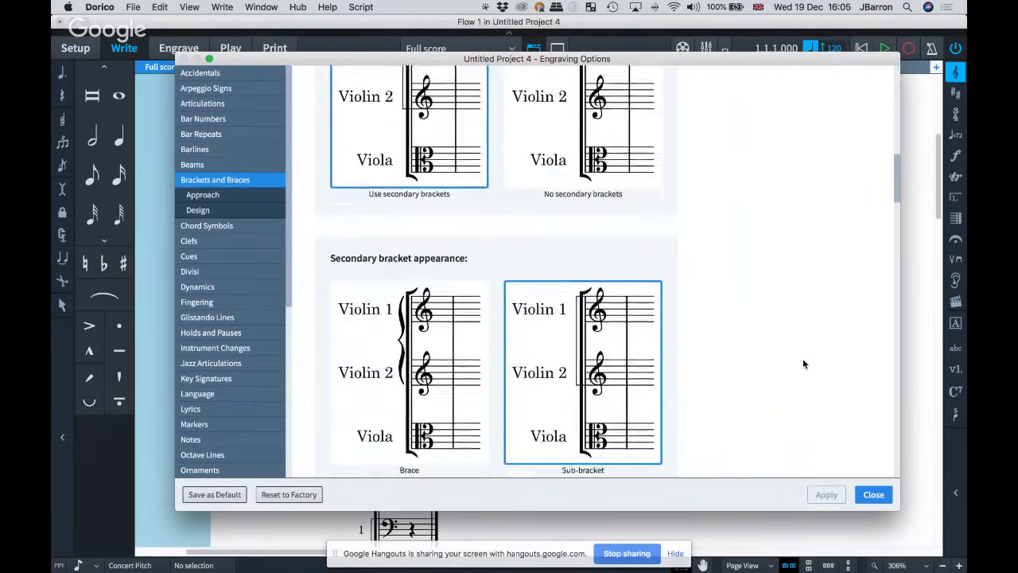
scroll(803, 364, "down", 1)
left_click(408, 251)
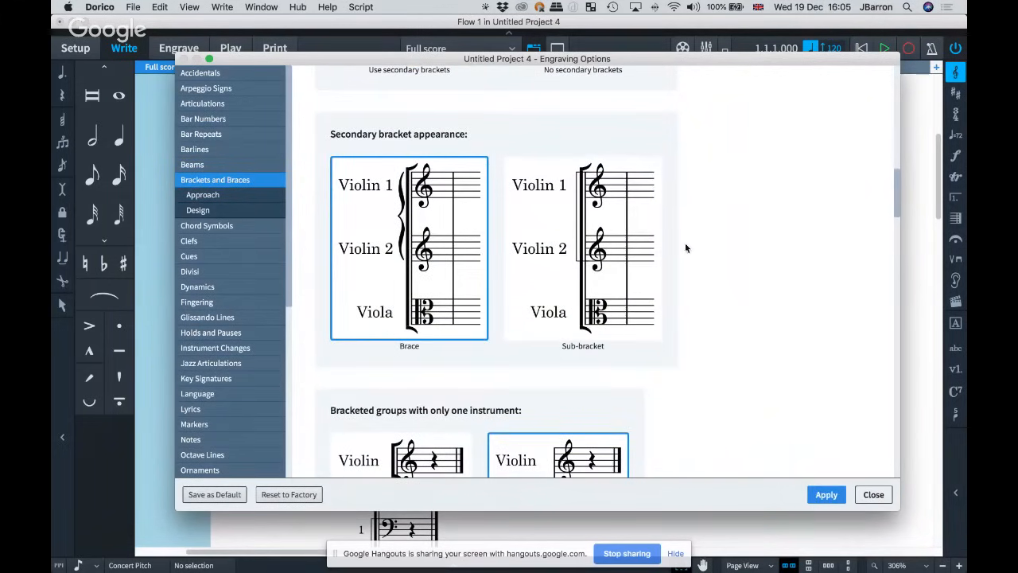
left_click(827, 496)
left_click_drag(408, 62, 636, 73)
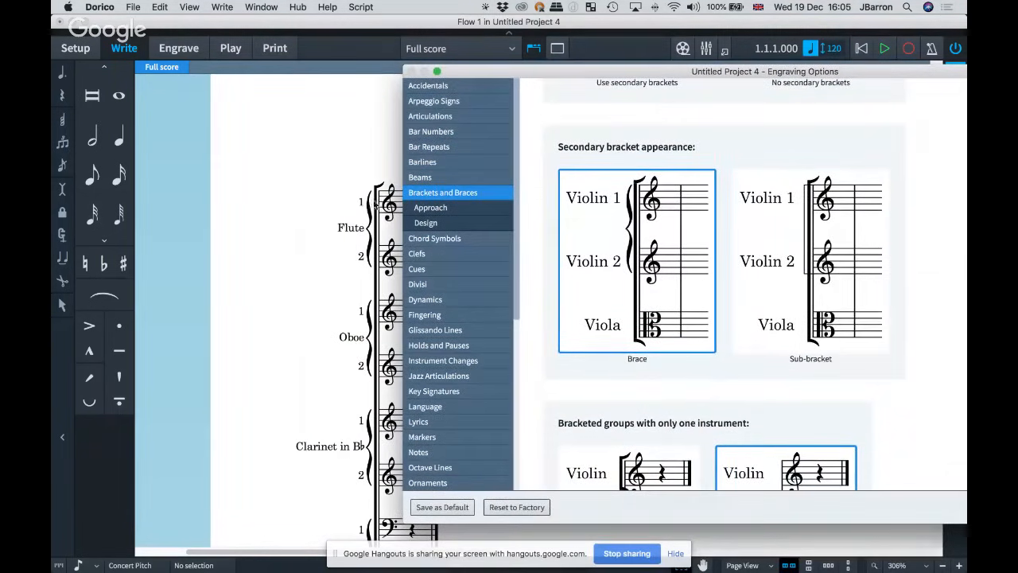
scroll(362, 242, "right", 5)
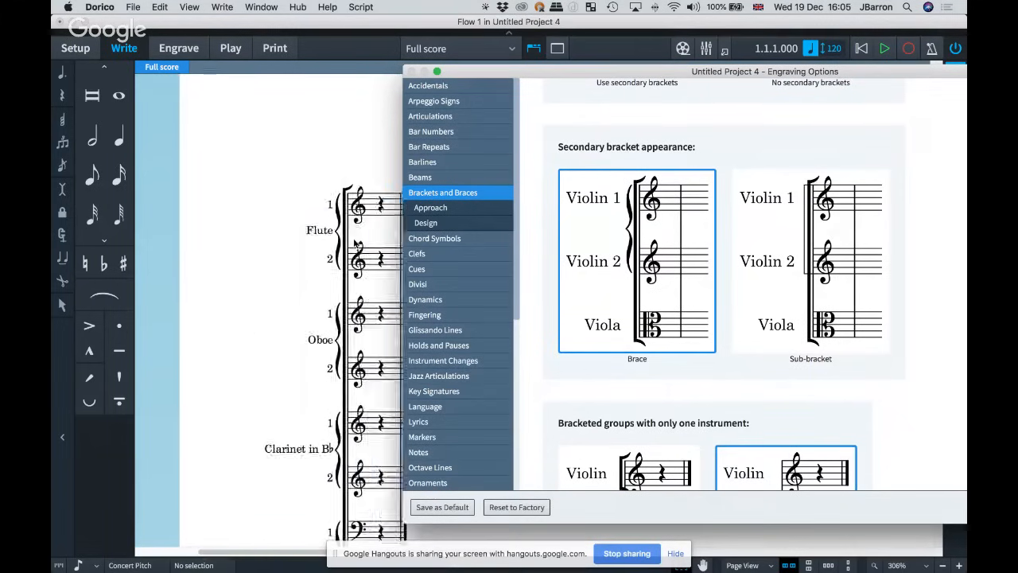
Step: Apply Sub-bracket as the secondary bracket appearance to compare it in the score, and reapply Brace
left_click(810, 262)
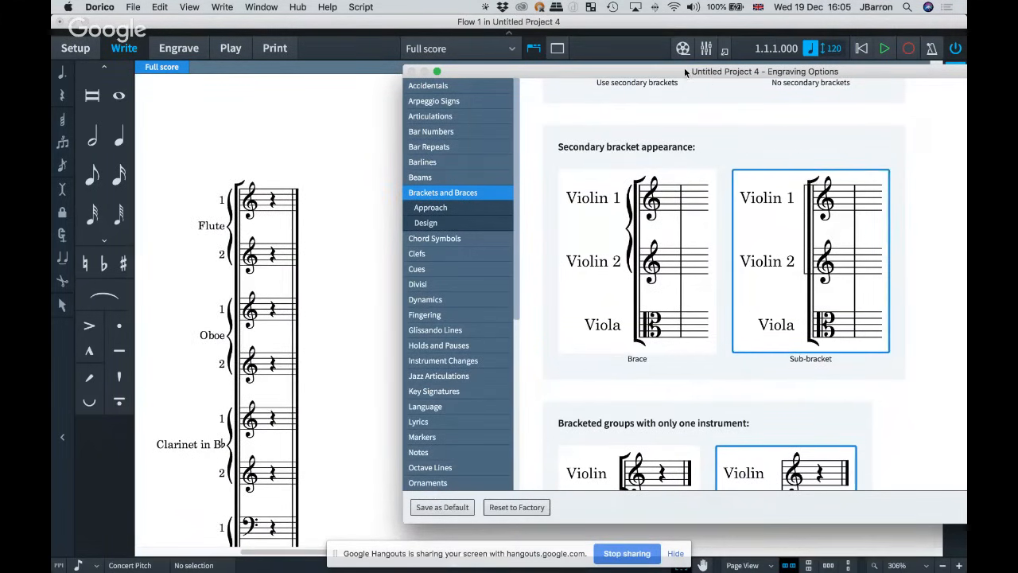
left_click_drag(674, 66, 561, 70)
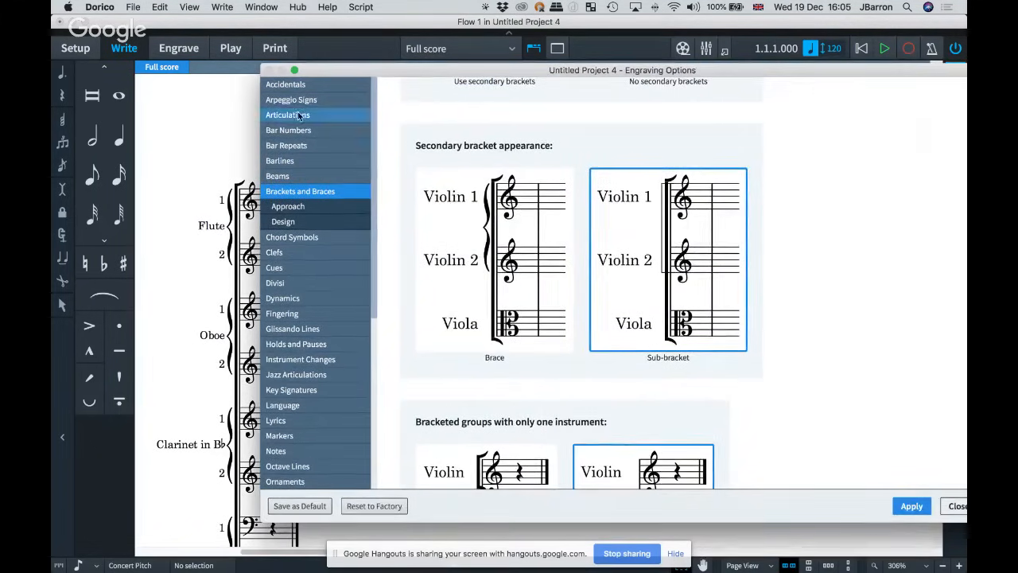
left_click_drag(261, 112, 449, 118)
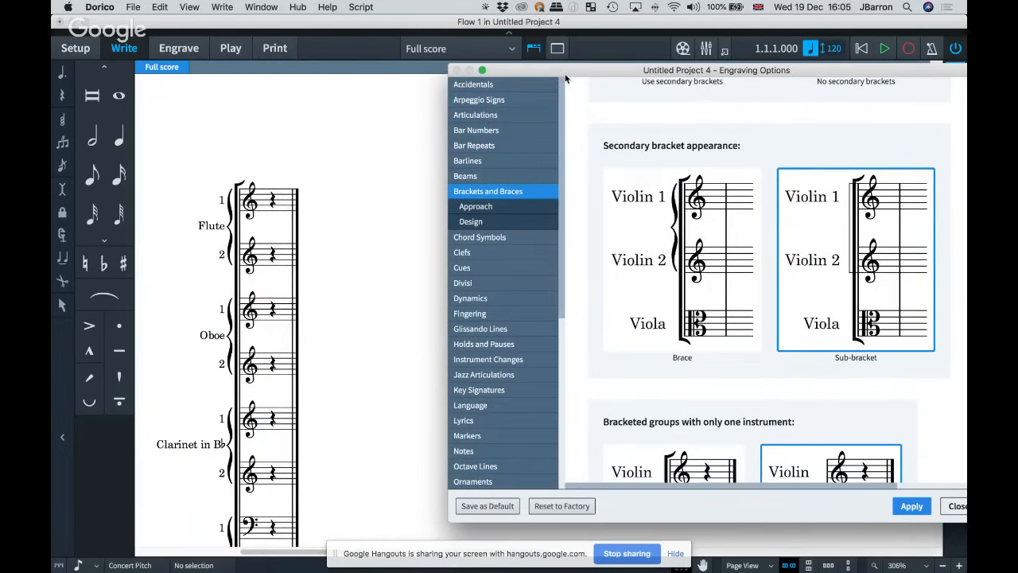
left_click_drag(565, 73, 522, 73)
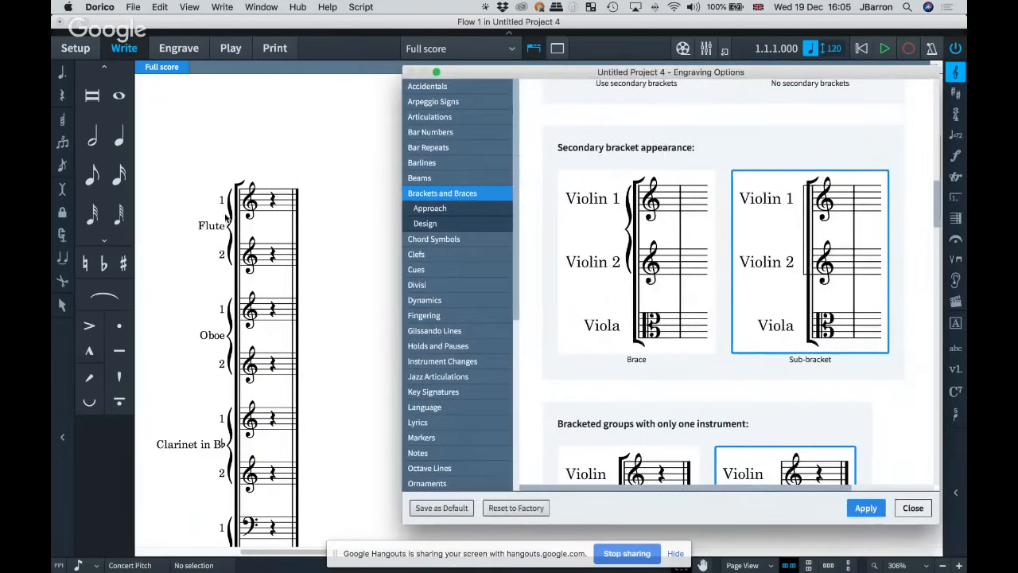
left_click(863, 514)
left_click(692, 342)
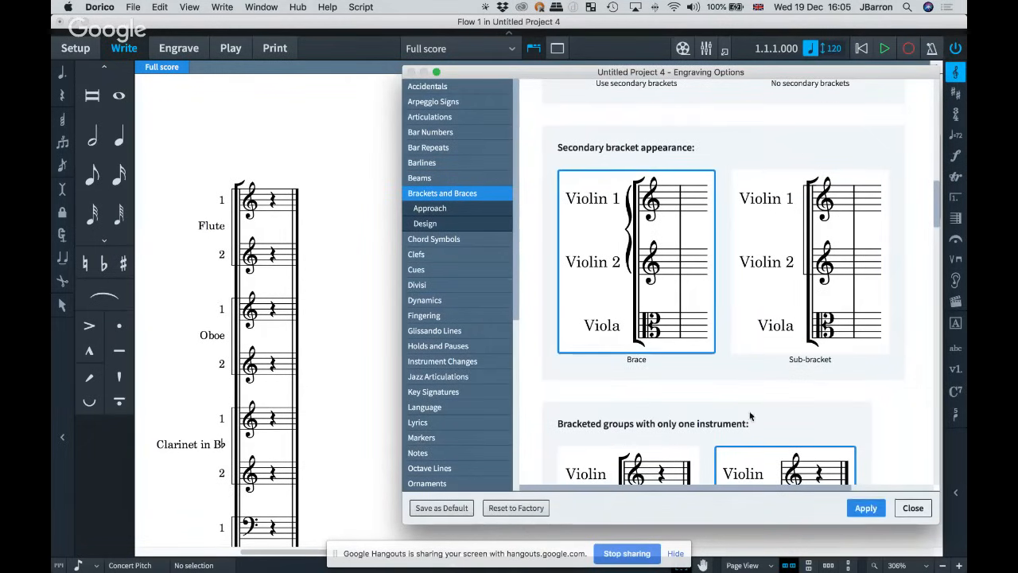
left_click(863, 507)
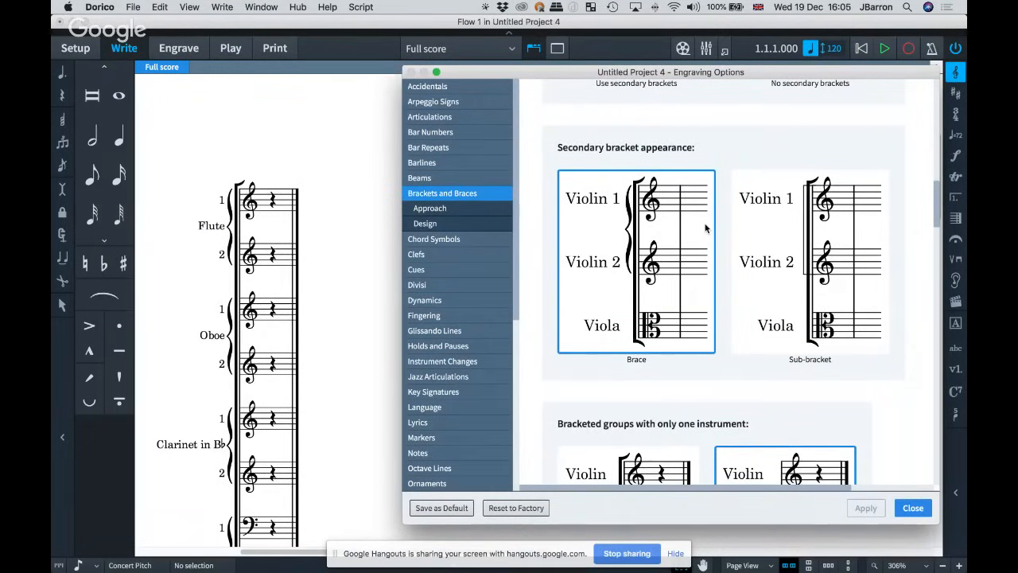
Step: Set the staff label distances from the systemic barline to 4 spaces for inner labels and 5 for outer or group labels, and apply
scroll(705, 229, "up", 10)
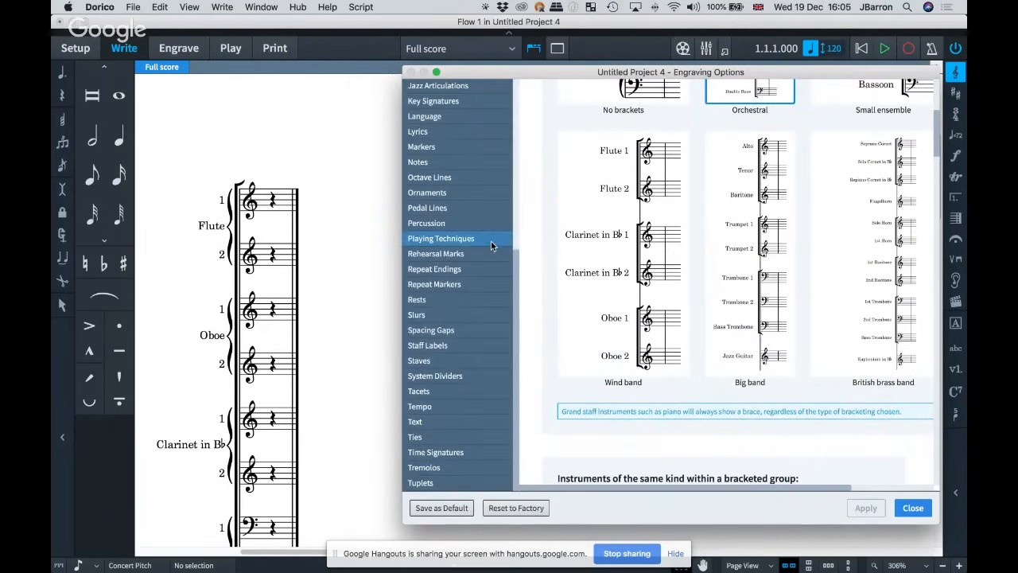
left_click(442, 347)
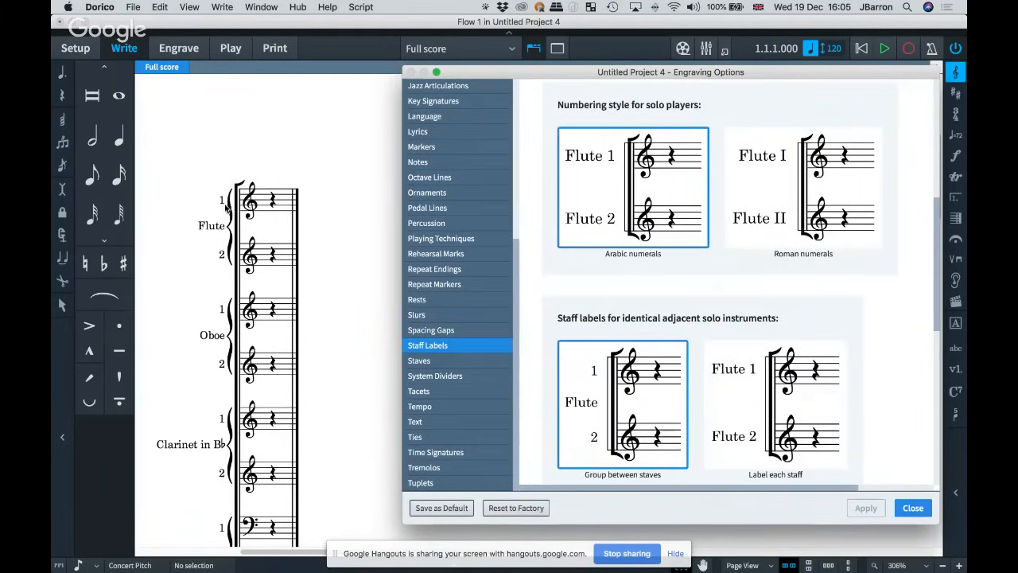
scroll(747, 264, "up", 10)
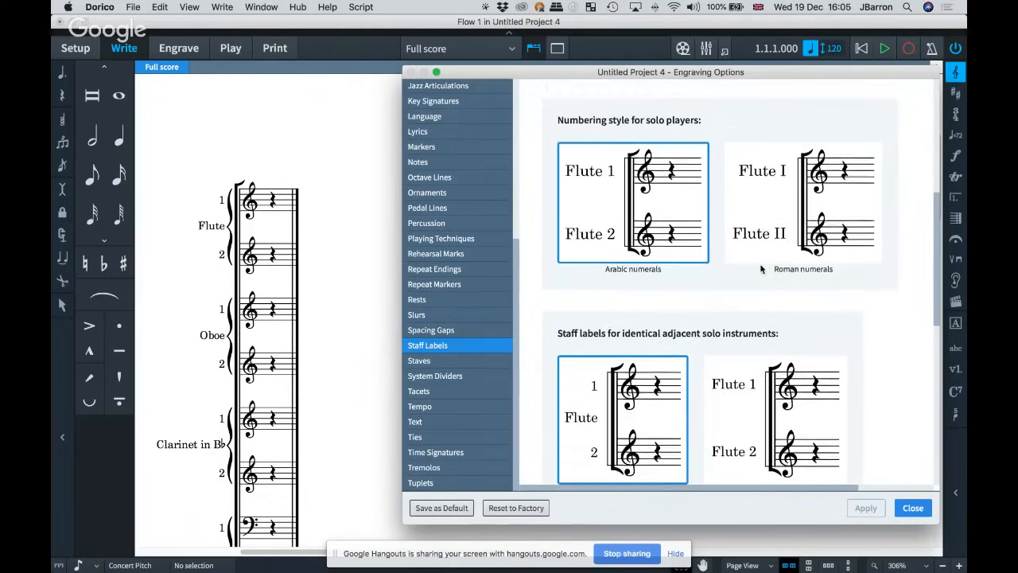
double_click(785, 175)
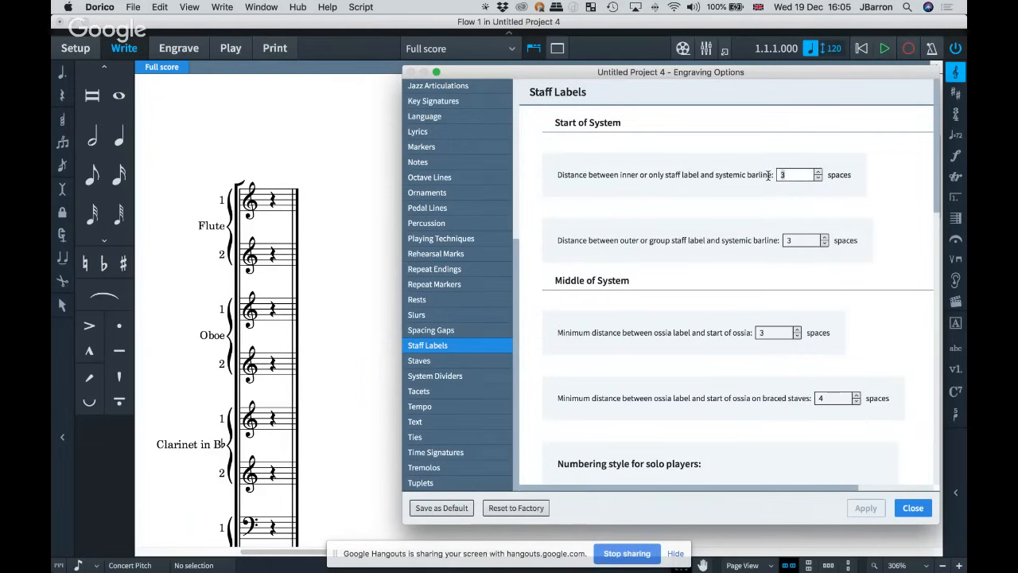
type("4")
key("Tab")
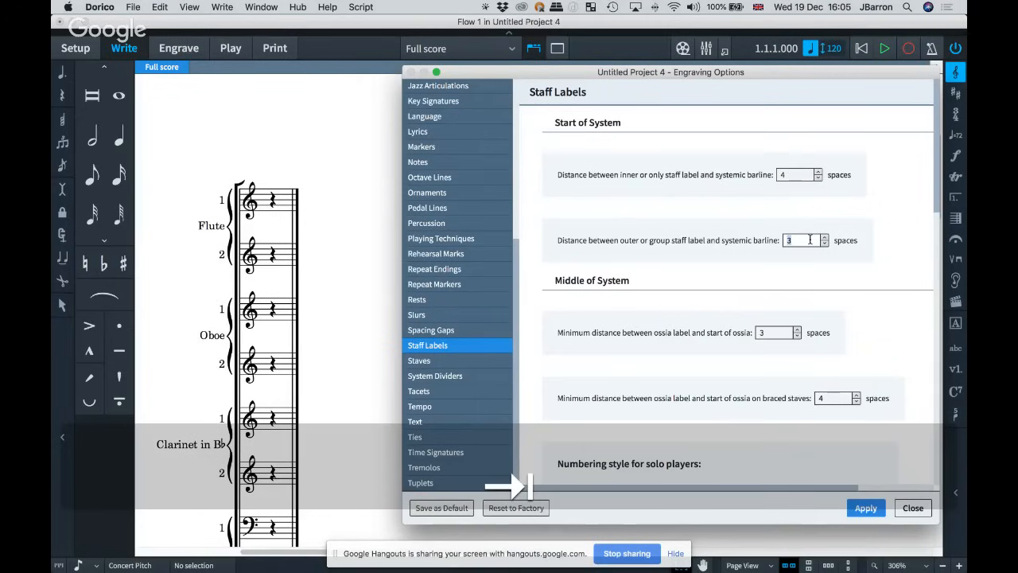
type("5")
key("Tab")
left_click(865, 508)
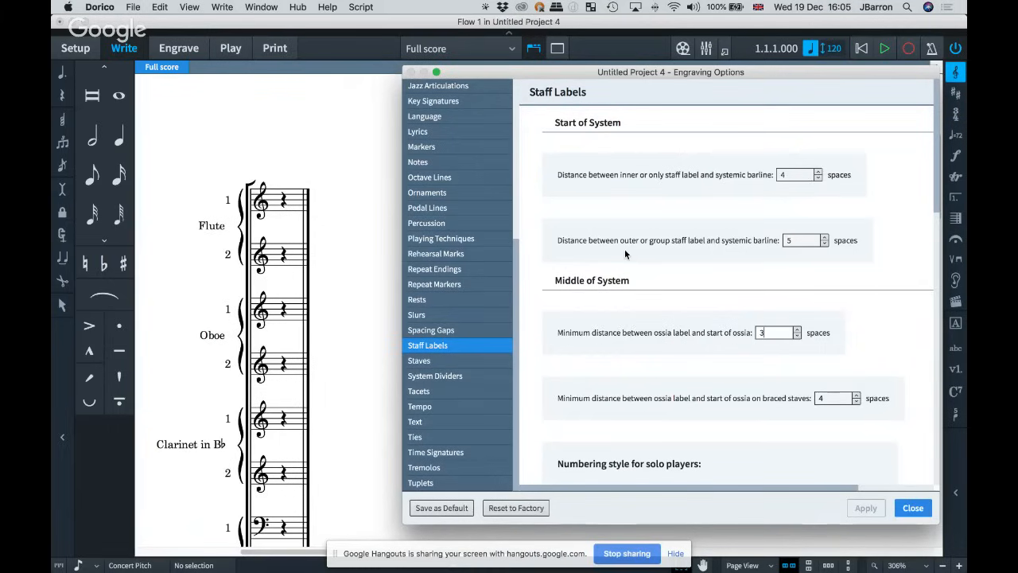
key("Escape")
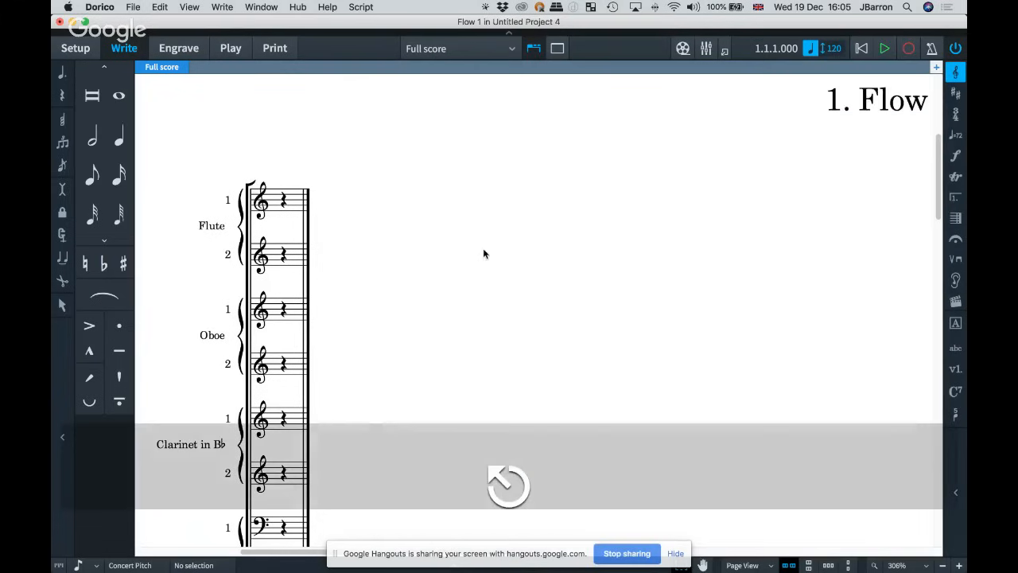
Step: In Layout Options for the full score, set the position of instrument pitch in full staff labels to Start, apply it and close the options
scroll(467, 250, "down", 3)
scroll(468, 250, "left", 3)
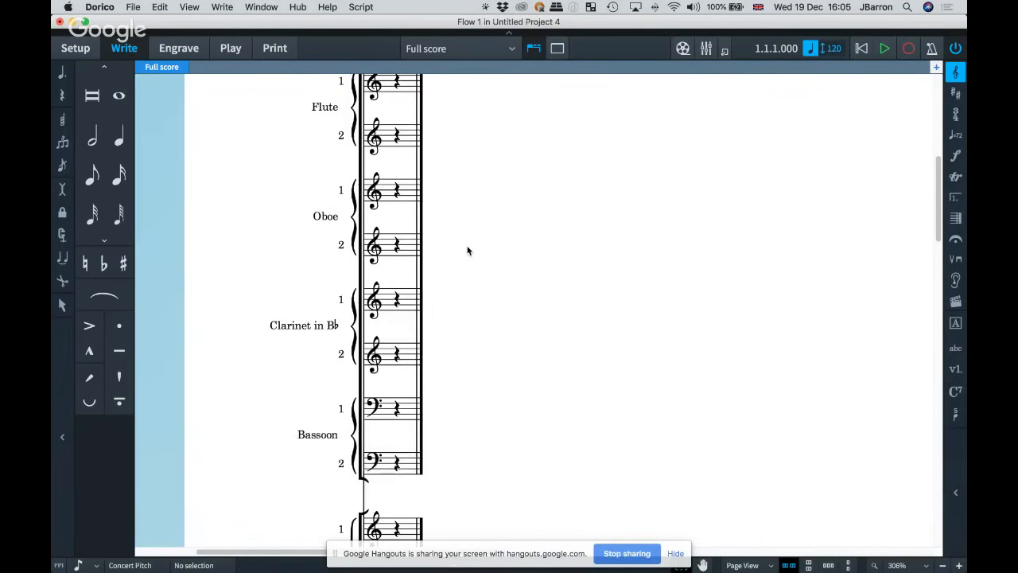
key("super+shift+l")
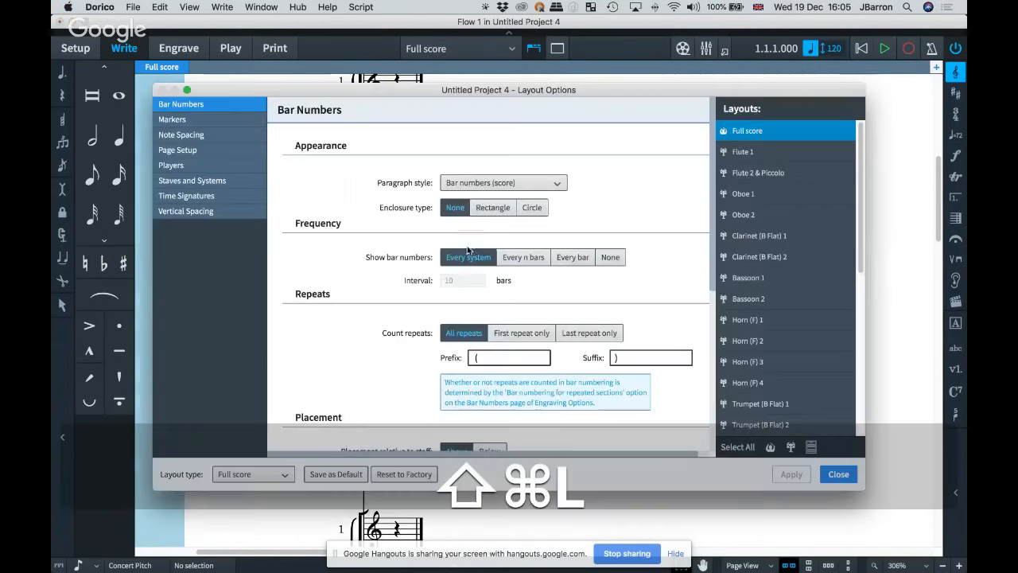
left_click(194, 164)
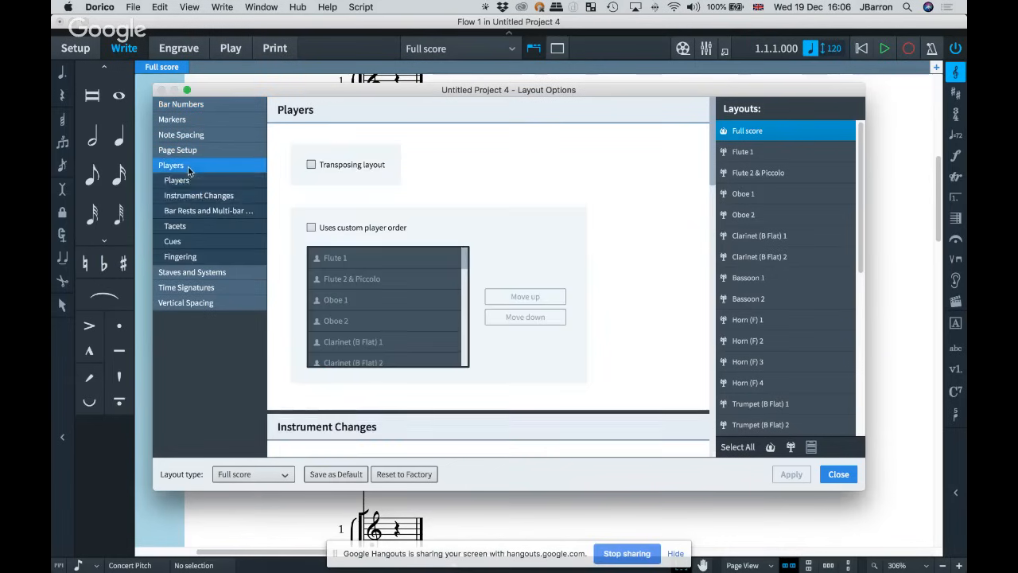
left_click(191, 273)
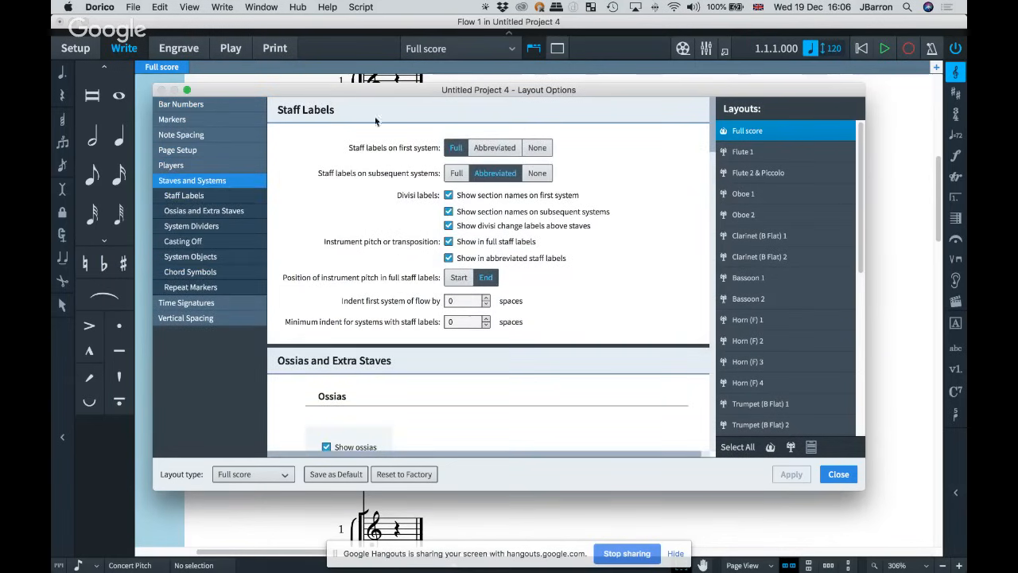
left_click_drag(353, 90, 575, 87)
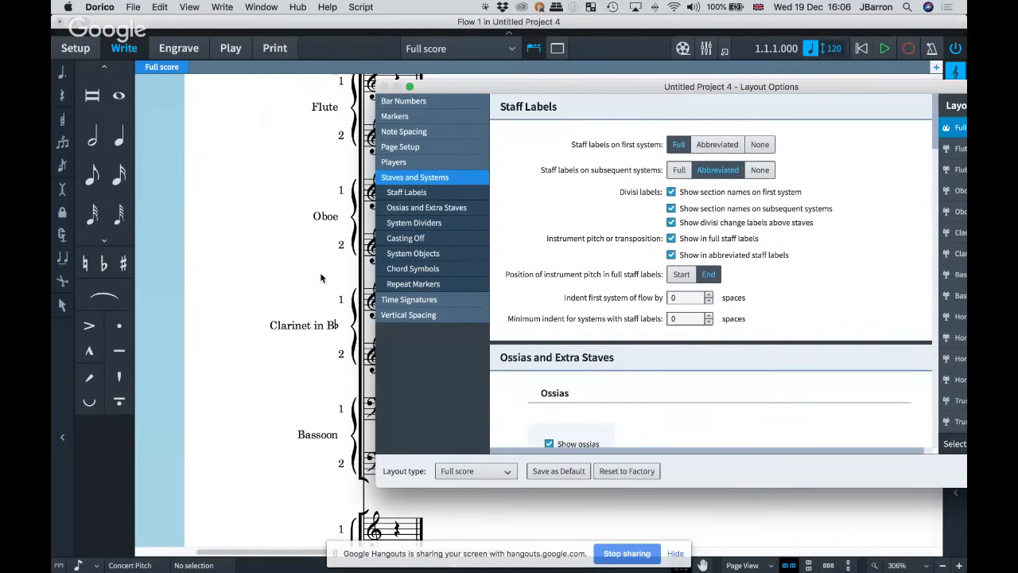
scroll(270, 295, "right", 3)
scroll(270, 294, "down", 2)
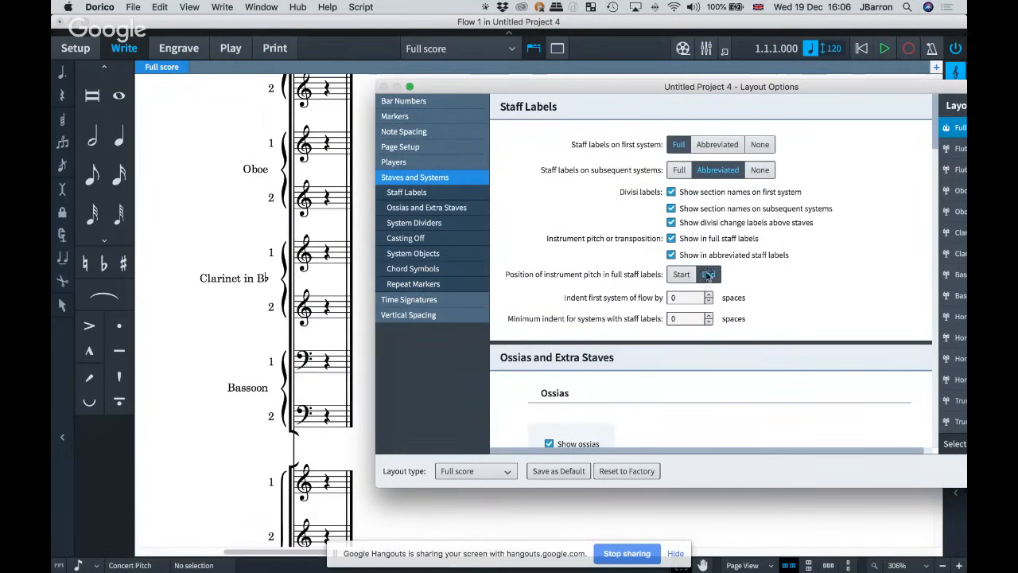
left_click(682, 275)
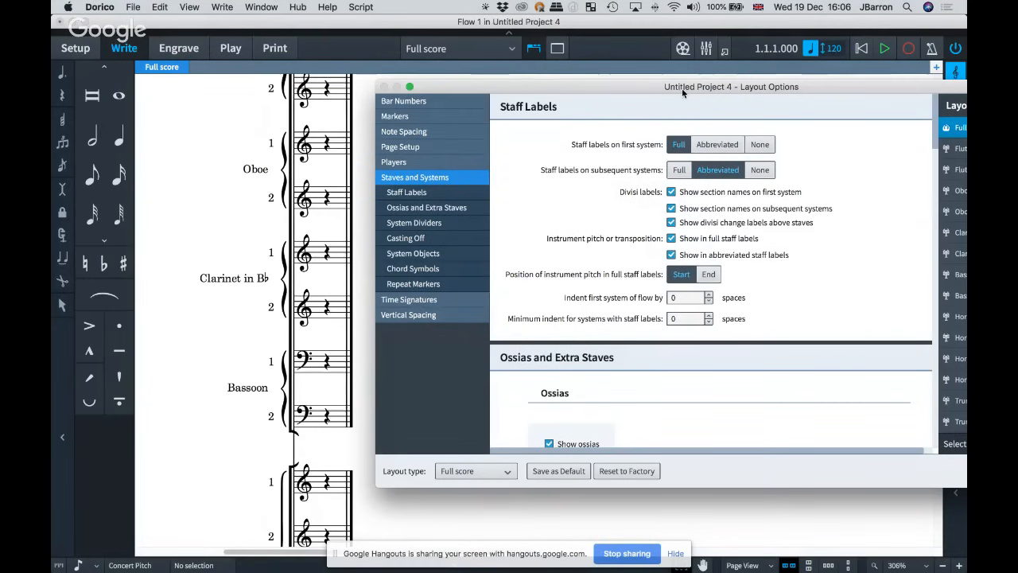
left_click_drag(684, 88, 638, 86)
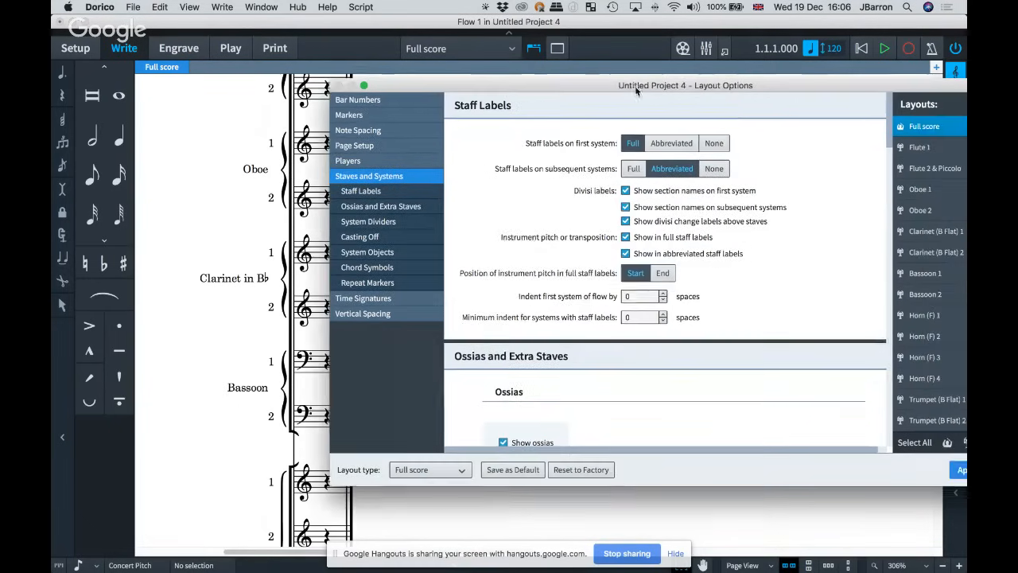
left_click(960, 472)
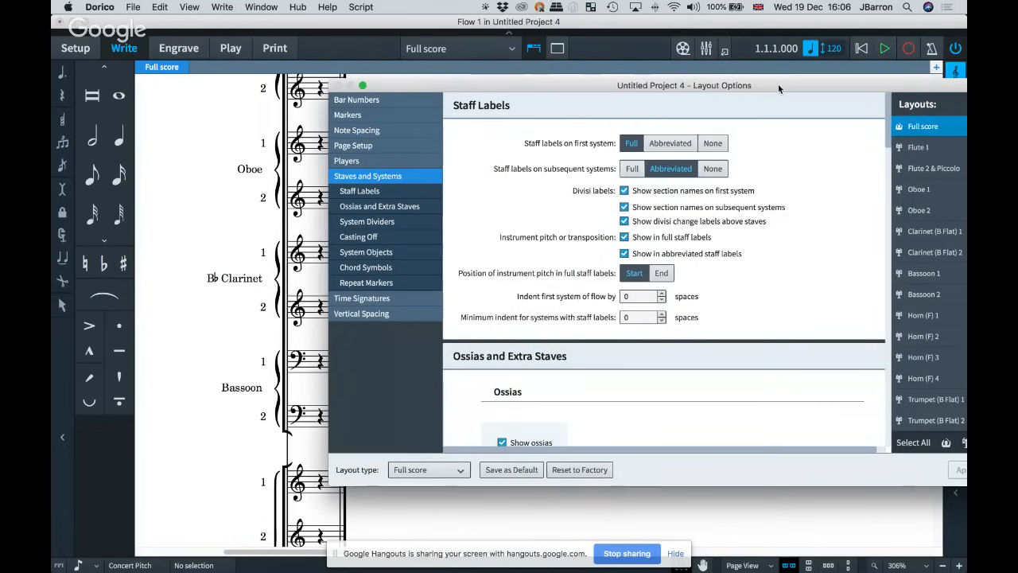
left_click_drag(778, 83, 716, 90)
left_click(899, 470)
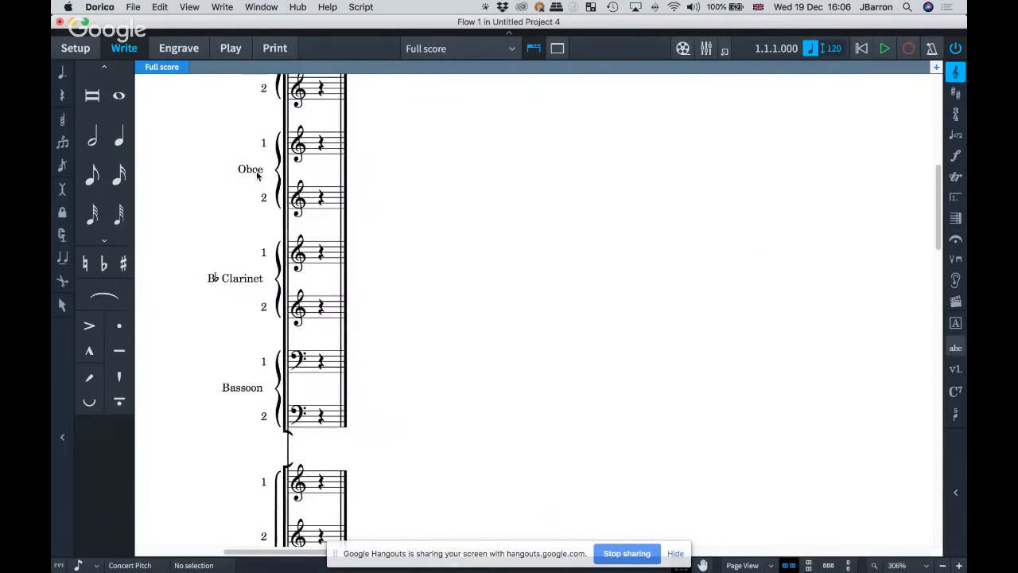
Step: In Setup mode, check the Show transposition options in the instrument names of the Clarinet (B Flat) 1 player, and close the editor
scroll(257, 172, "left", 5)
left_click(70, 51)
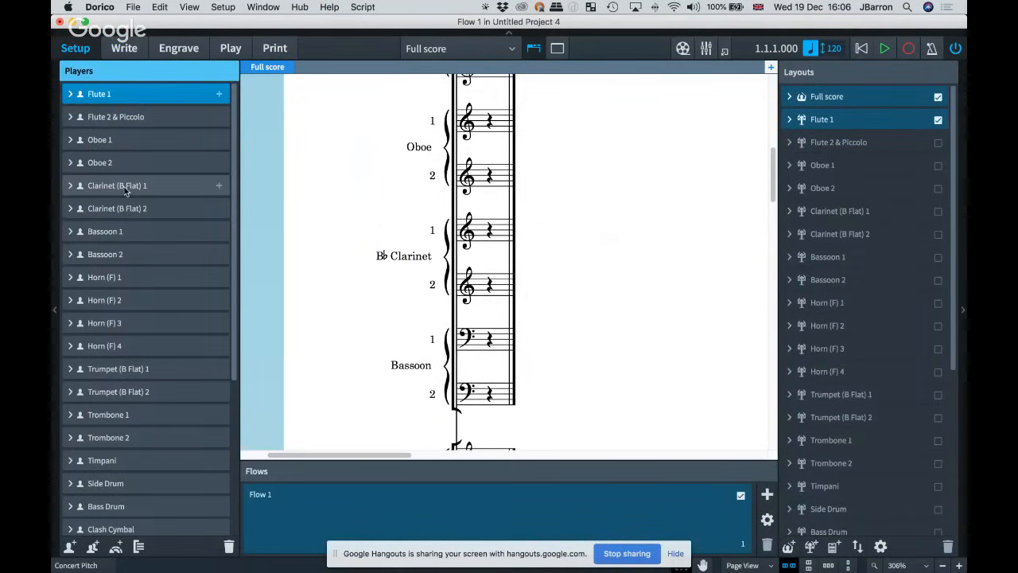
left_click(70, 186)
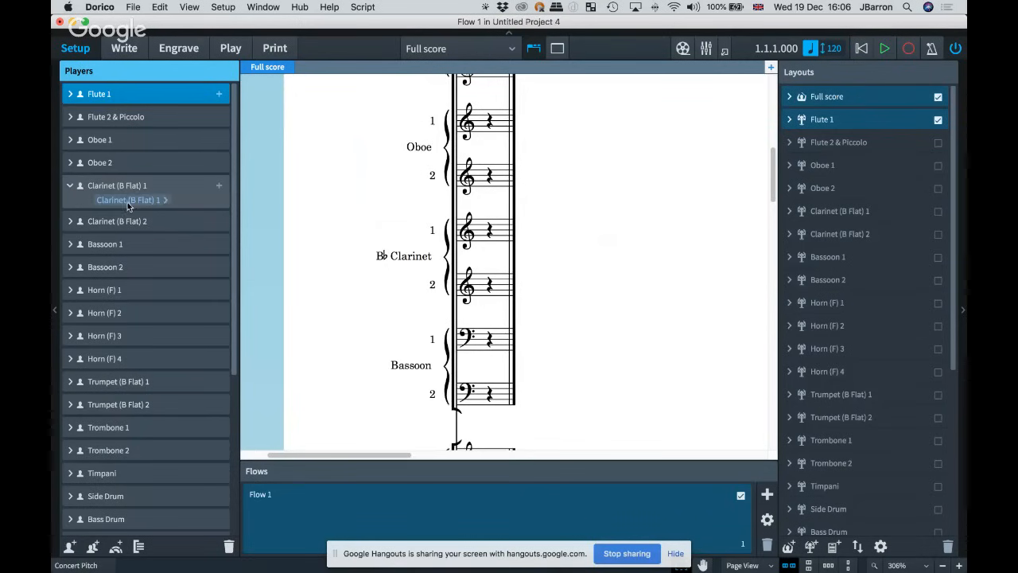
left_click(166, 203)
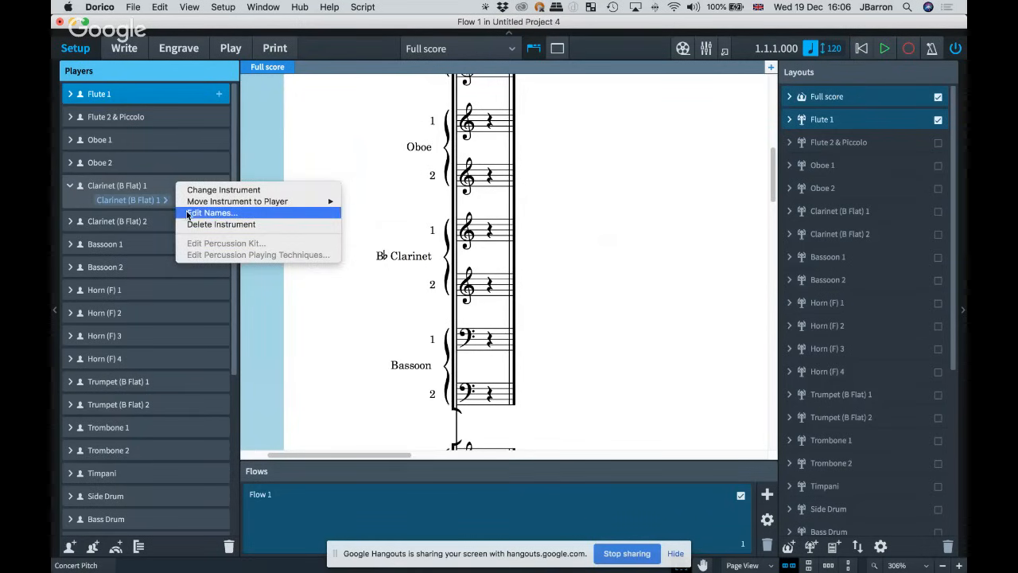
left_click(208, 213)
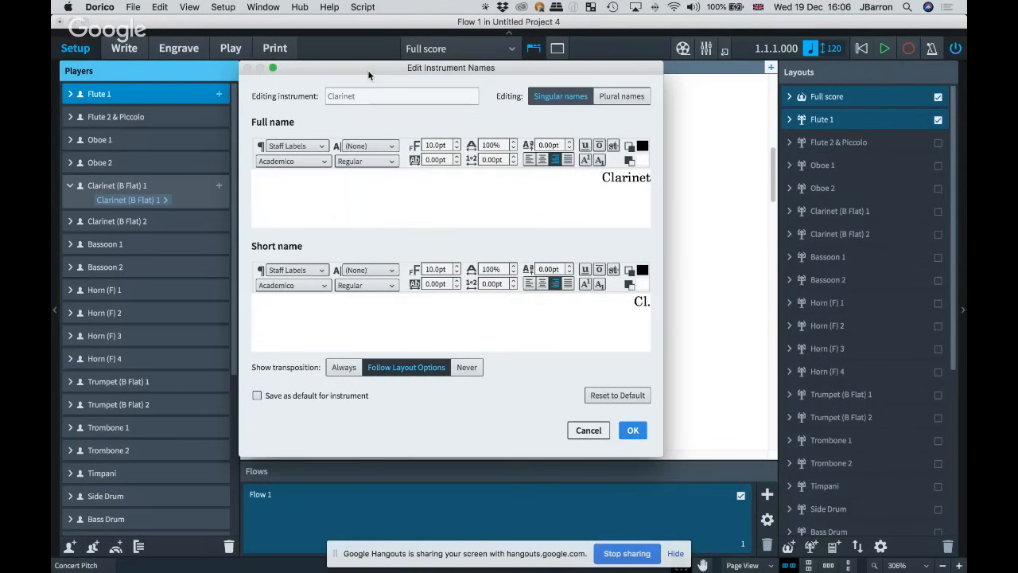
left_click_drag(369, 75, 588, 113)
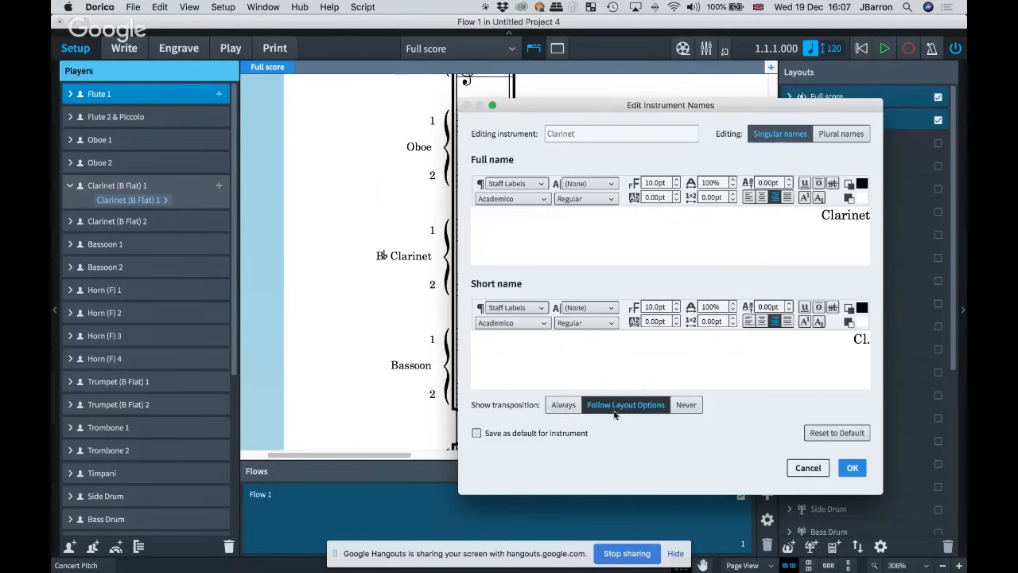
left_click(853, 462)
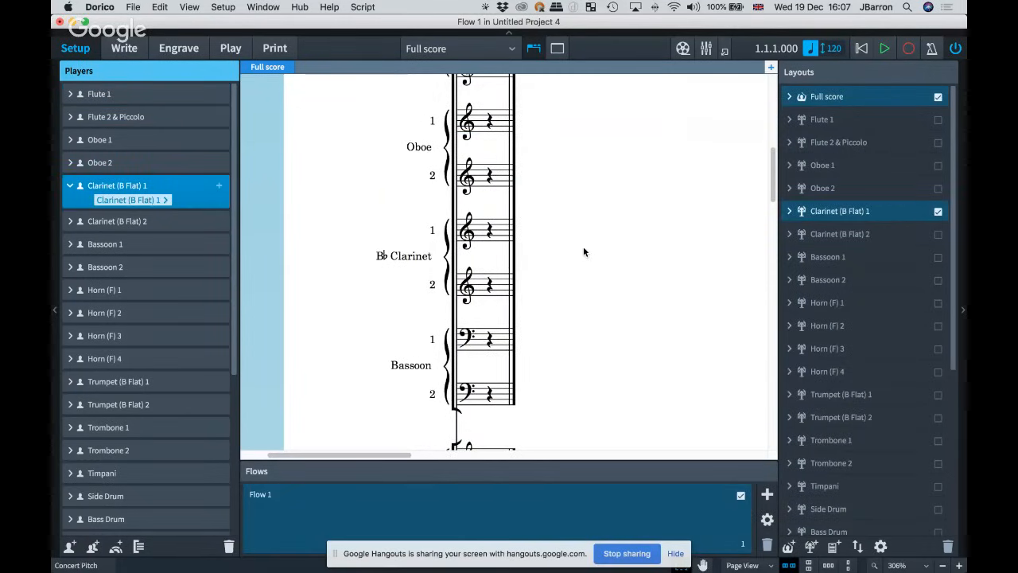
Step: Return to Write mode, switch to the Film score labels start project and examine the woodwind staff labels at the beginning of the score
key("super+2")
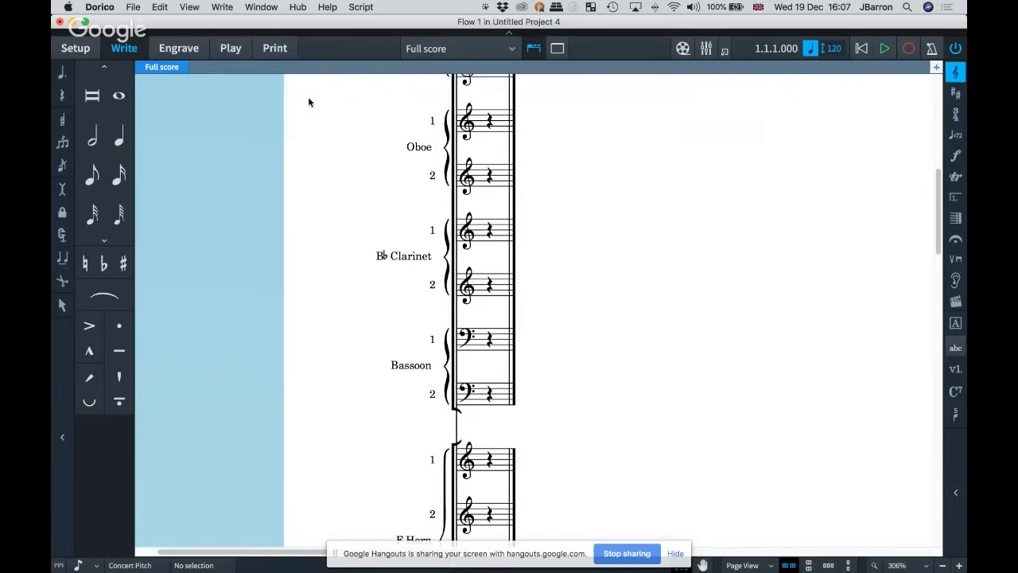
scroll(321, 132, "up", 5)
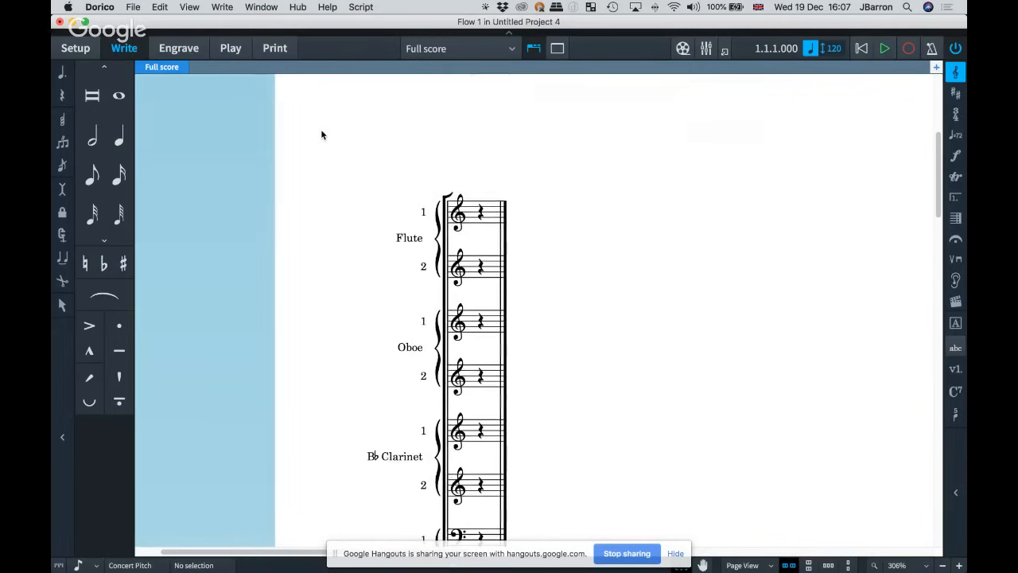
left_click(253, 8)
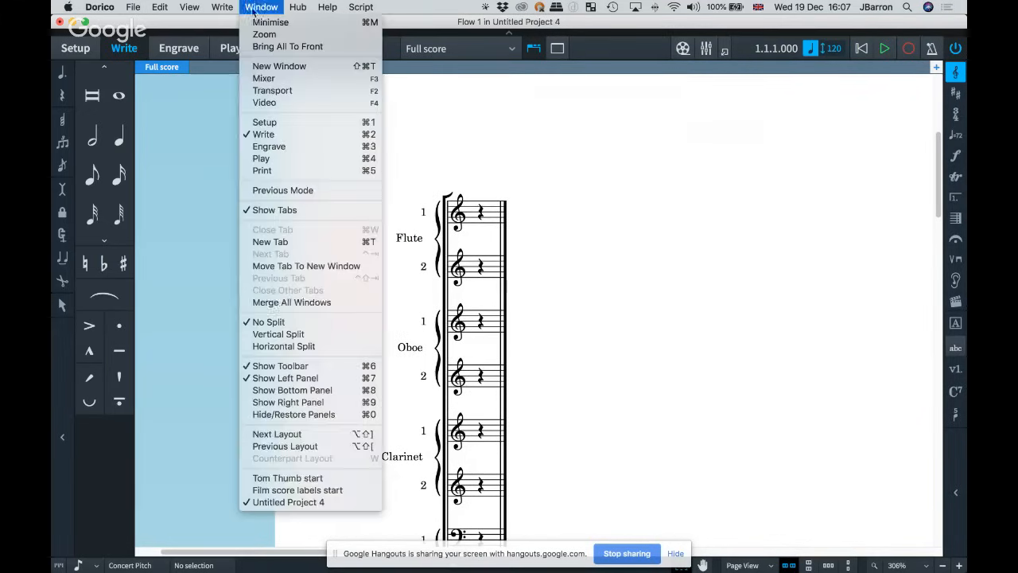
left_click(325, 491)
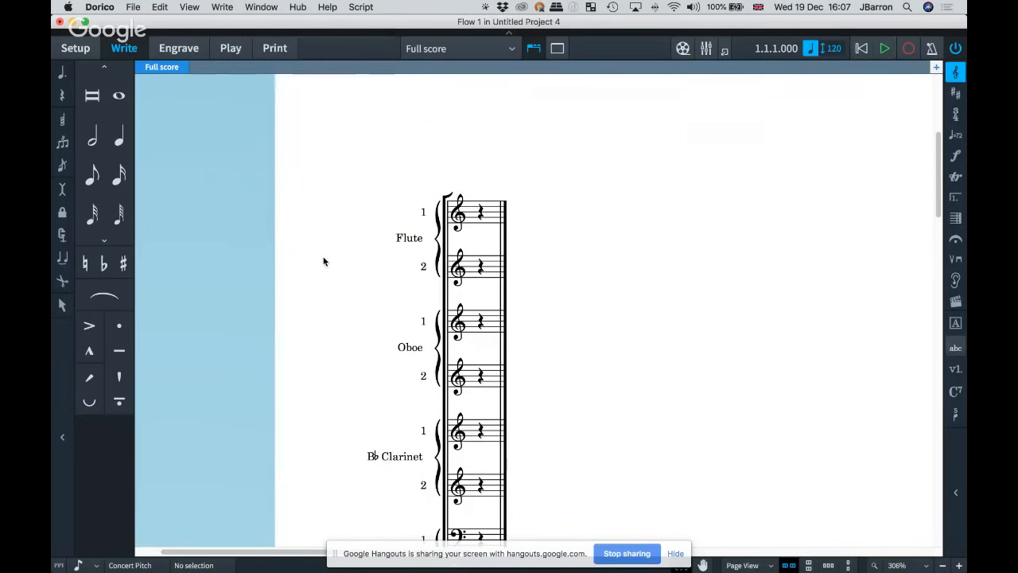
scroll(290, 267, "up", 5)
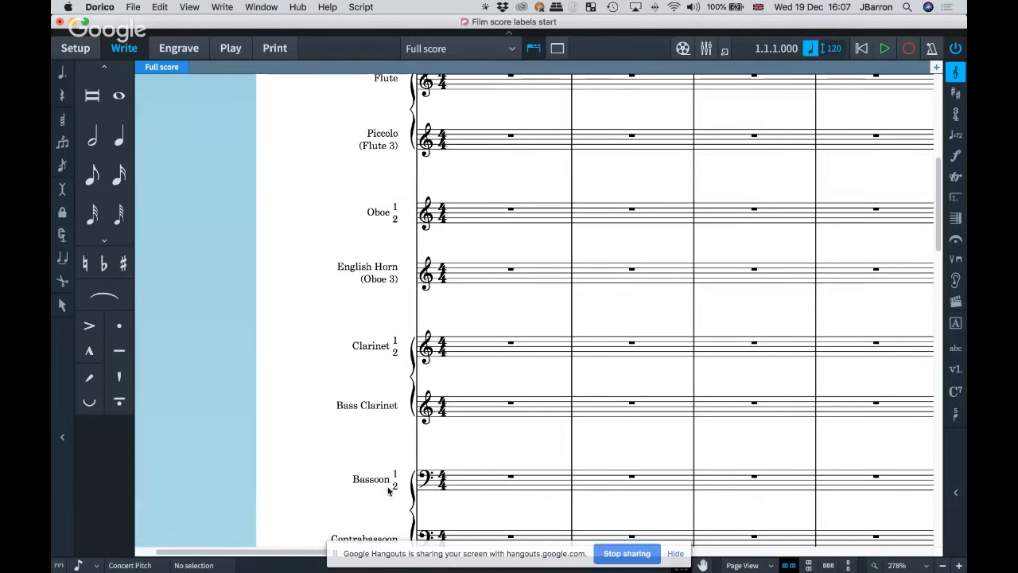
scroll(400, 283, "up", 3)
scroll(401, 283, "up", 1)
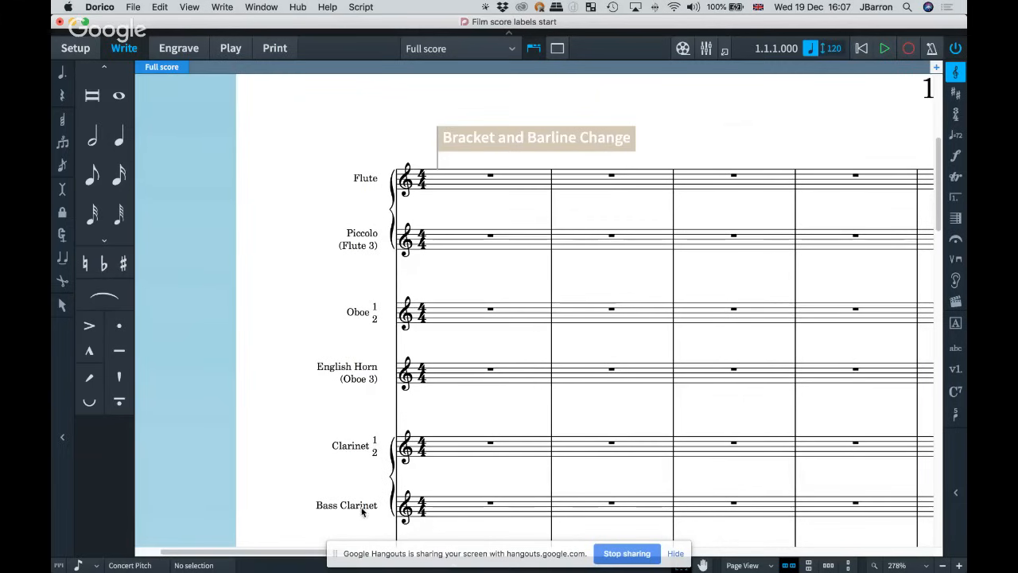
scroll(380, 384, "down", 1)
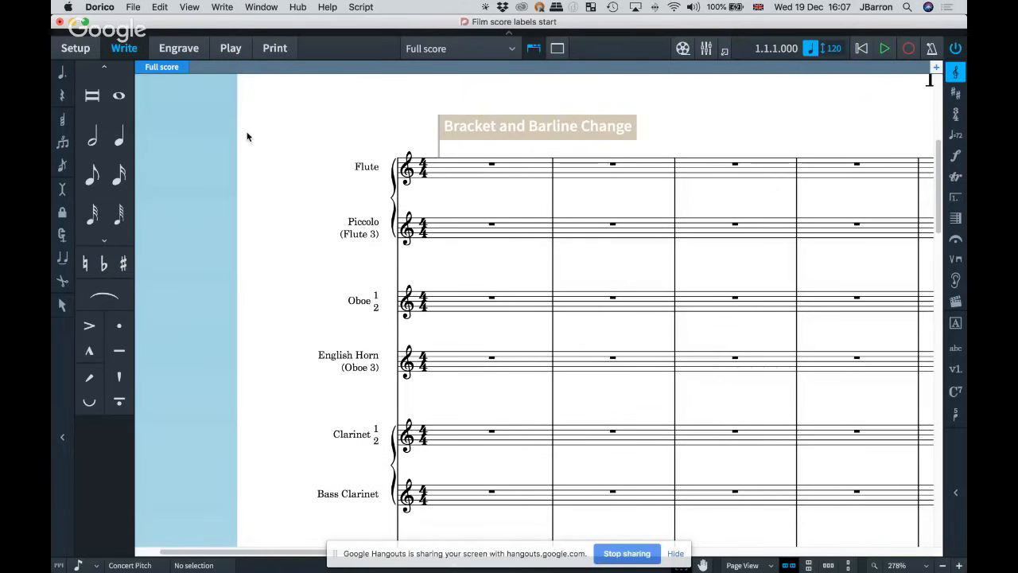
Step: Open the instrument names of the Flute player in Setup mode and extend the full name to Flute 1 with 2 on a second line
key("super+1")
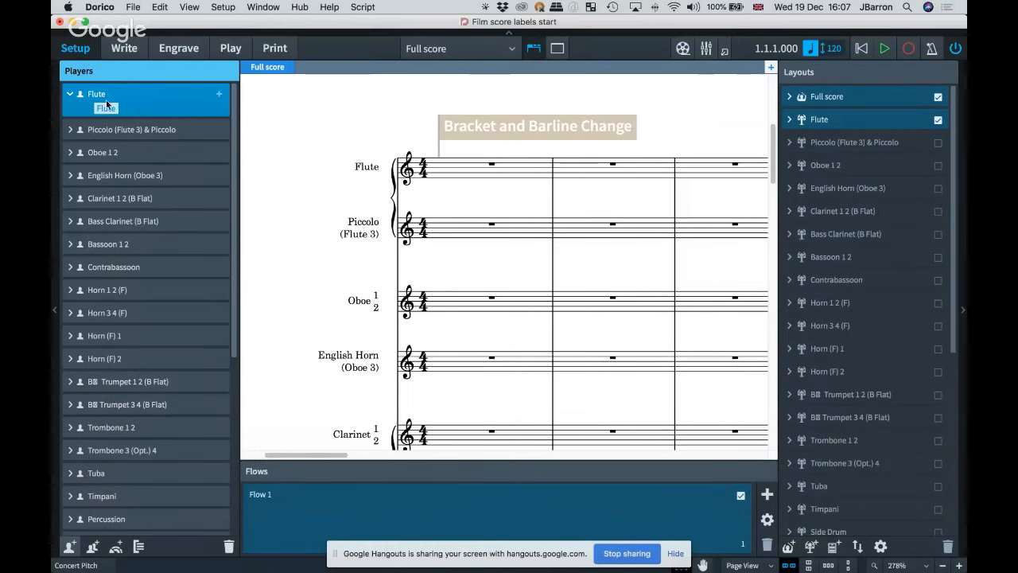
left_click(120, 109)
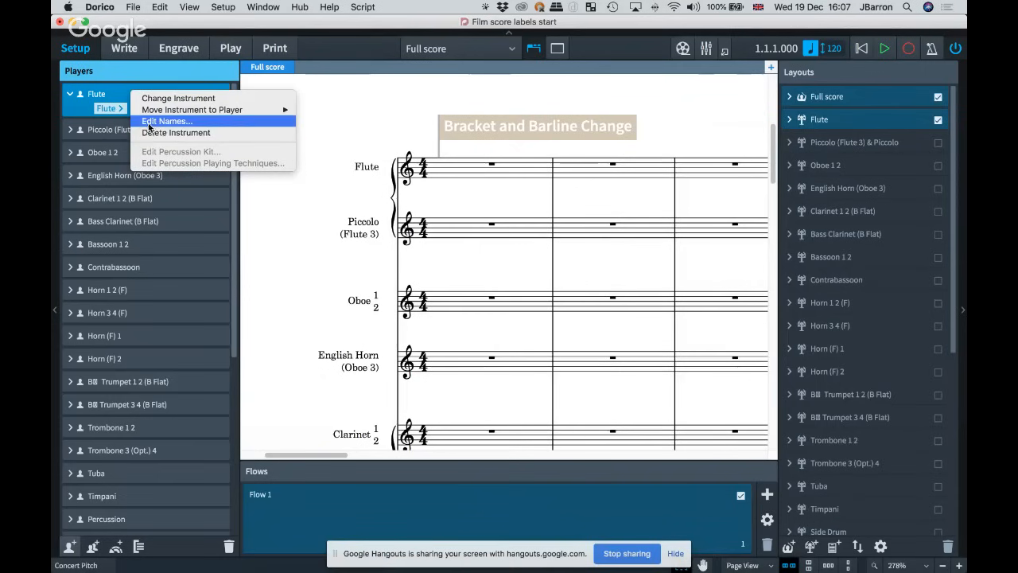
left_click(166, 121)
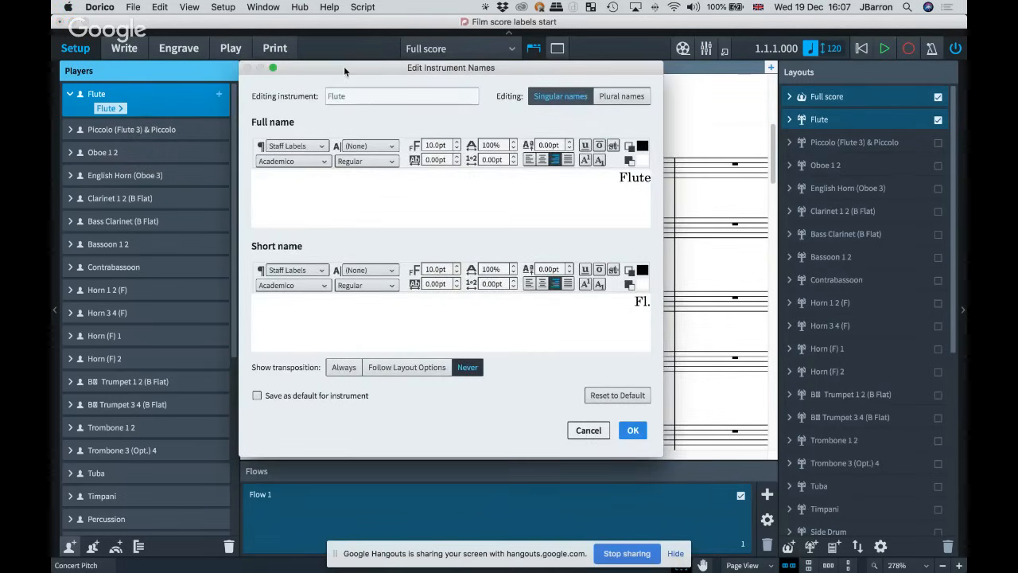
left_click_drag(344, 66, 505, 90)
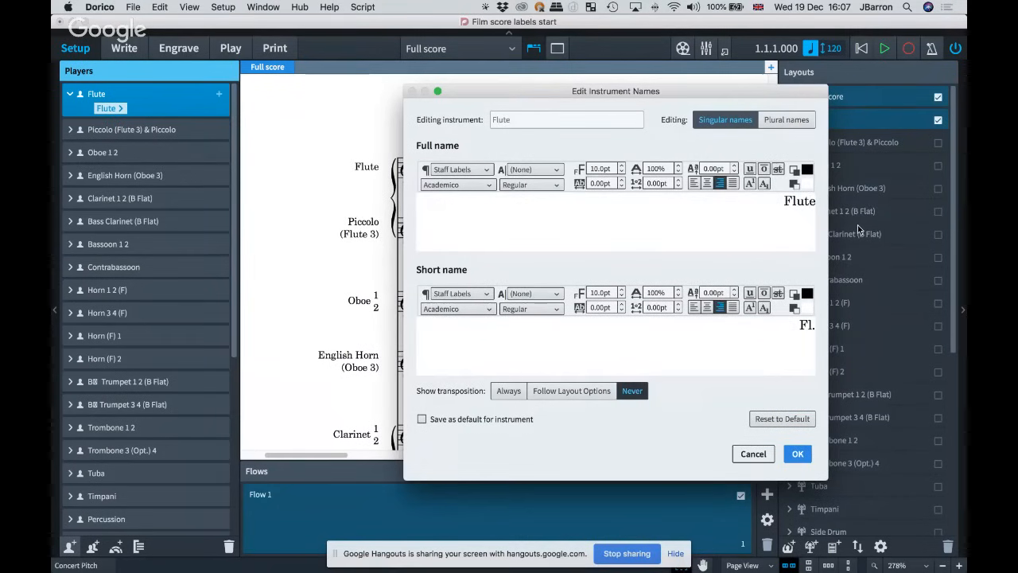
key("Right")
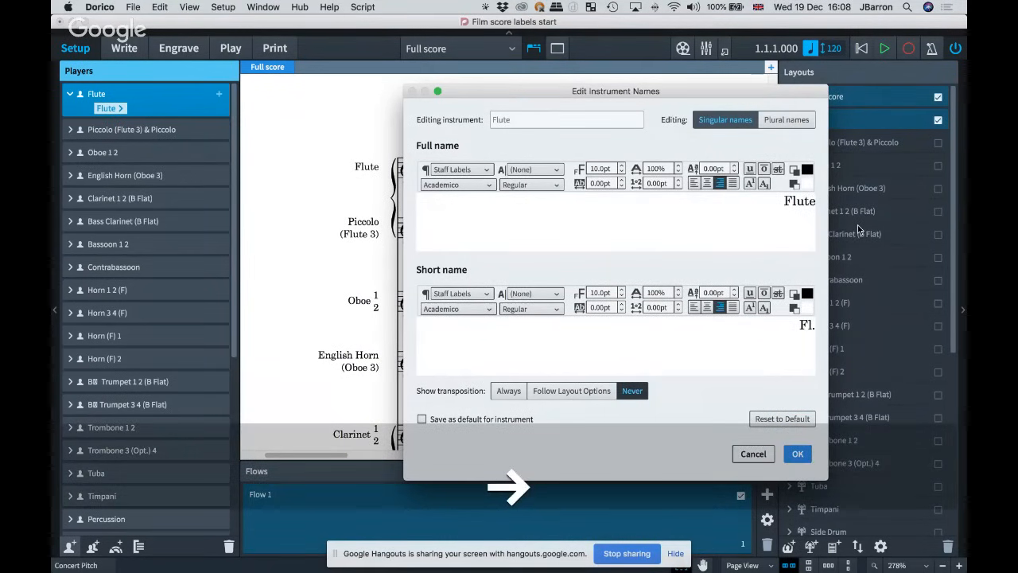
type("1")
key("Return")
type("2")
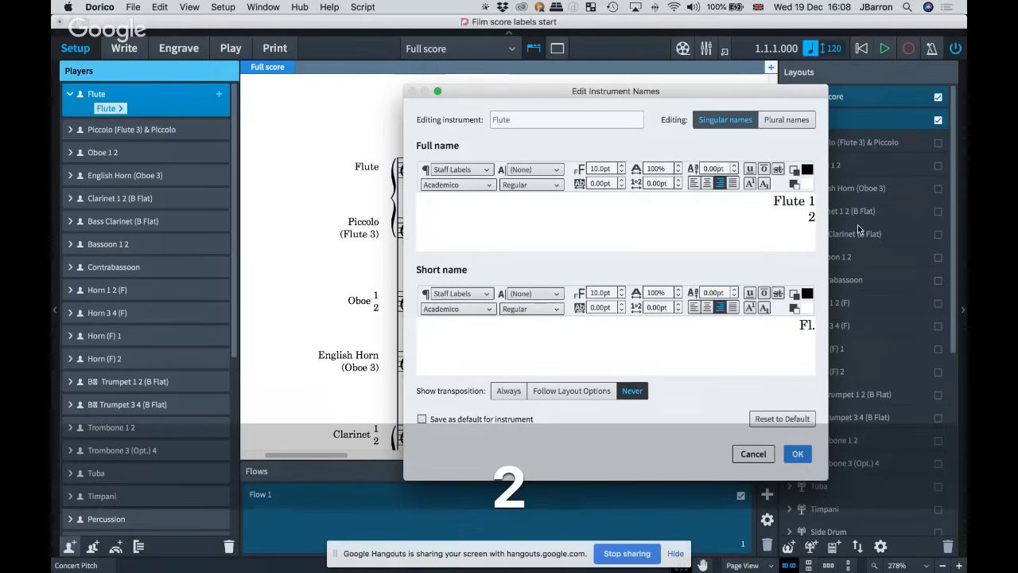
Step: Set the baseline shift of the word Flute in the full name to -5.00 pt, leaving out the player numbers
key("Left")
key("Left")
key("Left")
key("shift+Left")
key("shift+Left")
key("shift+Left")
key("shift+Left")
key("shift+Left")
key("shift+Left")
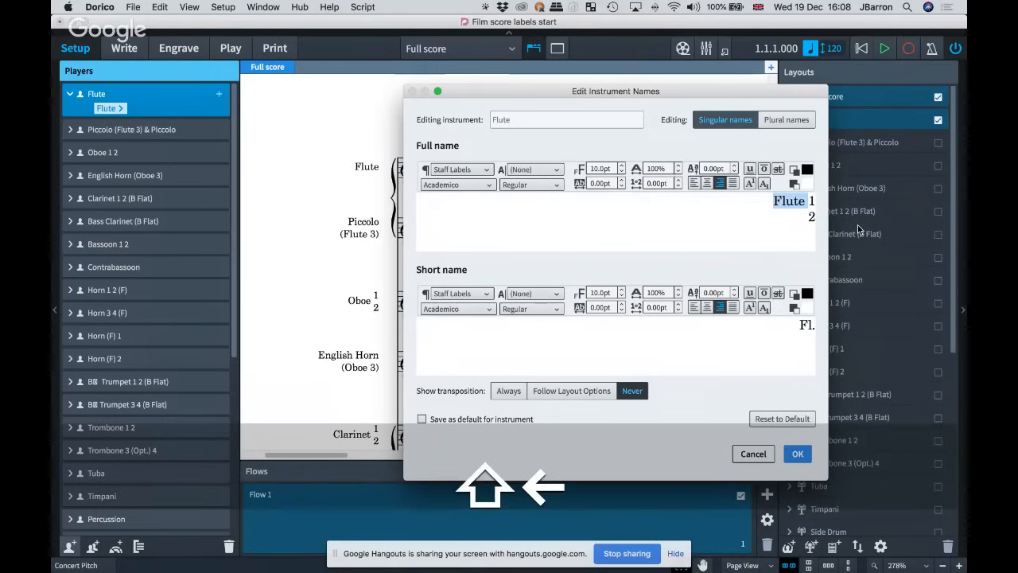
left_click(734, 171)
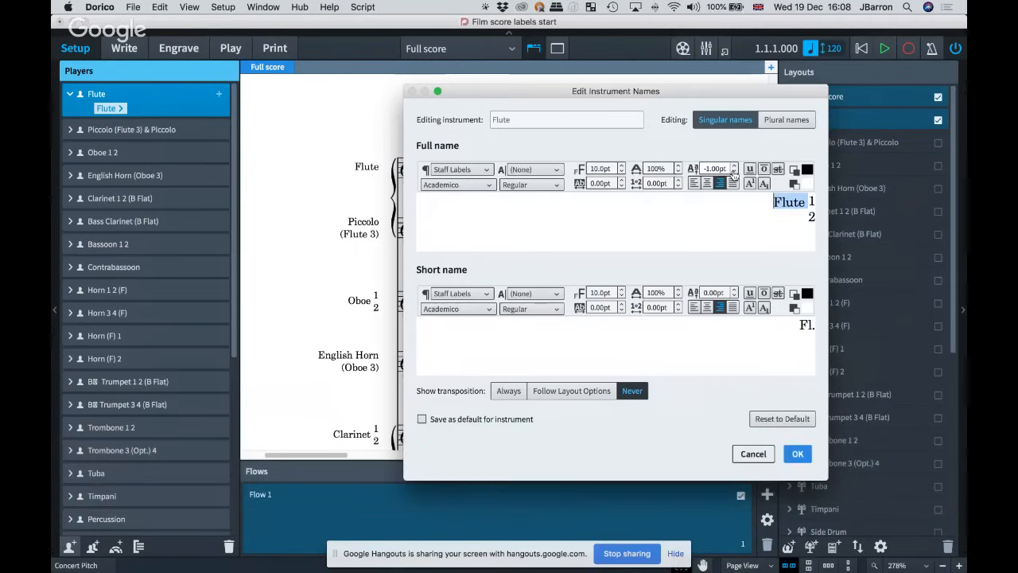
left_click(734, 172)
left_click(735, 173)
left_click(734, 173)
left_click(734, 172)
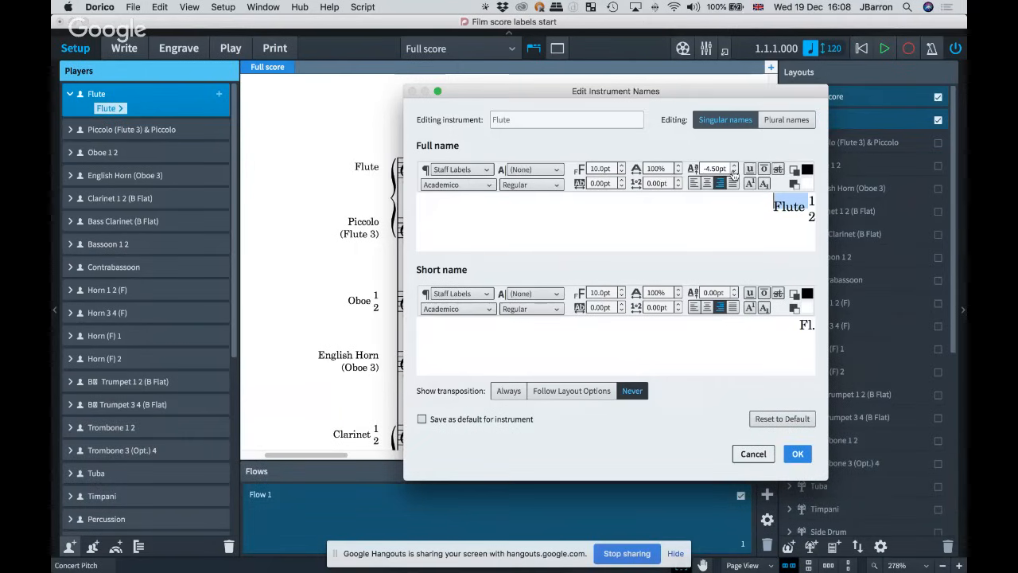
left_click(734, 172)
Step: Extend the flute's short name to Fl. 1 with 2 on a second line
left_click(807, 324)
key("Right")
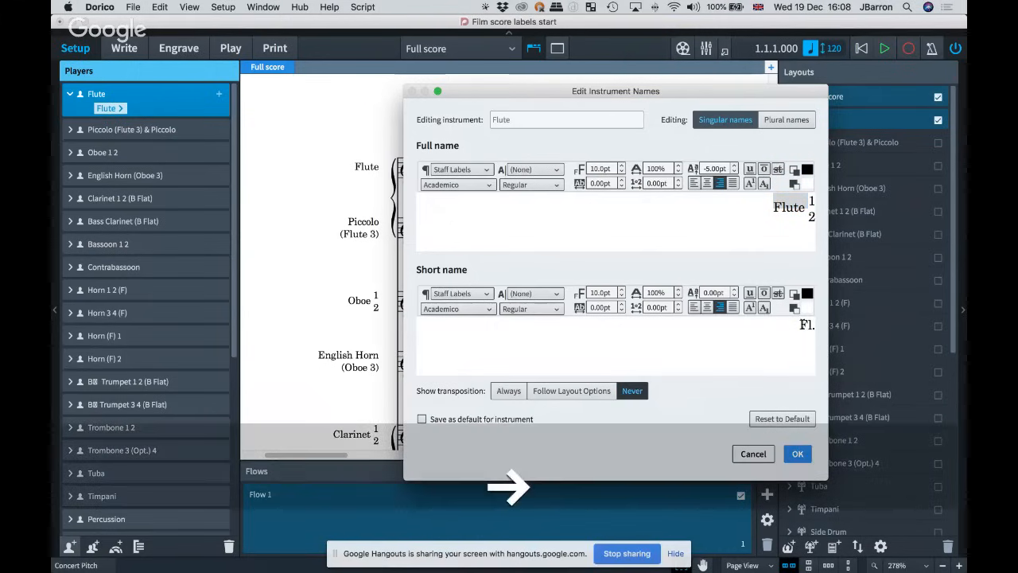
type("2")
key("BackSpace")
type("1")
key("Return")
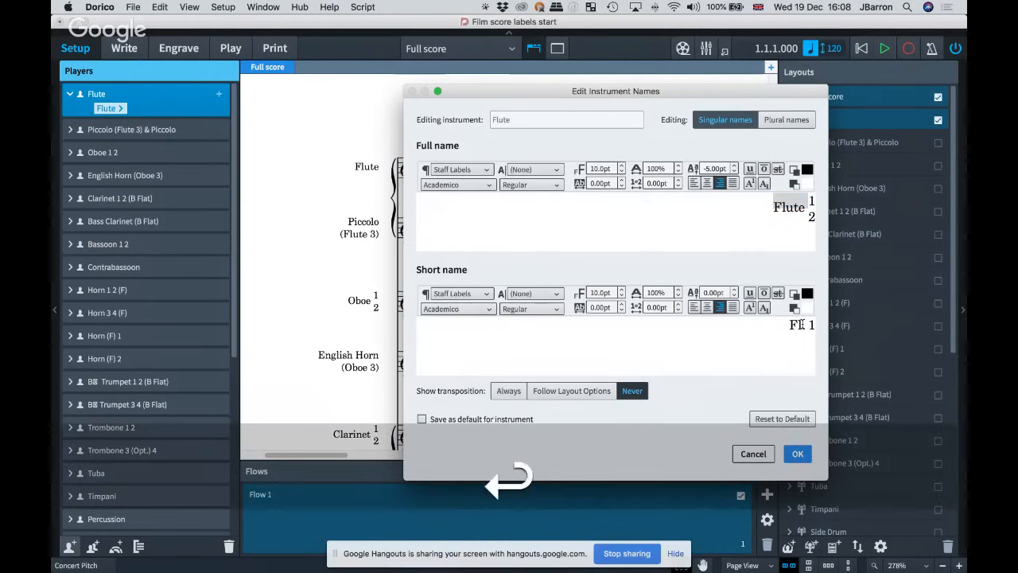
type("2")
Step: Set the baseline shift of Fl. in the short name to -4.00 pt, leaving out the player numbers, and confirm the instrument names
key("shift+Left")
key("shift+Left")
key("shift+Left")
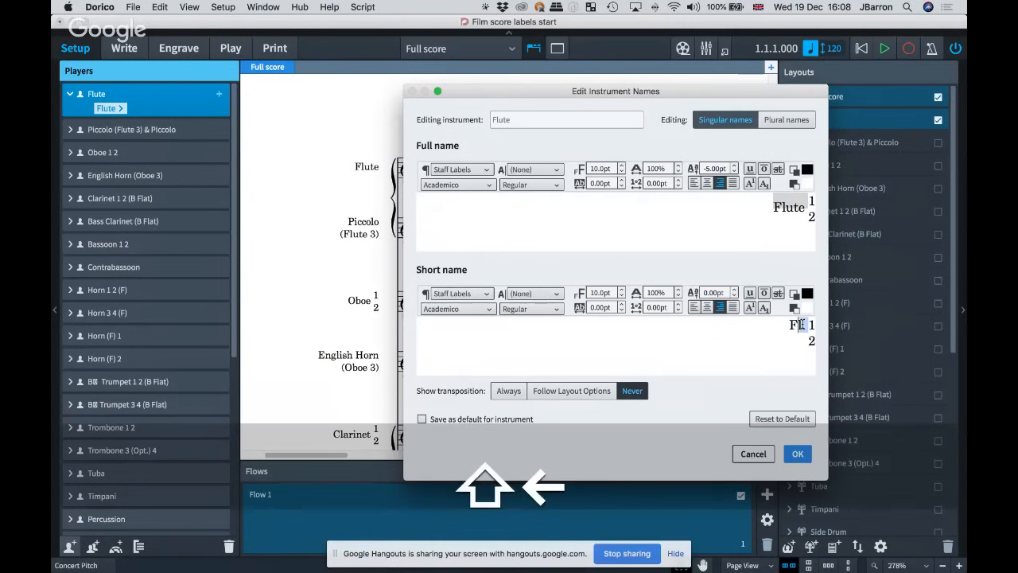
left_click(734, 297)
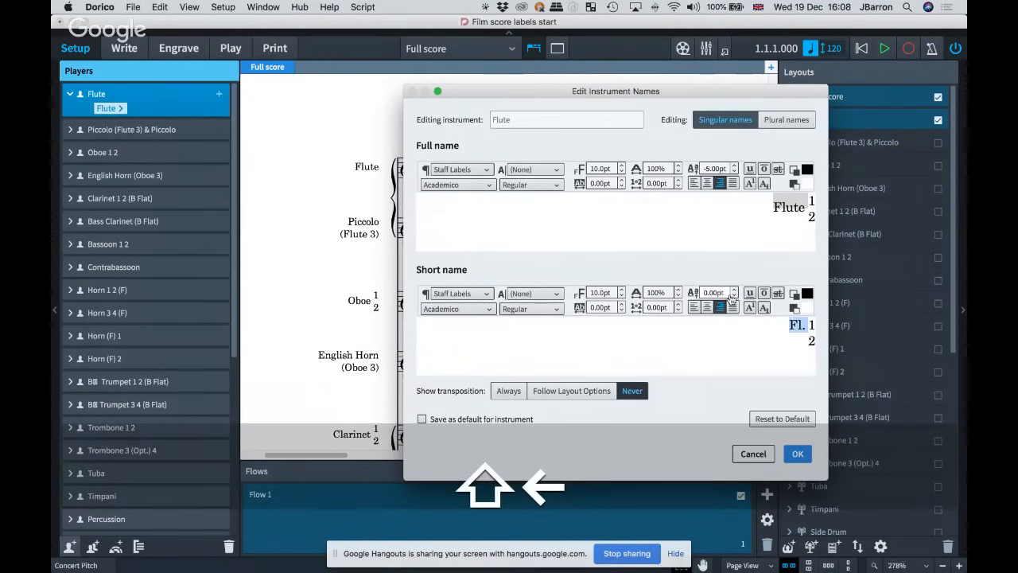
left_click(734, 297)
left_click(734, 296)
left_click(734, 297)
left_click(734, 297)
left_click(734, 297)
left_click(734, 296)
left_click(734, 297)
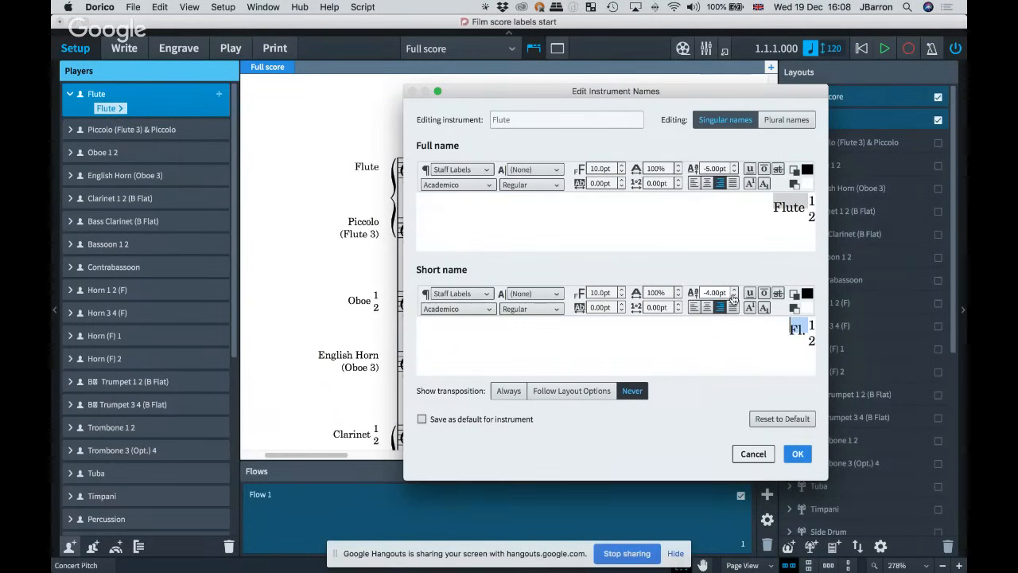
left_click(797, 453)
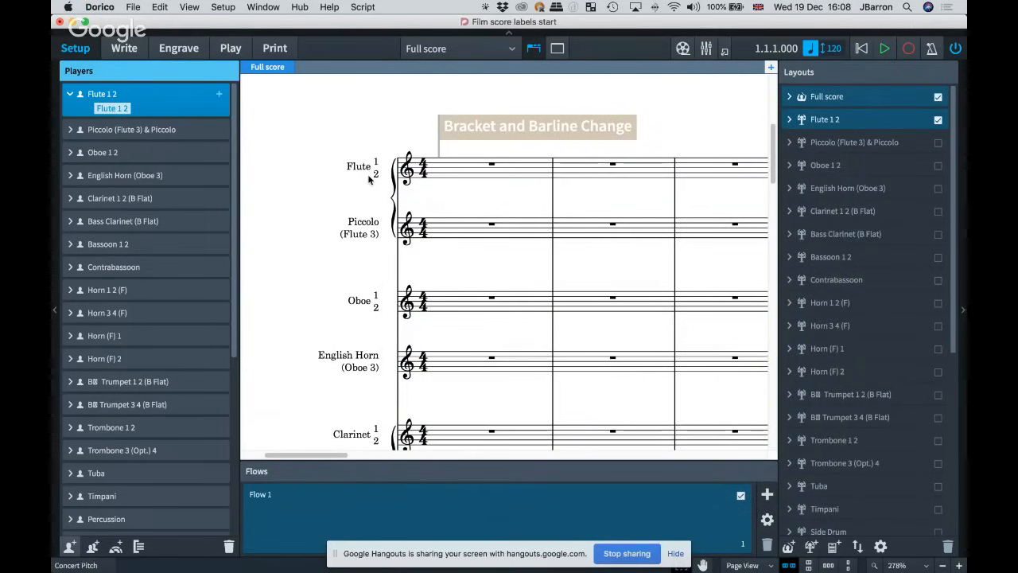
Step: Check the flute's short staff label at bar 11 on the following page and return to the first page
scroll(469, 188, "right", 3)
scroll(469, 189, "right", 10)
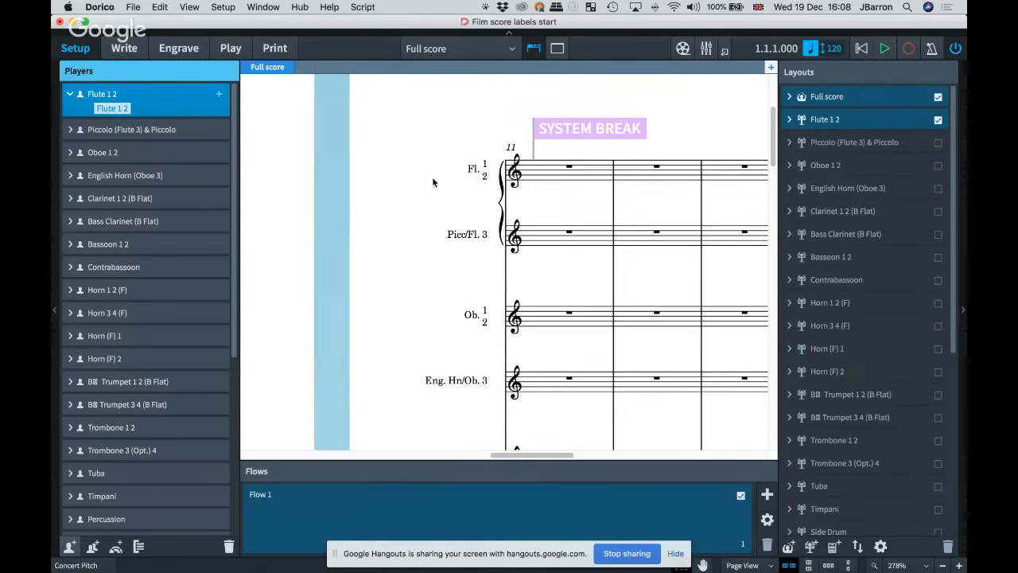
scroll(432, 177, "left", 10)
scroll(432, 182, "left", 10)
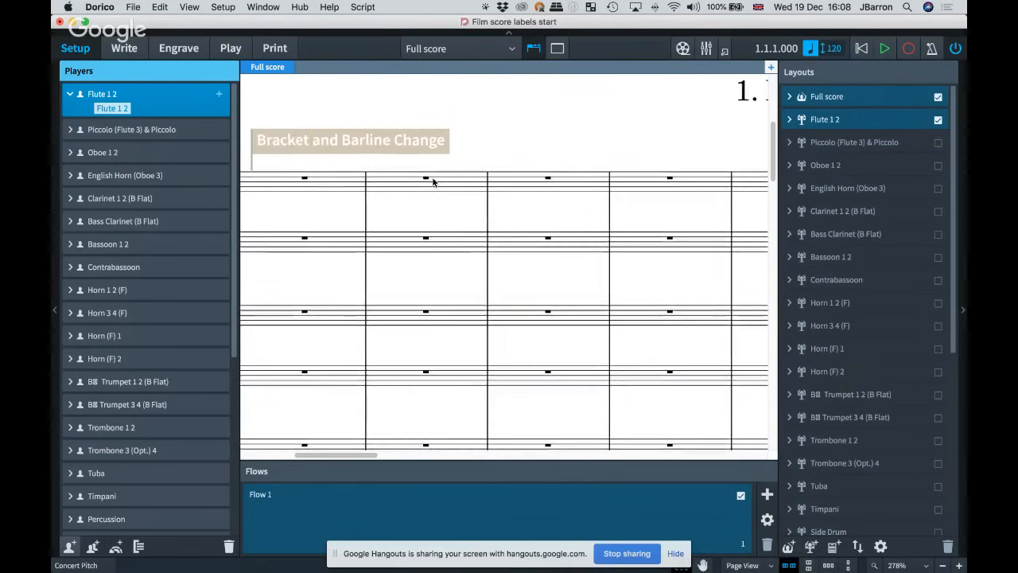
Step: Insert a brace joining the Oboe and English Horn staves from bar 1 in Engrave mode
key("super+2")
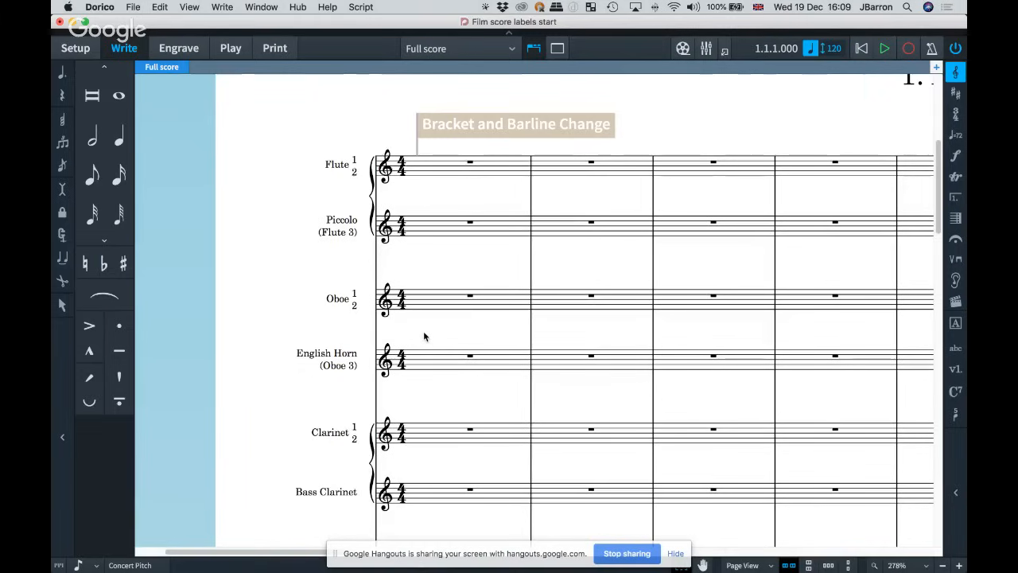
left_click(470, 298)
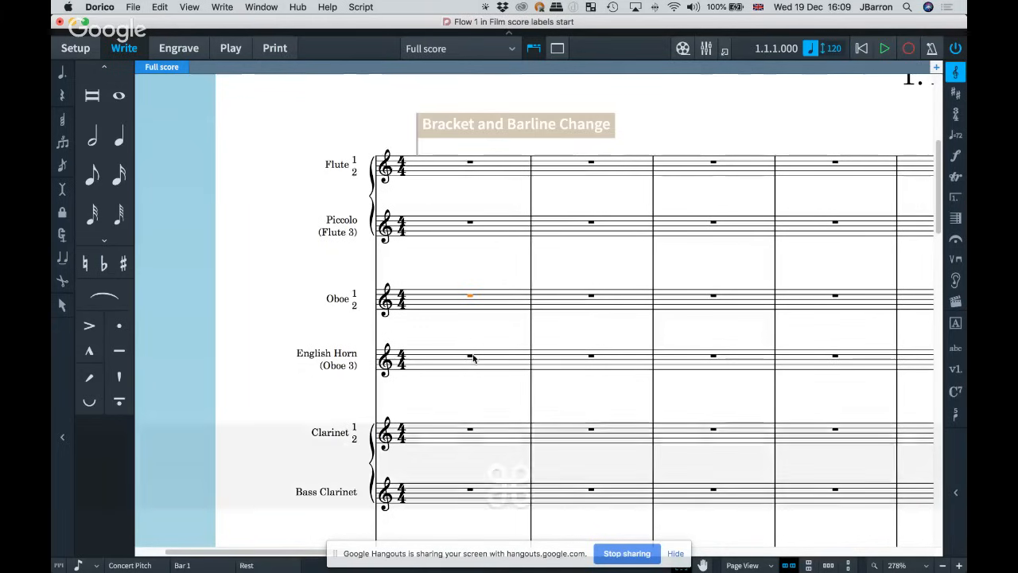
left_click(470, 355, "super")
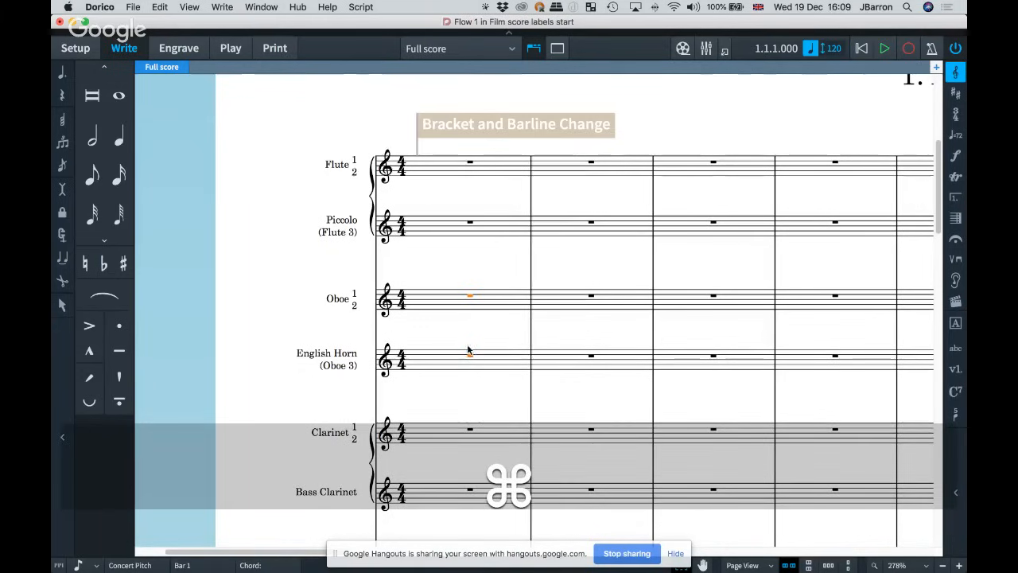
left_click(178, 48)
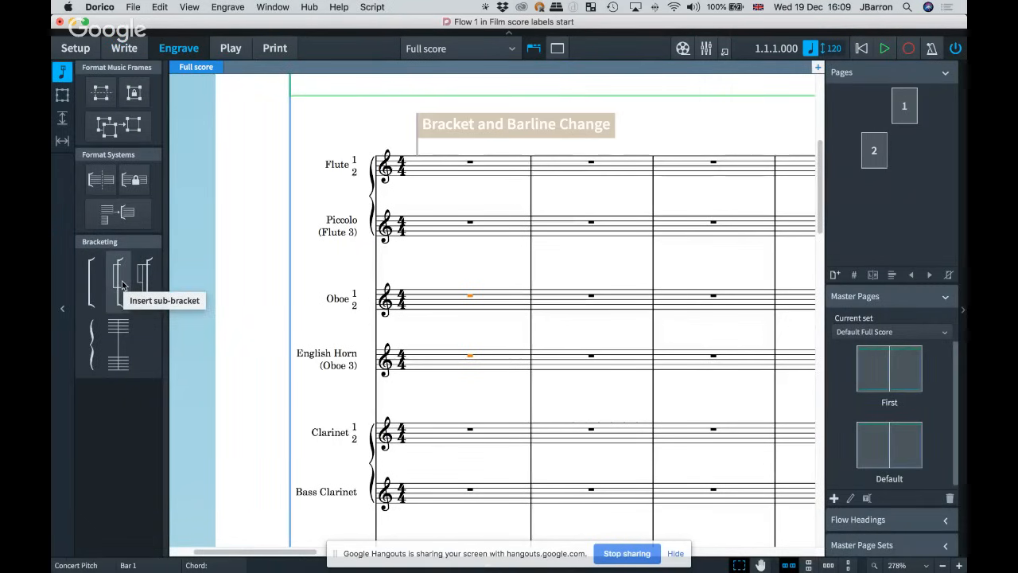
left_click(93, 329)
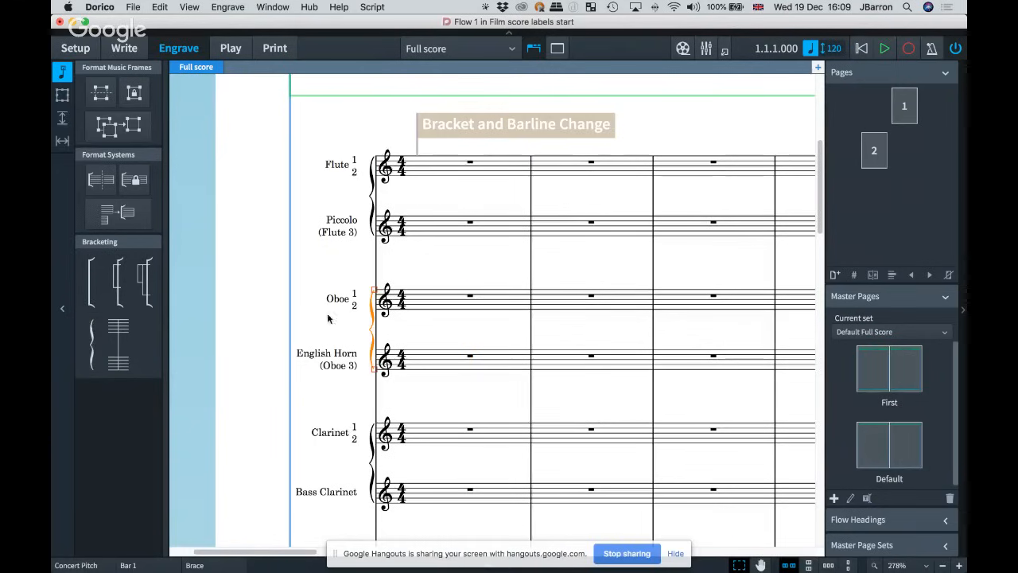
left_click(420, 327)
Step: Examine the woodwind staff labels, their braces and the bracket and barline change at the start of the flow
scroll(439, 325, "right", 1)
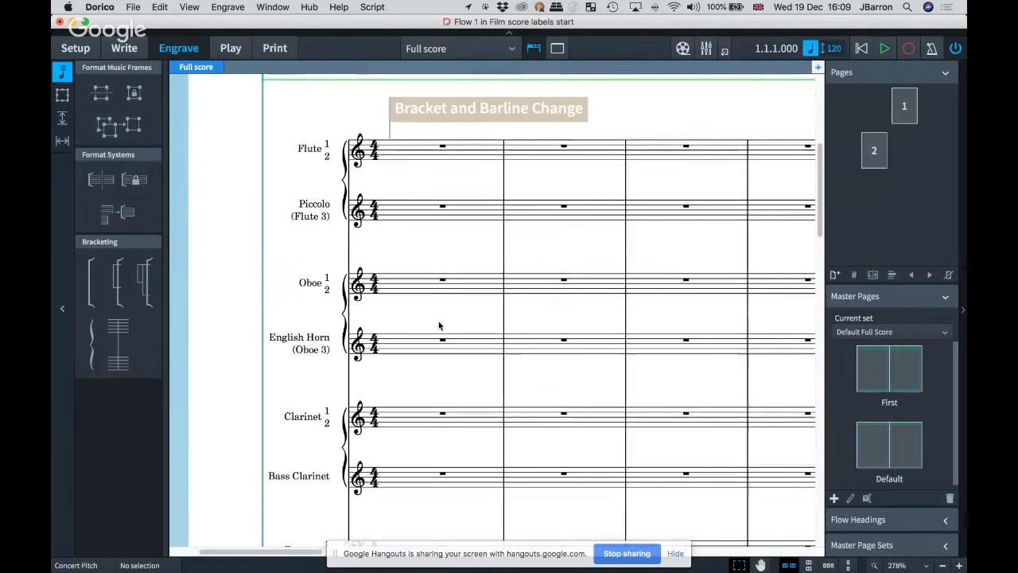
scroll(415, 316, "down", 1)
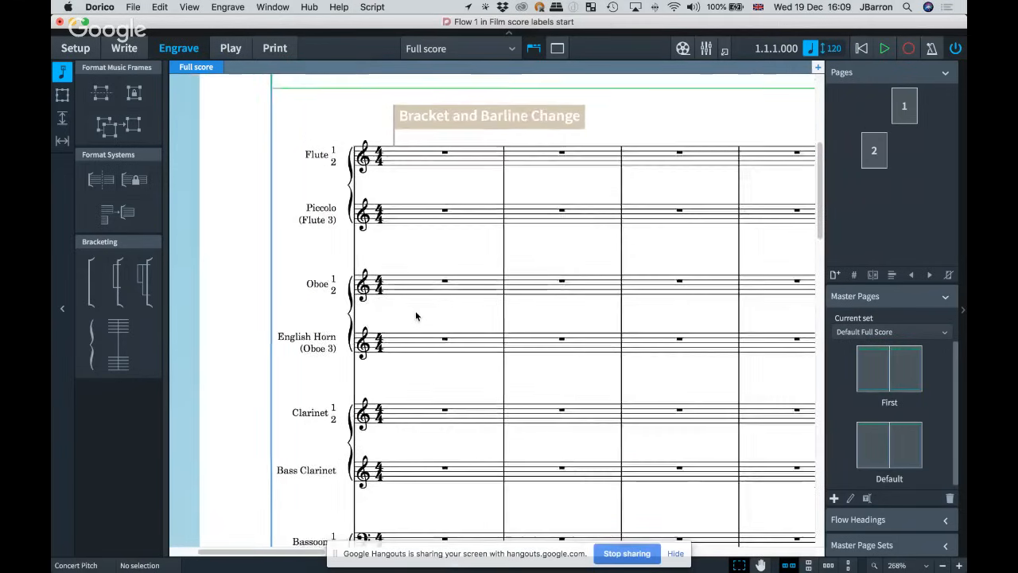
scroll(415, 316, "down", 4)
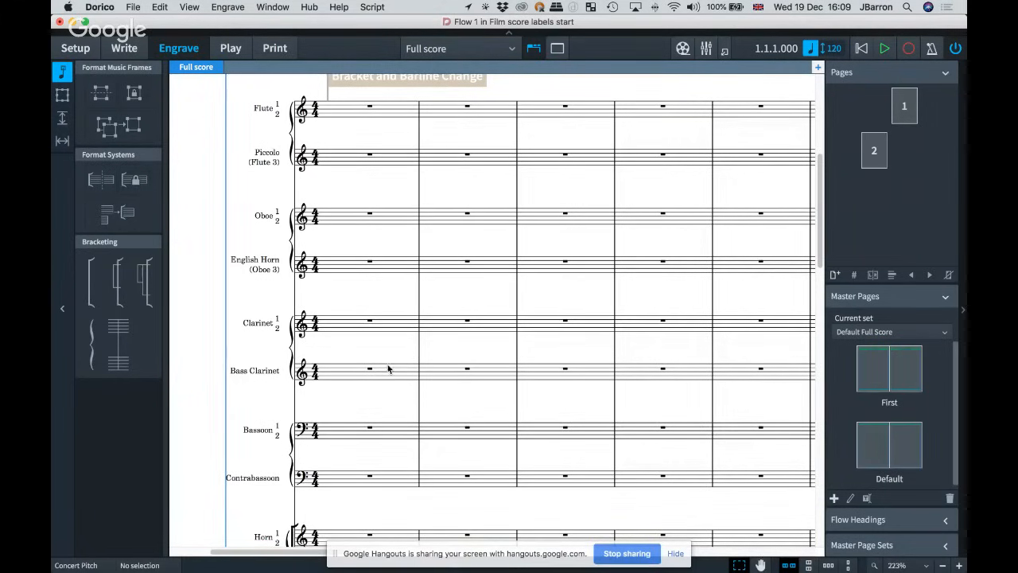
scroll(388, 368, "down", 2)
scroll(388, 367, "down", 2)
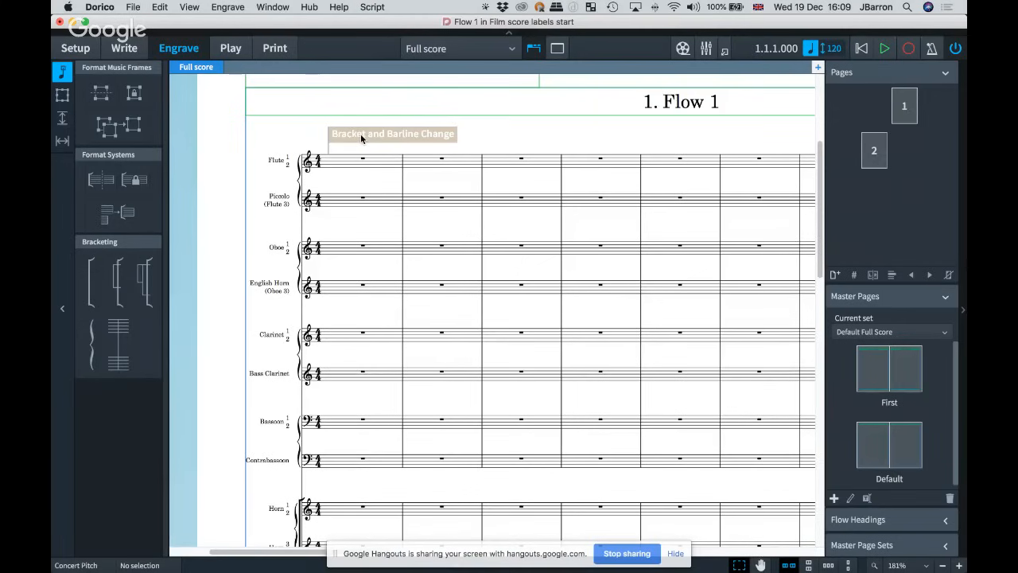
scroll(377, 217, "up", 1)
scroll(377, 217, "left", 1)
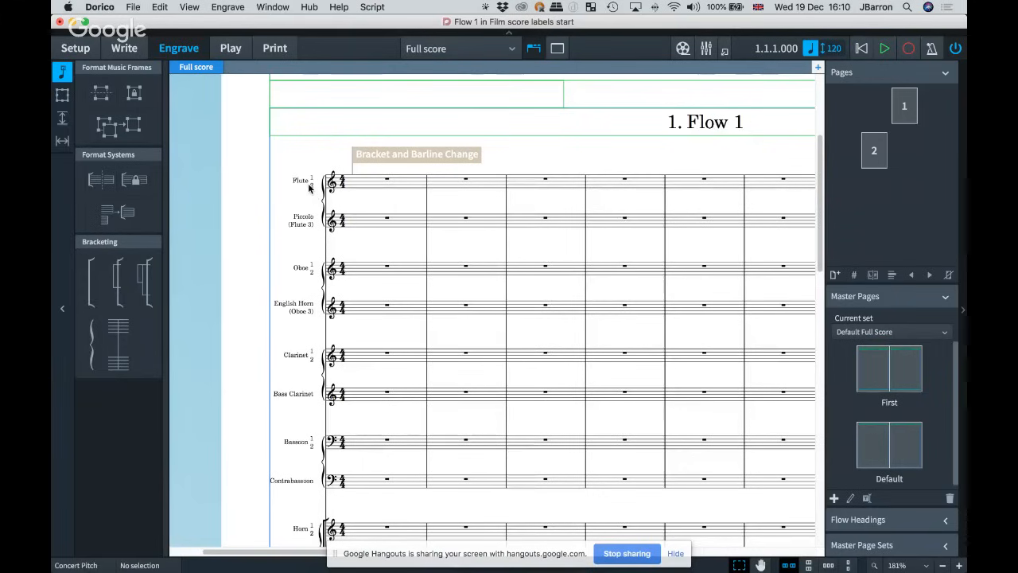
Step: Look at the available file import options, including flows, without importing anything
left_click(133, 6)
mouse_move(144, 149)
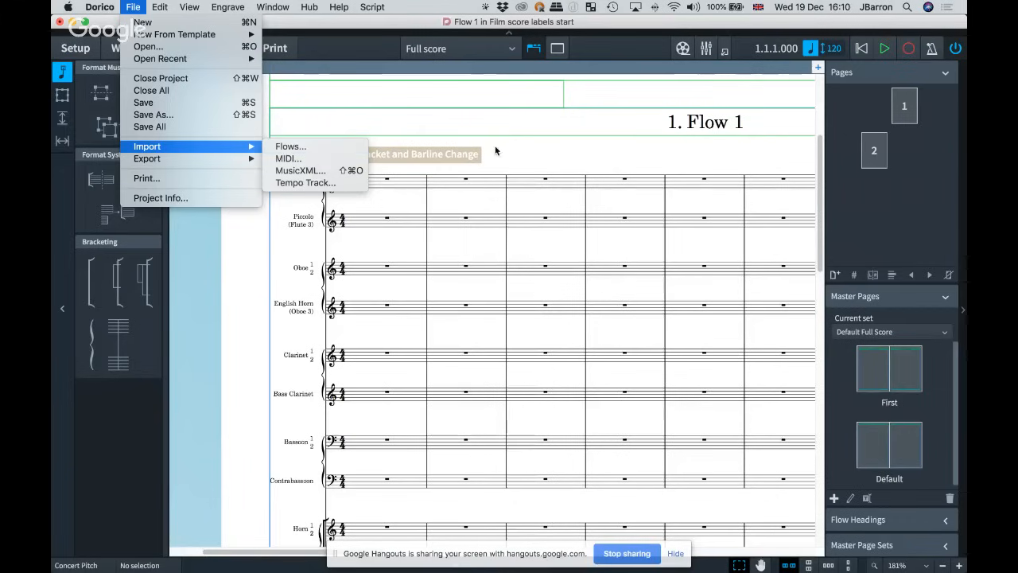
left_click(529, 151)
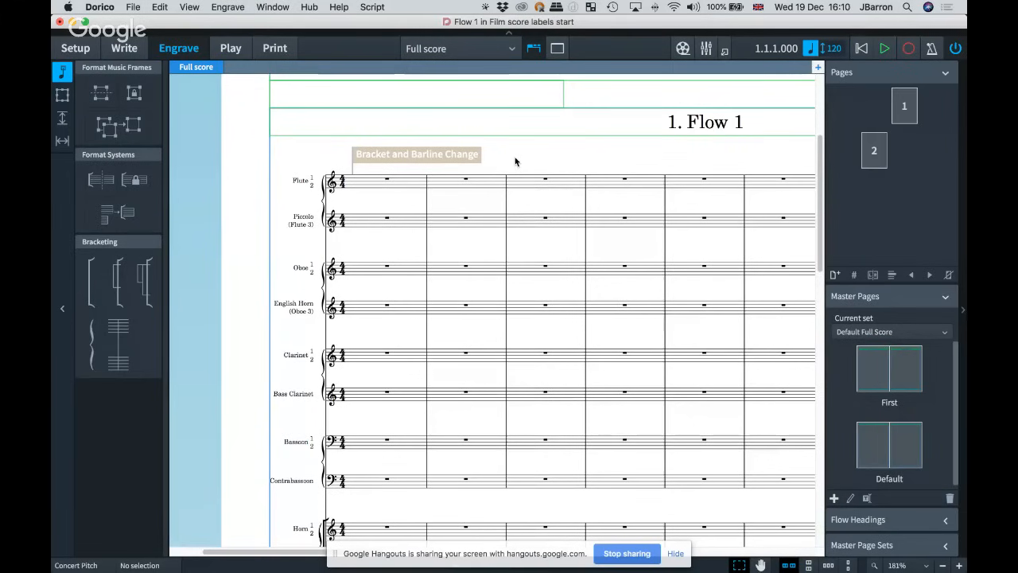
Step: Return to Write mode and review the project-level details in Project Info, such as title, composer and copyright
key("super+2")
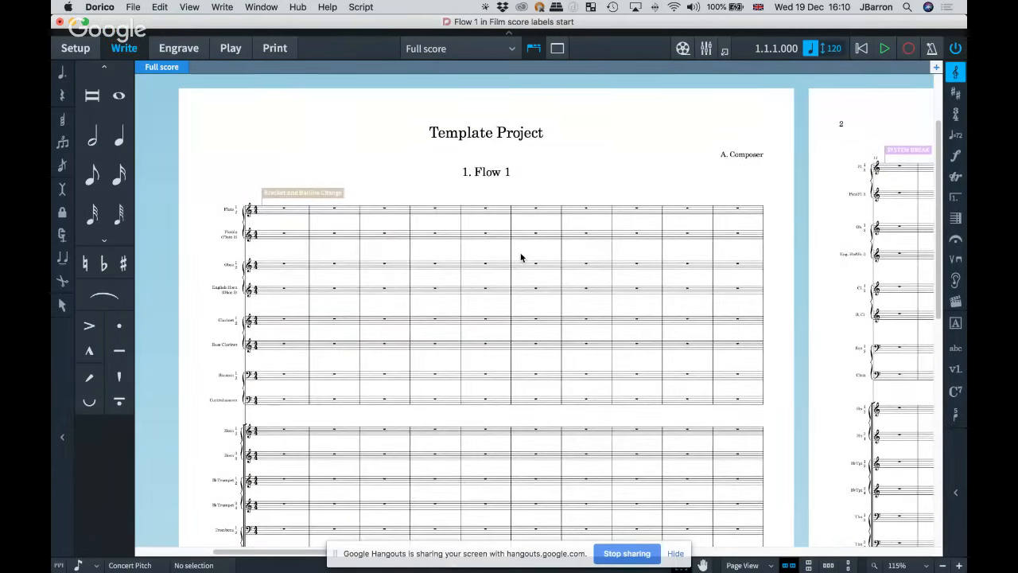
left_click(133, 7)
left_click(160, 198)
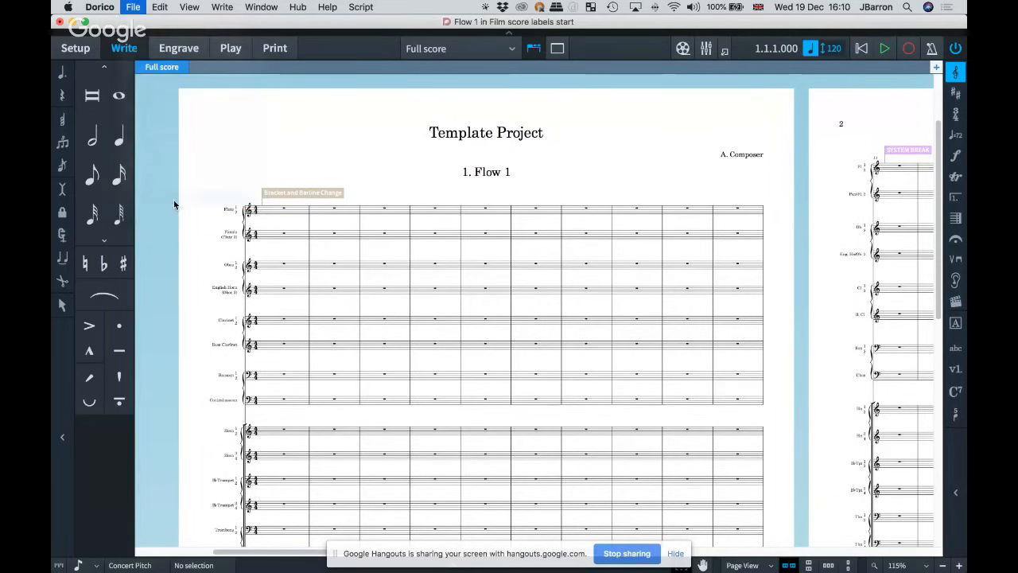
left_click(480, 70)
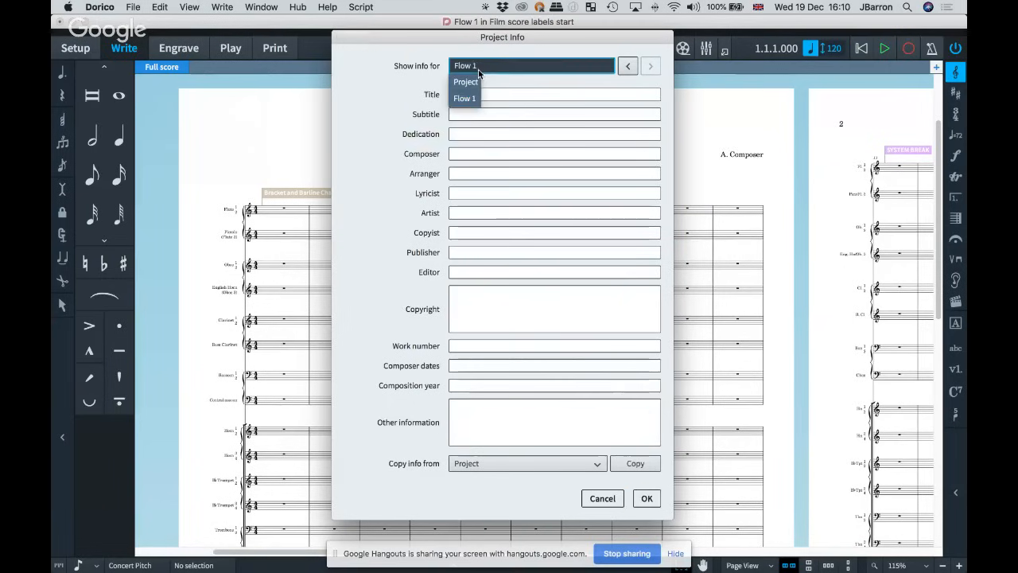
left_click(462, 82)
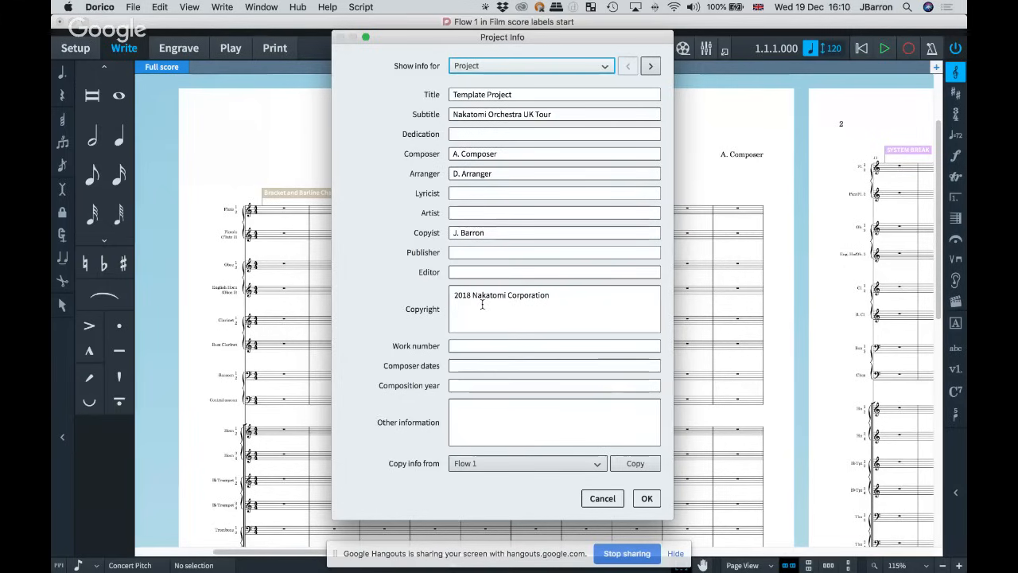
left_click(645, 498)
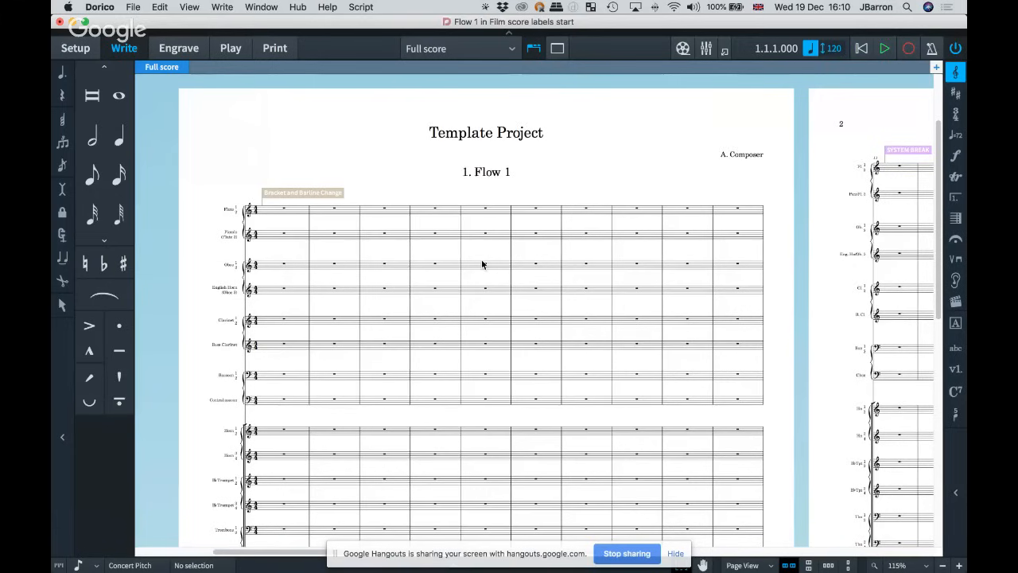
Step: Enable frame editing in Engrave mode and inspect the title, music and composer frames on page 1
key("super+3")
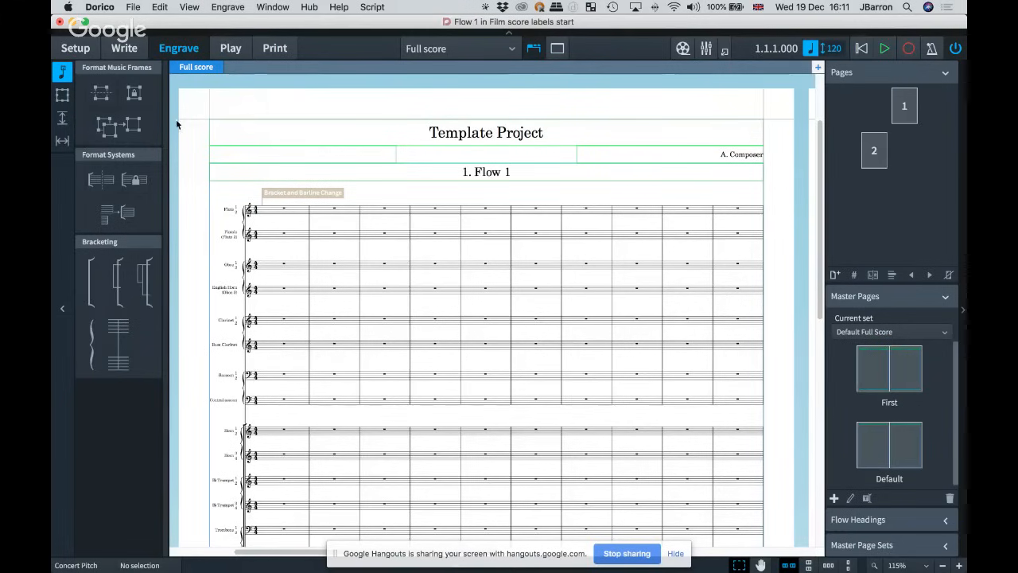
left_click(62, 96)
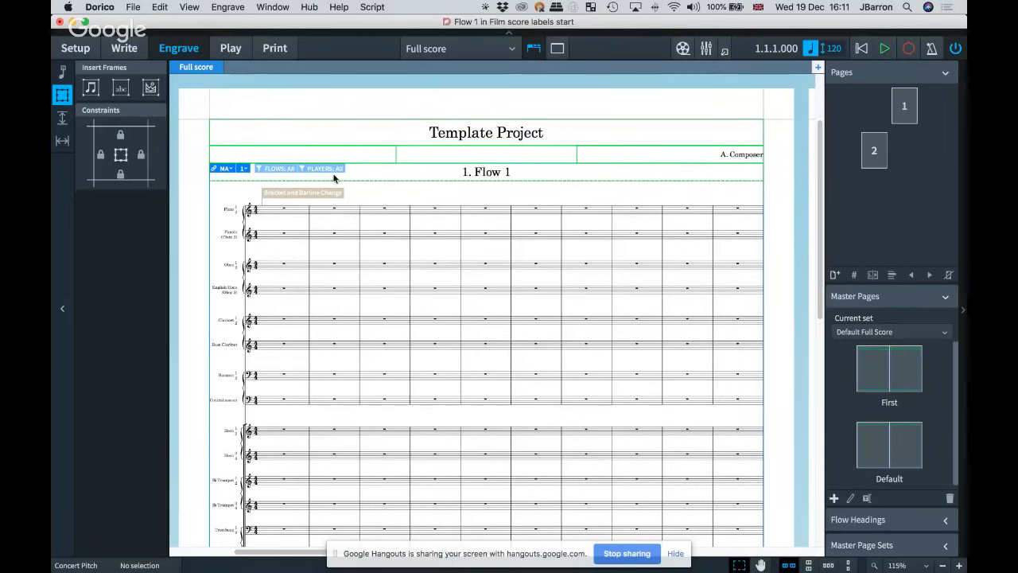
left_click(540, 146)
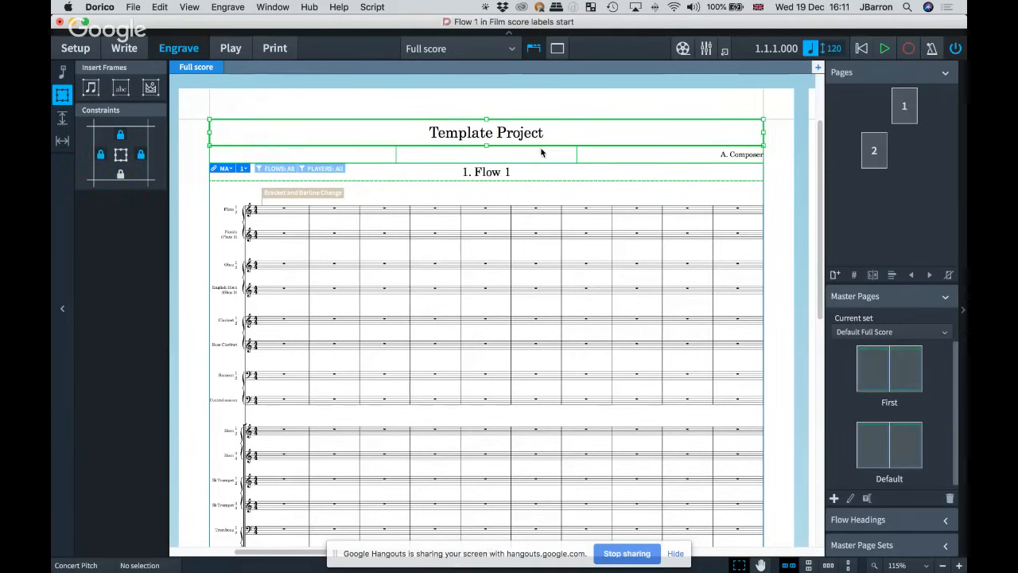
left_click(763, 199)
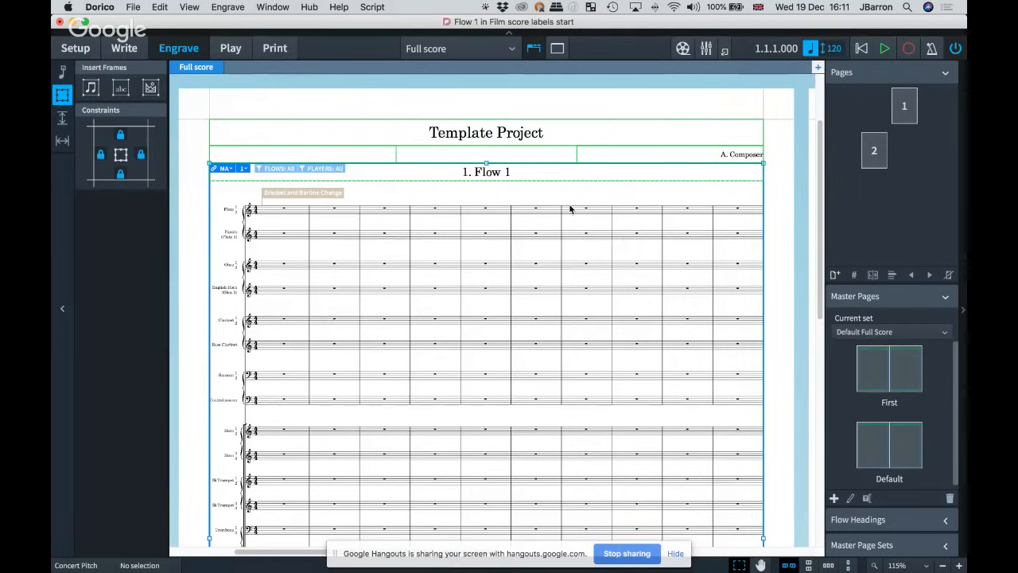
left_click(581, 156)
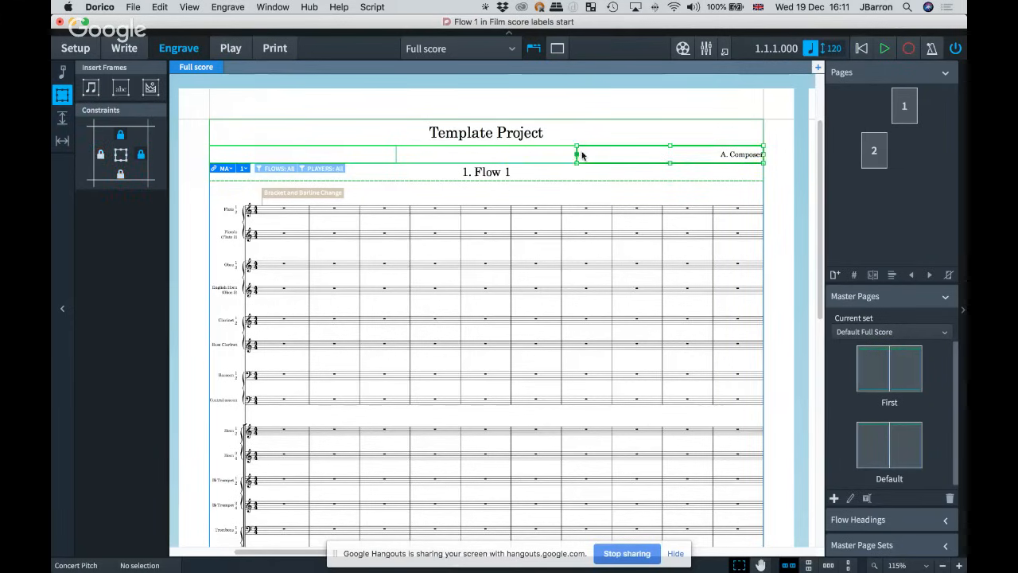
double_click(723, 159)
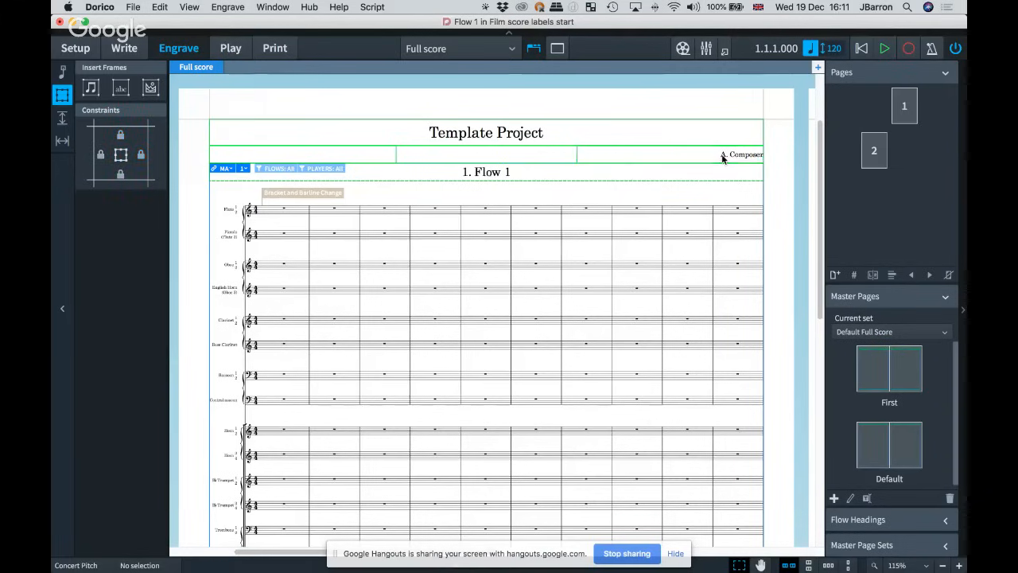
Step: Extend the bottom edge of the composer text frame on page 1 slightly downwards into the flow heading
left_click(780, 170)
scroll(591, 156, "up", 1)
scroll(590, 156, "up", 5)
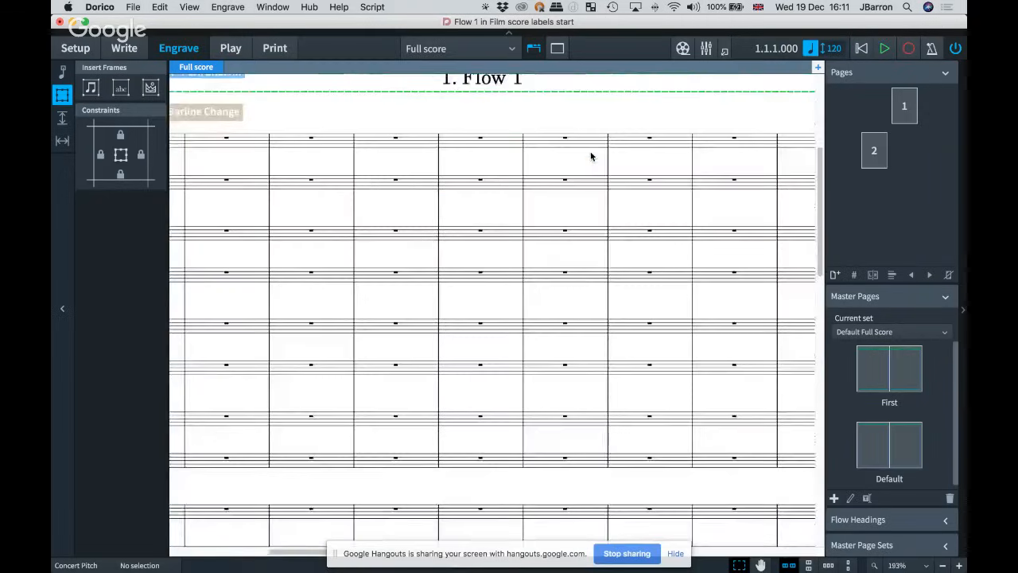
left_click(428, 242)
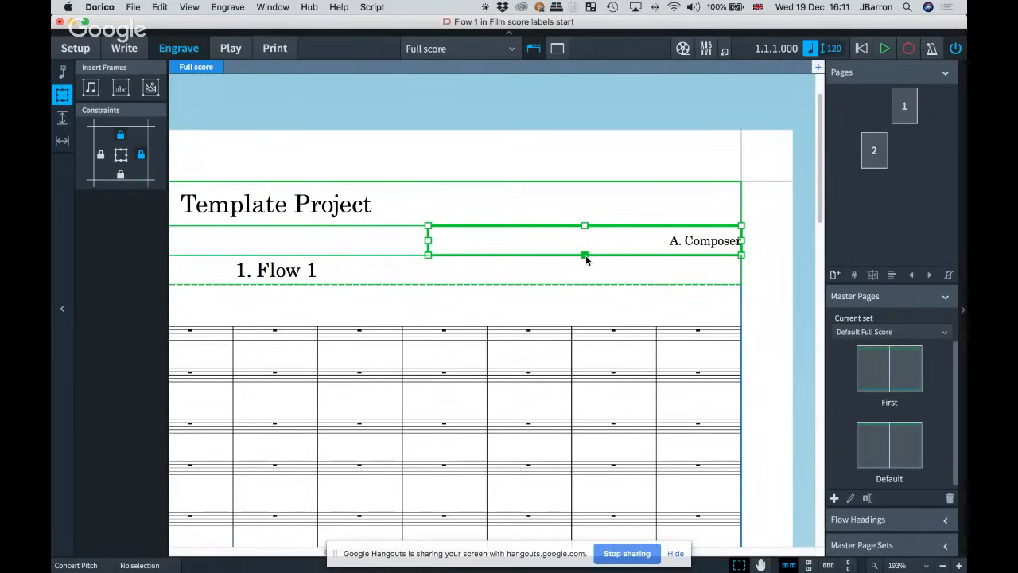
left_click_drag(586, 256, 585, 265)
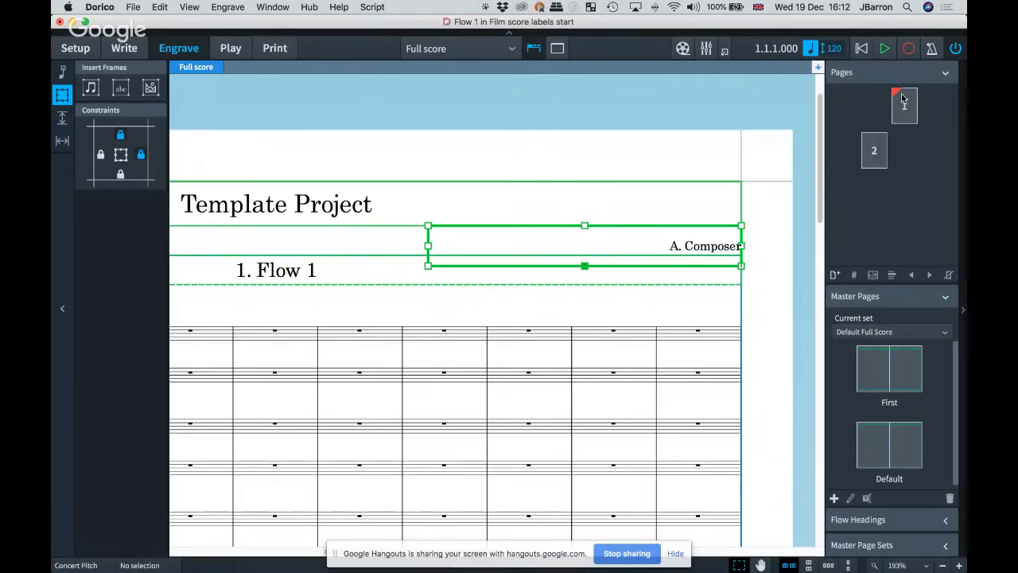
Step: Remove the page override from page 1 so that it follows the First master page again
left_click(878, 373)
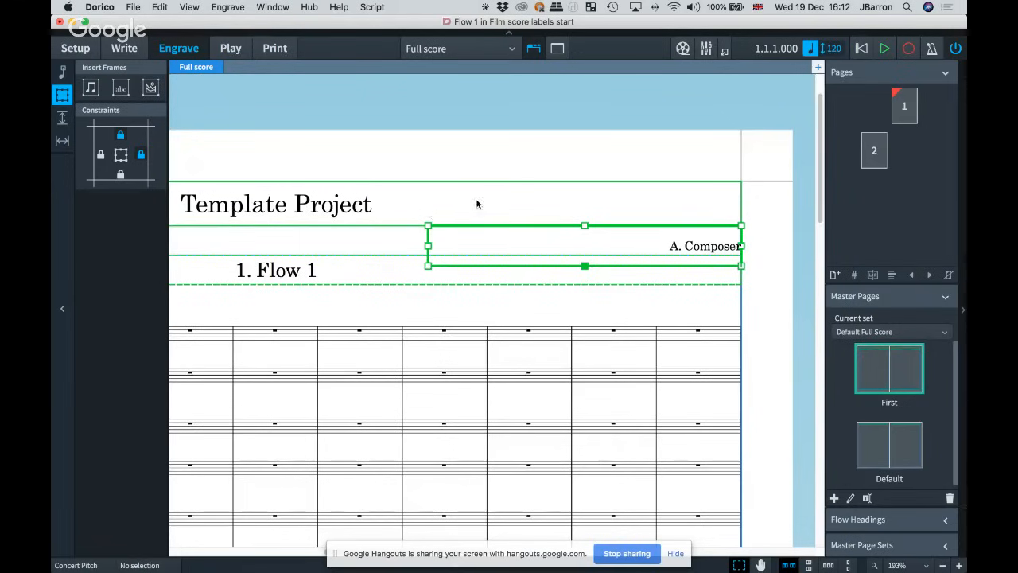
left_click(909, 106)
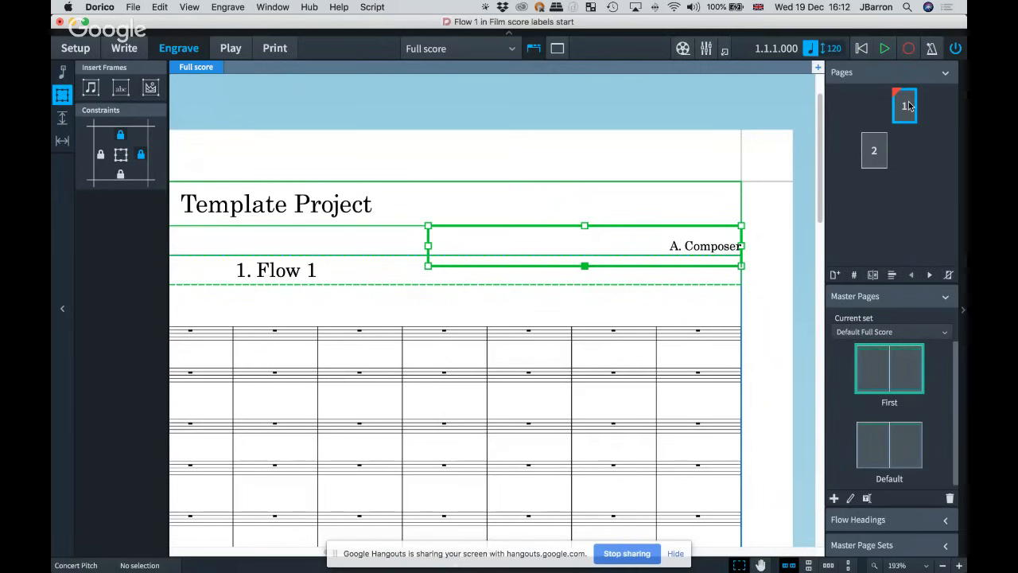
right_click(909, 105)
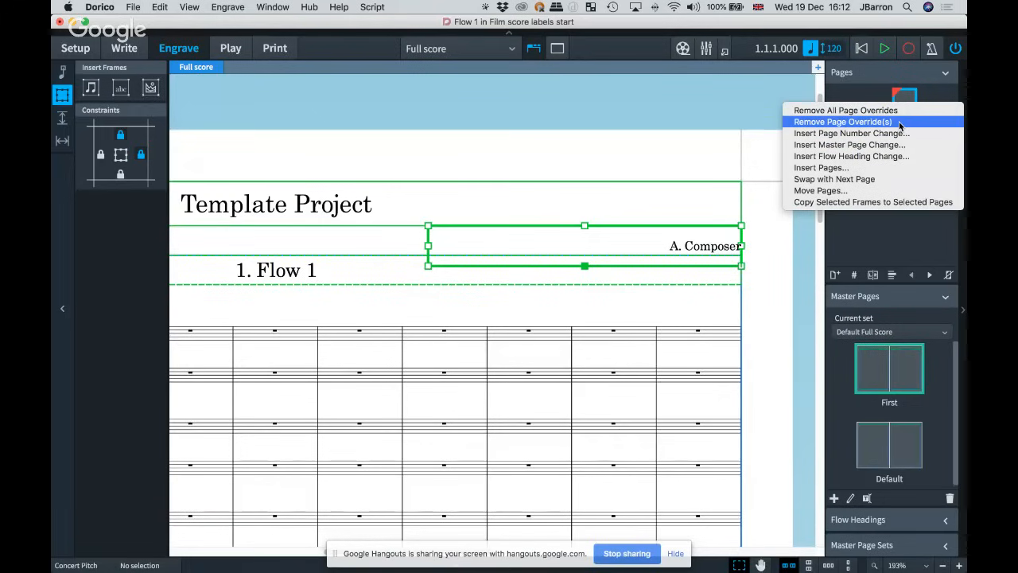
left_click(900, 123)
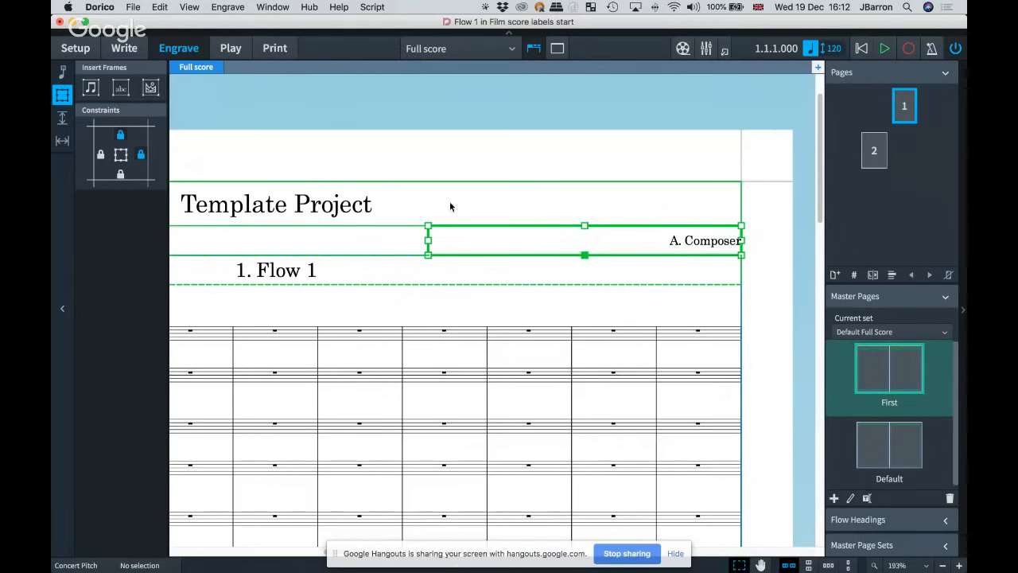
Step: Try deleting the flow heading frame directly on page 1, and undo the deletion
key("super+minus")
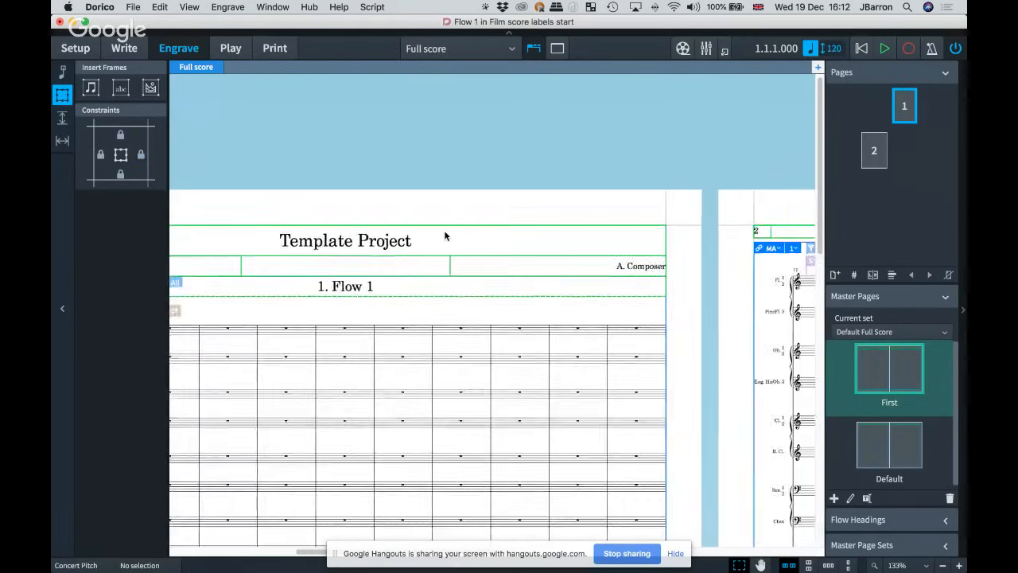
scroll(446, 236, "left", 2)
scroll(446, 235, "down", 2)
scroll(445, 238, "down", 1)
scroll(445, 238, "left", 1)
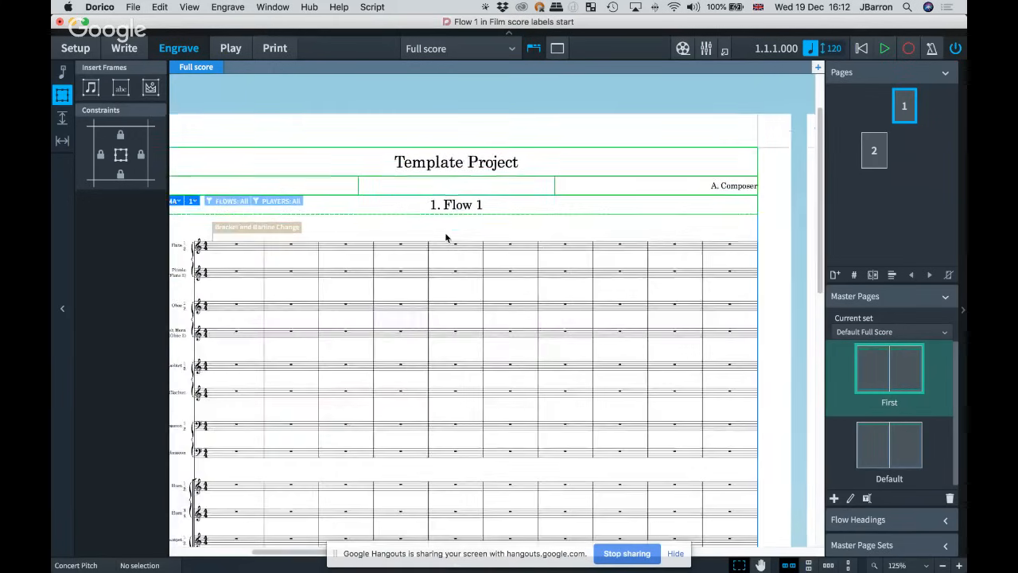
scroll(446, 235, "left", 3)
scroll(445, 236, "down", 1)
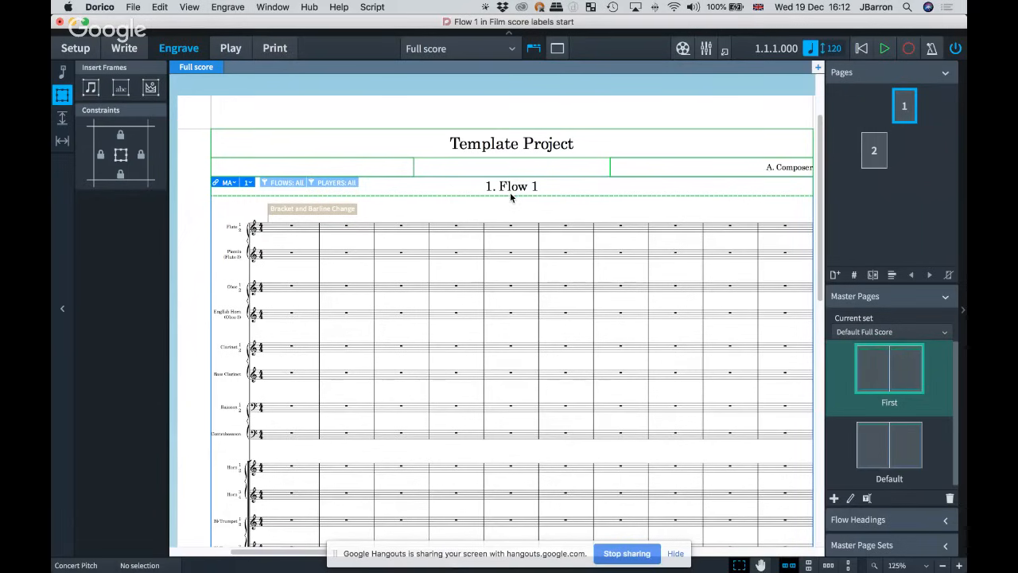
left_click(510, 195)
scroll(510, 195, "up", 3)
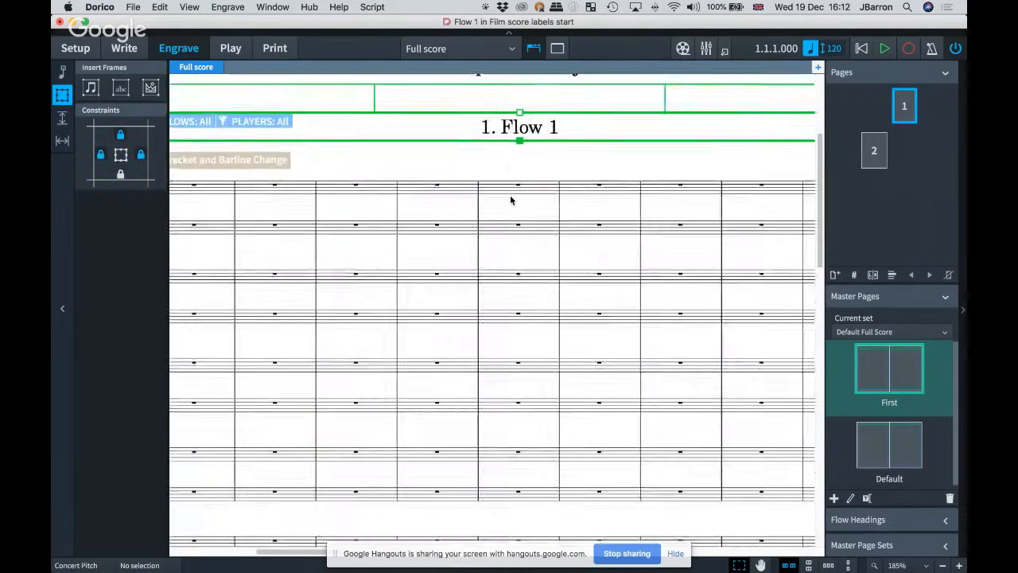
scroll(510, 195, "up", 1)
key("BackSpace")
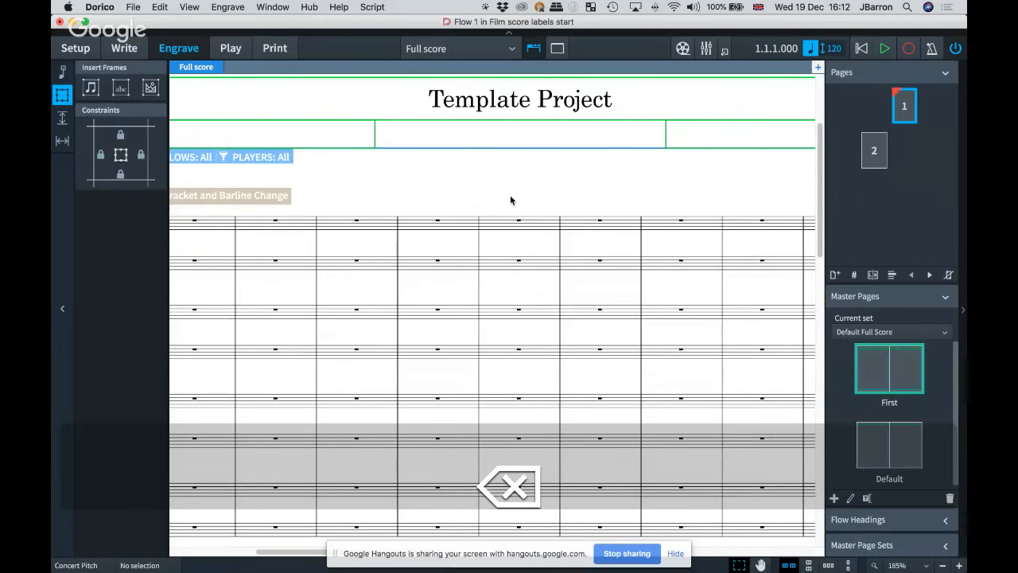
scroll(510, 201, "down", 2)
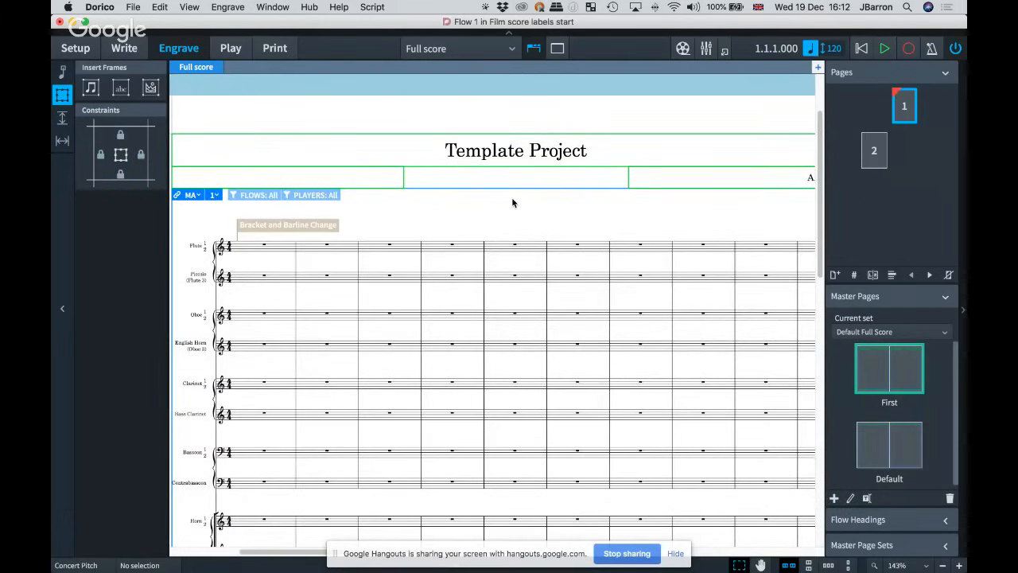
key("super+z")
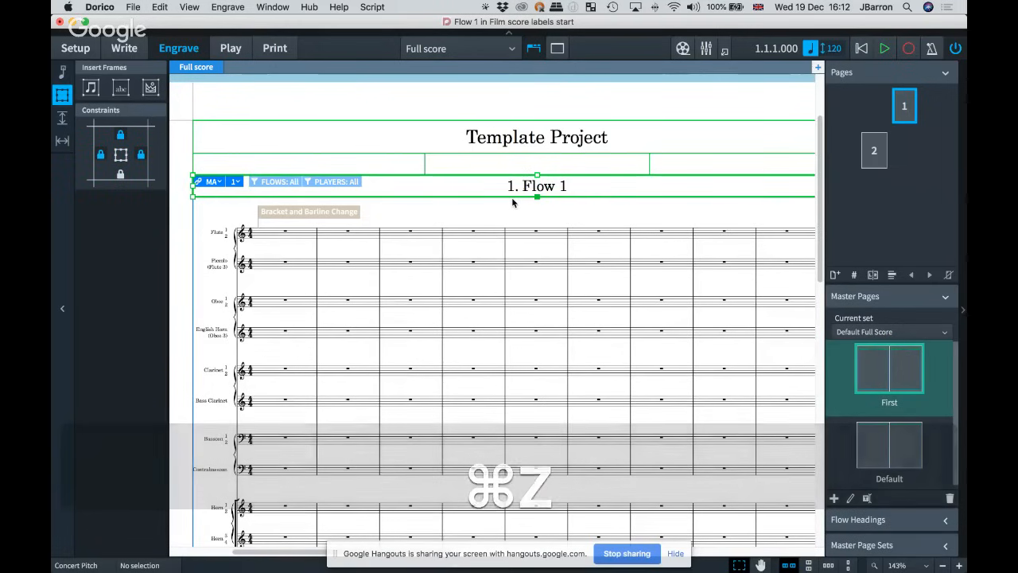
Step: In the full score's layout options, set the page setup for flows to never show flow headings
key("shift+super+l")
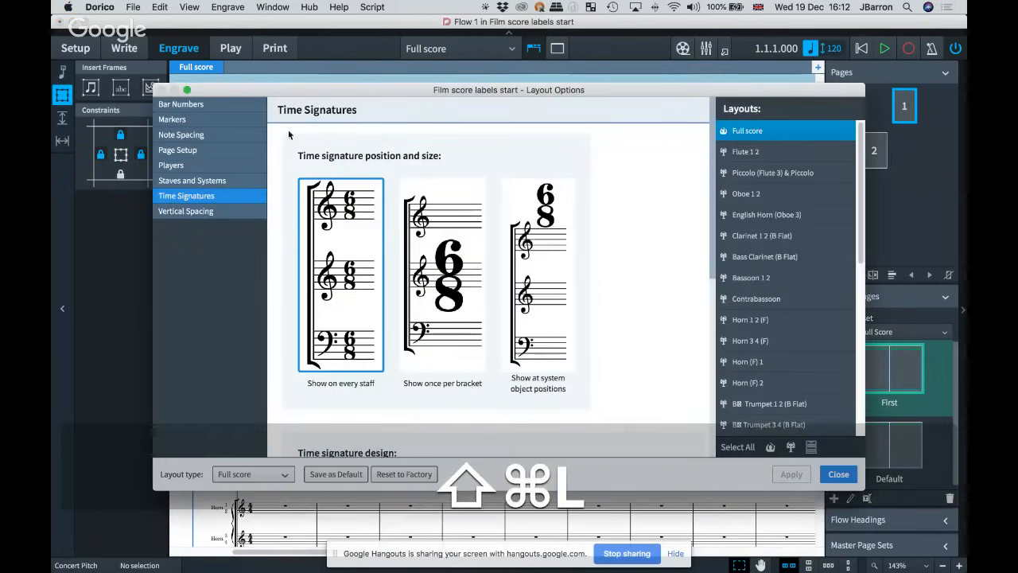
left_click(215, 150)
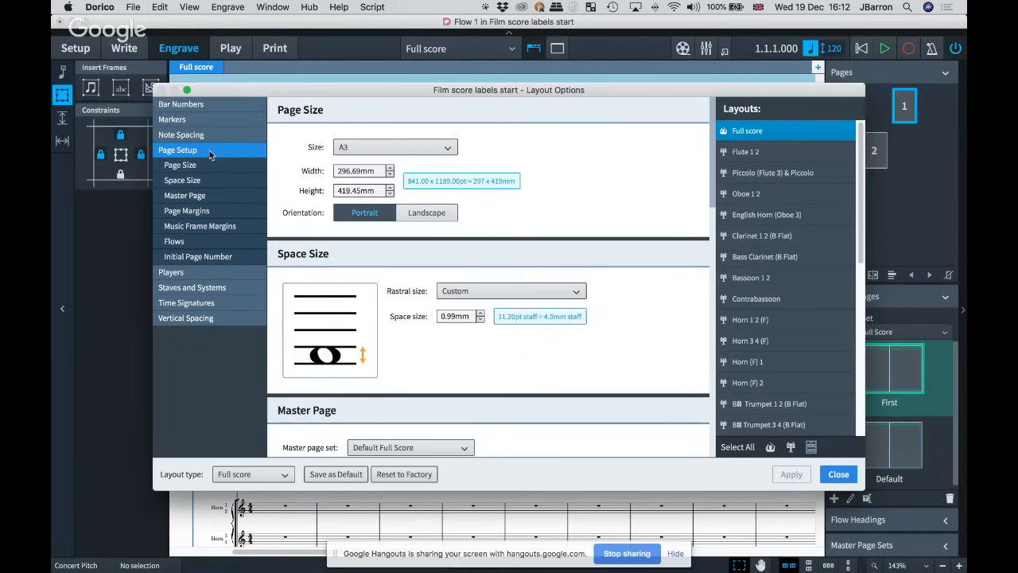
left_click(210, 244)
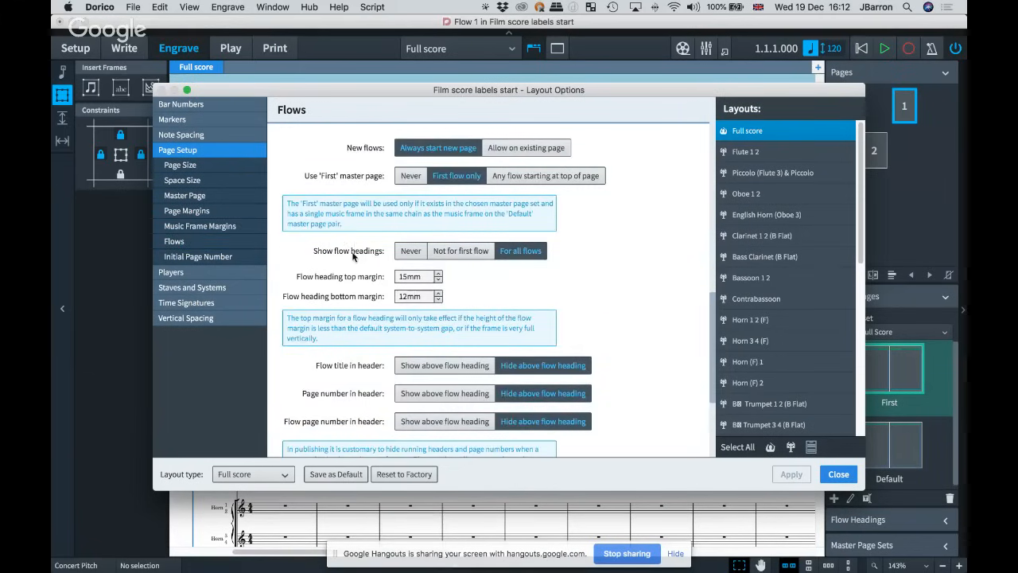
left_click(413, 251)
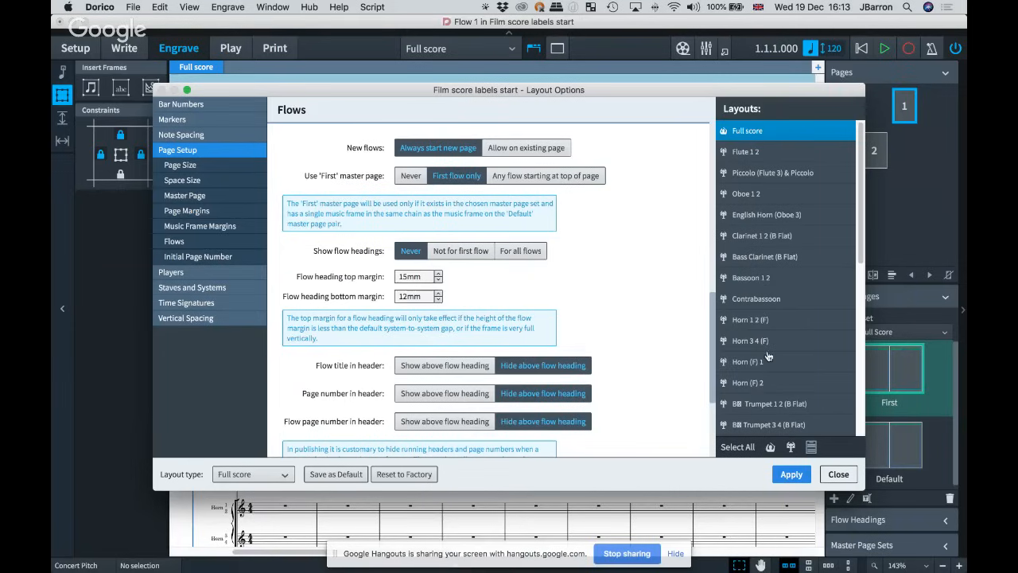
Step: Select all layouts, apply the Never setting for flow headings to them, and close the layout options
left_click(732, 447)
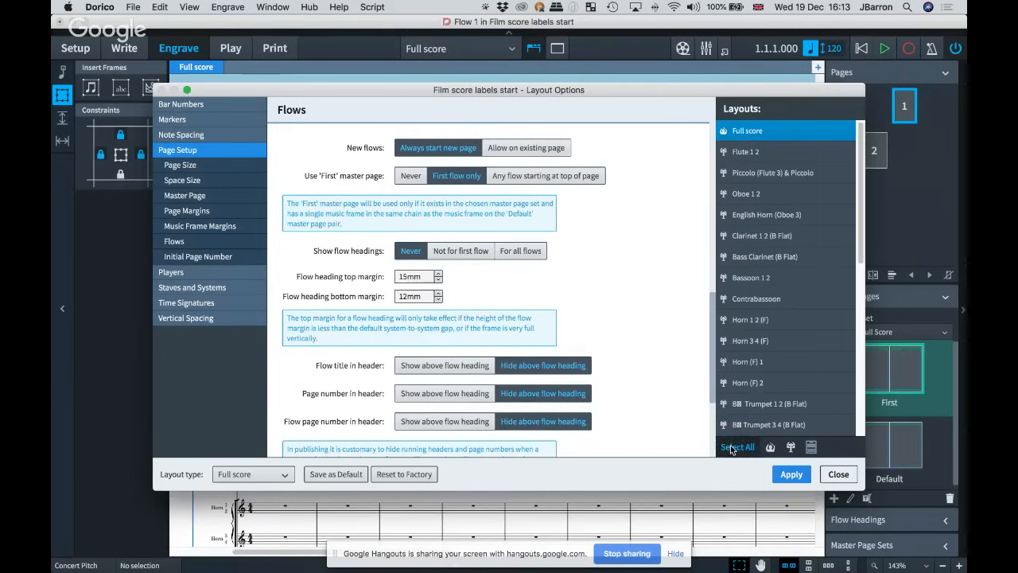
left_click(574, 293)
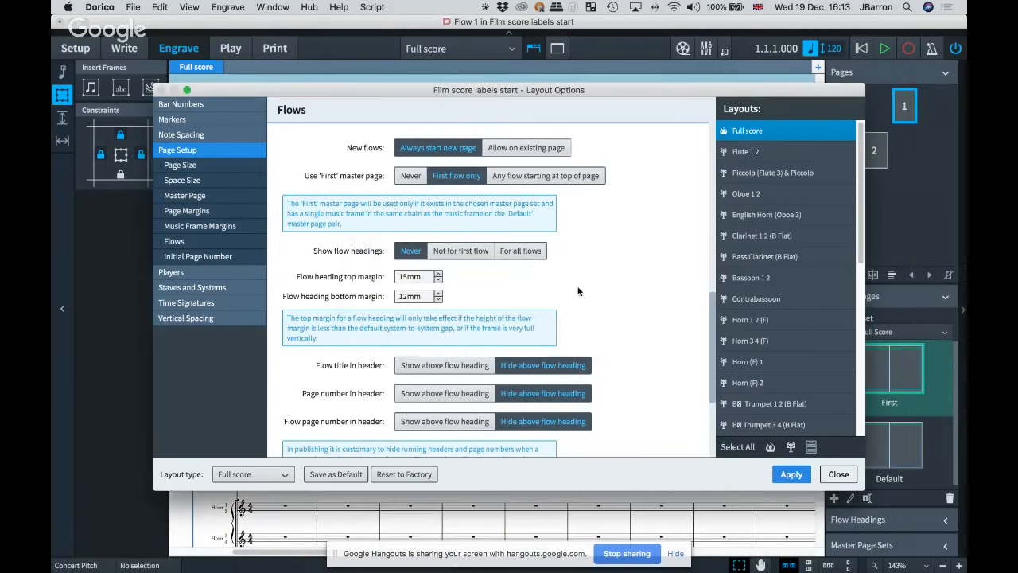
left_click(732, 447)
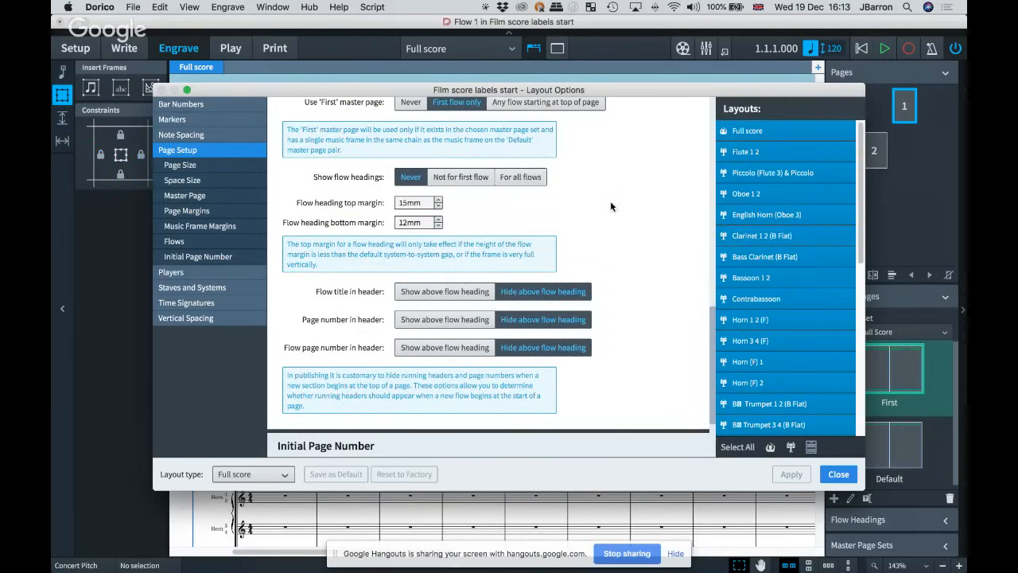
scroll(610, 200, "up", 4)
scroll(408, 269, "down", 2)
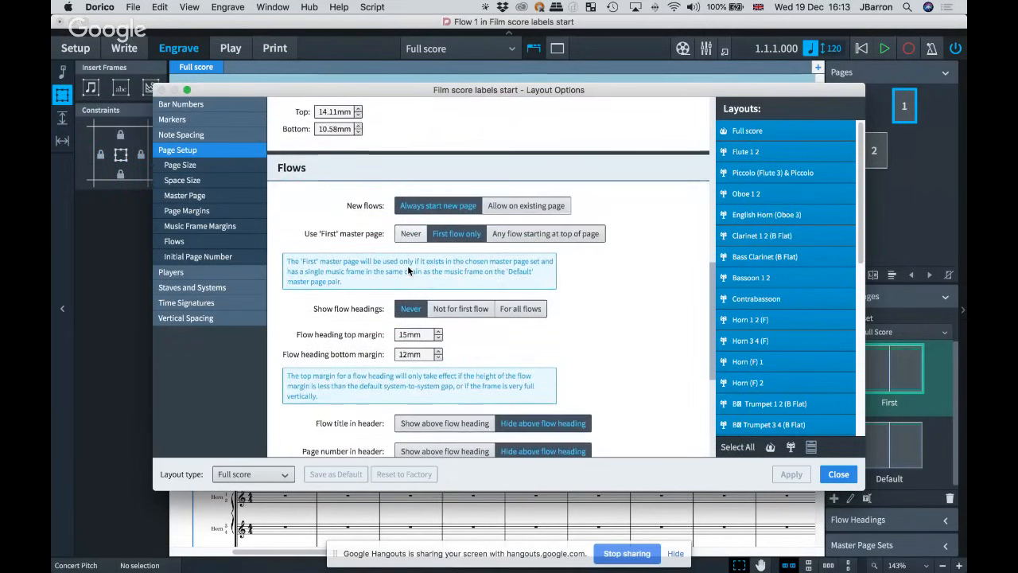
left_click(401, 278)
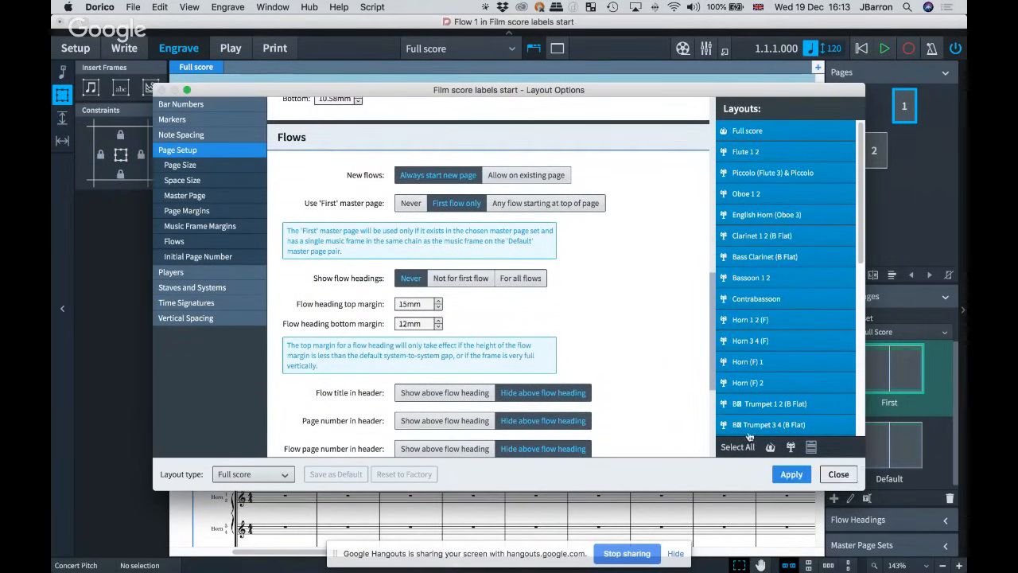
left_click(791, 474)
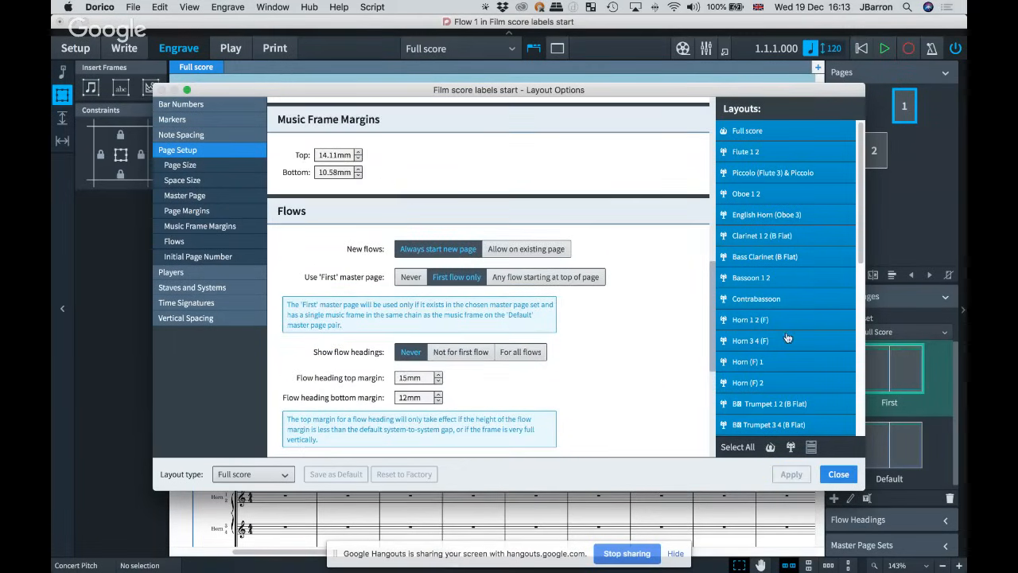
left_click(838, 475)
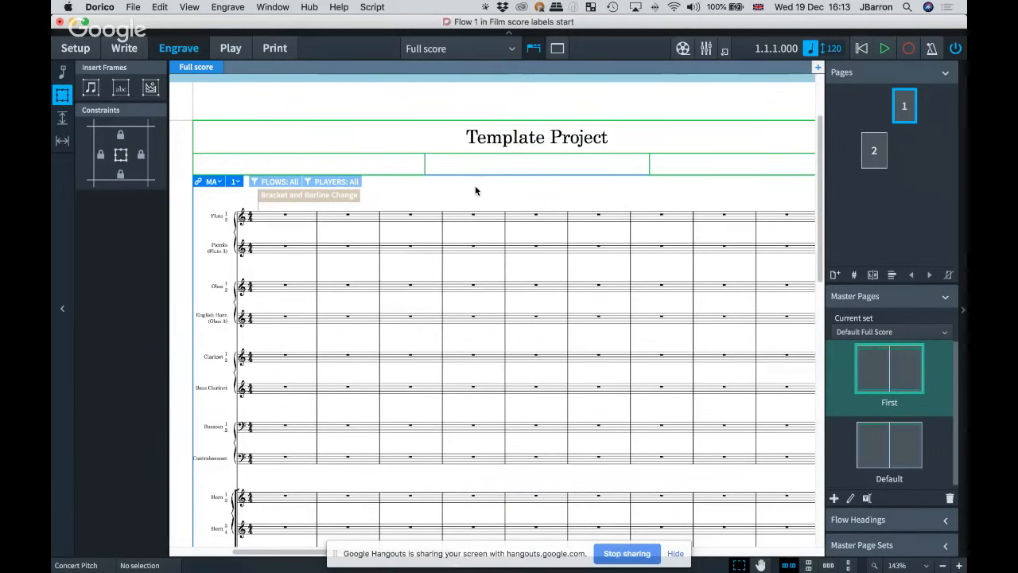
Step: Switch to Write mode and add 100 bars to the flow from the first flute bar
scroll(475, 190, "down", 2)
scroll(476, 191, "down", 1)
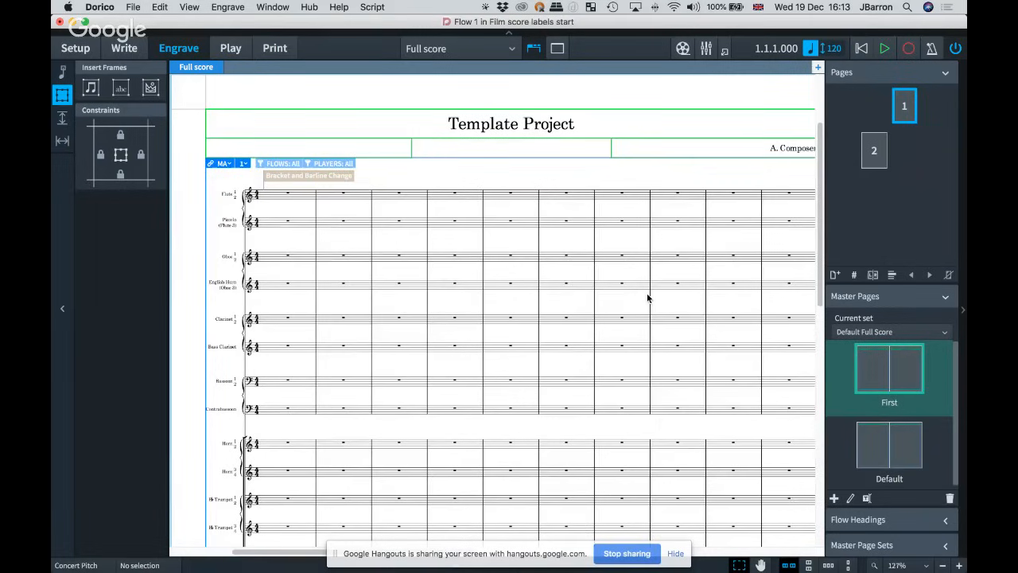
scroll(647, 298, "down", 5)
scroll(648, 298, "right", 8)
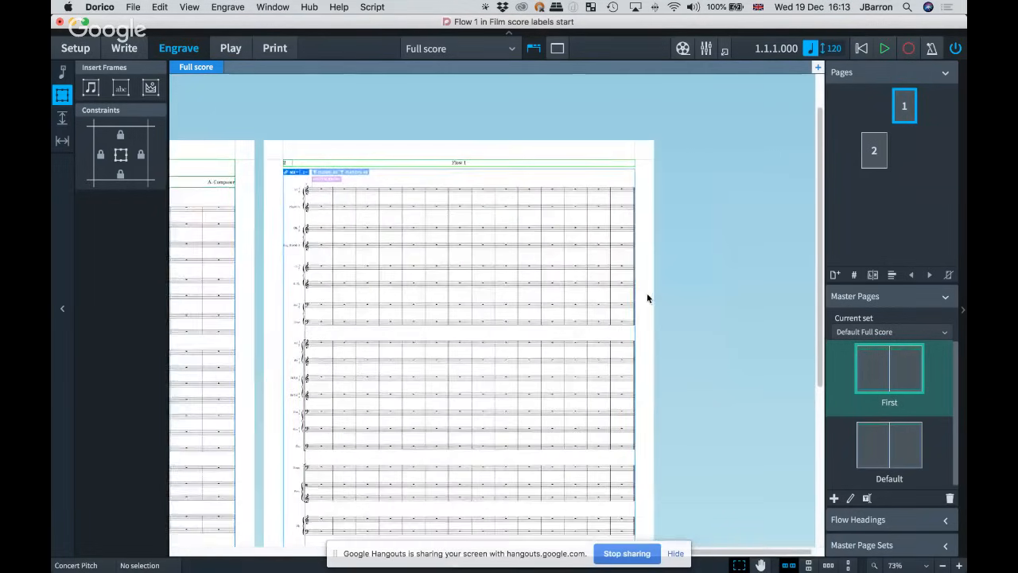
scroll(647, 296, "left", 8)
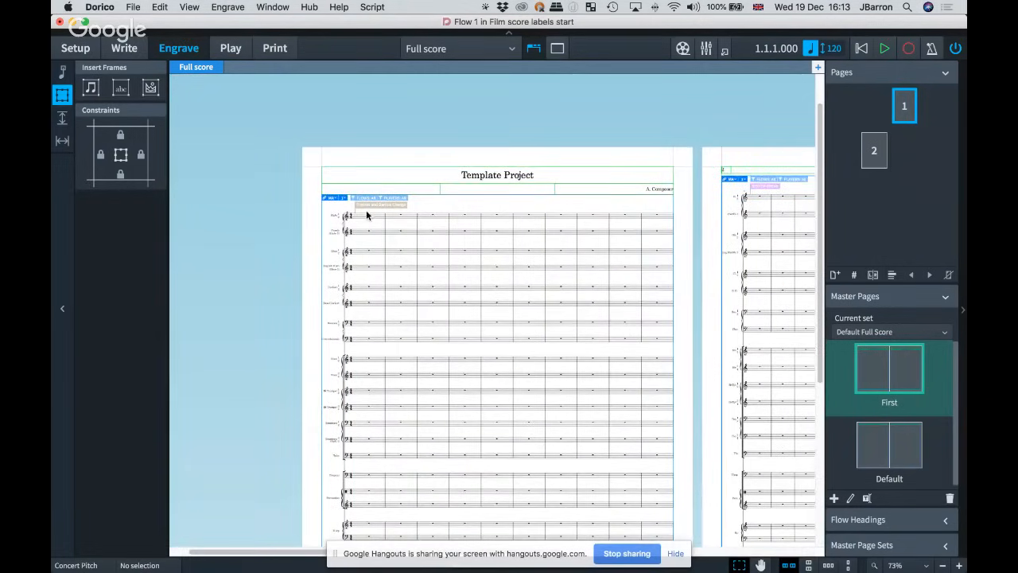
key("super+2")
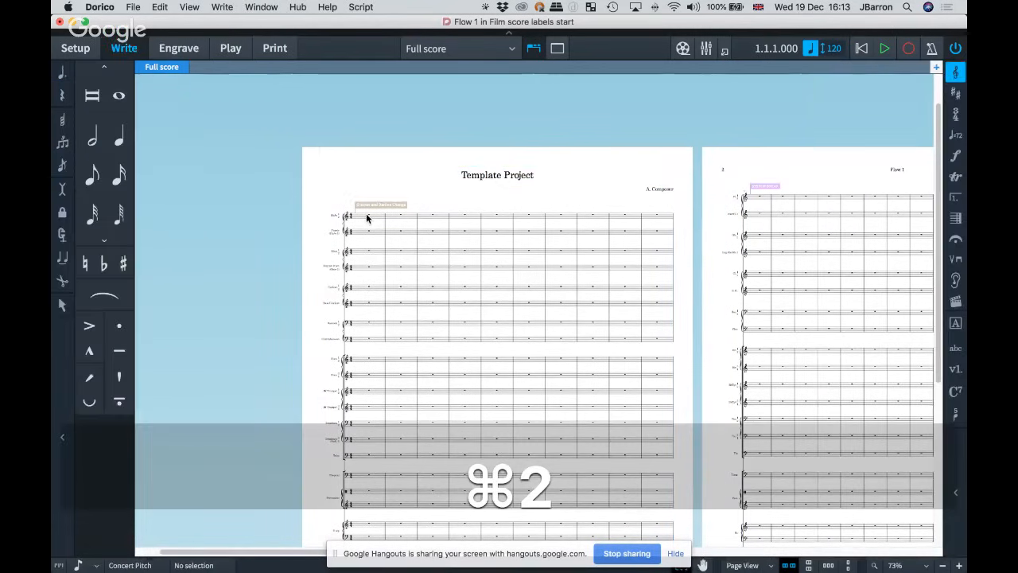
scroll(375, 223, "up", 5)
key("shift+b")
type("100")
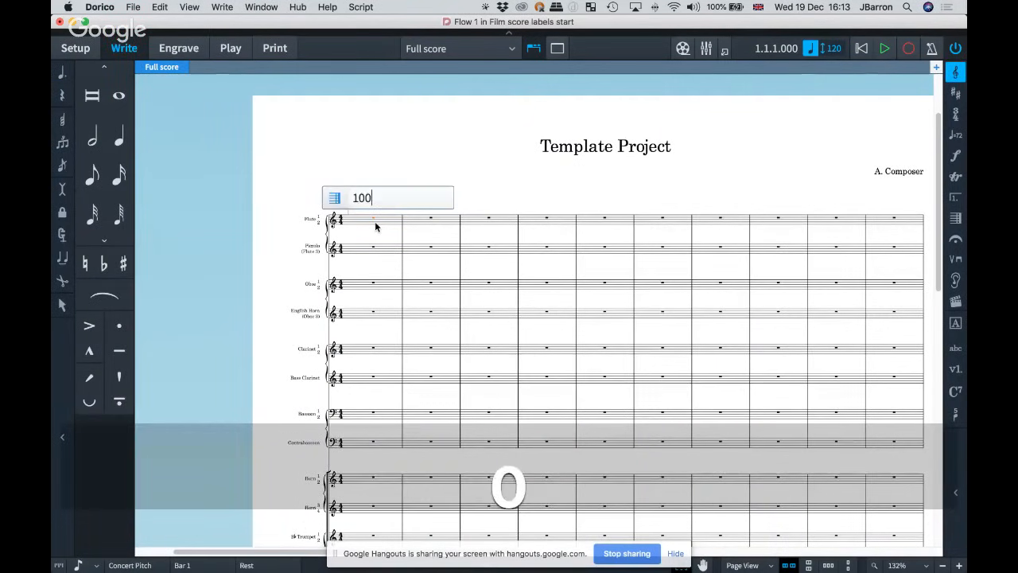
key("Return")
scroll(540, 216, "right", 15)
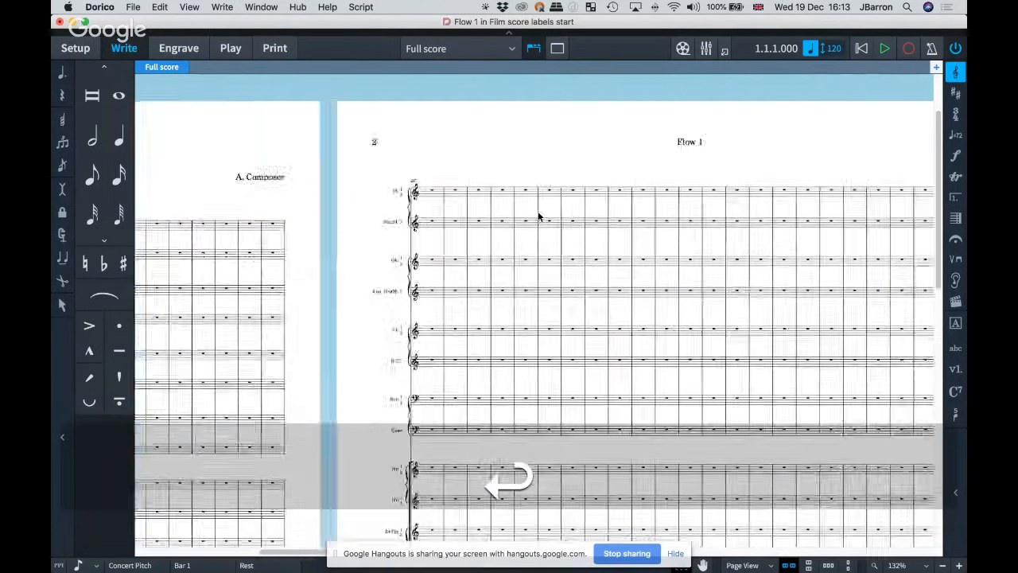
scroll(538, 216, "left", 15)
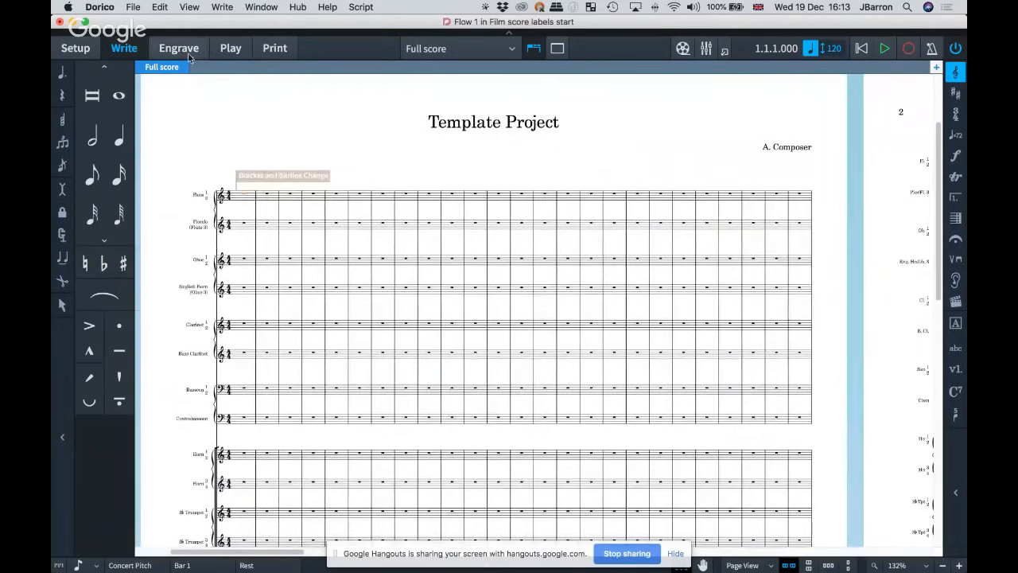
Step: Return to Engrave mode and check which master page each of pages 1 to 6 uses
left_click(187, 54)
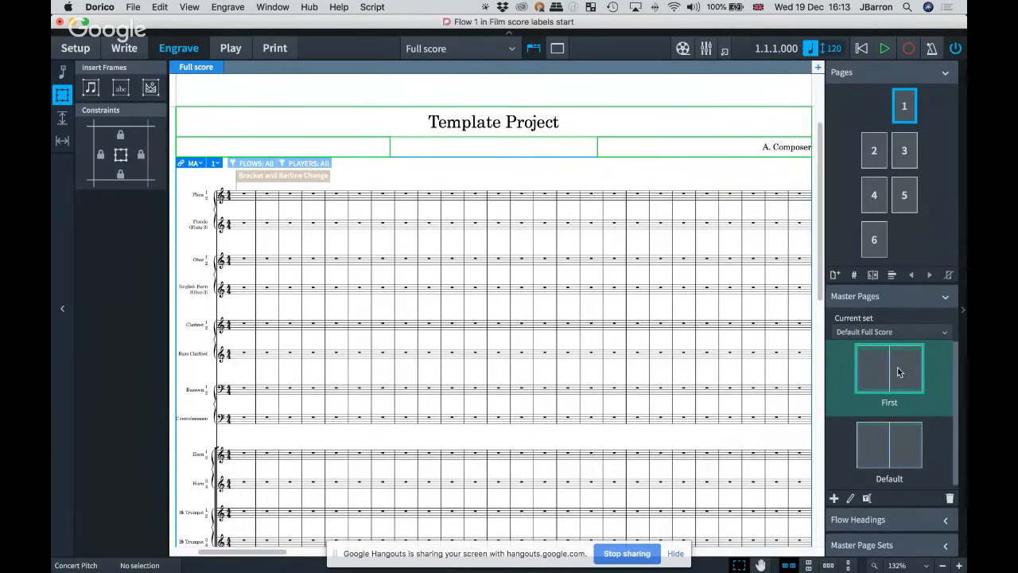
left_click(876, 153)
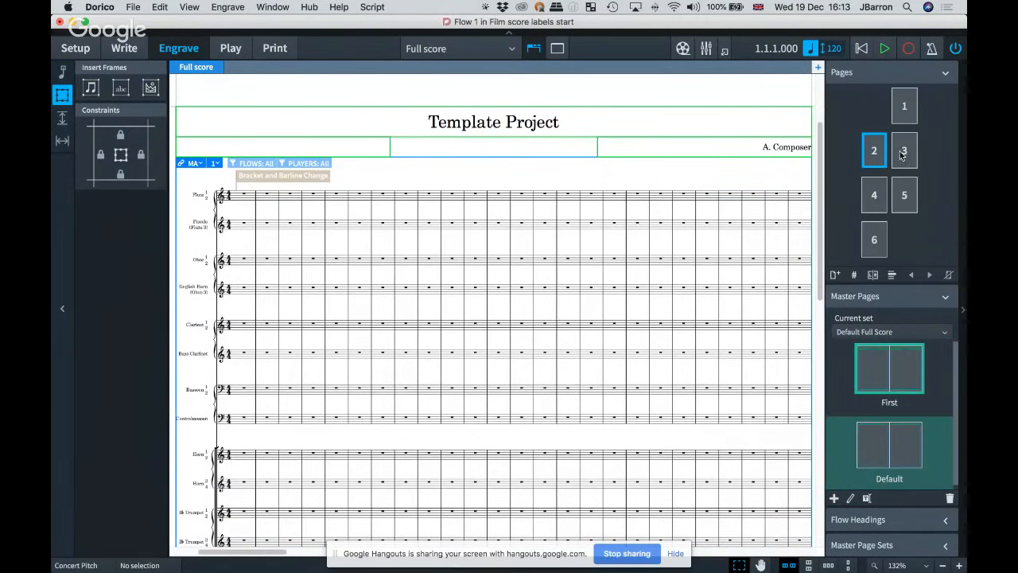
left_click(903, 157)
left_click(894, 197)
left_click(874, 195)
left_click(874, 239)
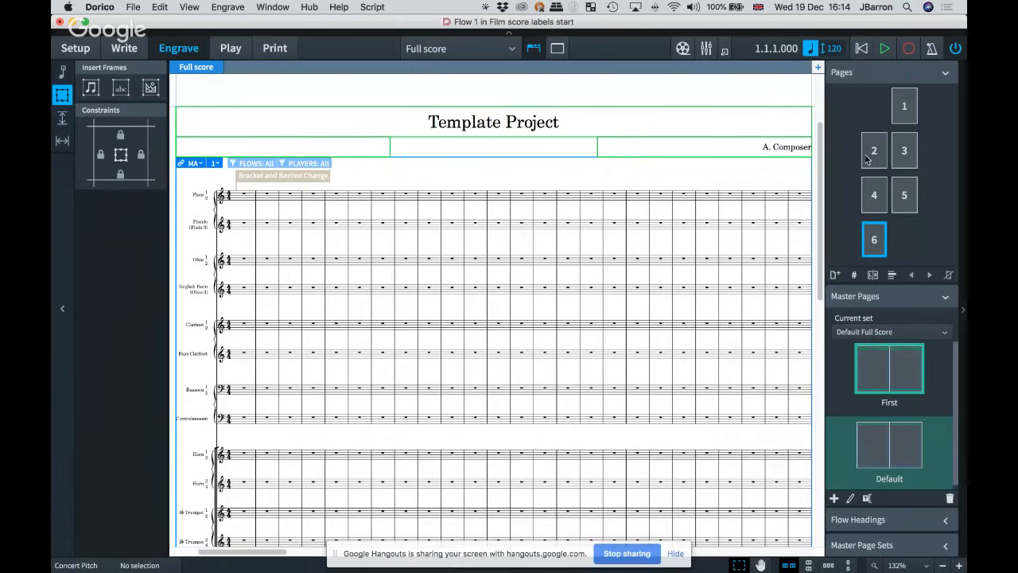
left_click(896, 117)
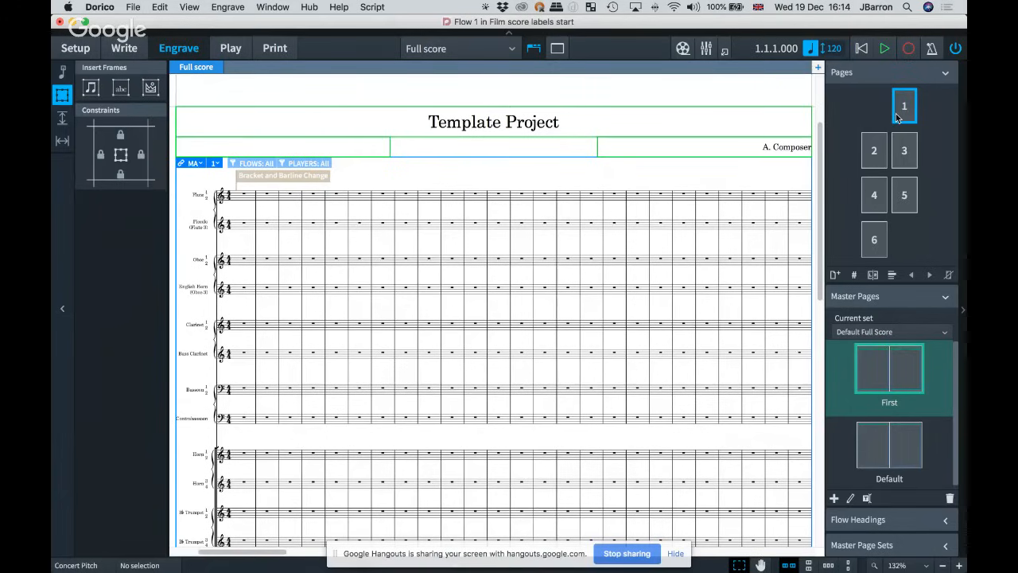
Step: Open the First master page of the Default Full Score set for editing
scroll(629, 170, "up", 1)
scroll(628, 170, "right", 1)
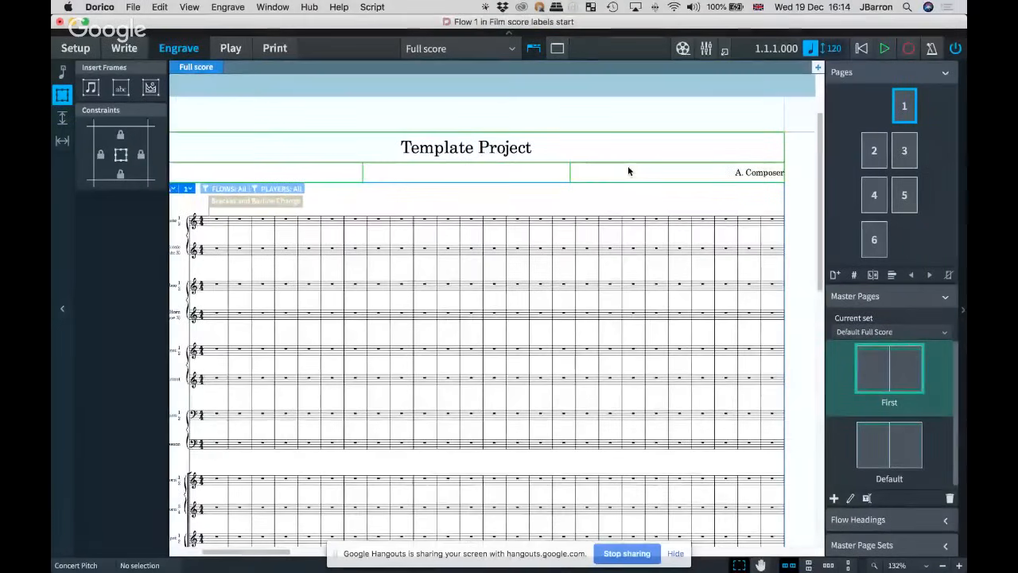
double_click(873, 372)
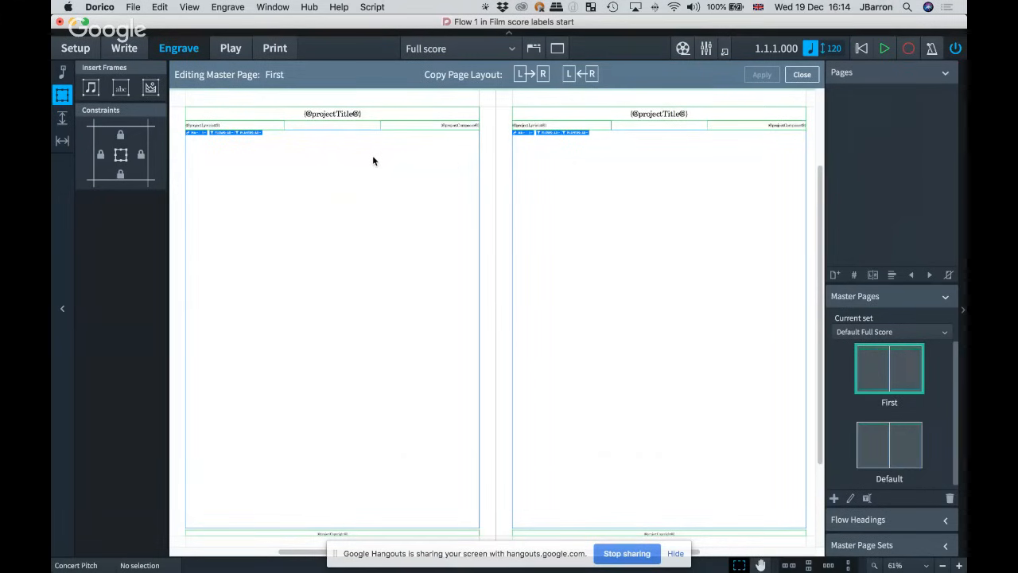
Step: Examine the title, lyricist and composer text frames at the head of the First master page's left-hand page
key("z")
key("x")
key("x")
key("x")
key("x")
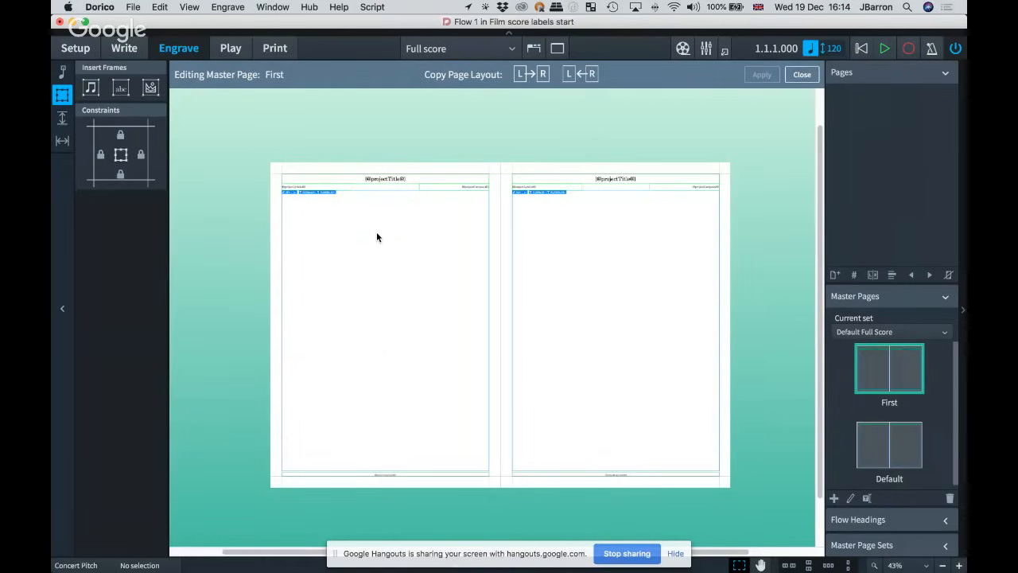
key("super+equal")
scroll(377, 232, "up", 1)
scroll(376, 232, "left", 1)
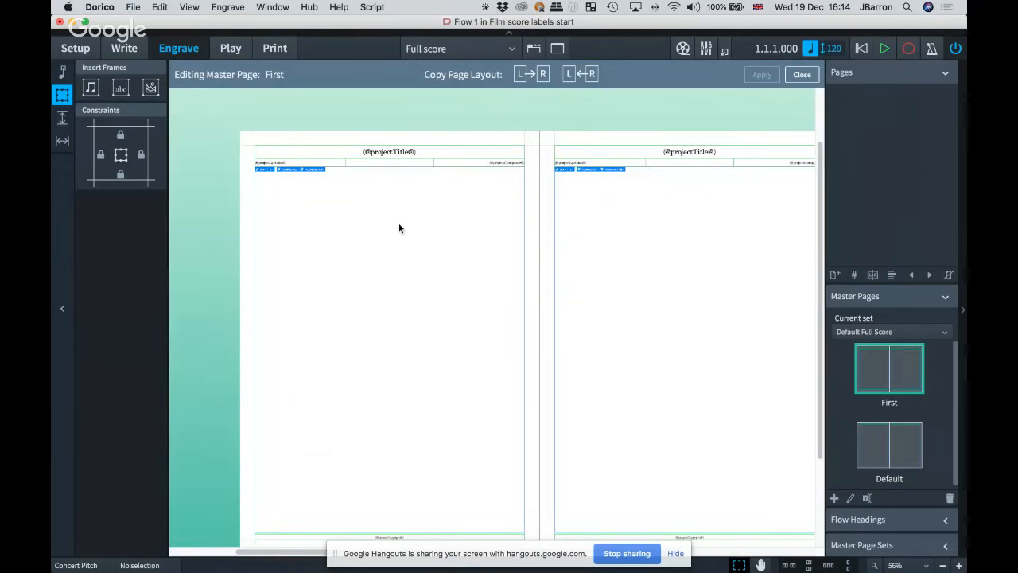
scroll(399, 229, "up", 3)
scroll(399, 229, "up", 1)
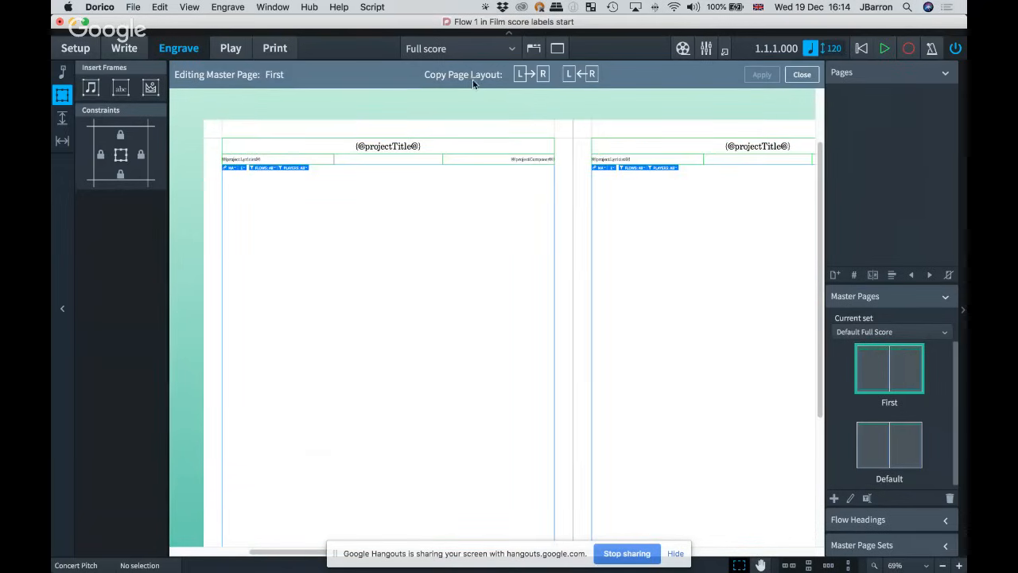
scroll(458, 169, "up", 2)
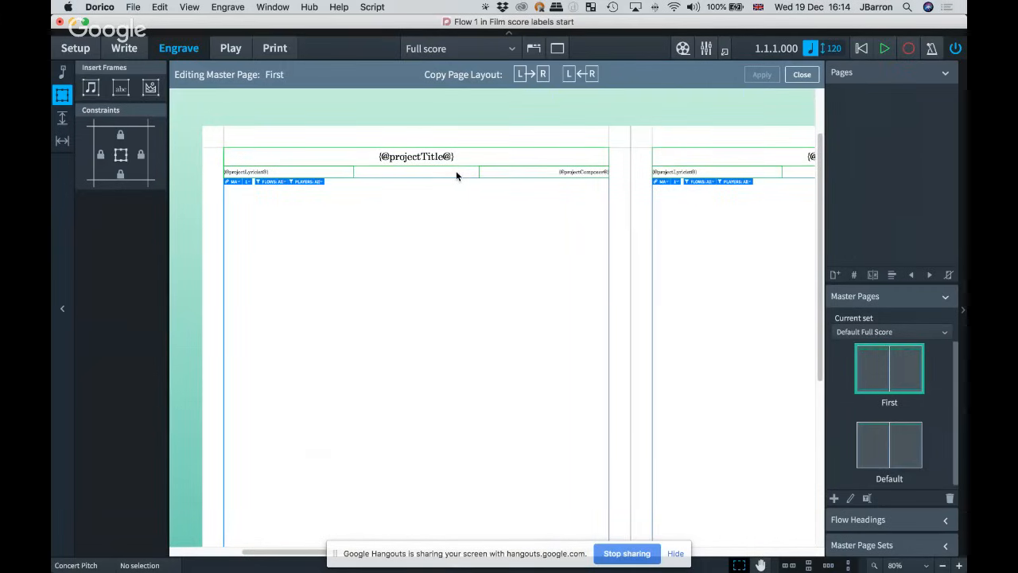
scroll(457, 175, "up", 4)
scroll(457, 172, "up", 2)
scroll(456, 171, "left", 3)
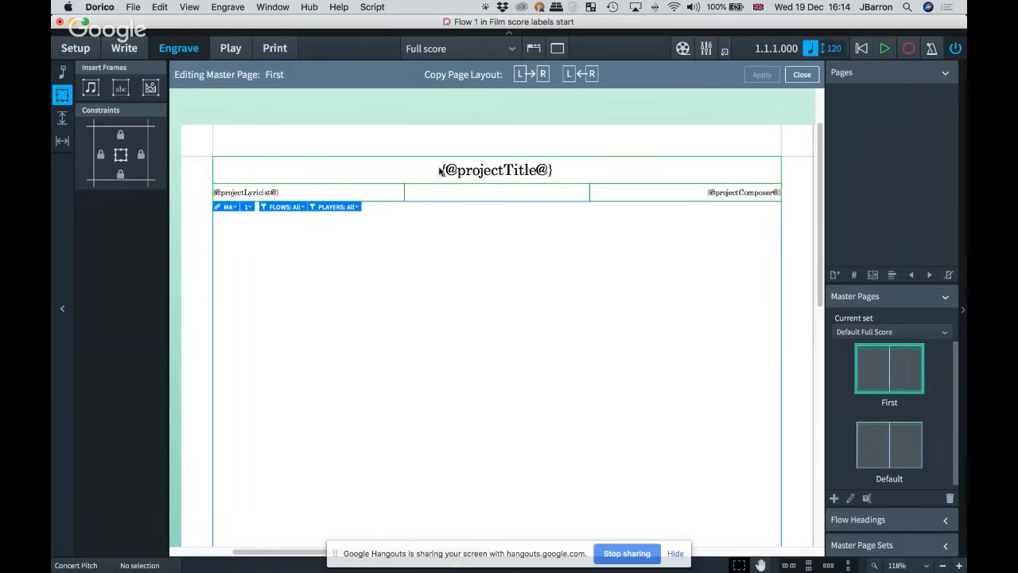
Step: Select the composer text frame on the left-hand page and step through its resize handles
left_click(593, 194)
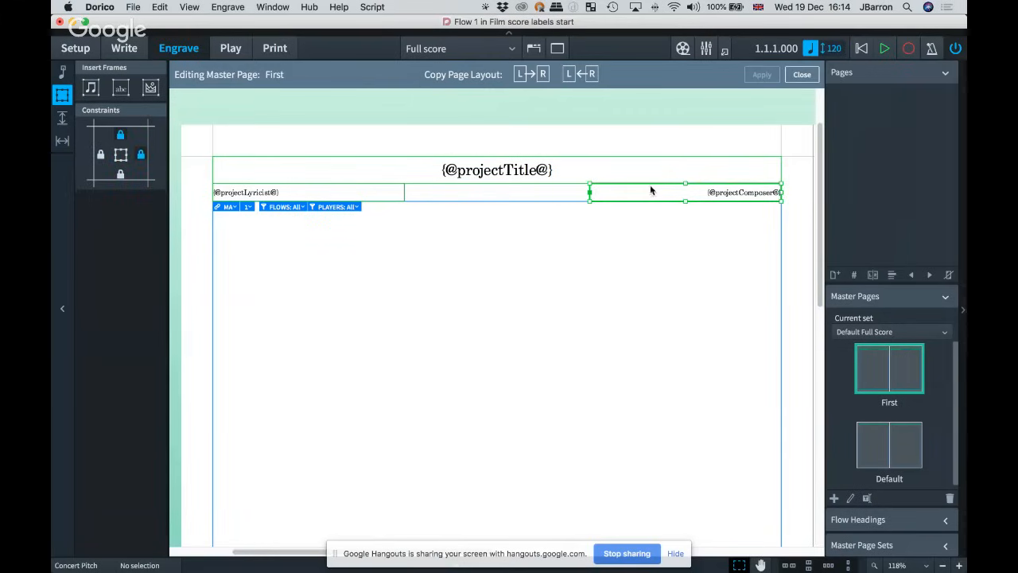
scroll(650, 190, "right", 2)
scroll(676, 202, "up", 1)
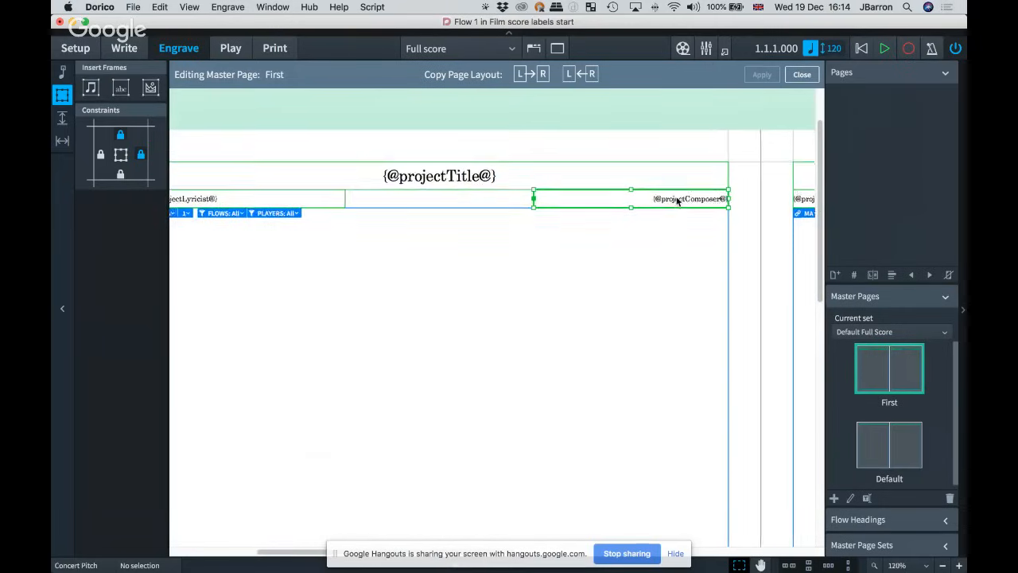
scroll(677, 201, "up", 3)
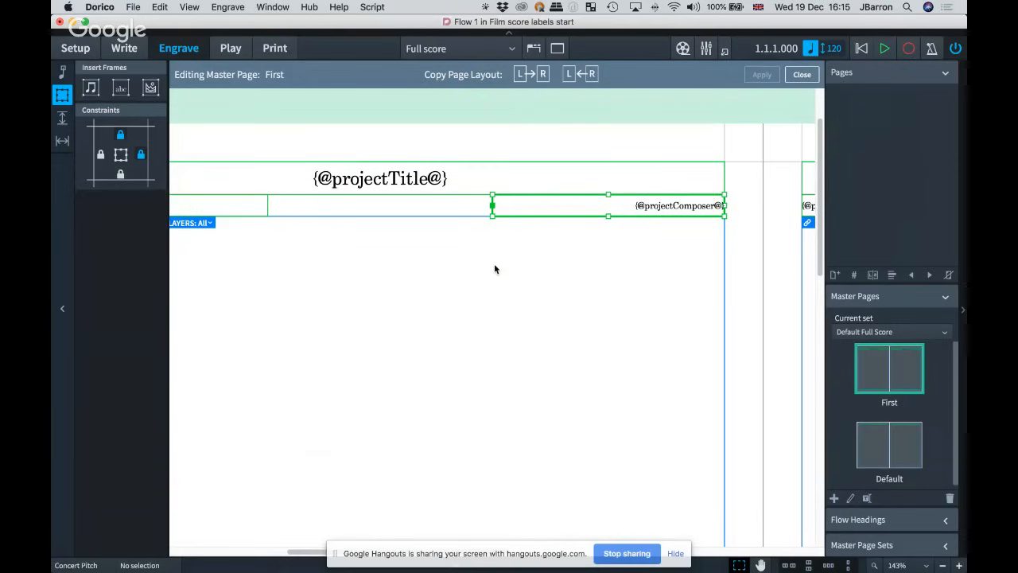
left_click(492, 206)
key("Down")
key("Up")
key("Right")
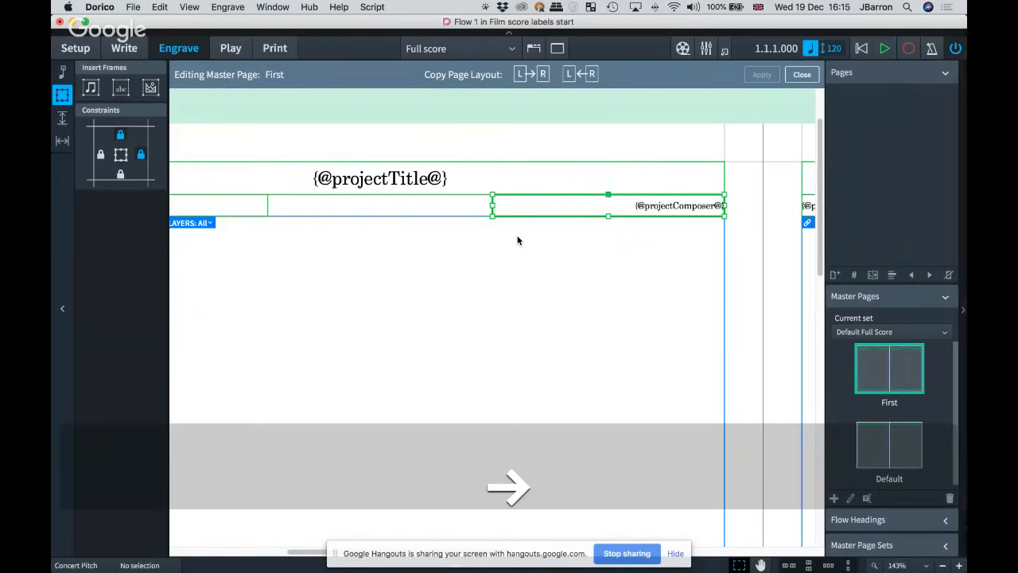
key("Down")
key("Left")
key("Up")
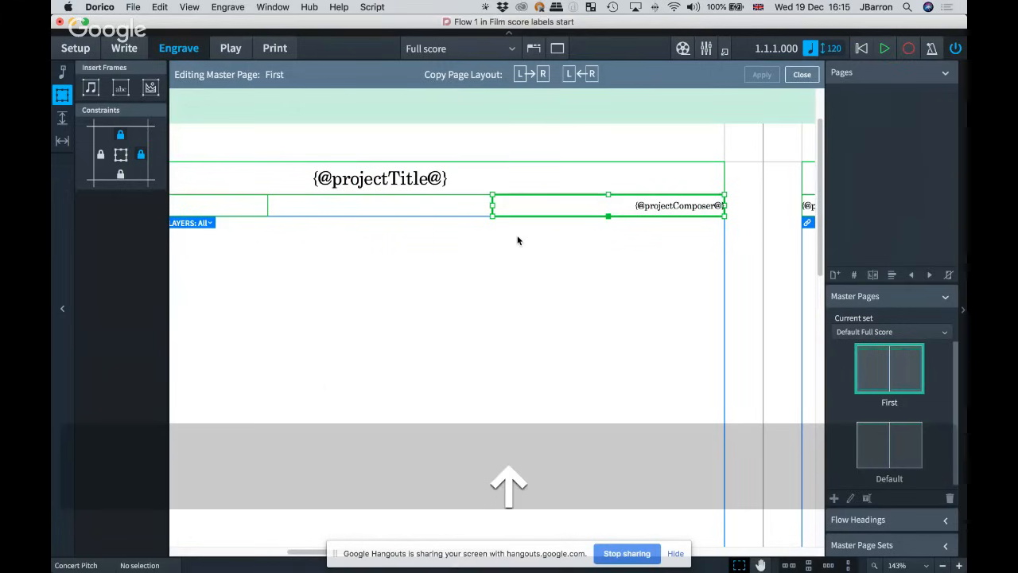
Step: Raise the composer frame's top edge level with the top of the title frame, and lift its bottom edge slightly clear of the music frame
key("Up")
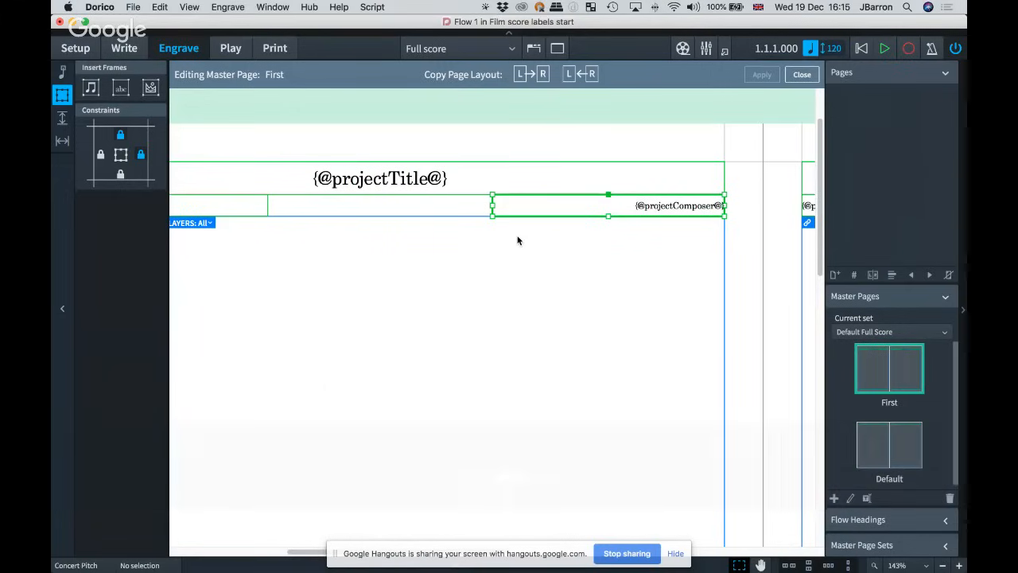
key("alt+super+Up")
key("alt+super+Up")
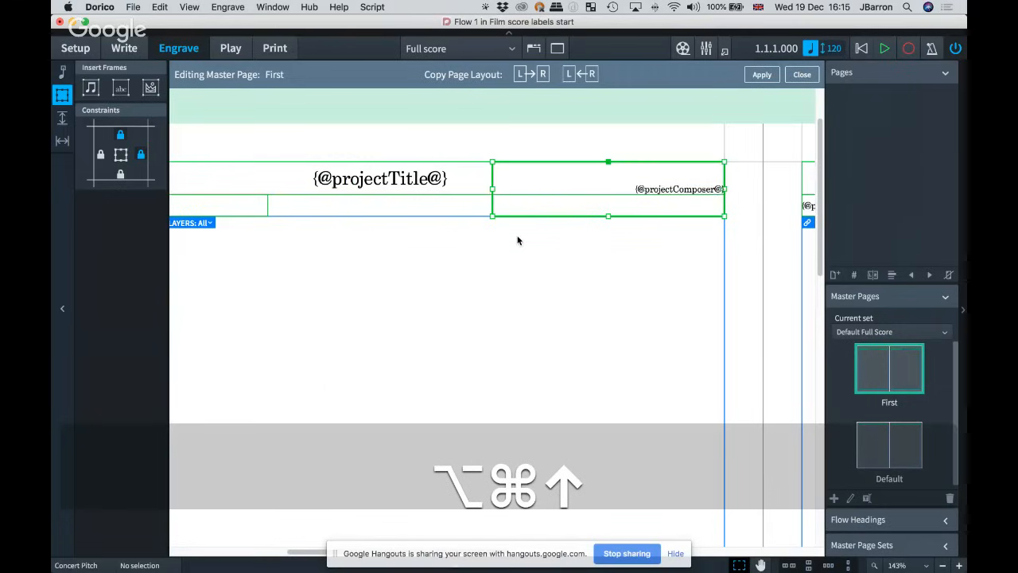
key("Down")
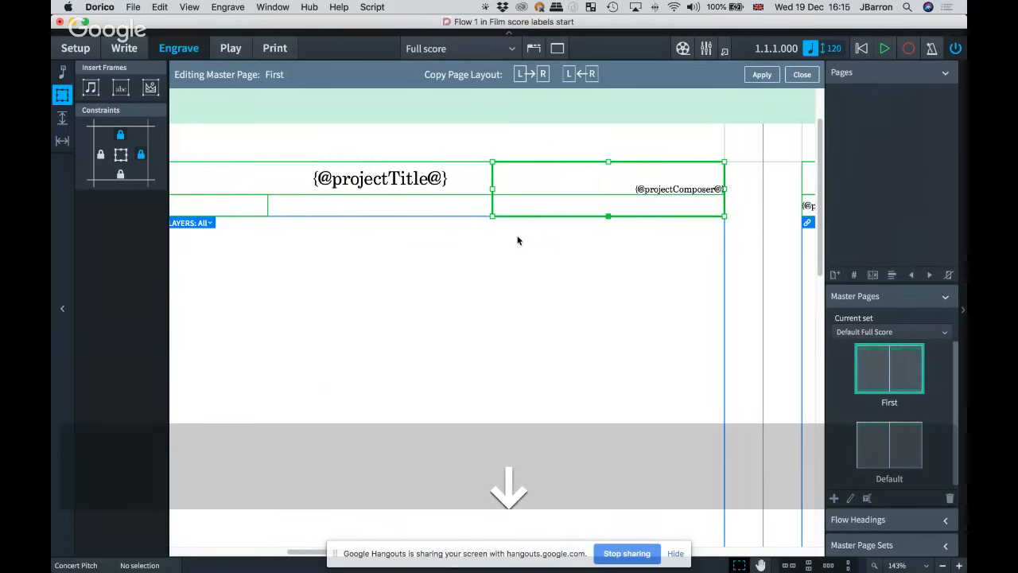
key("alt+super+Up")
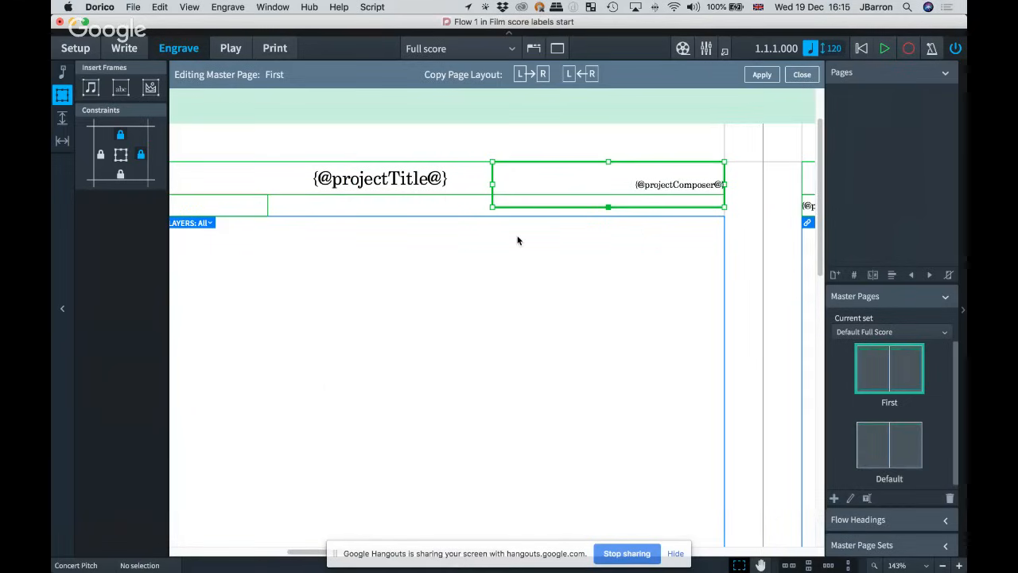
Step: Try nudging the whole composer frame up and down in large and small increments
key("Tab")
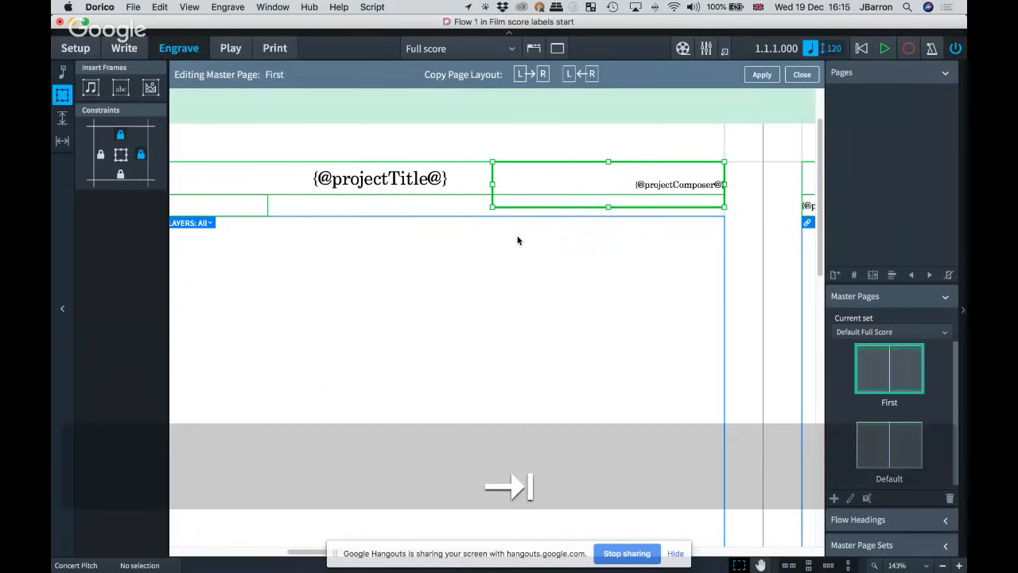
key("alt+super+Down")
key("alt+super+Down")
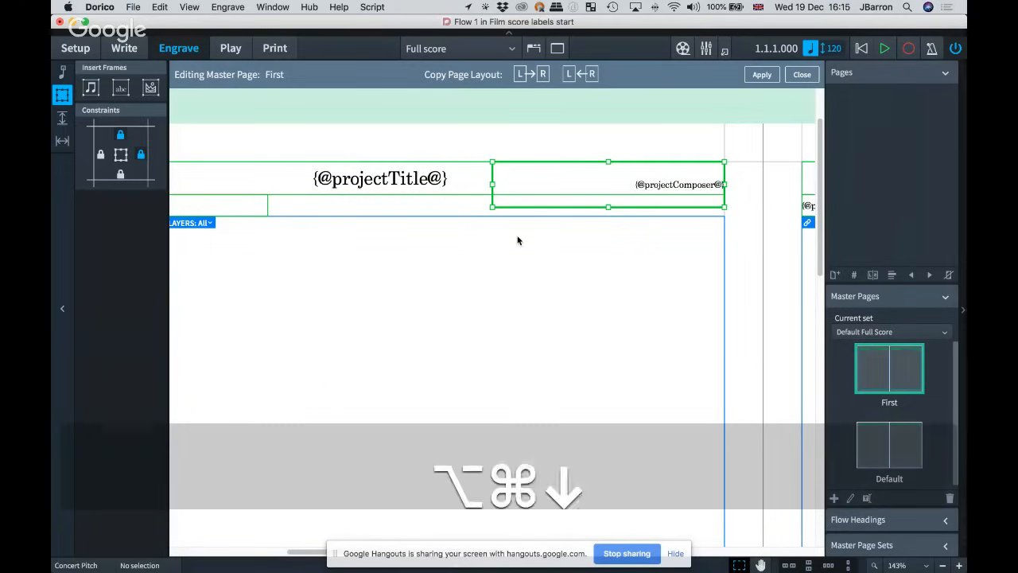
key("alt+super+Up")
key("alt+super+Up")
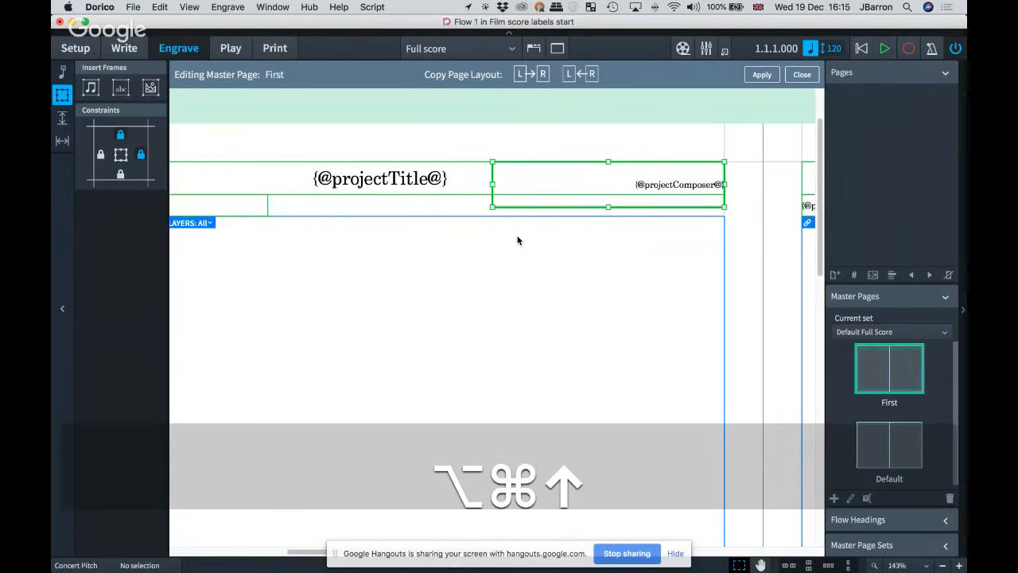
key("alt+Down")
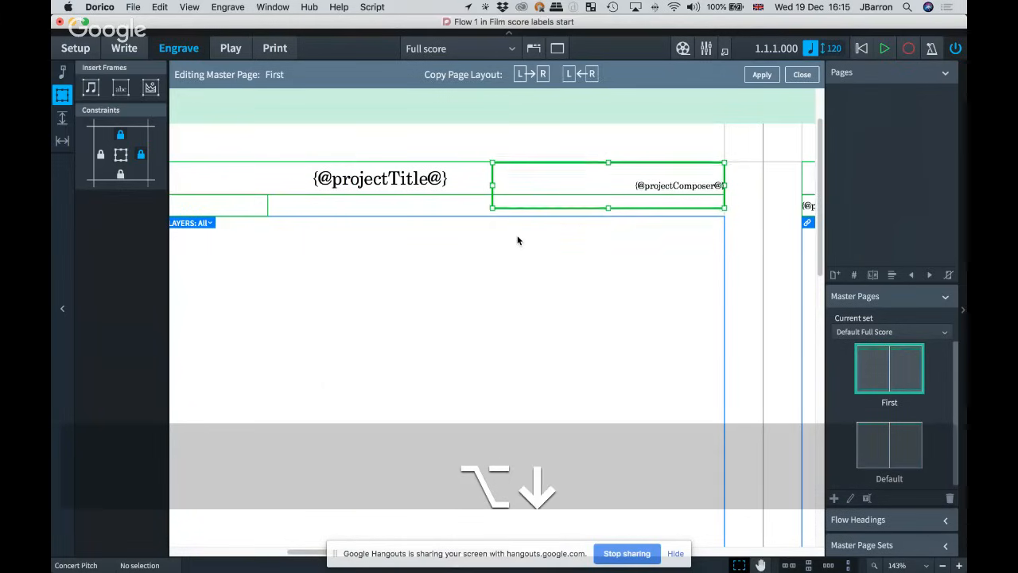
key("alt+Up")
key("alt+Up")
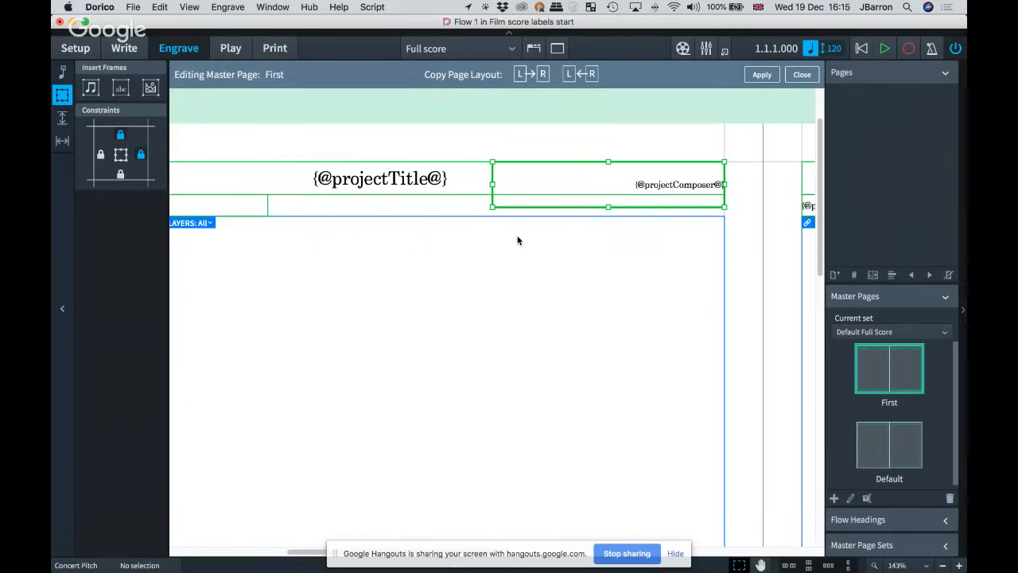
key("super+alt+Up")
key("Return")
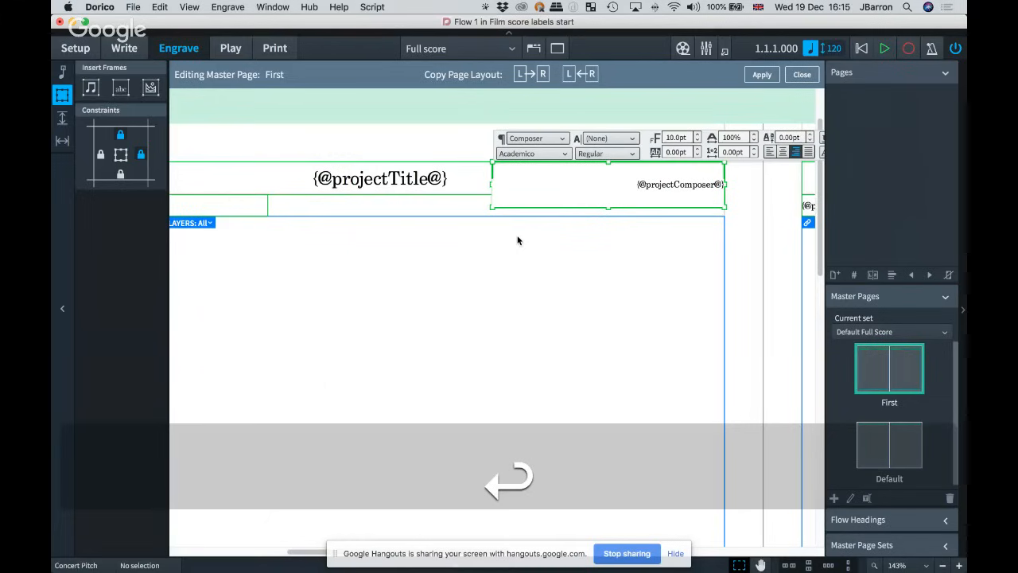
key("Up")
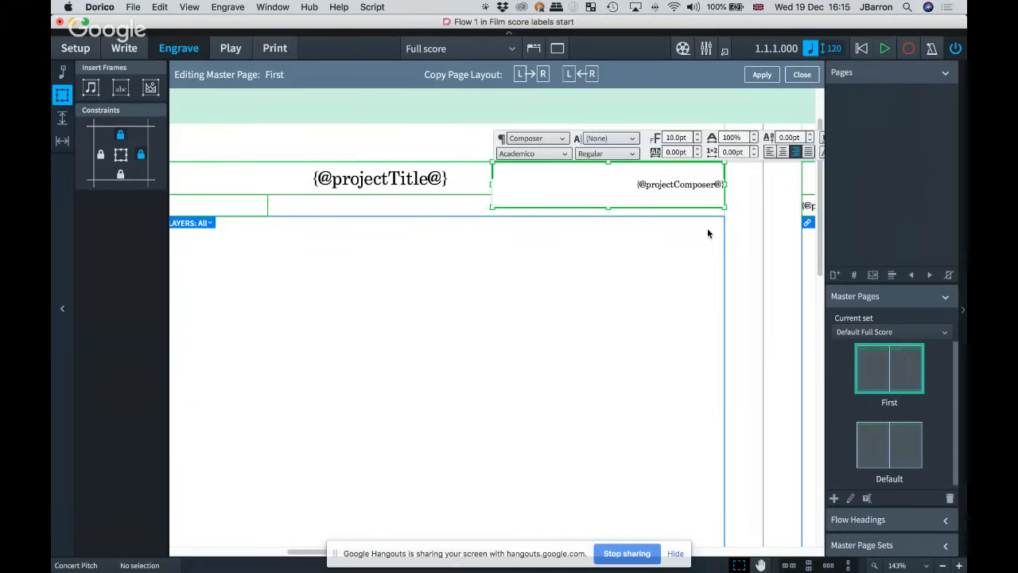
key("Right")
key("Return")
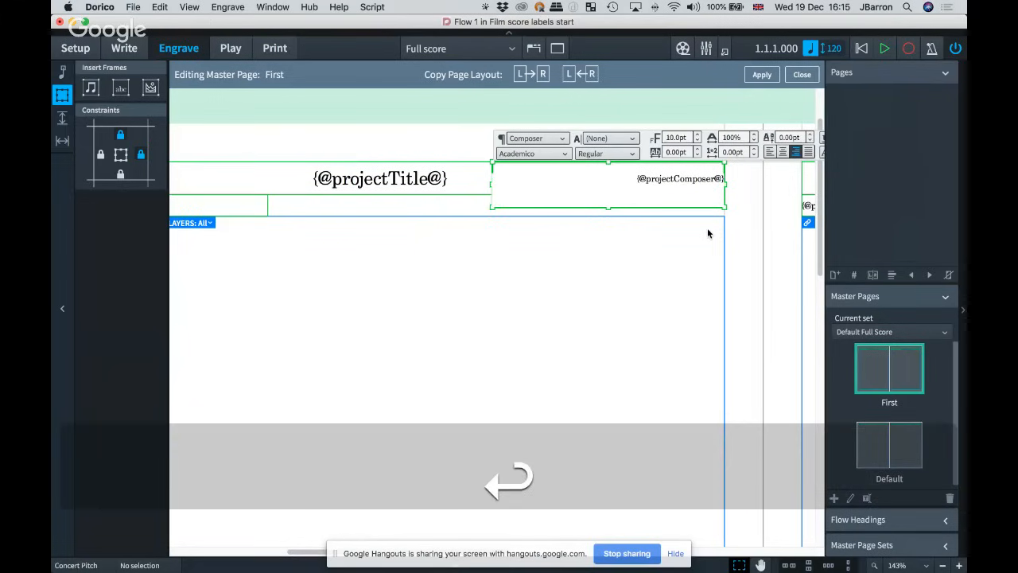
type("{}")
key("Left")
type("@@")
key("Left")
type("projectArra")
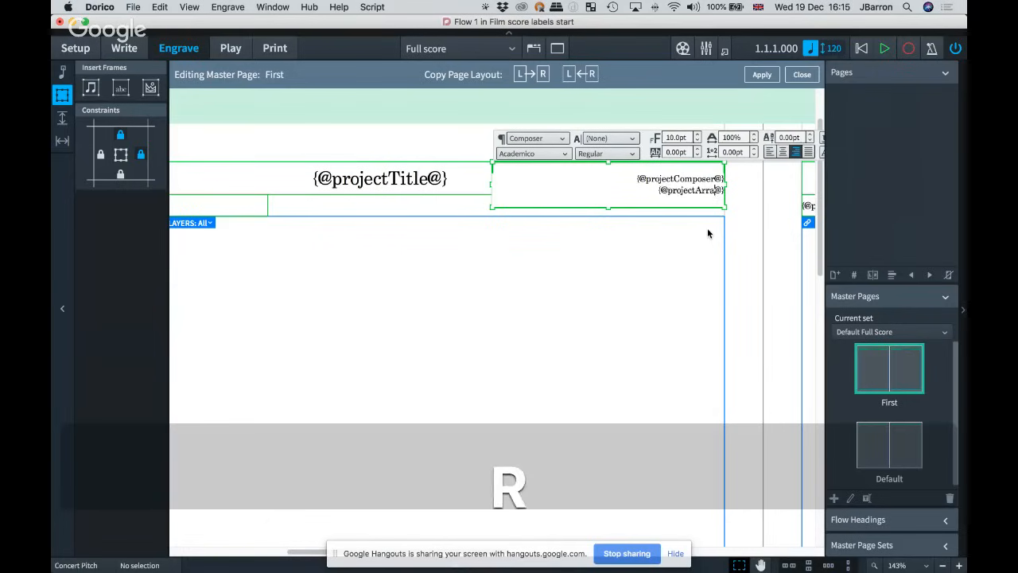
type("nger@")
Step: Prefix the arranger token with "Arr. "
key("alt+Left")
key("Left")
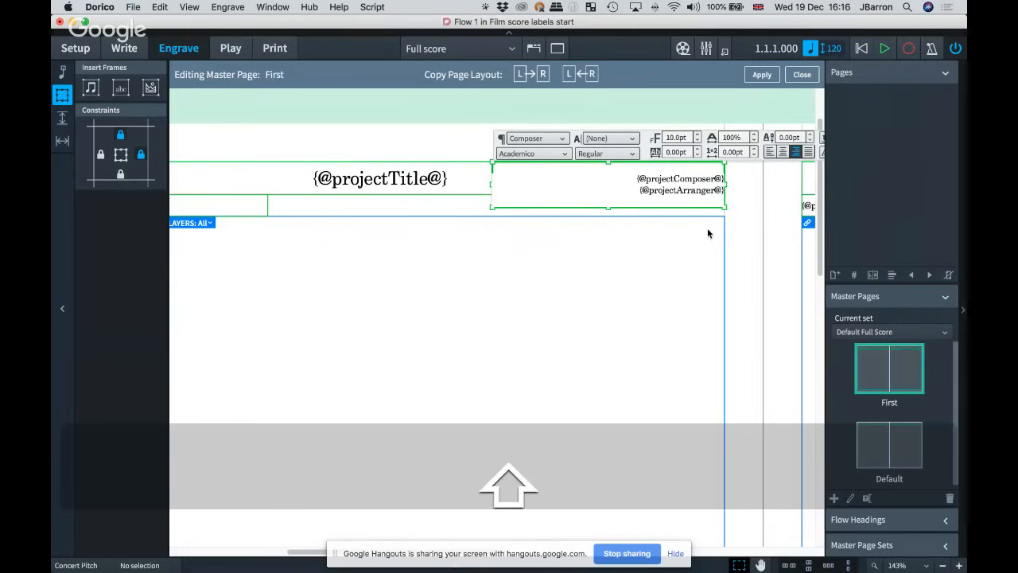
type("Arr")
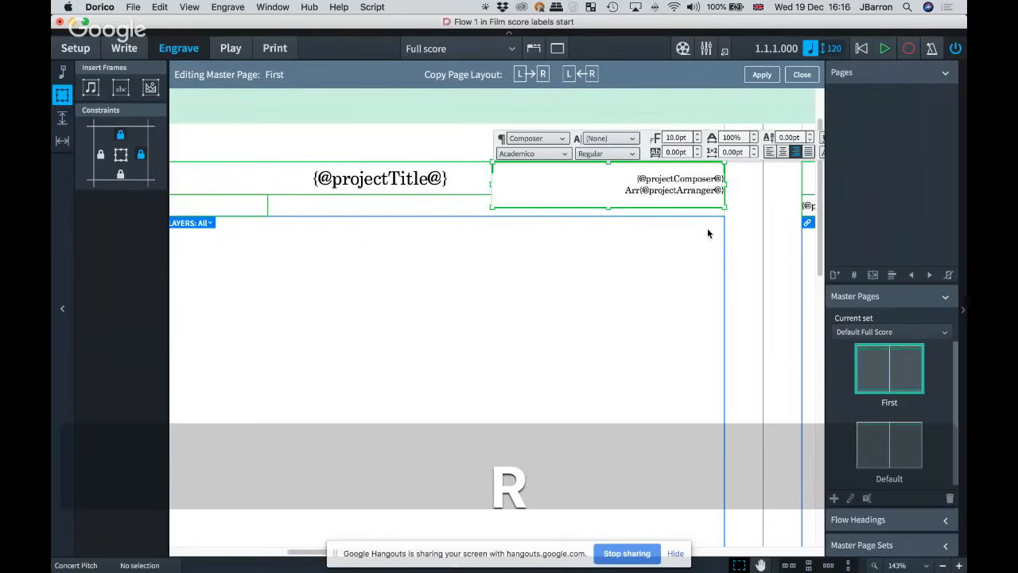
type(".")
key("alt+Right")
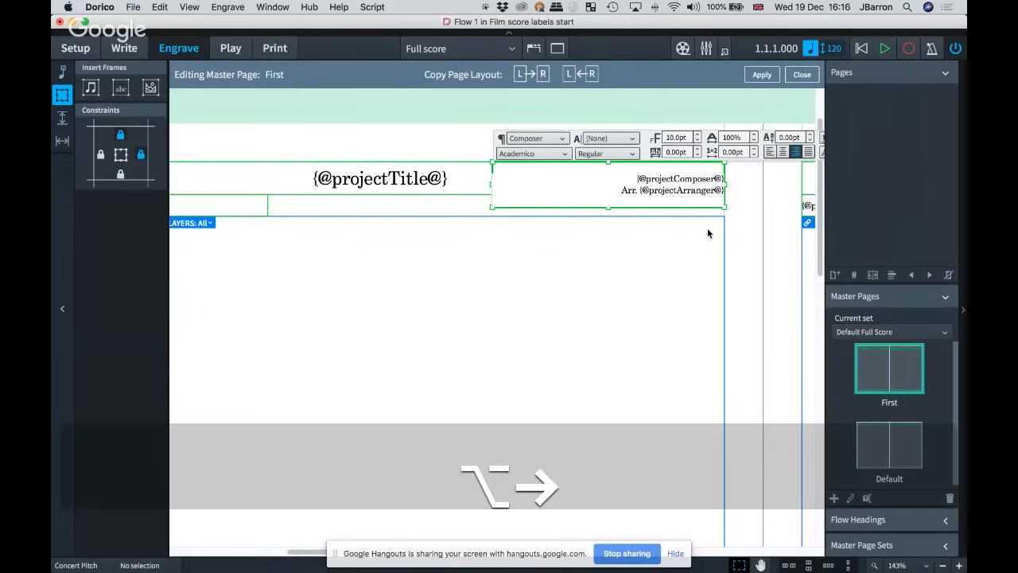
key("Return")
type("Or")
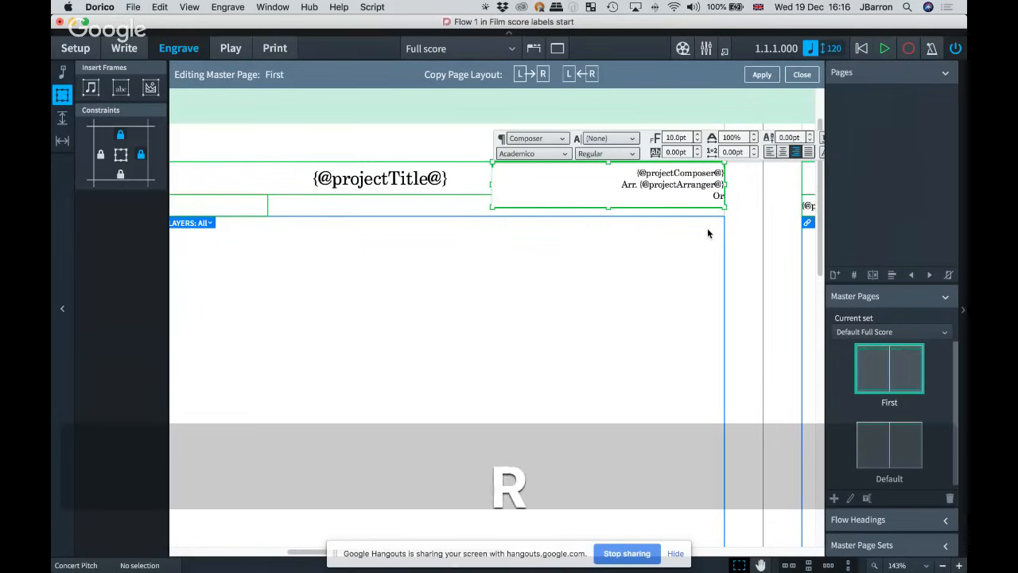
type("ch. ()")
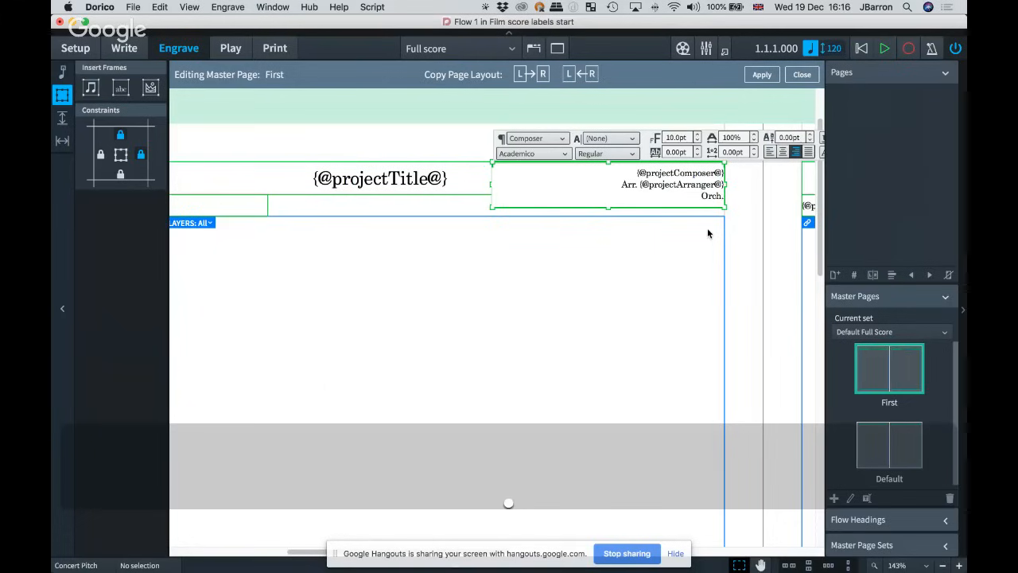
key("Left")
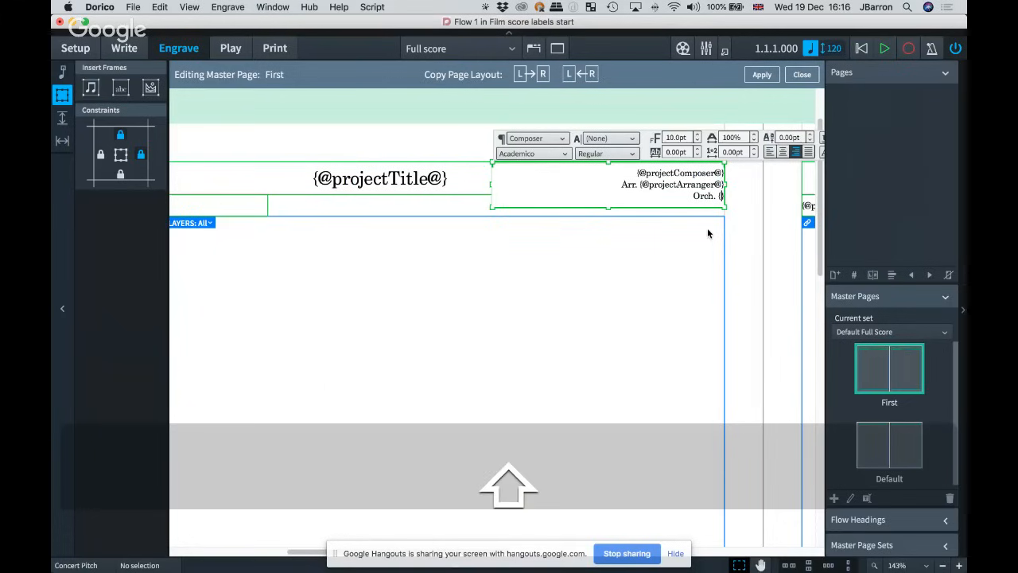
type("@@")
key("Left")
type("project")
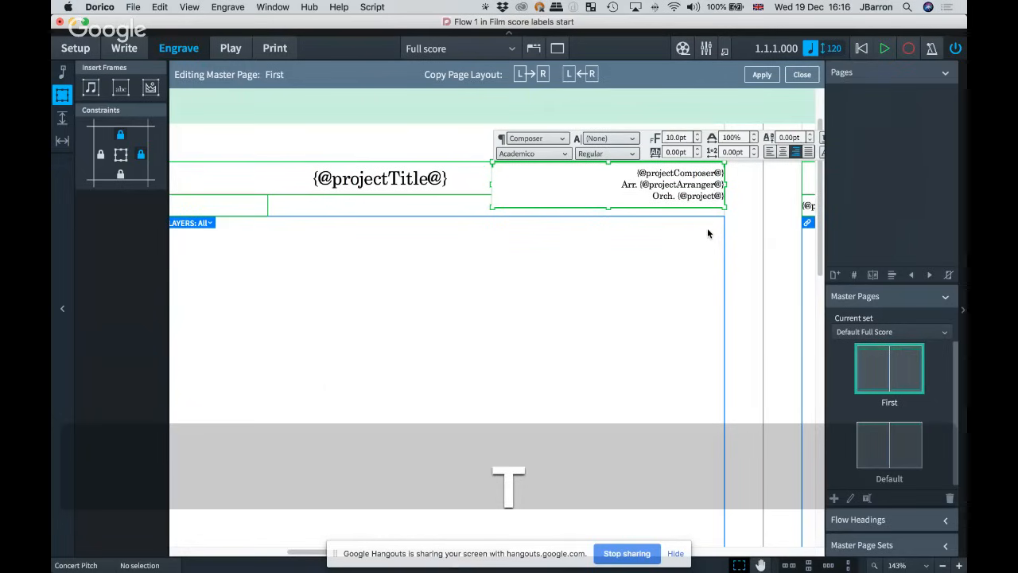
type("Copyist")
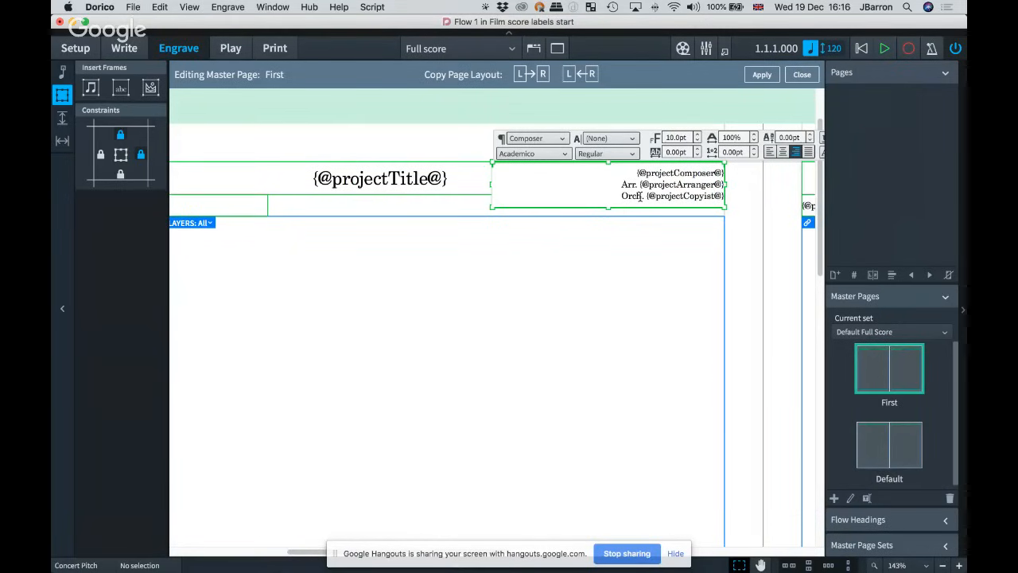
left_click(653, 225)
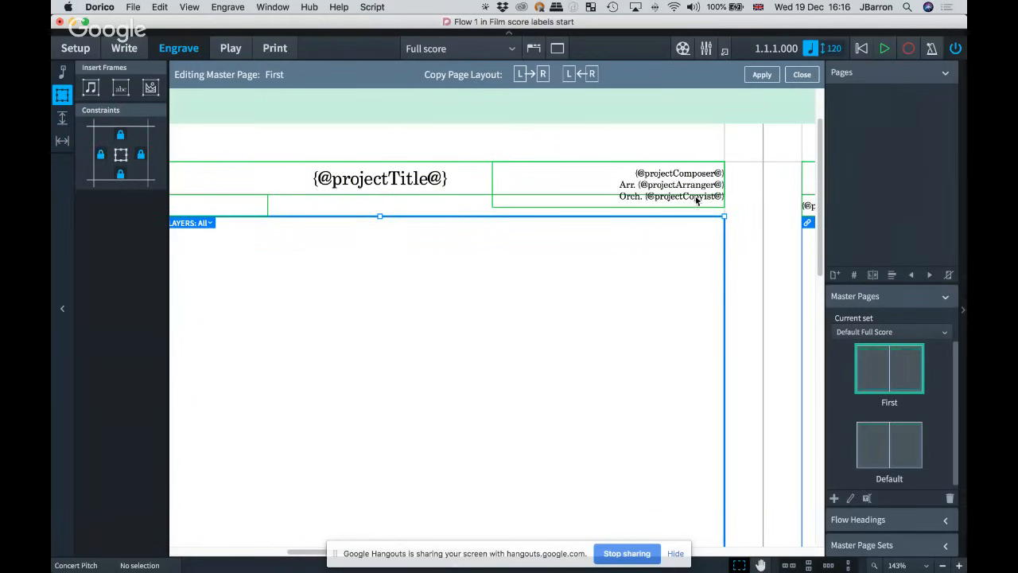
Step: Widen the lyricist text frame on the left master page so it extends to the right page margin
scroll(657, 193, "left", 3)
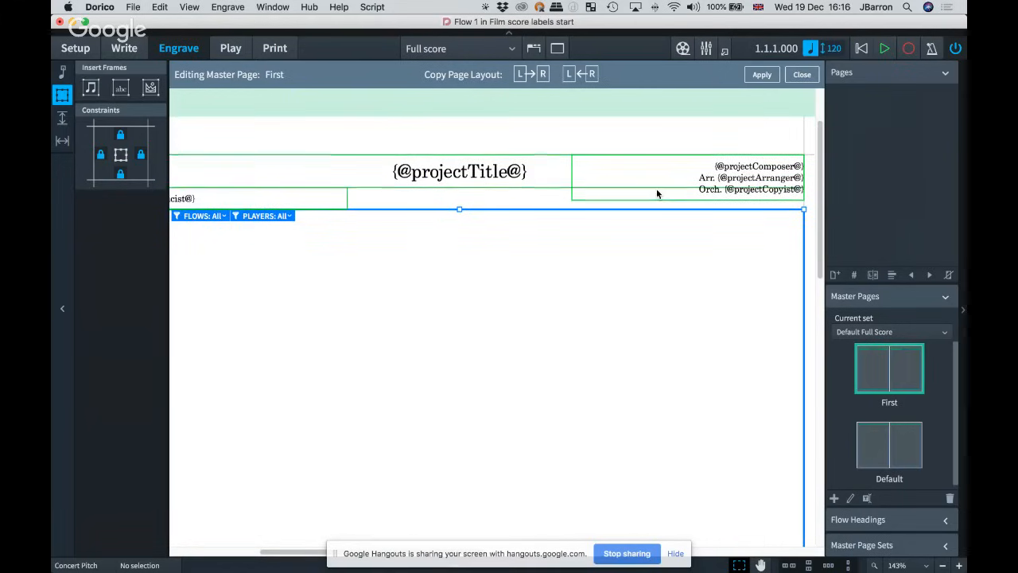
scroll(657, 193, "down", 3)
scroll(658, 193, "left", 1)
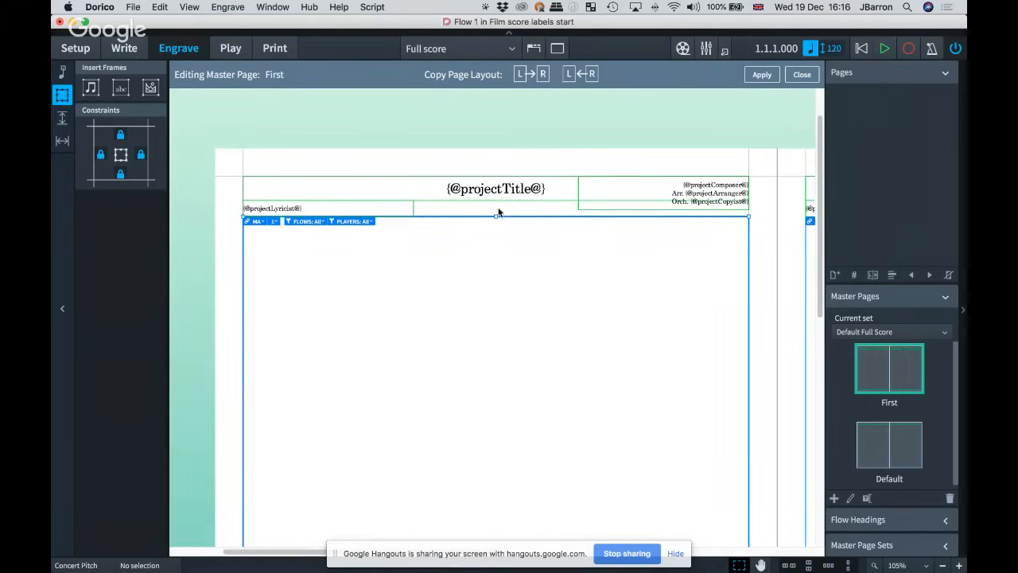
left_click(406, 208)
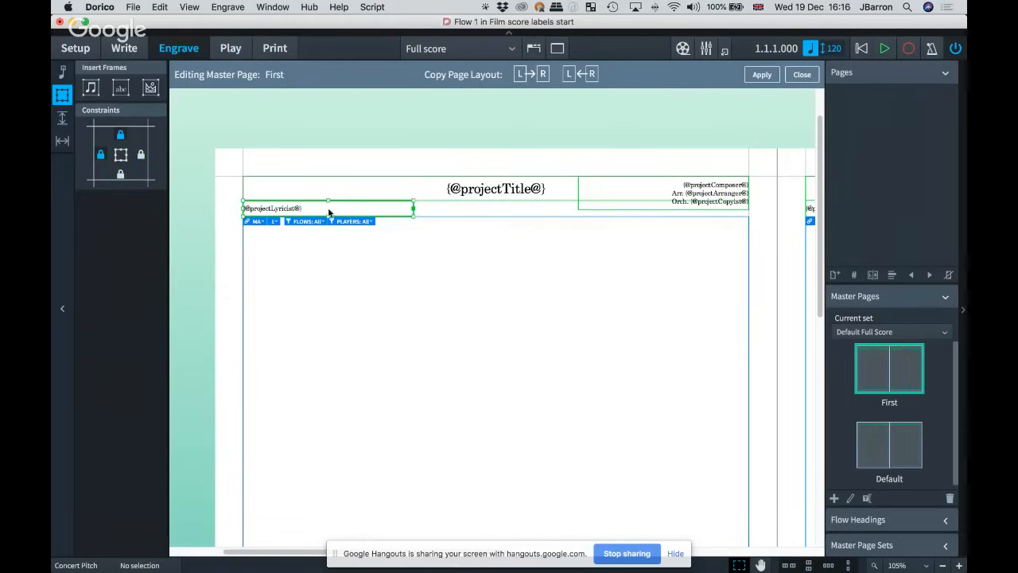
scroll(329, 211, "up", 3)
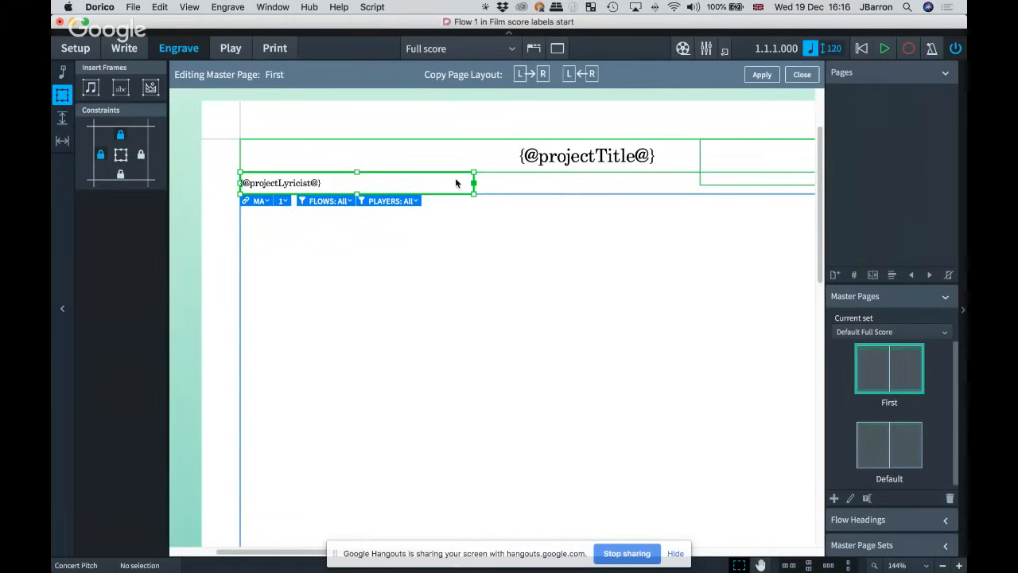
scroll(484, 206, "right", 2)
scroll(484, 207, "up", 1)
scroll(487, 211, "right", 1)
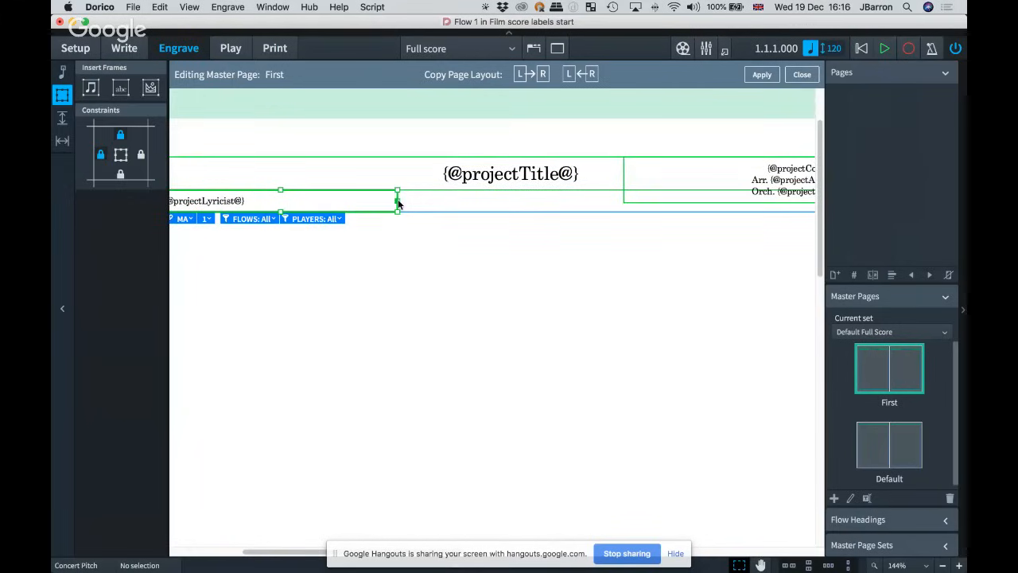
left_click_drag(397, 201, 783, 211)
Step: Center-align the lyricist token in its widened frame, keeping the Lyricist paragraph style, and finish editing the text
scroll(435, 209, "left", 3)
scroll(435, 208, "down", 1)
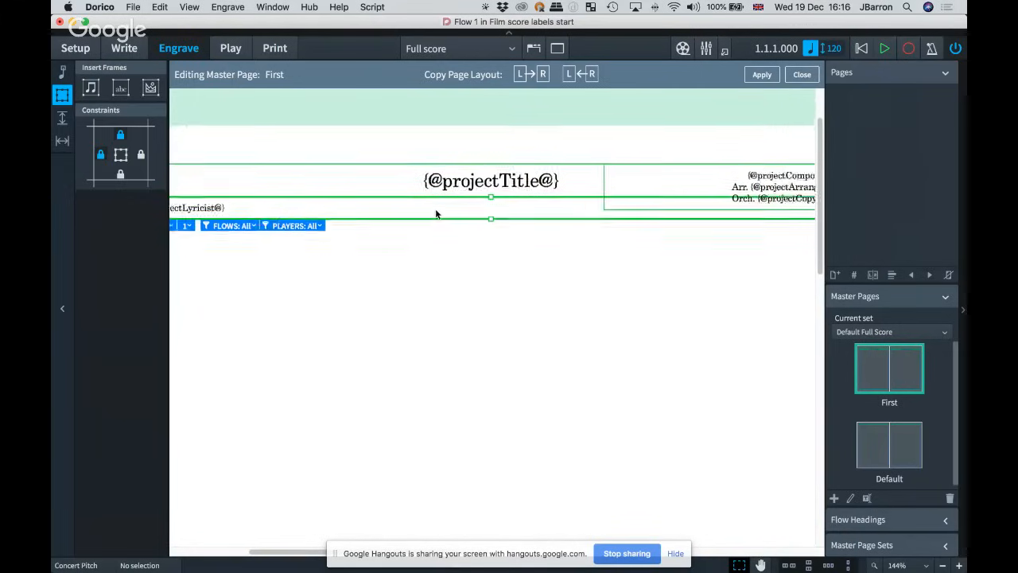
double_click(255, 204)
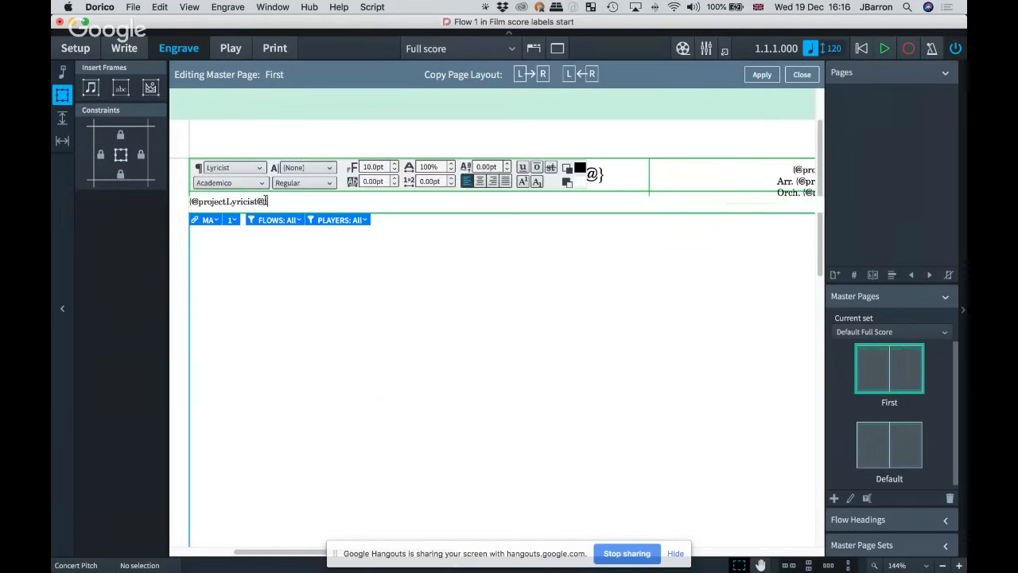
left_click(479, 181)
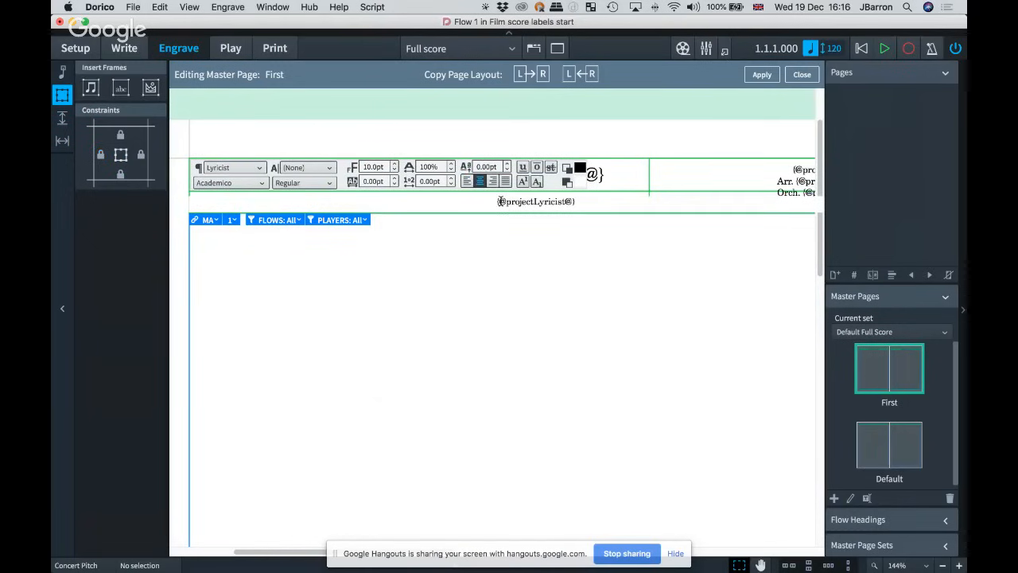
key("super+a")
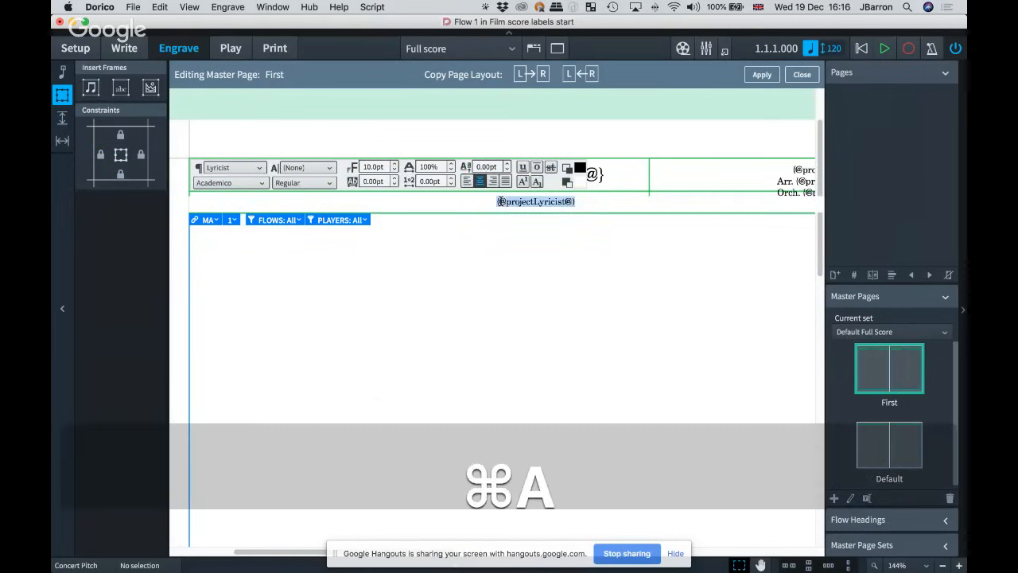
left_click(240, 170)
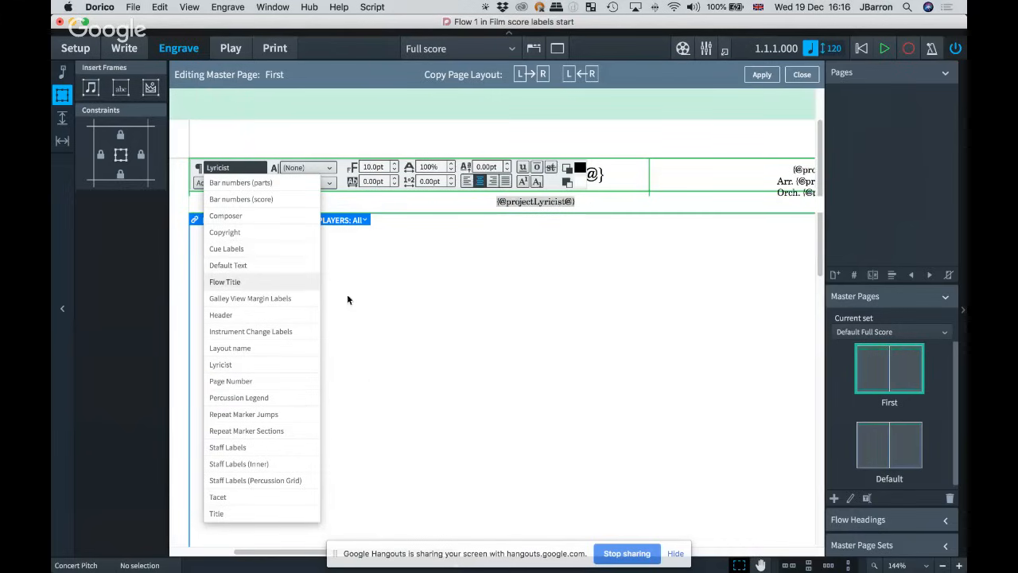
left_click(370, 303)
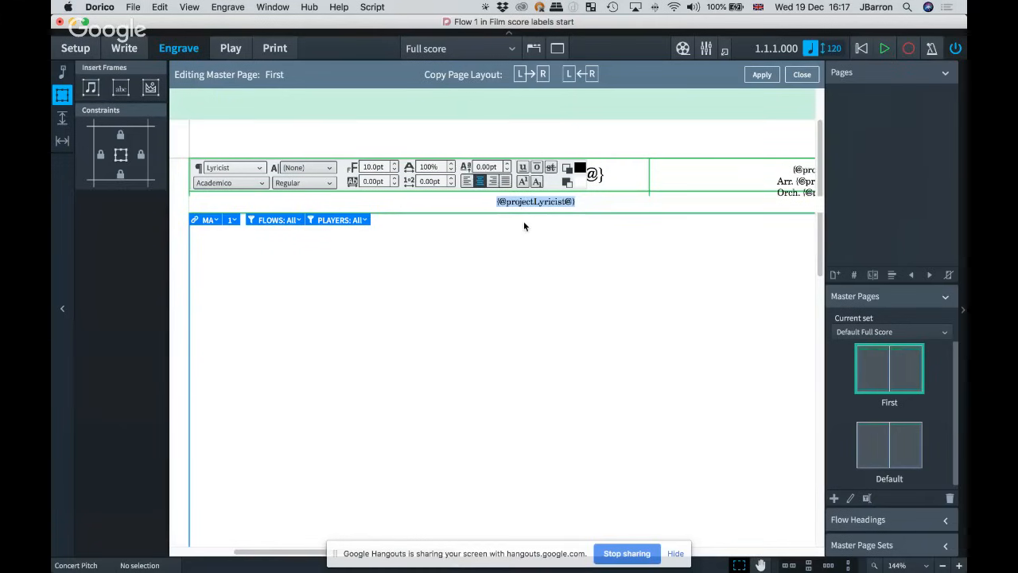
key("Escape")
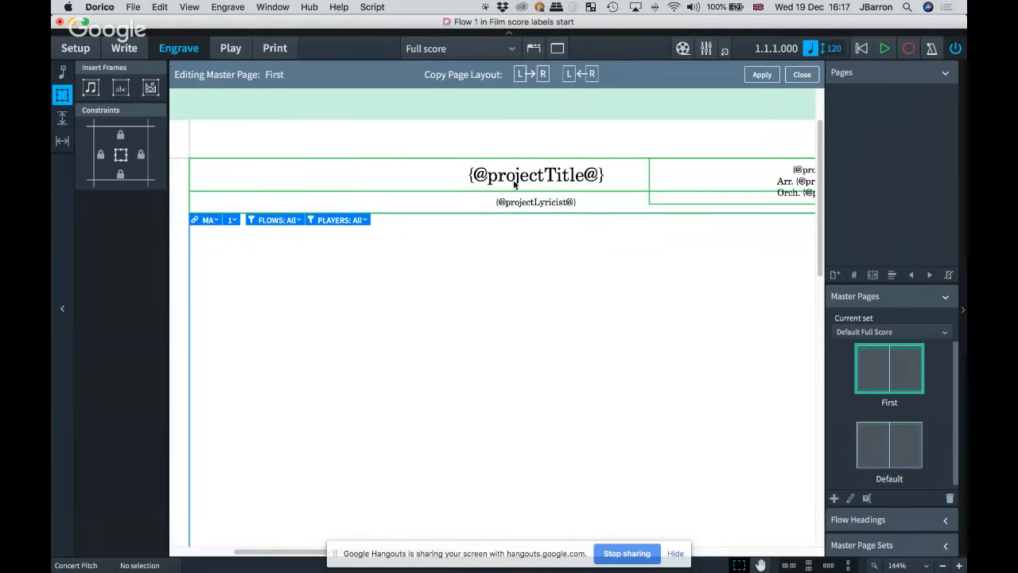
Step: Set the project title token's font style to Bold and finish editing its text
double_click(531, 176)
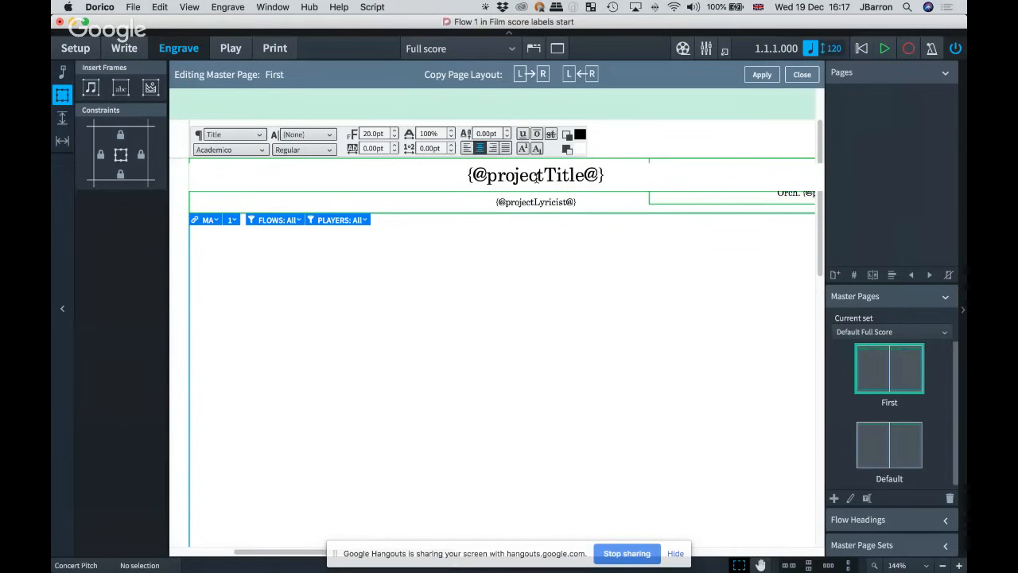
key("super+a")
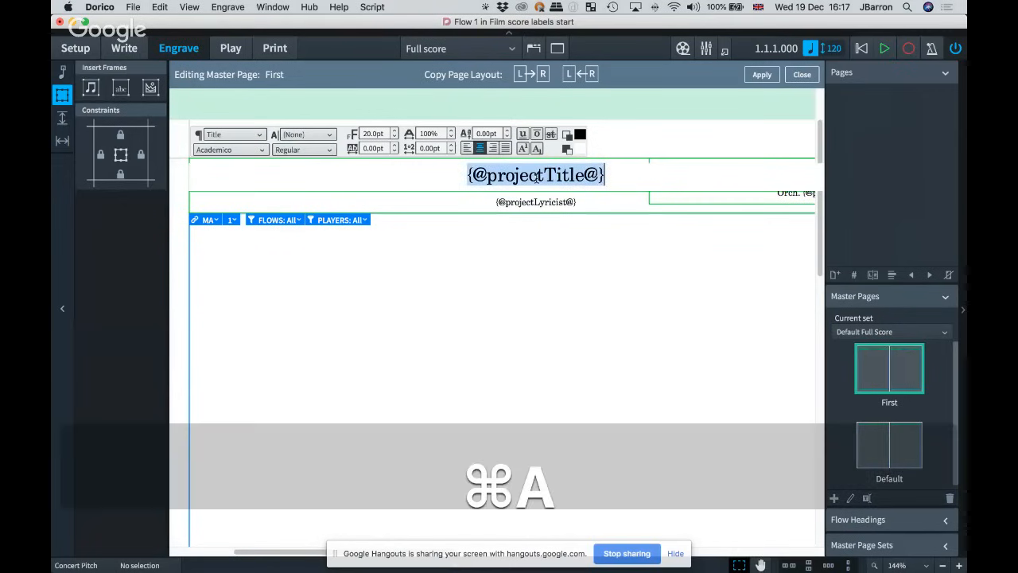
left_click(304, 150)
left_click(292, 198)
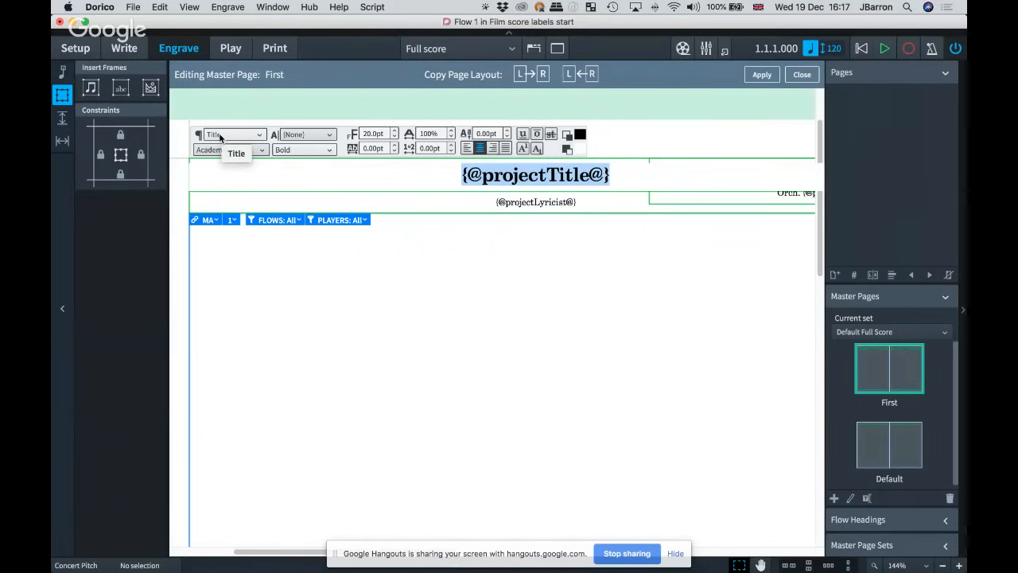
left_click(350, 256)
left_click(227, 7)
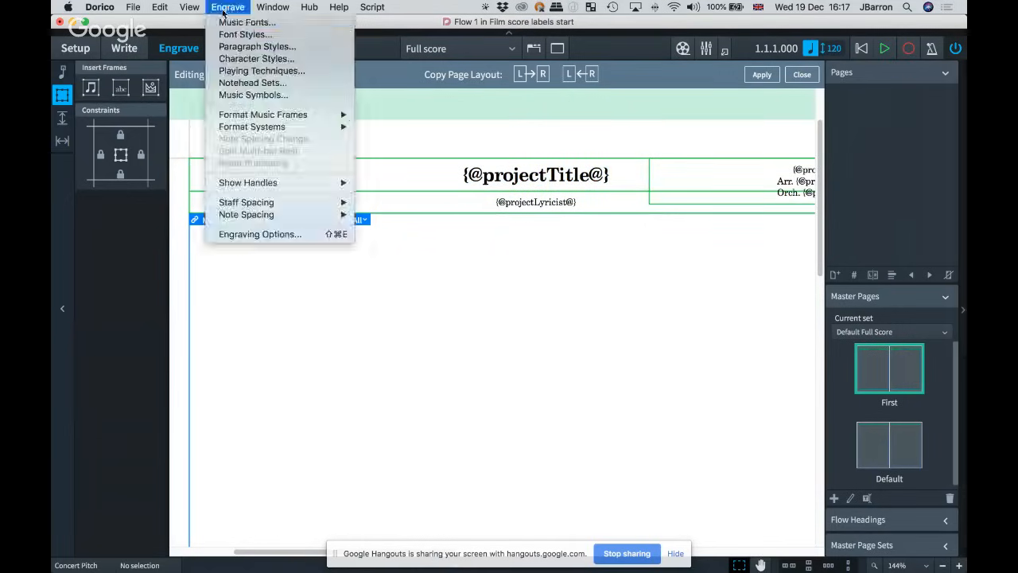
left_click(527, 183)
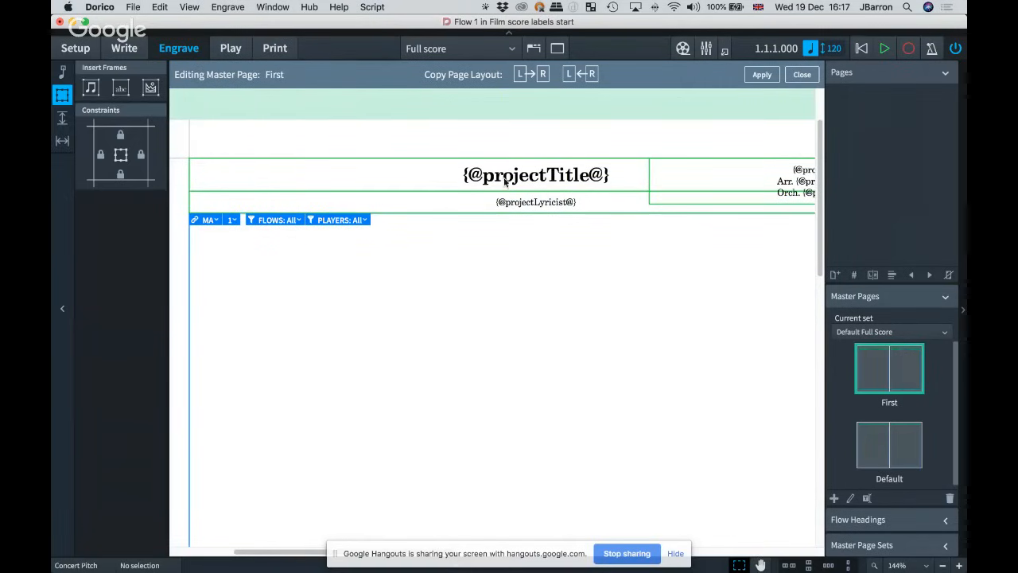
Step: Copy the left page's layout to the right page of the First master page
scroll(560, 225, "right", 2)
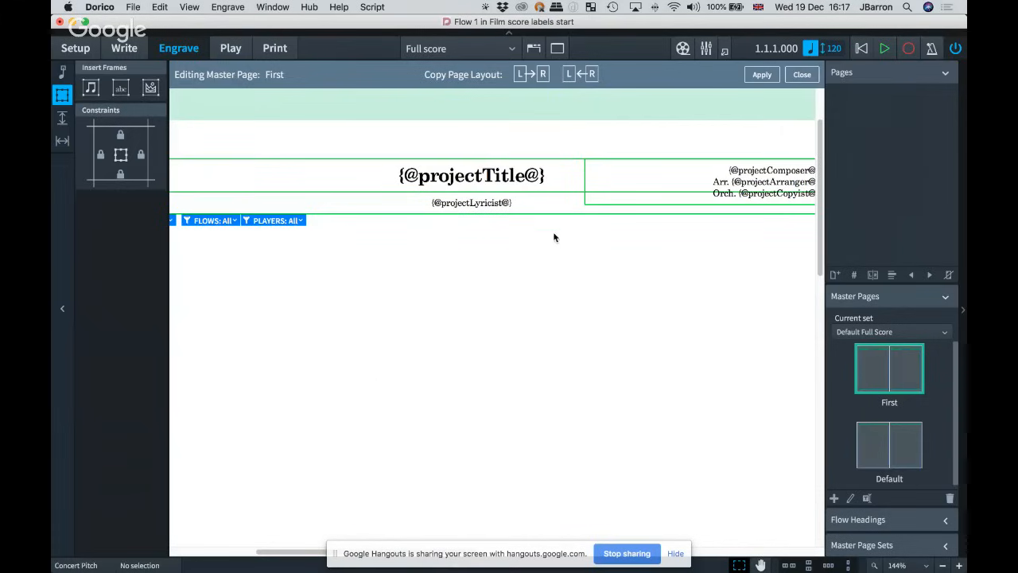
scroll(543, 261, "down", 3)
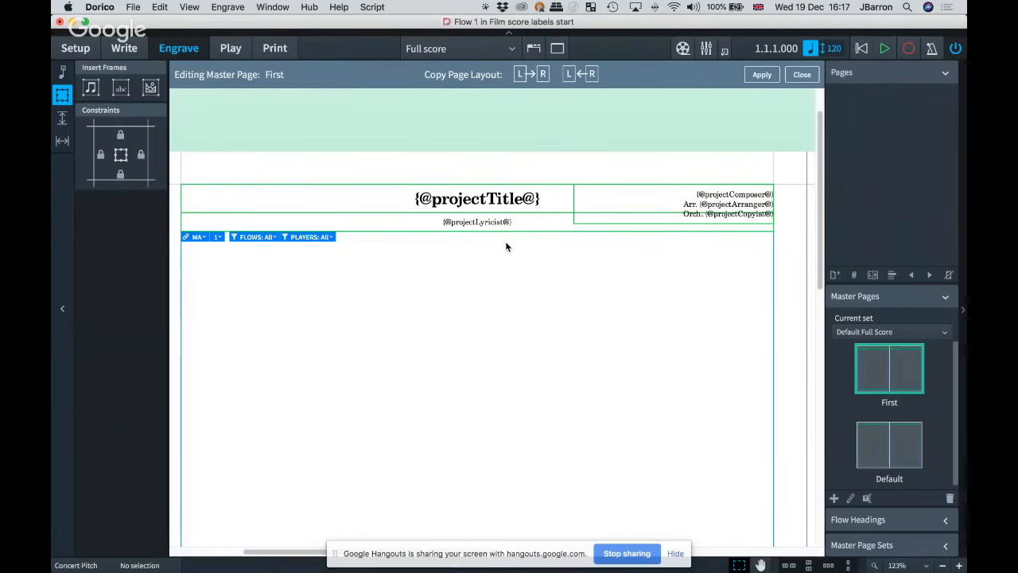
scroll(506, 246, "down", 3)
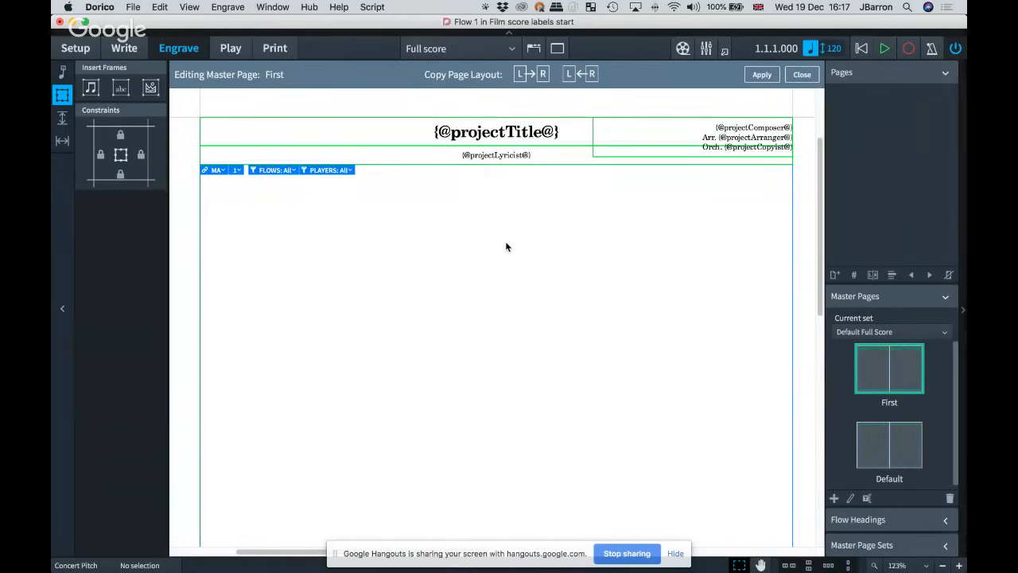
scroll(506, 247, "down", 10)
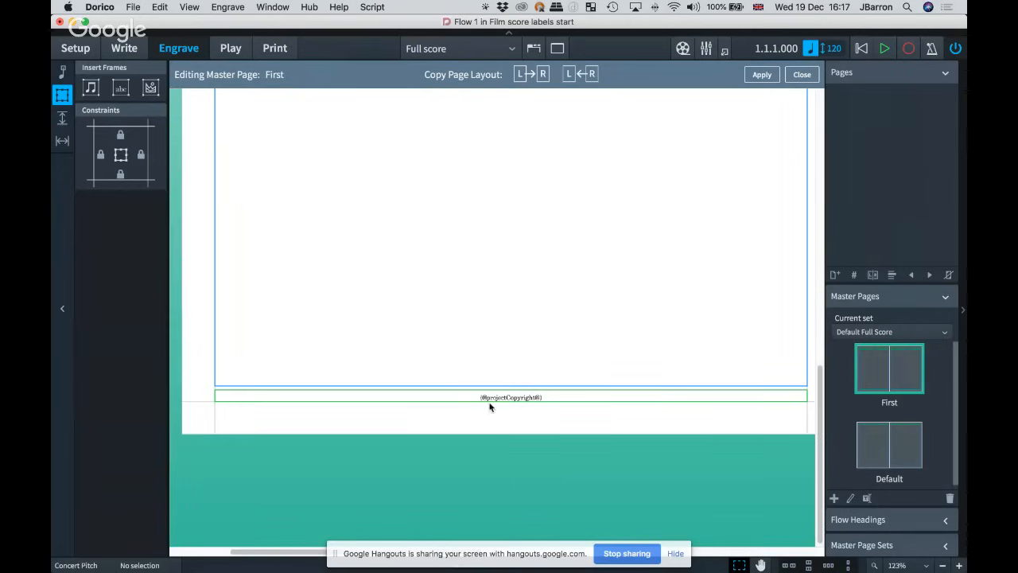
scroll(536, 343, "up", 10)
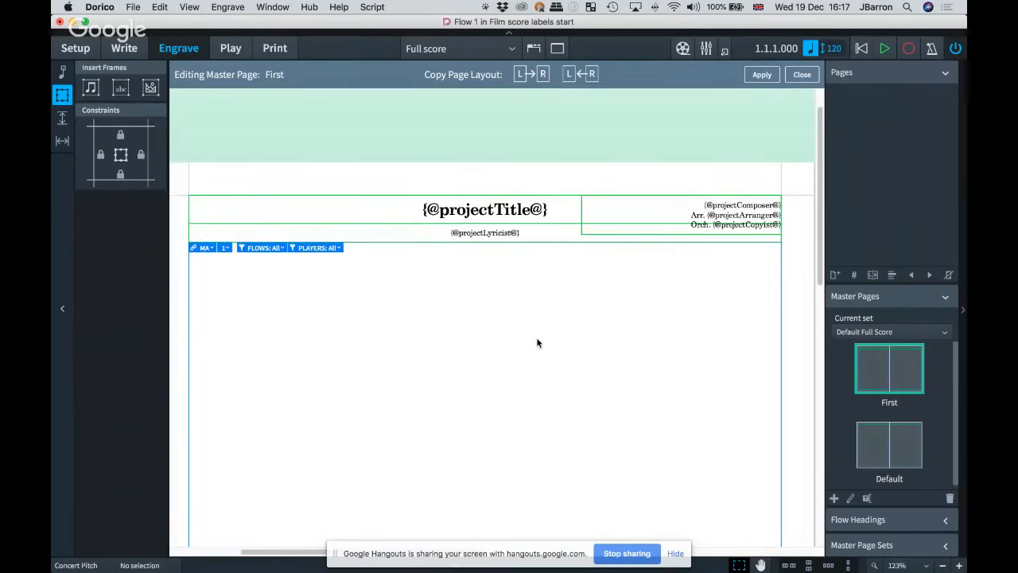
scroll(615, 267, "right", 10)
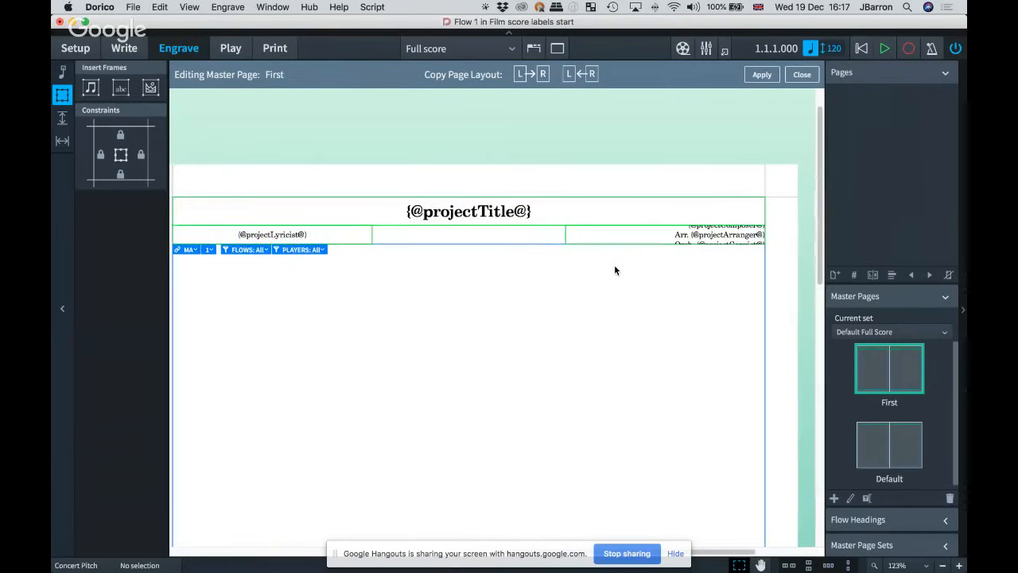
left_click(531, 73)
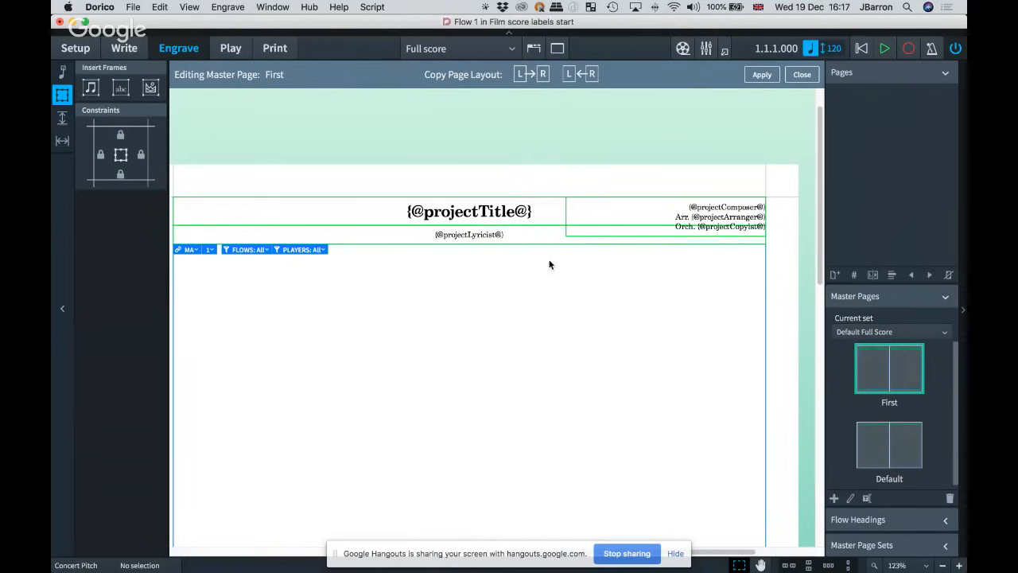
Step: Apply the changes, close the First master page editor, and review the header on the score's first page
scroll(550, 263, "left", 2)
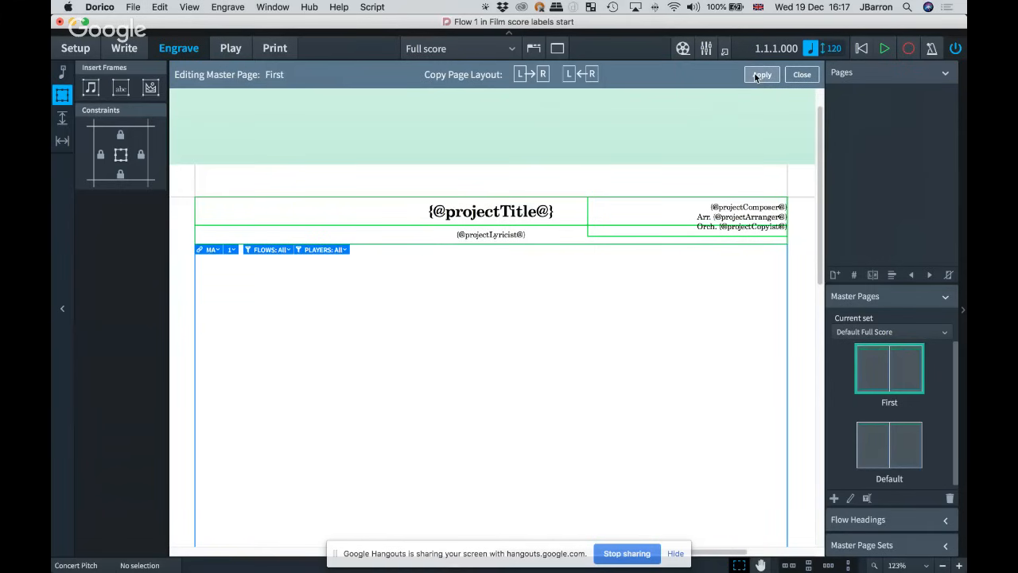
left_click(802, 74)
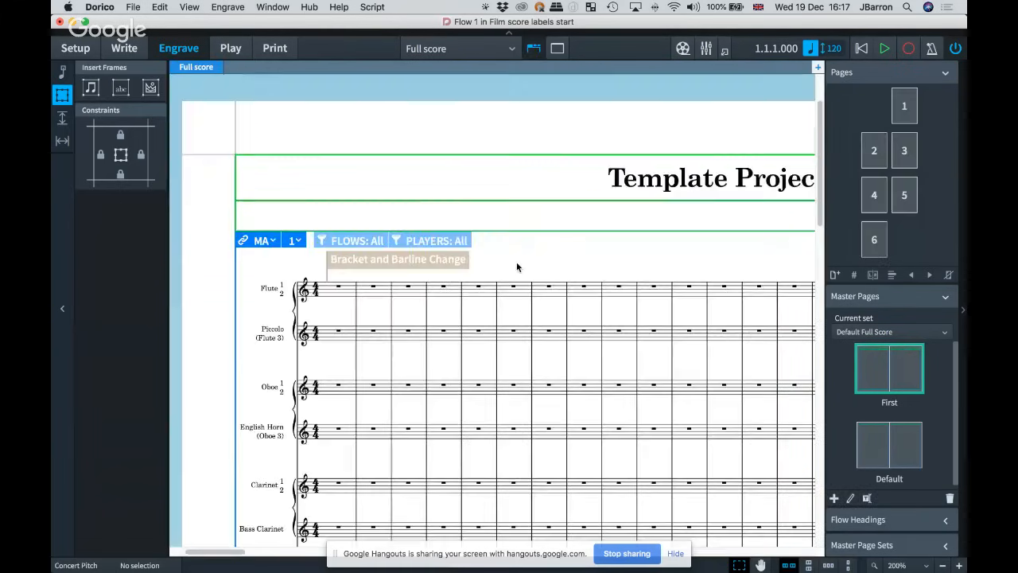
scroll(517, 266, "right", 3)
key("x")
key("x")
key("x")
scroll(518, 268, "right", 5)
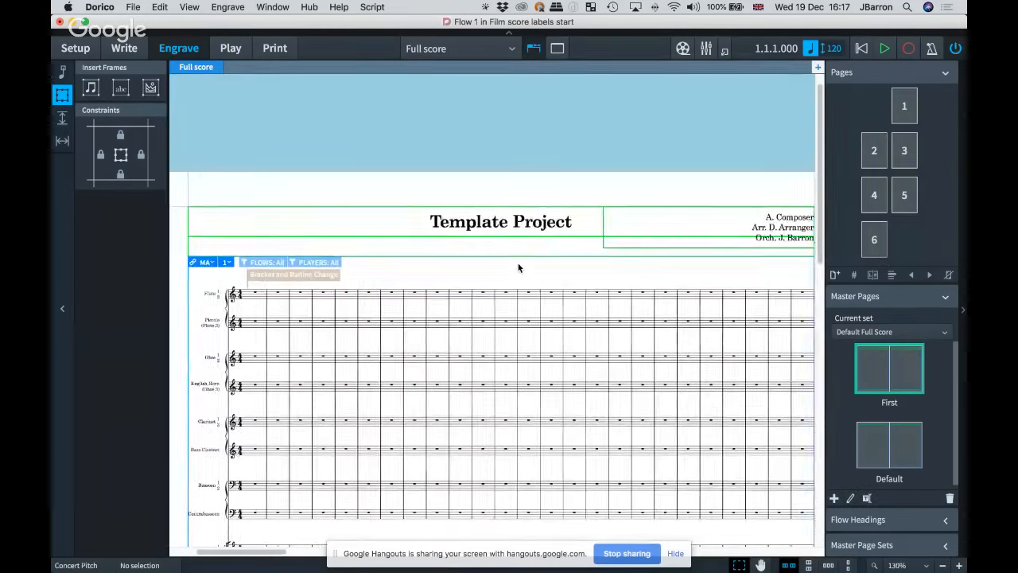
scroll(518, 268, "down", 3)
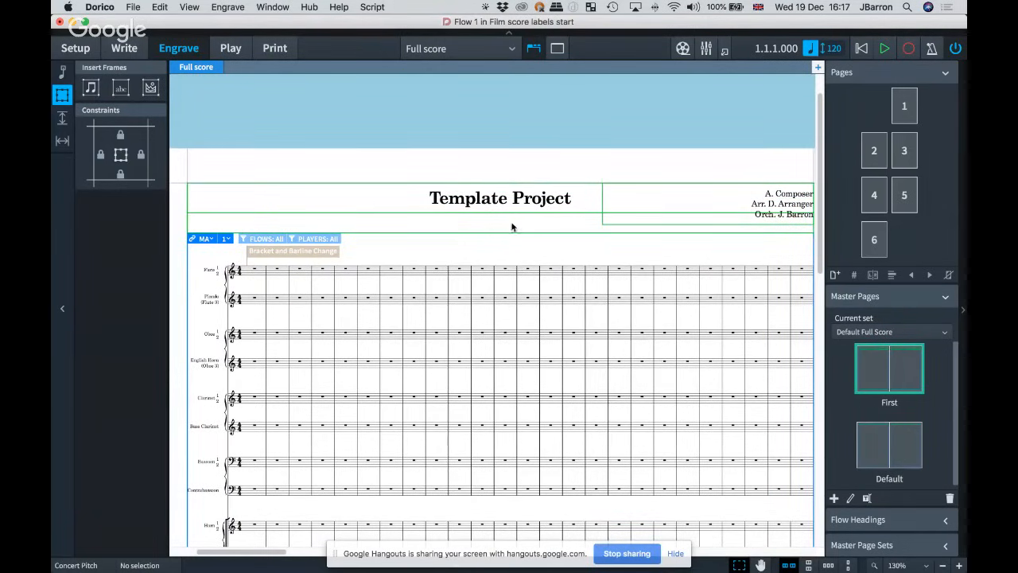
double_click(878, 362)
left_click_drag(320, 113, 365, 161)
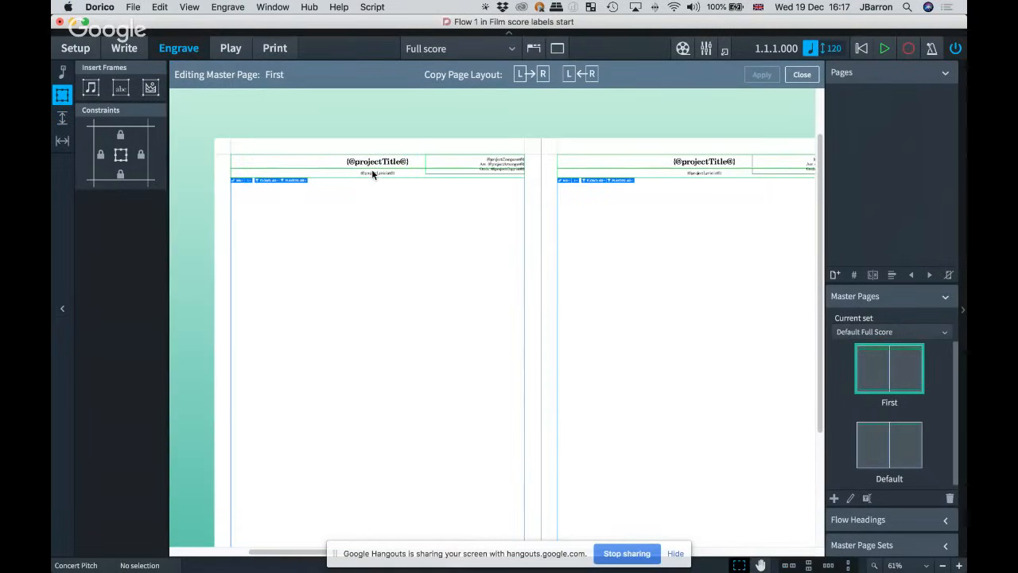
scroll(372, 169, "up", 5)
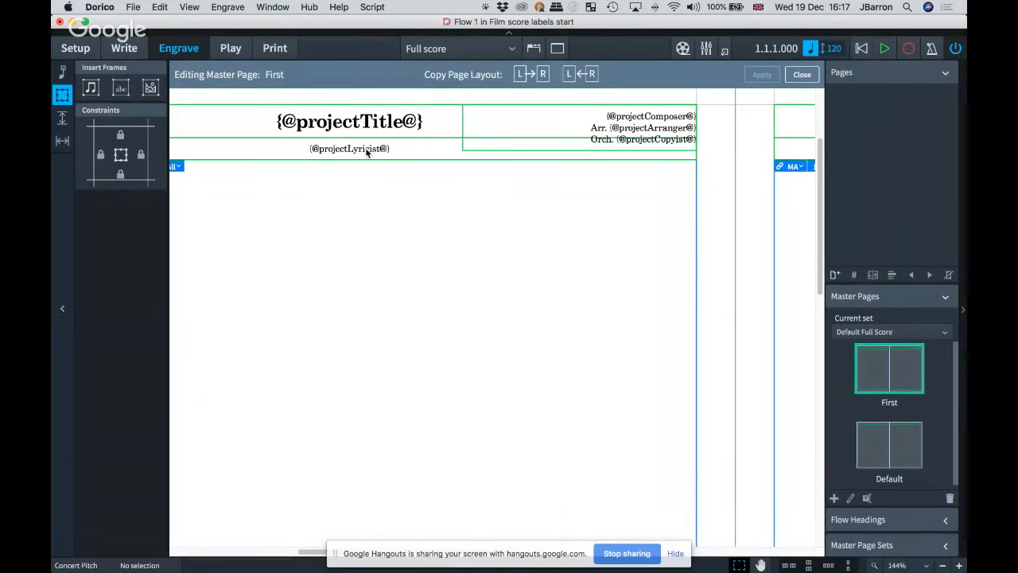
double_click(367, 149)
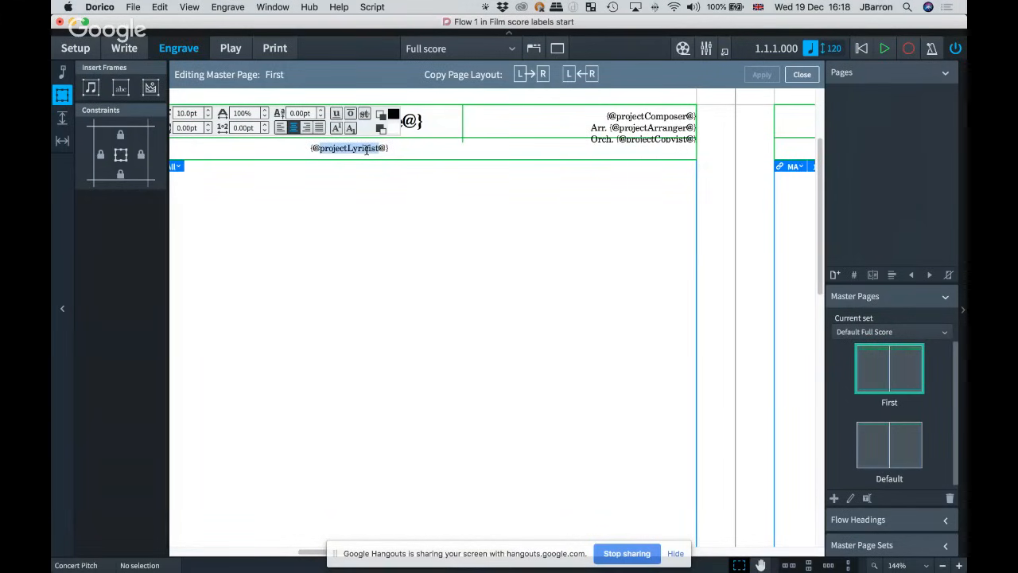
key("BackSpace")
key("BackSpace")
key("BackSpace")
key("BackSpace")
key("BackSpace")
key("BackSpace")
key("BackSpace")
key("BackSpace")
type("Subtitle")
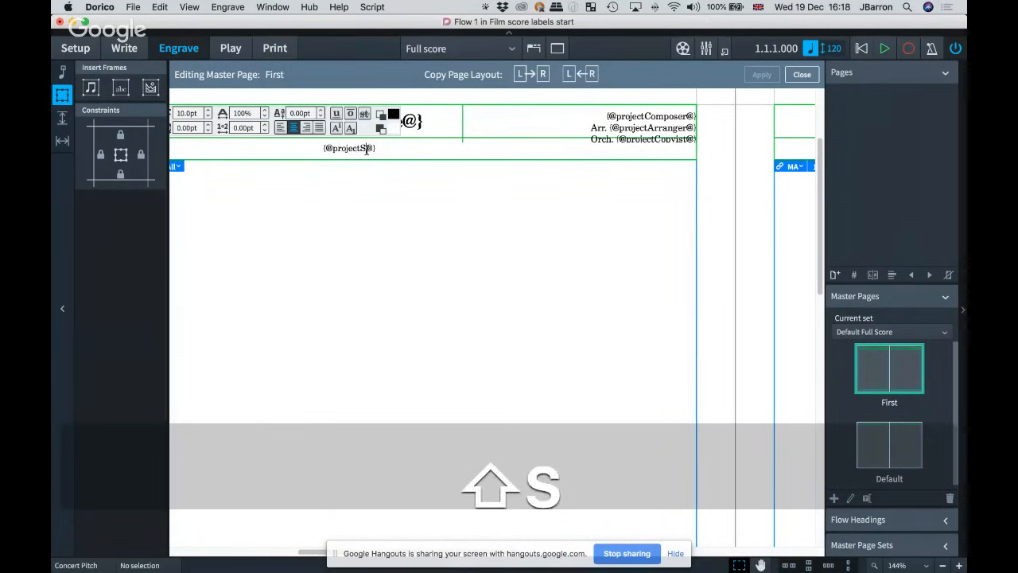
left_click(386, 193)
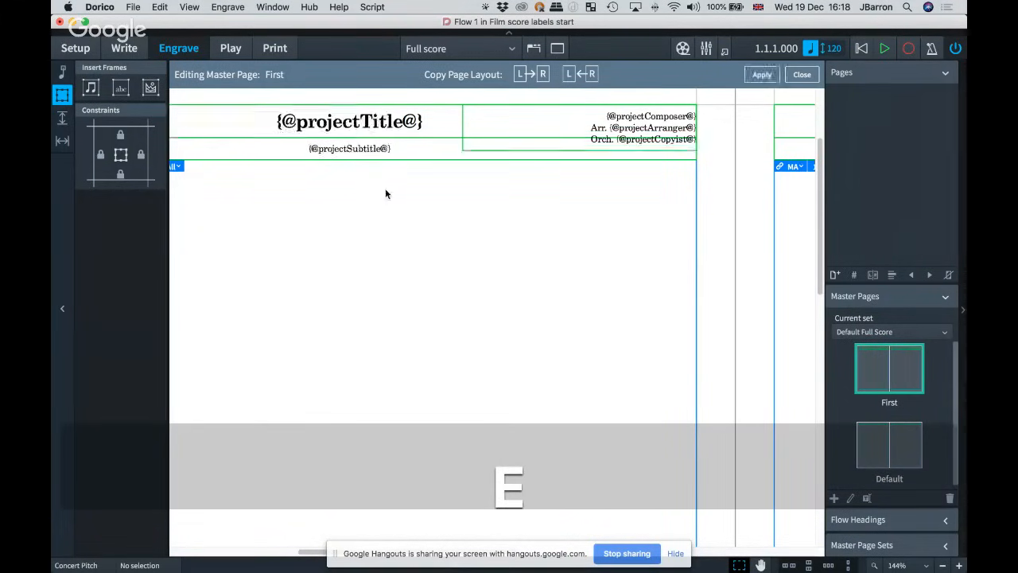
Step: Copy the updated left layout to the right page, then apply the changes and close the First master page
scroll(691, 171, "left", 8)
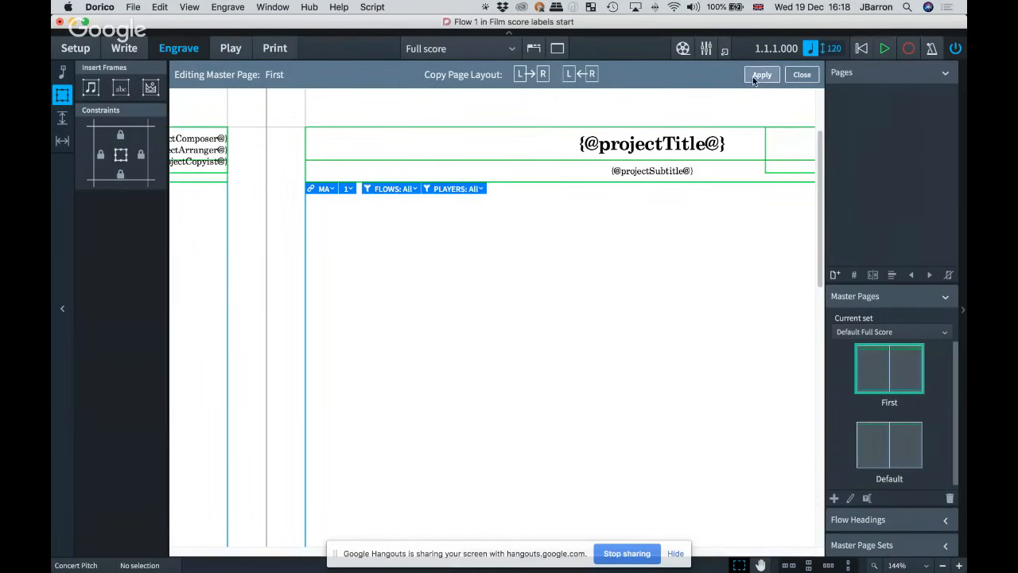
left_click(799, 74)
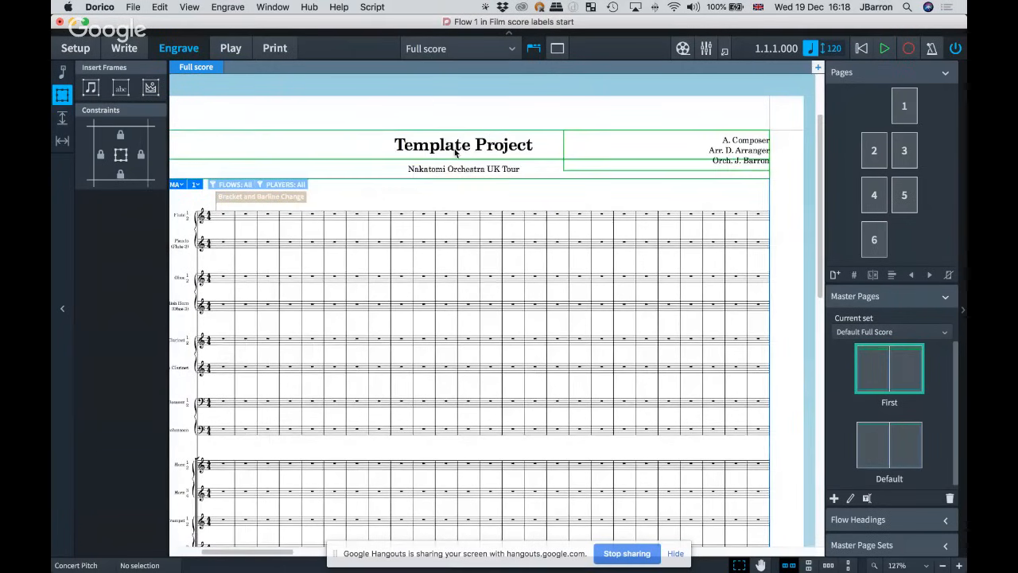
Step: Reopen the First master page of the Default Full Score set for editing
key("x")
key("x")
scroll(526, 200, "down", 2)
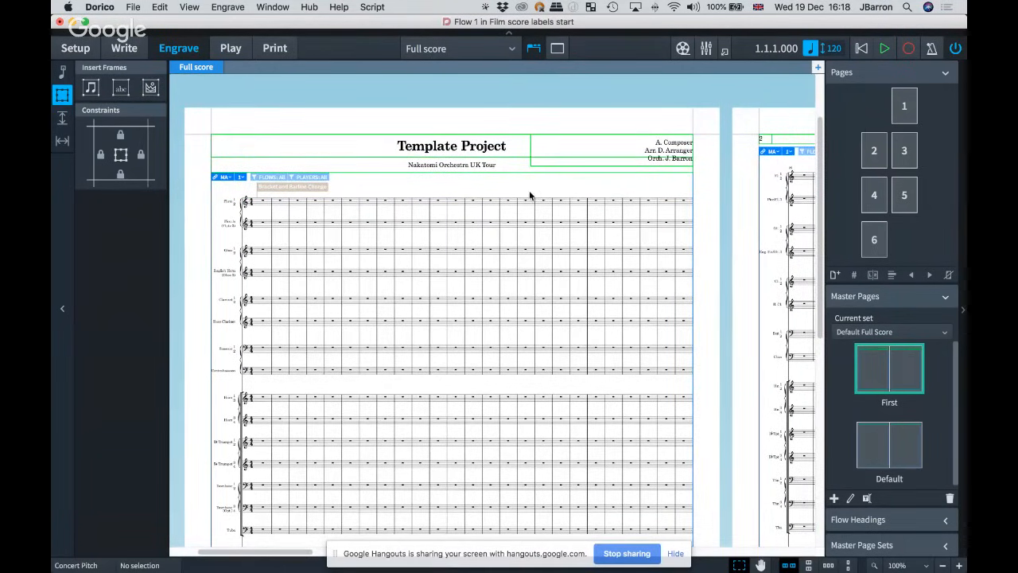
double_click(889, 368)
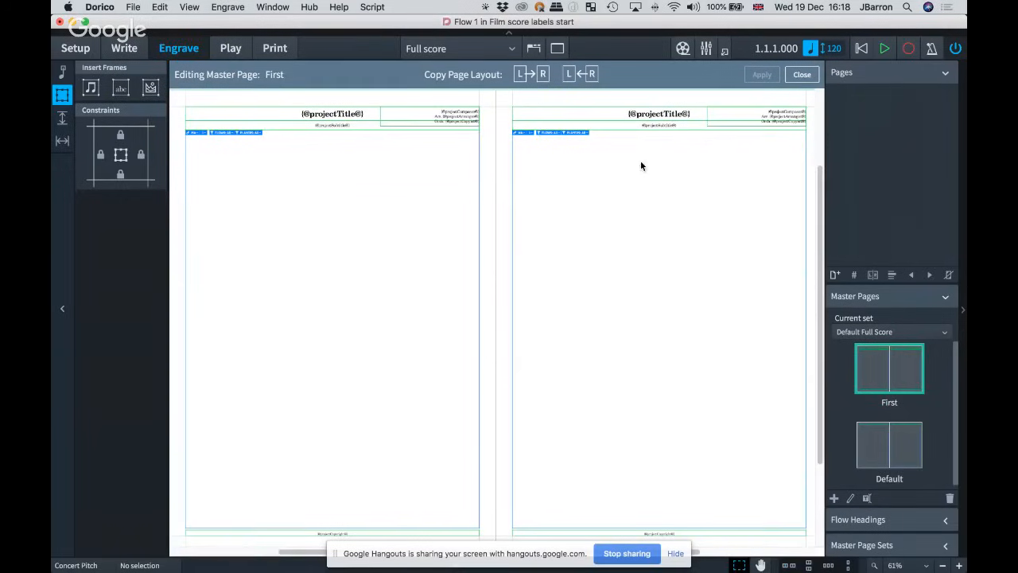
double_click(459, 121)
key("Escape")
key("z")
key("z")
key("z")
key("z")
left_click_drag(460, 120, 502, 227)
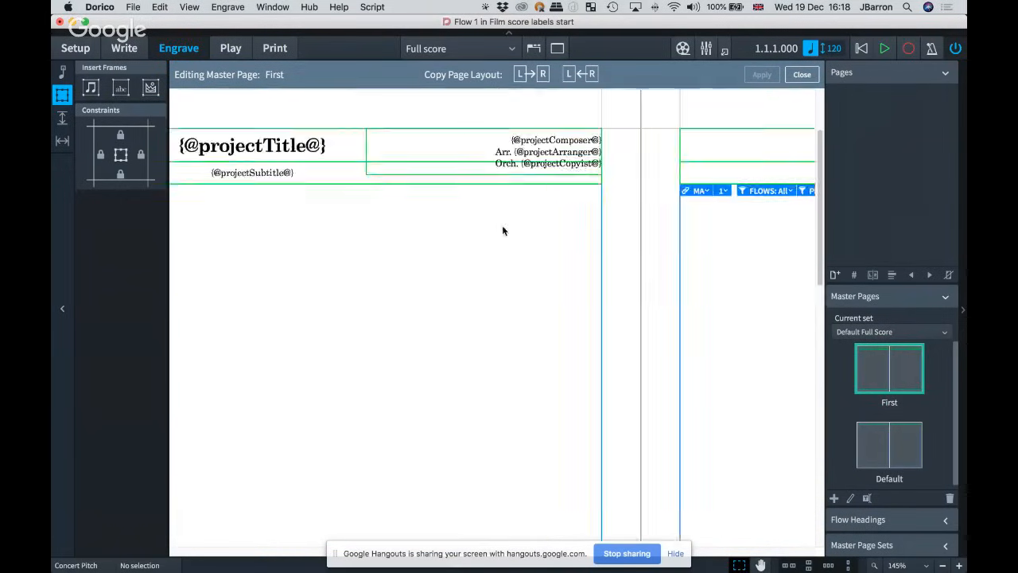
left_click(477, 177)
key("Return")
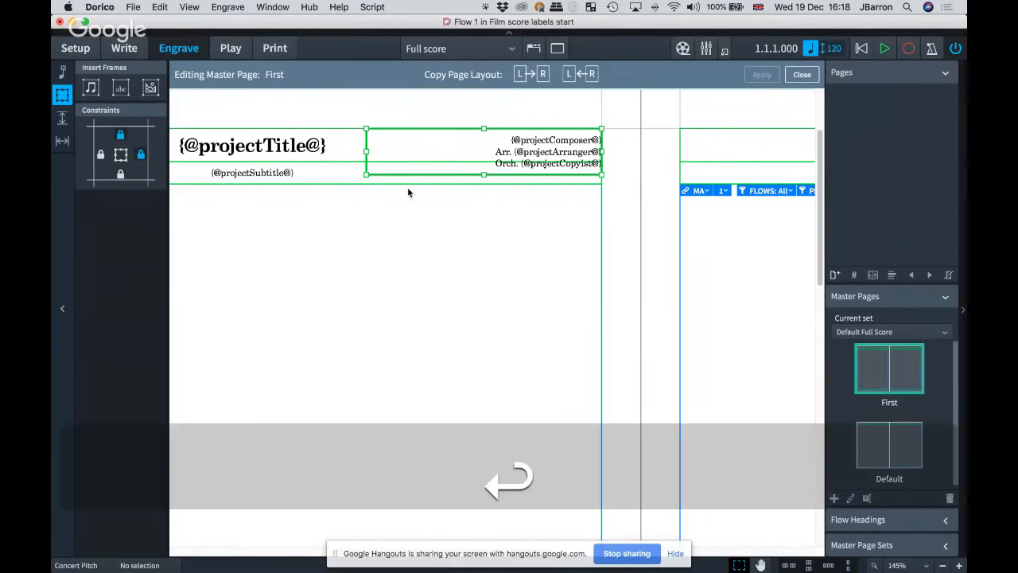
key("Up")
key("Up")
key("shift+Left")
key("shift+Left")
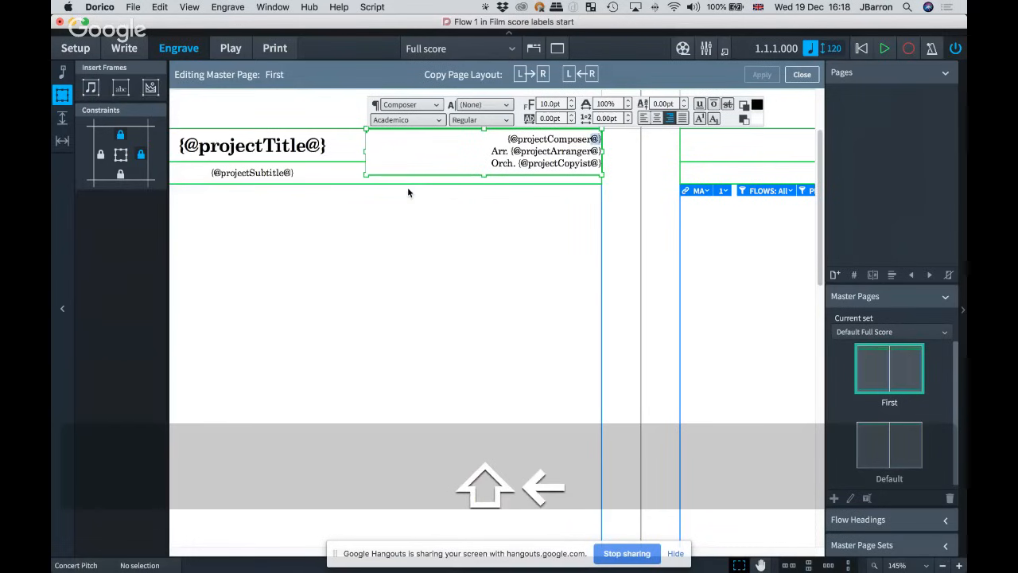
key("alt+shift+Left")
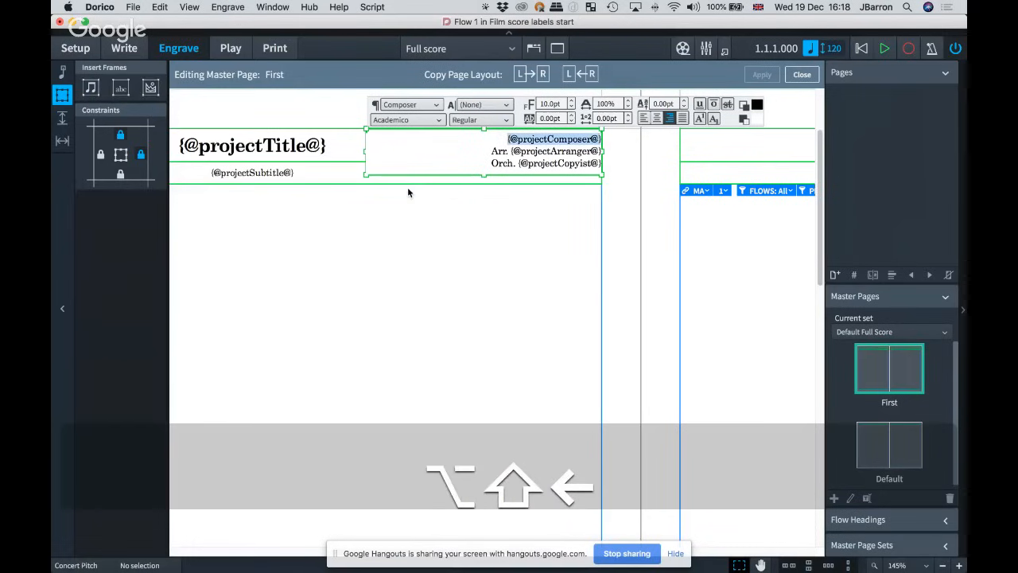
left_click(485, 119)
left_click(476, 167)
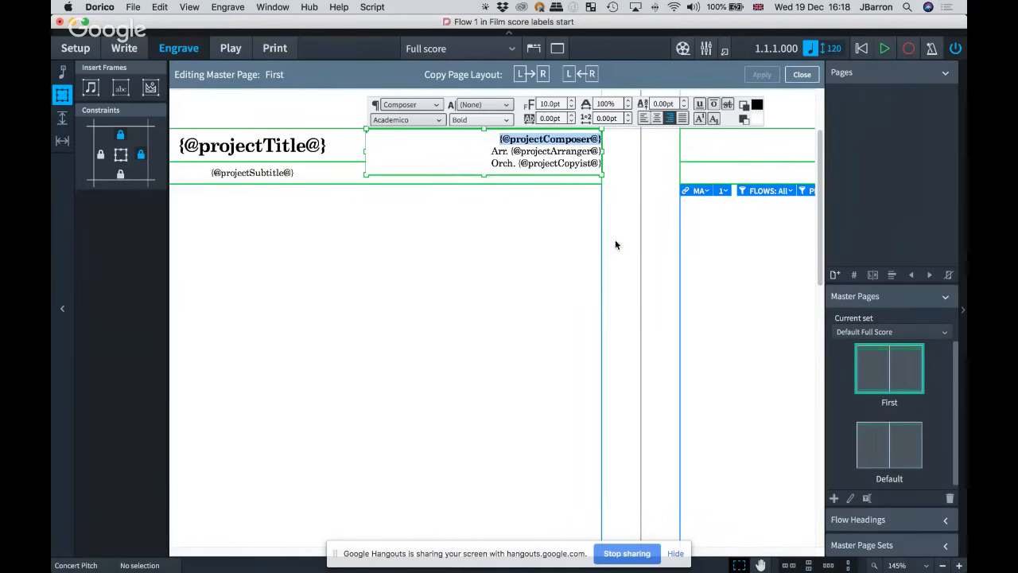
left_click(642, 191)
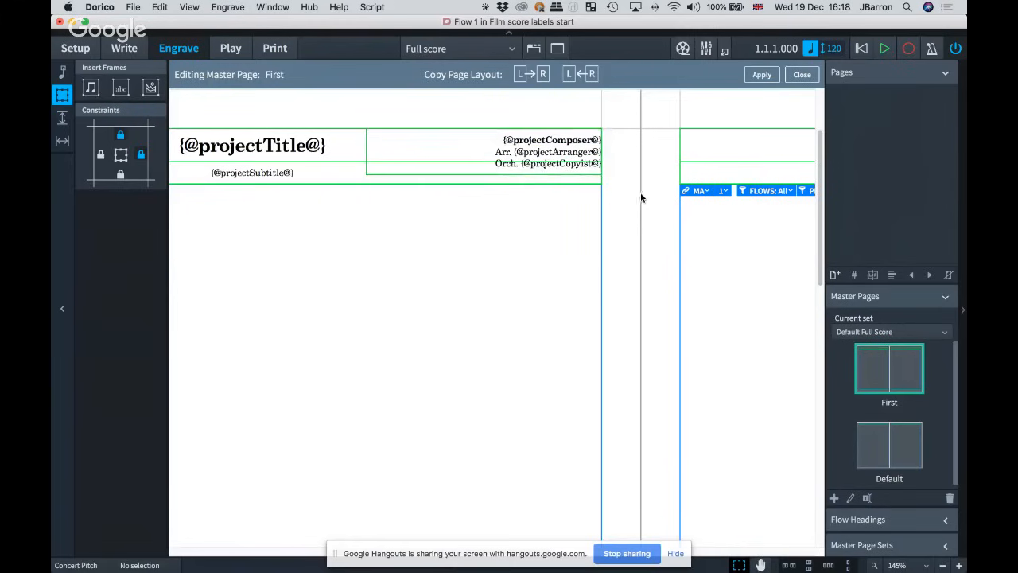
left_click(759, 75)
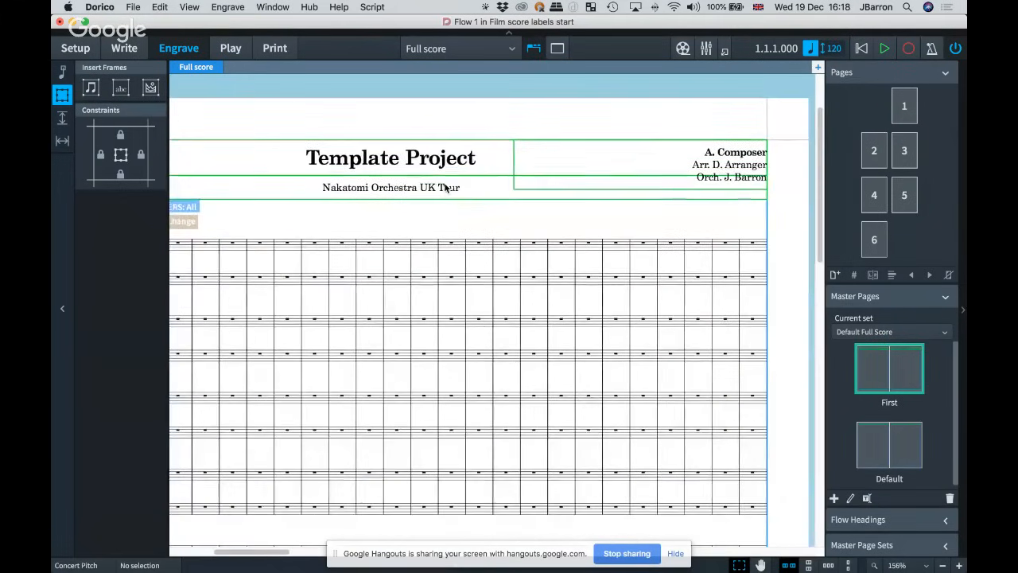
Step: Switch to Write mode and review the headers and footer on the score's first two pages
key("super+2")
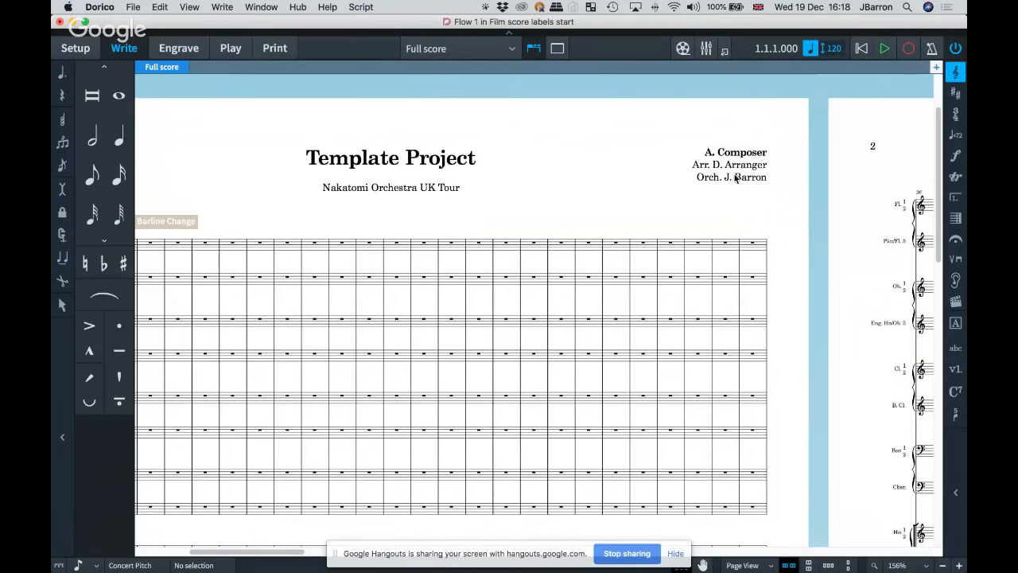
scroll(777, 250, "down", 1)
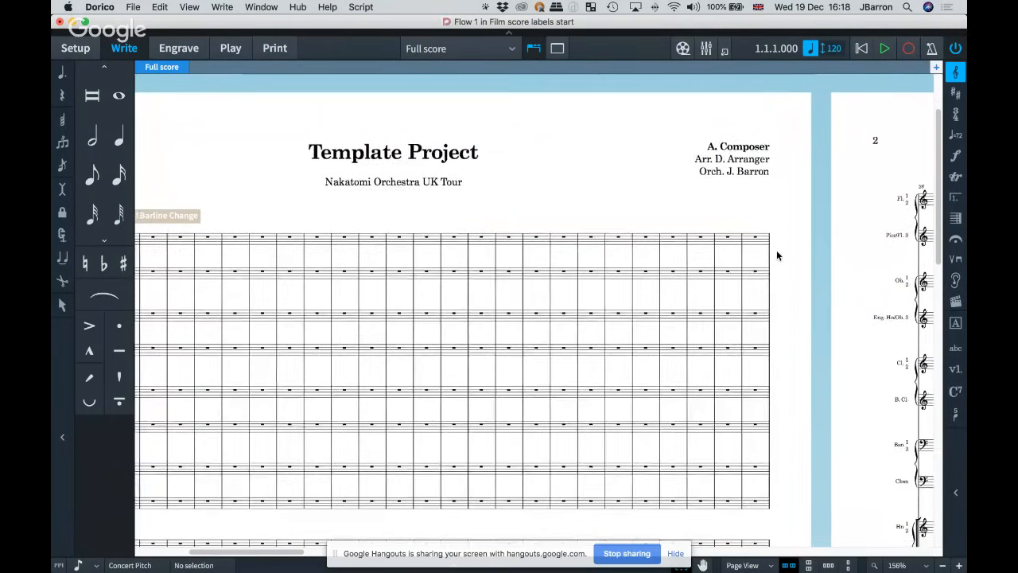
scroll(777, 256, "down", 10)
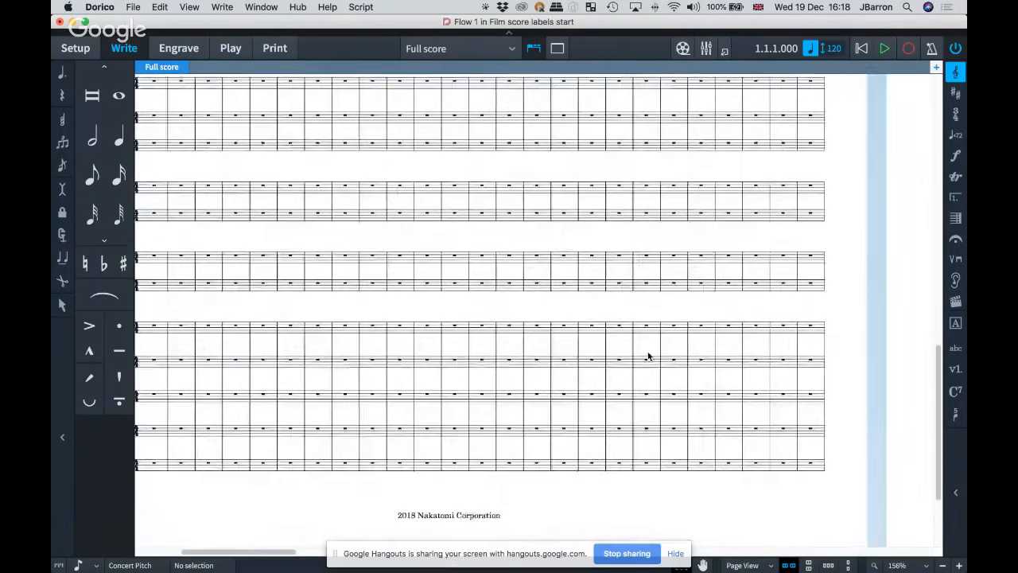
scroll(648, 357, "right", 10)
scroll(648, 356, "up", 10)
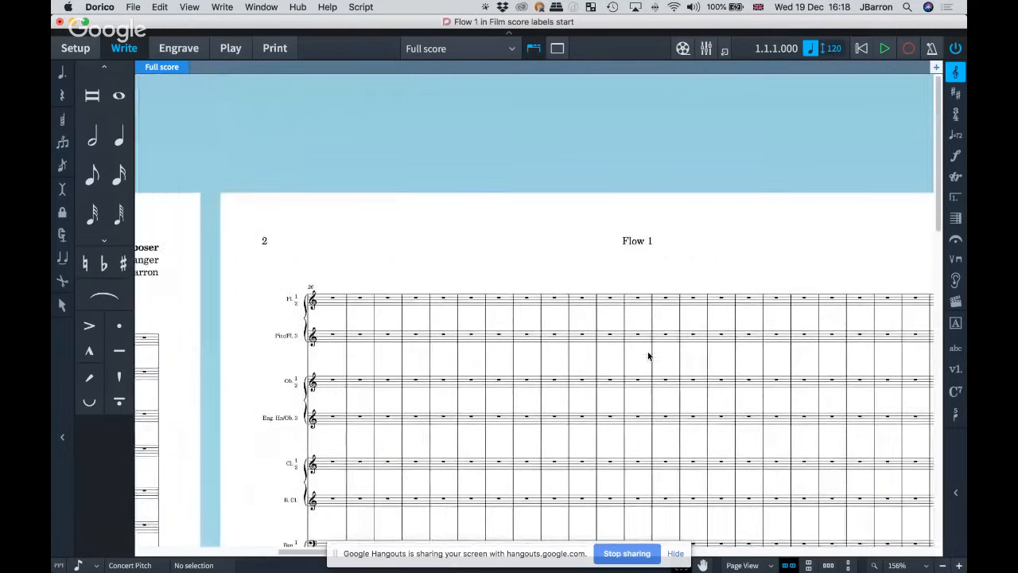
scroll(648, 356, "down", 3)
scroll(648, 356, "right", 4)
scroll(581, 260, "right", 2)
scroll(581, 260, "down", 1)
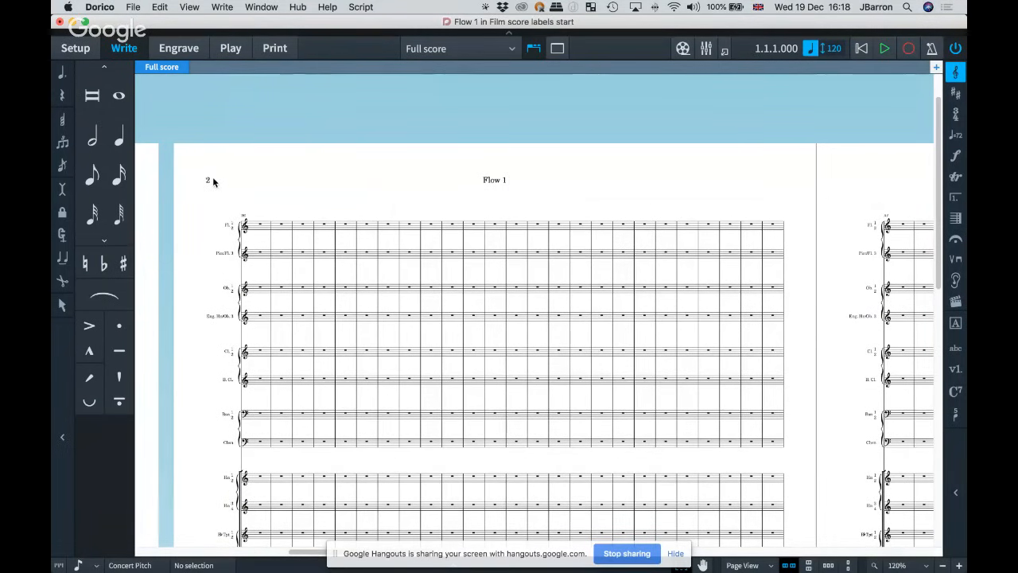
scroll(282, 191, "left", 10)
scroll(282, 191, "down", 1)
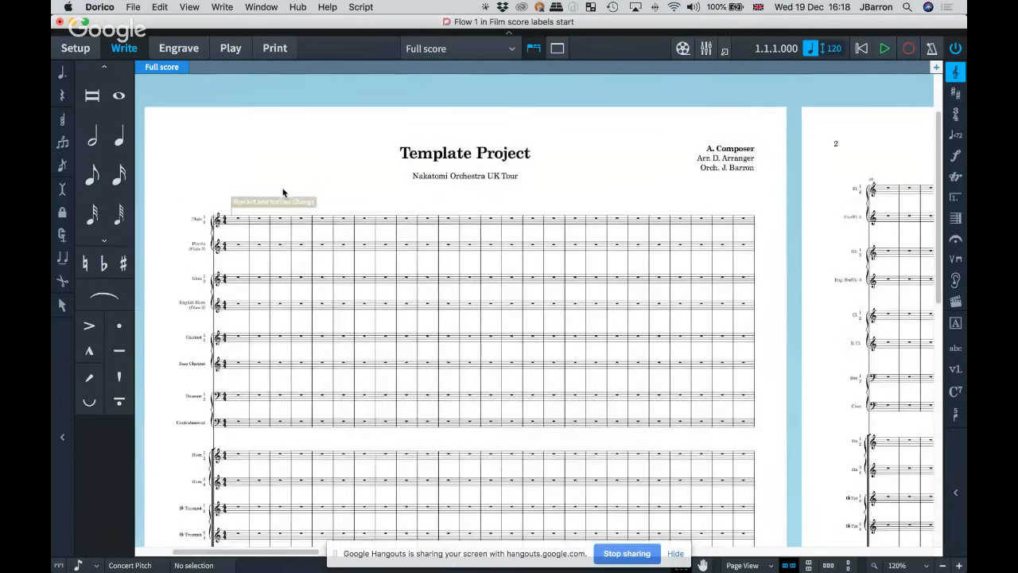
Step: Show the Flute 1 2 part layout and set its bar rest consolidation to None in Layout Options
left_click(420, 51)
left_click(421, 51)
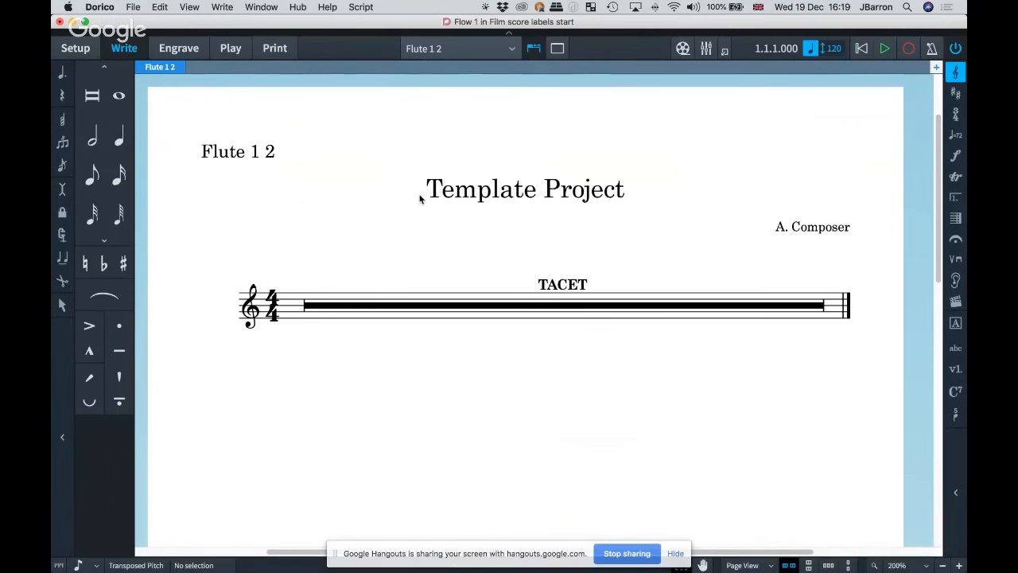
key("shift+super+l")
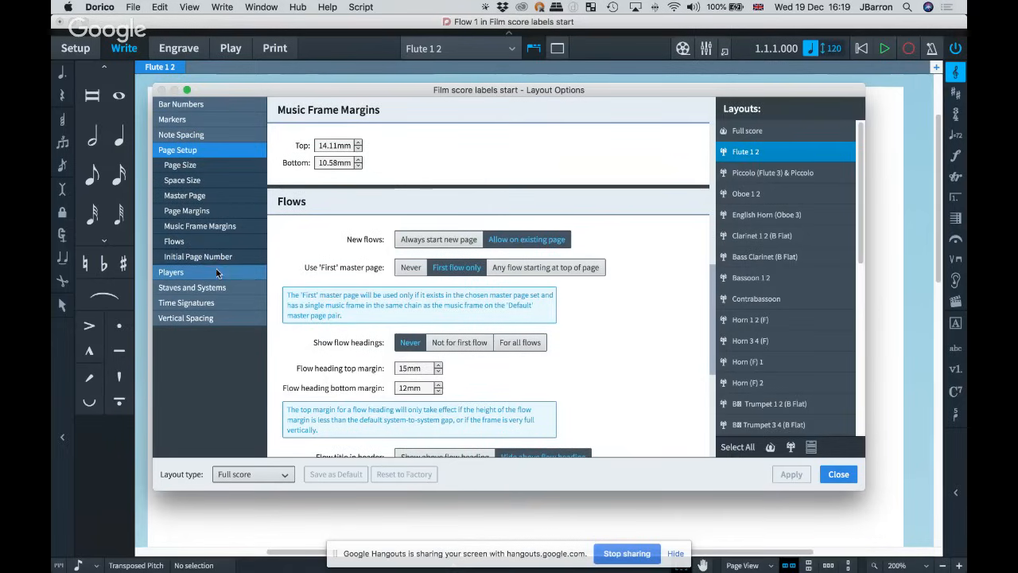
left_click(211, 272)
left_click(203, 211)
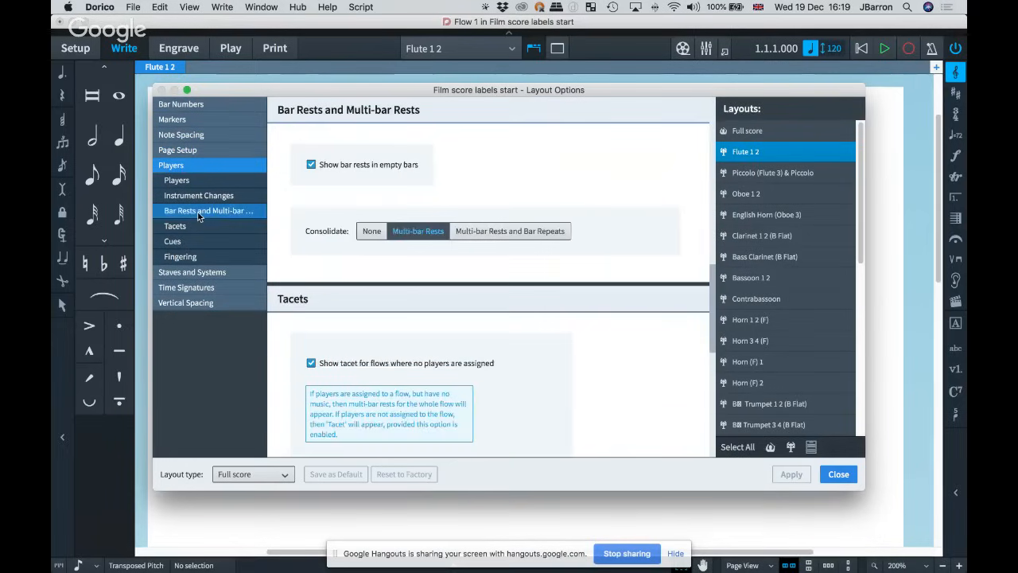
left_click(371, 231)
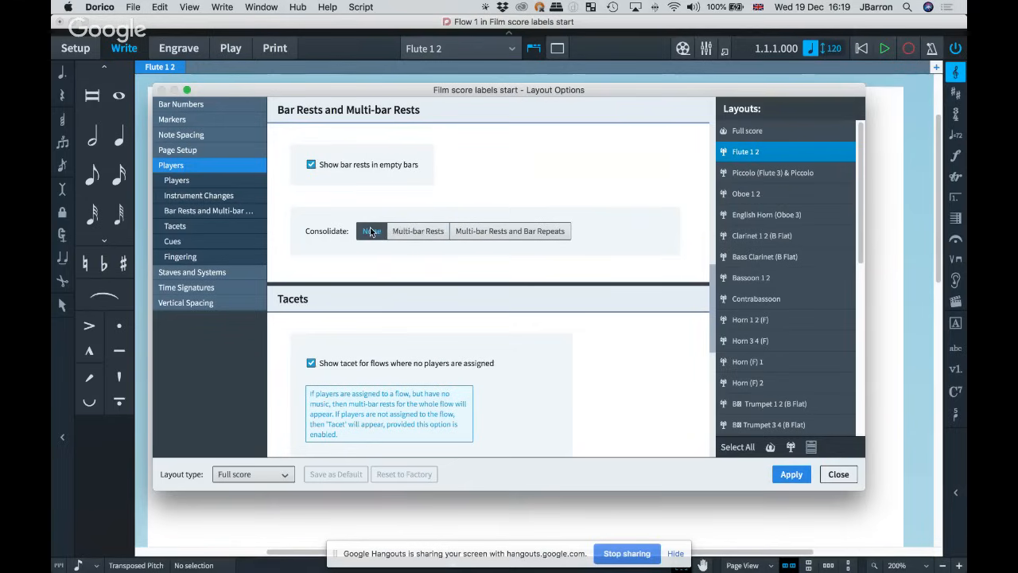
left_click(791, 474)
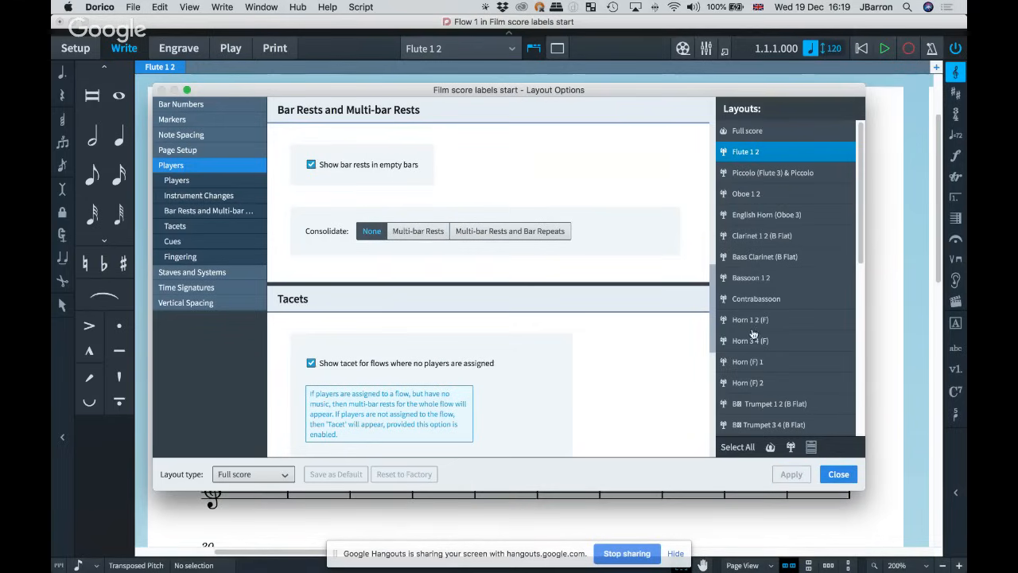
left_click(837, 474)
scroll(473, 277, "down", 3)
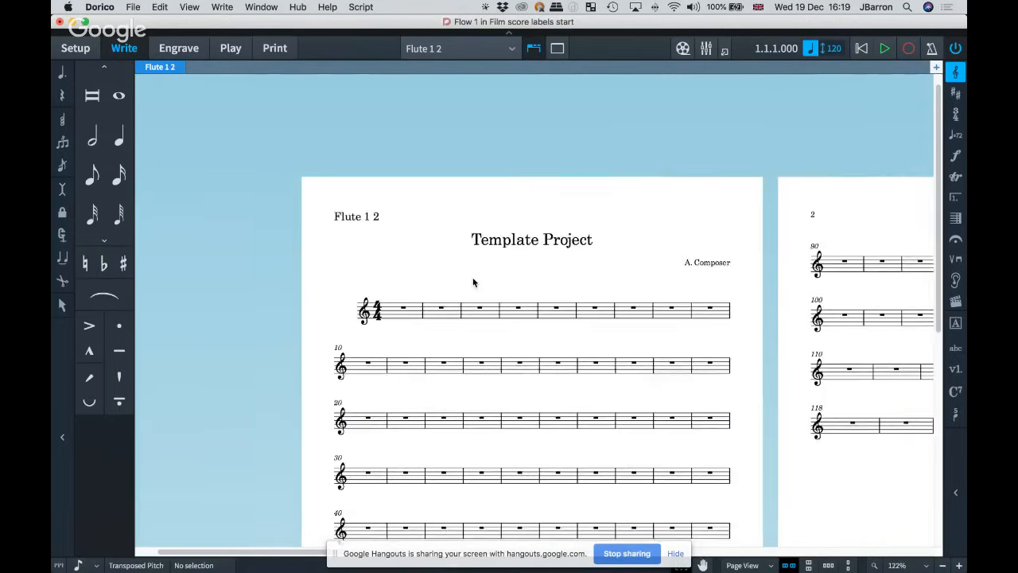
scroll(422, 246, "down", 2)
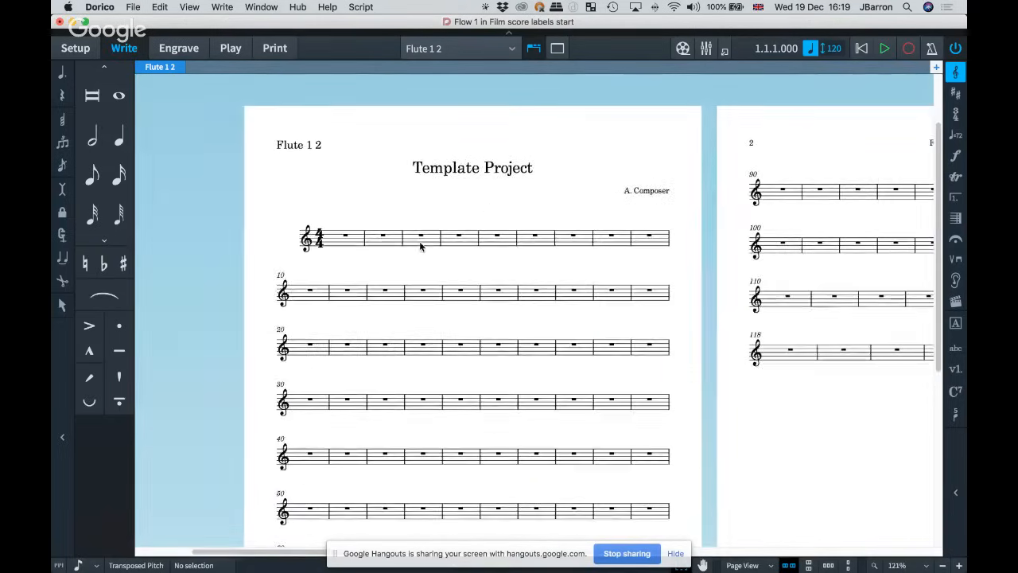
scroll(287, 151, "up", 1)
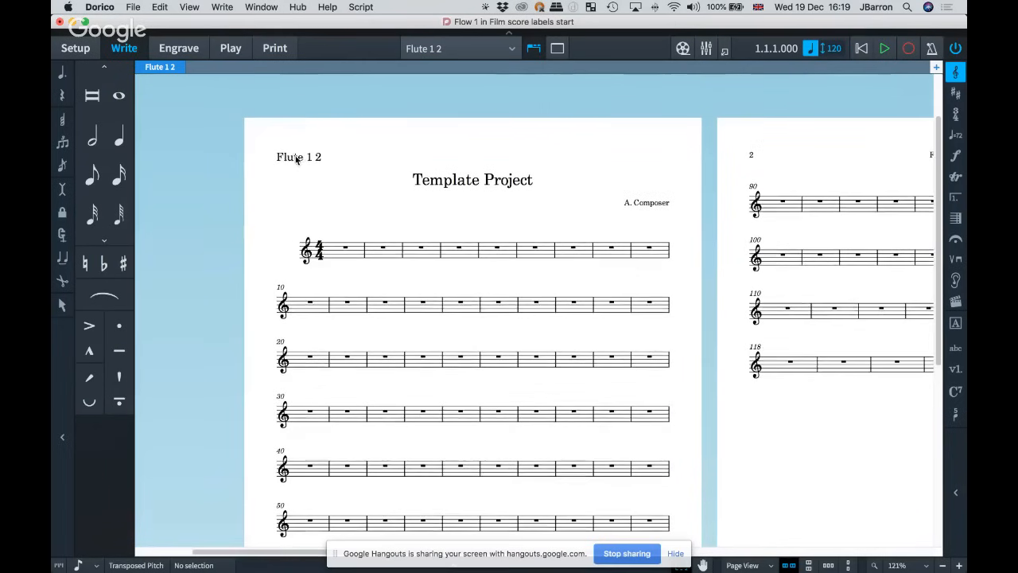
Step: In Setup mode, rename the Flute 1 2 part layout as "Flutes 1 & 2" and check the layout selector
left_click(67, 49)
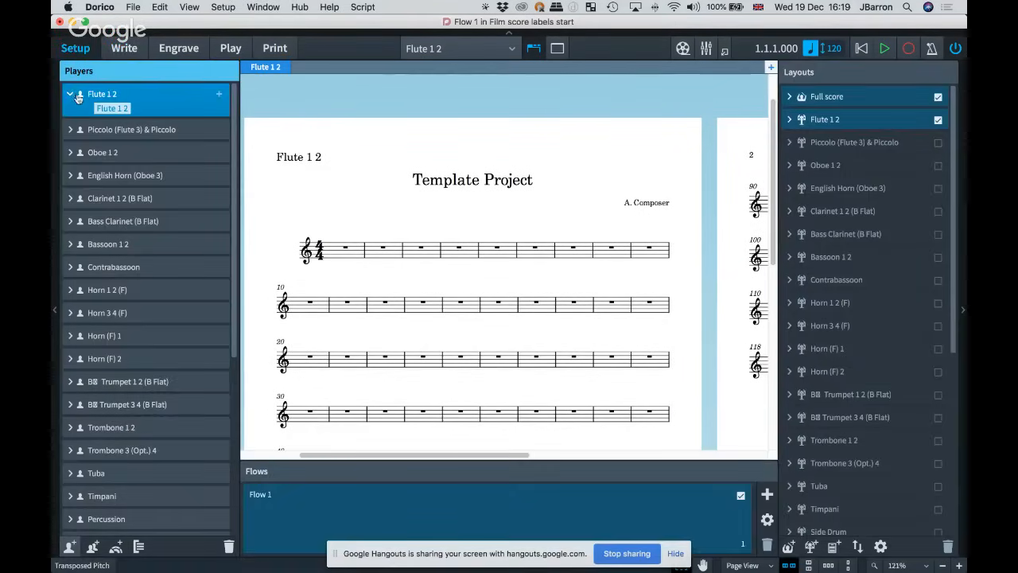
mouse_move(116, 110)
double_click(827, 120)
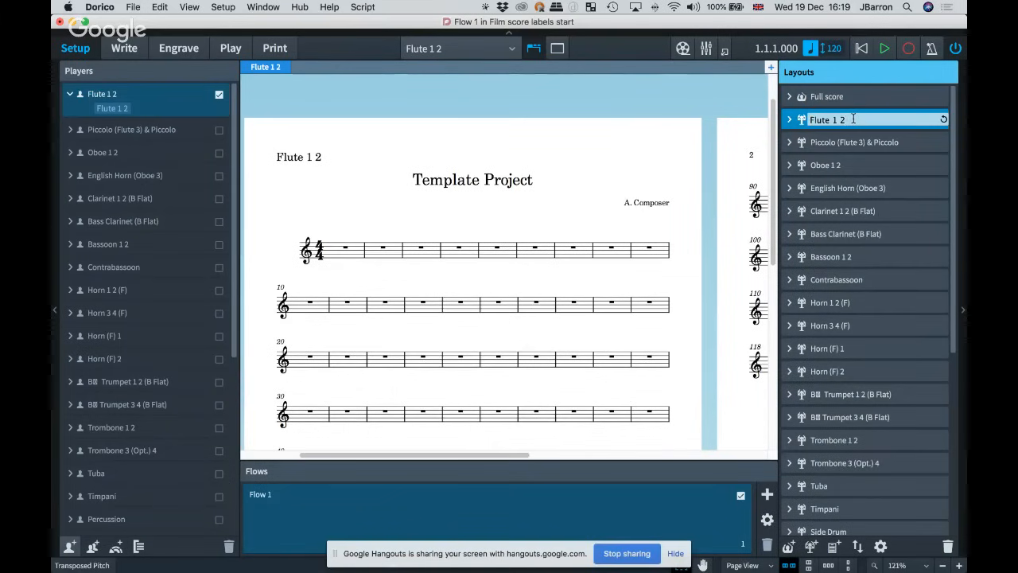
key("Left")
key("Right")
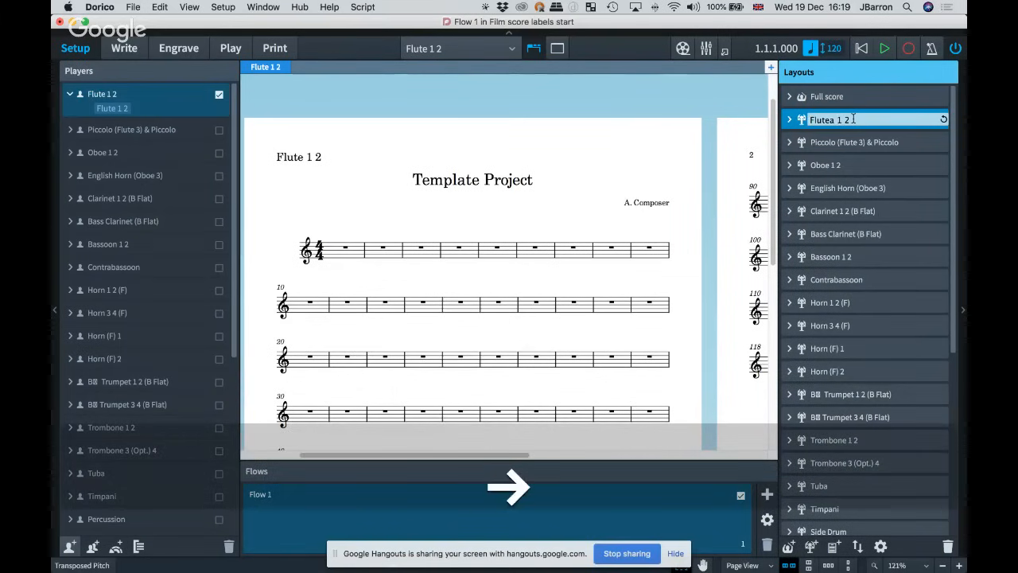
key("Left")
type("a")
type("s")
key("Right")
key("Right")
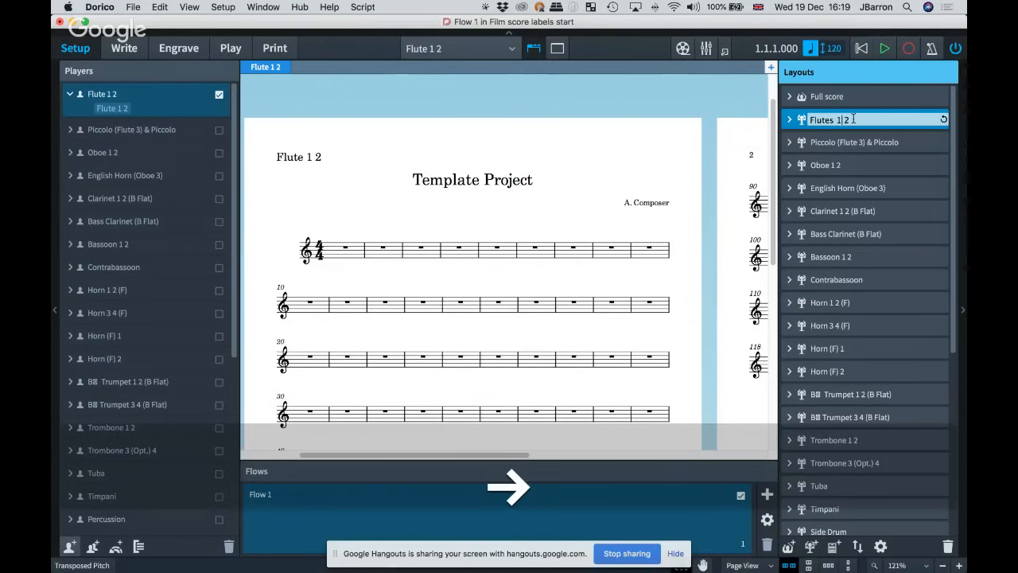
type("&")
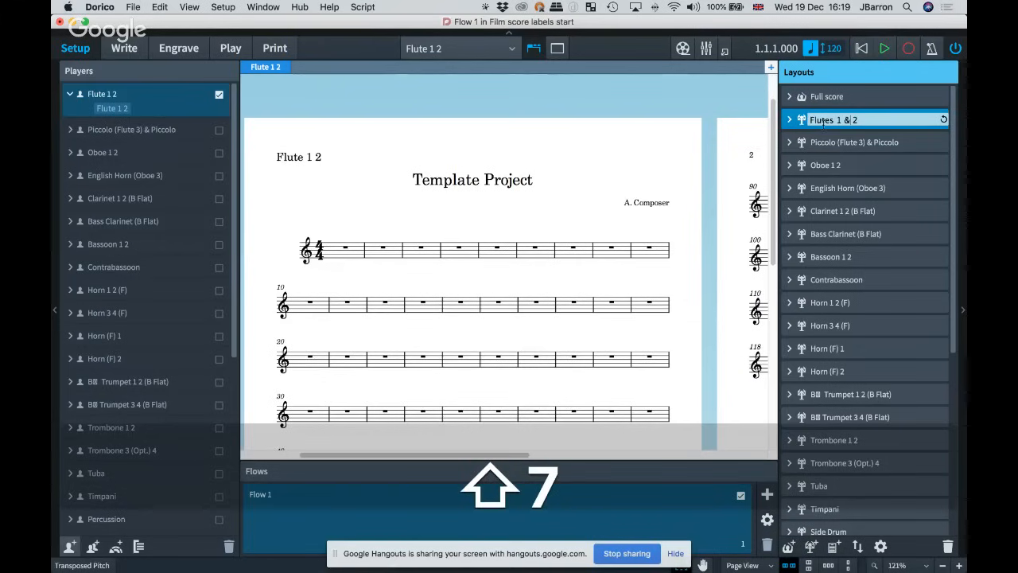
left_click(704, 139)
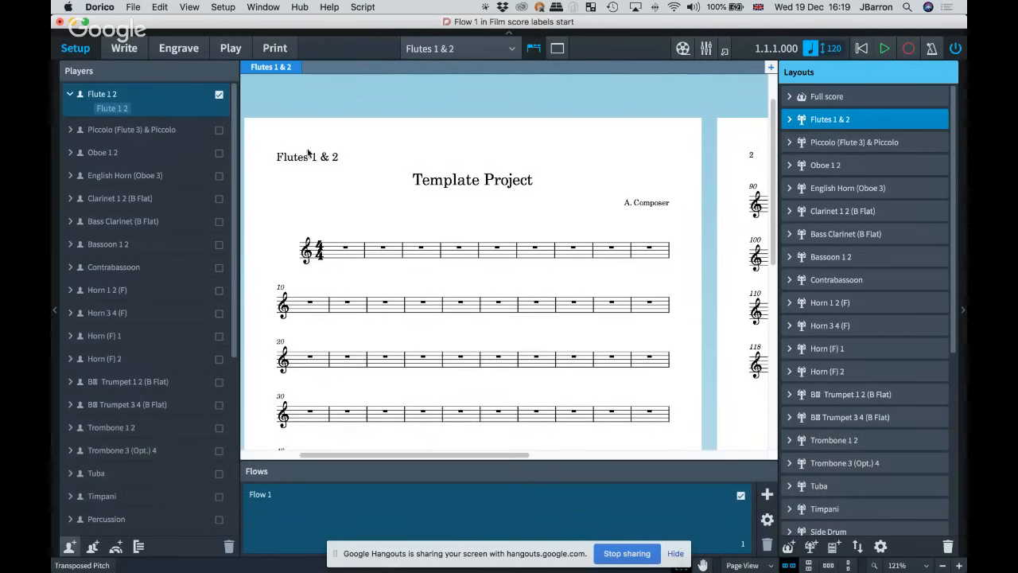
left_click(430, 48)
left_click(370, 93)
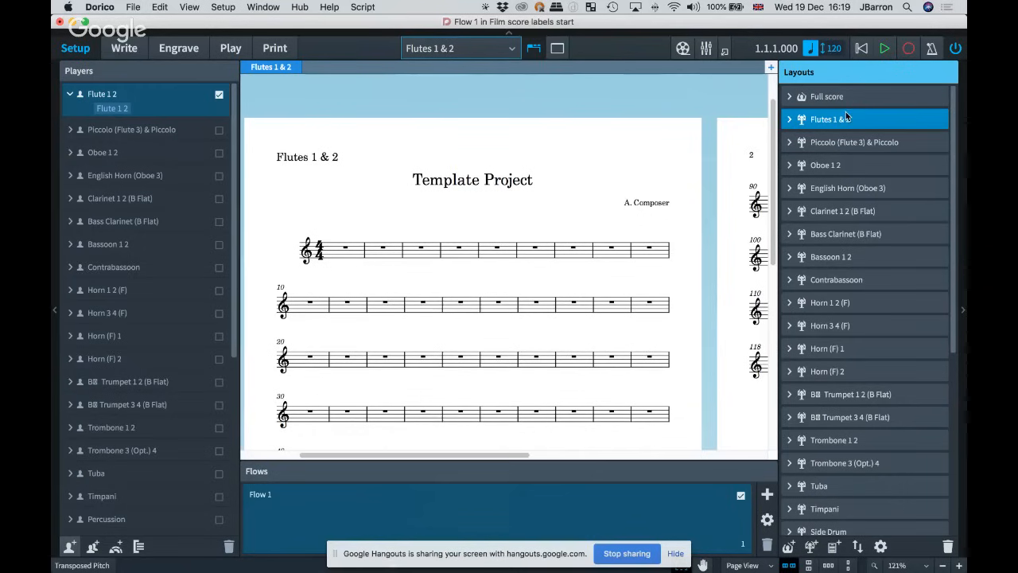
Step: In Engrave mode, keep the Default Part master page set for Flutes 1 & 2 and open its First master page for editing
left_click(195, 56)
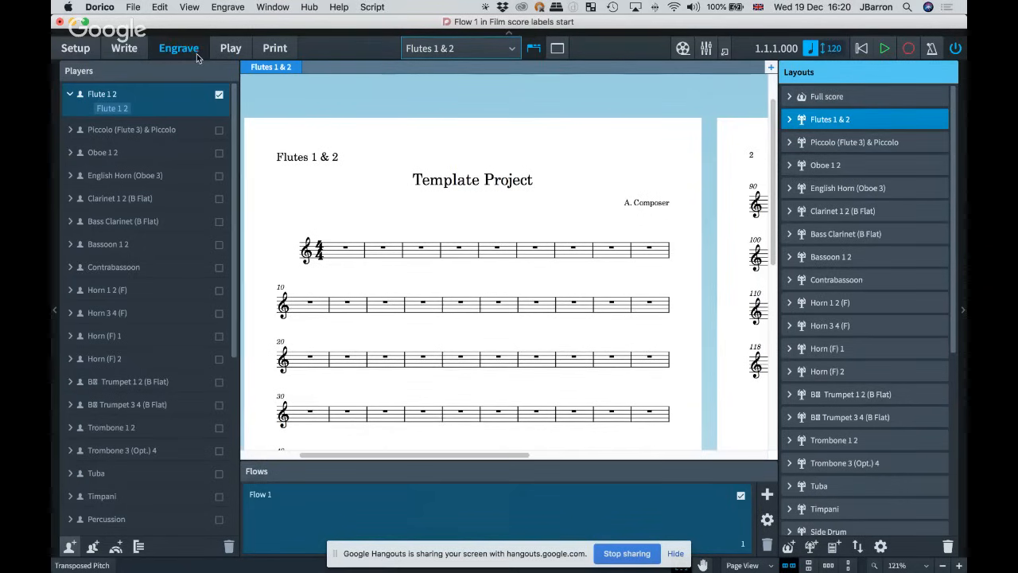
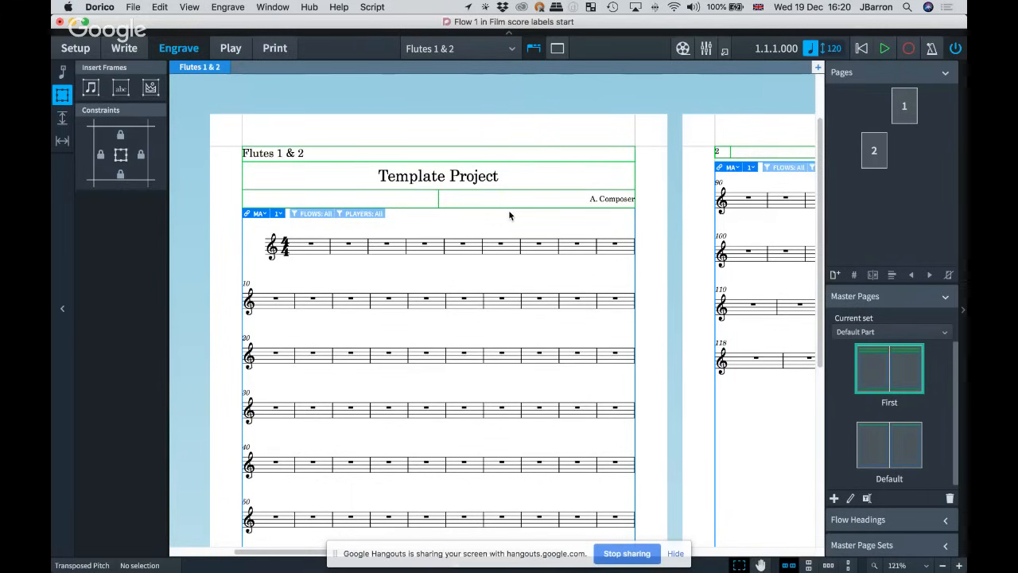
scroll(510, 215, "up", 5)
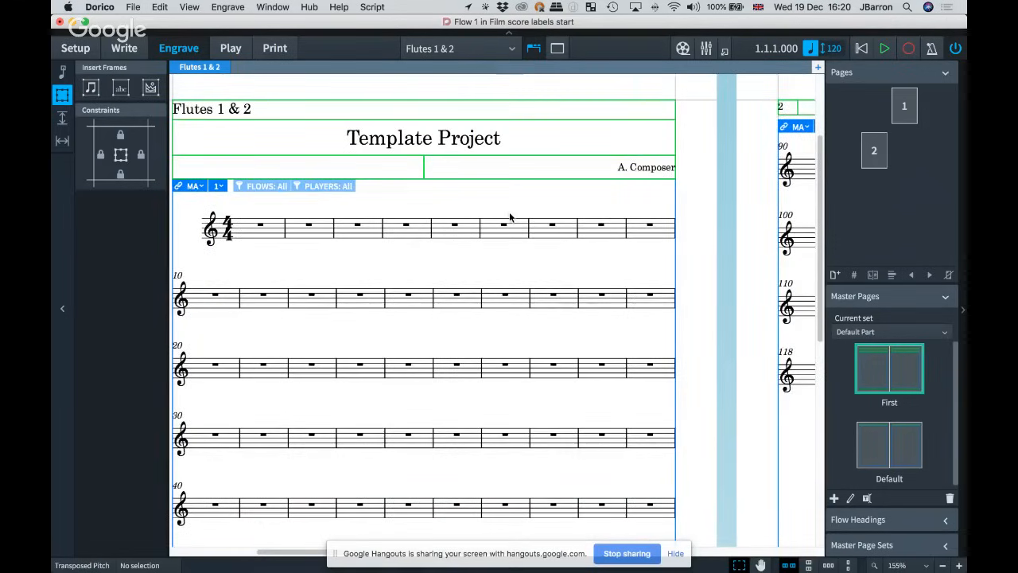
scroll(511, 217, "left", 2)
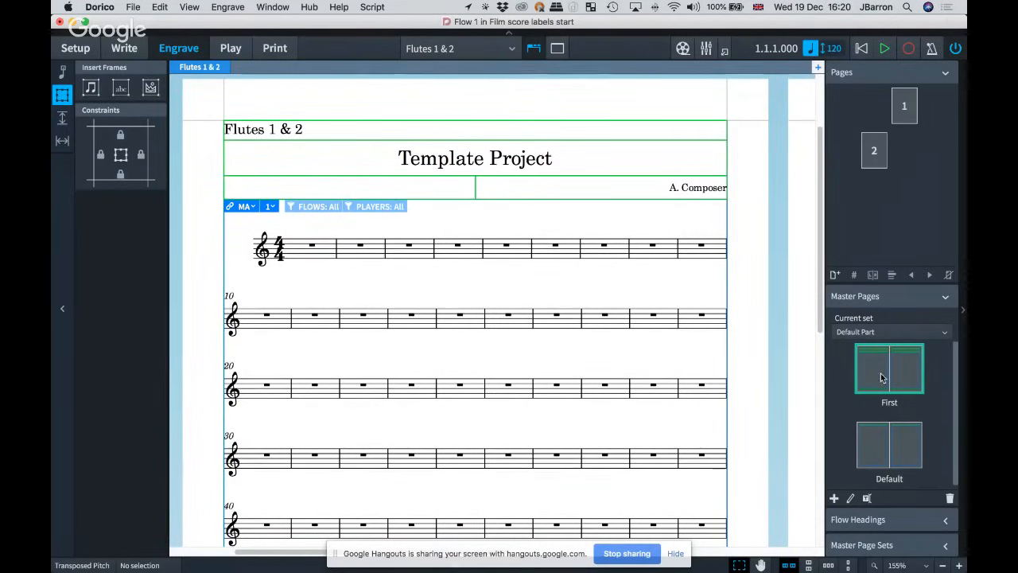
left_click(851, 333)
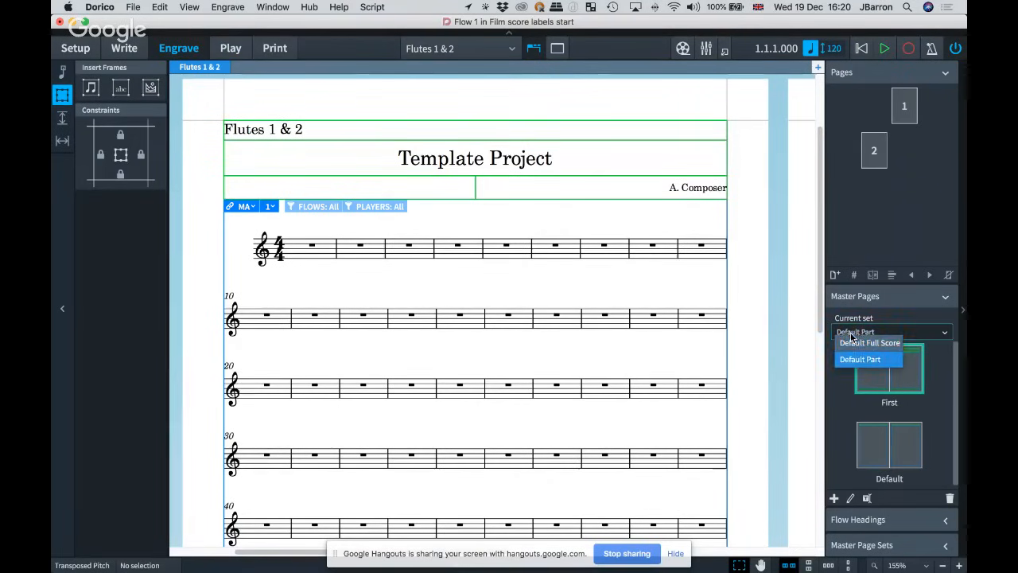
left_click(848, 375)
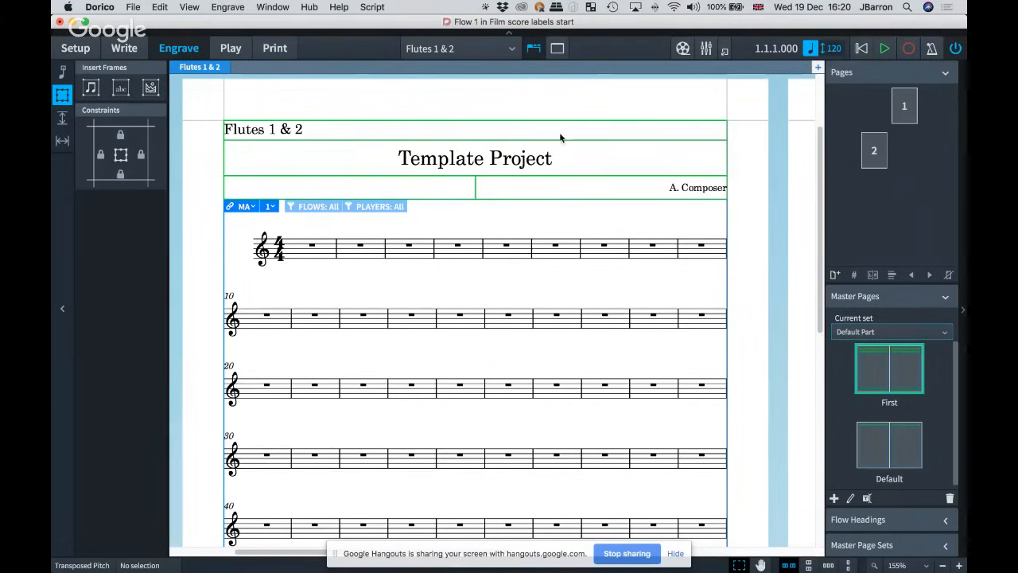
scroll(525, 204, "down", 3)
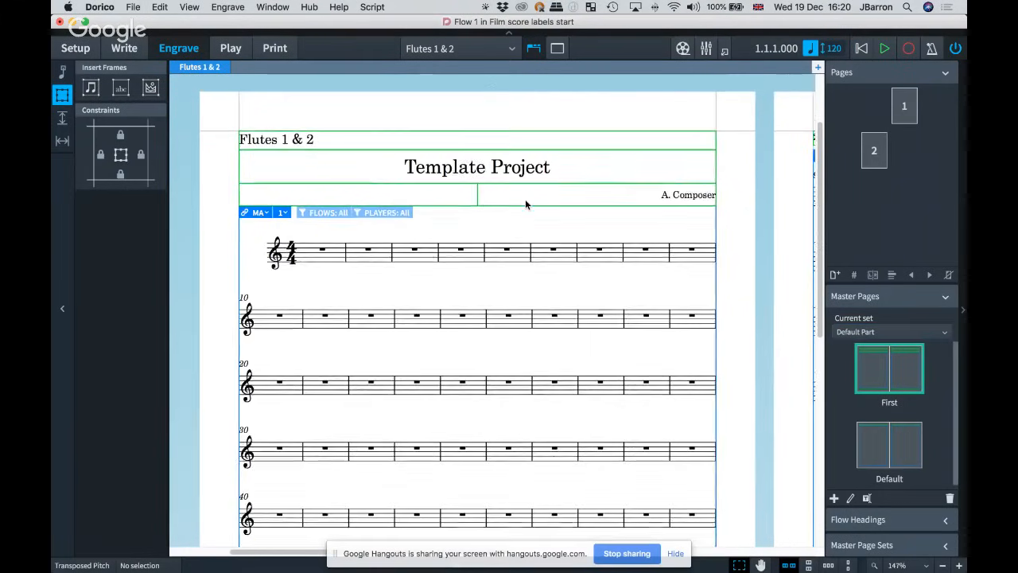
double_click(871, 370)
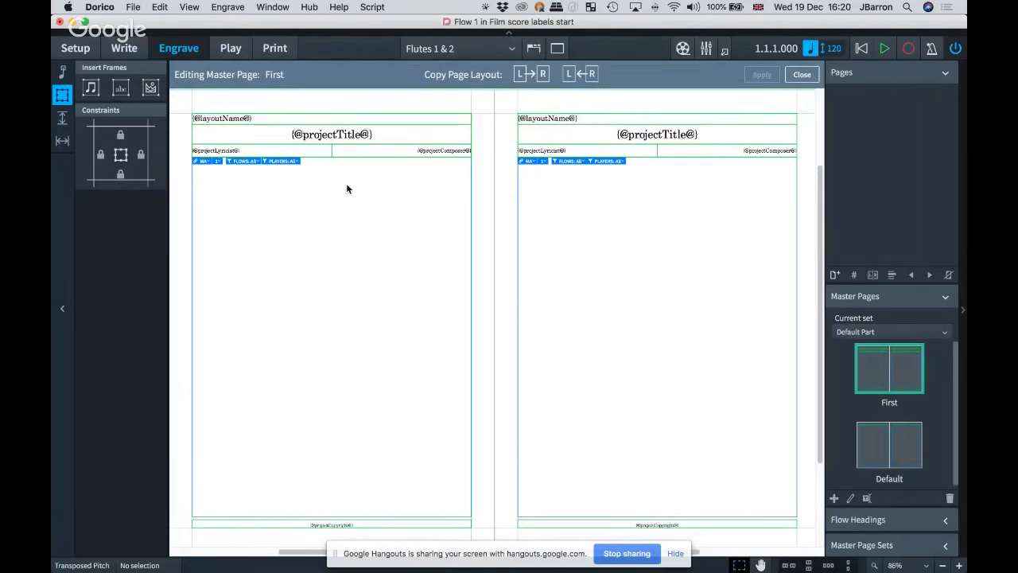
scroll(346, 193, "up", 2)
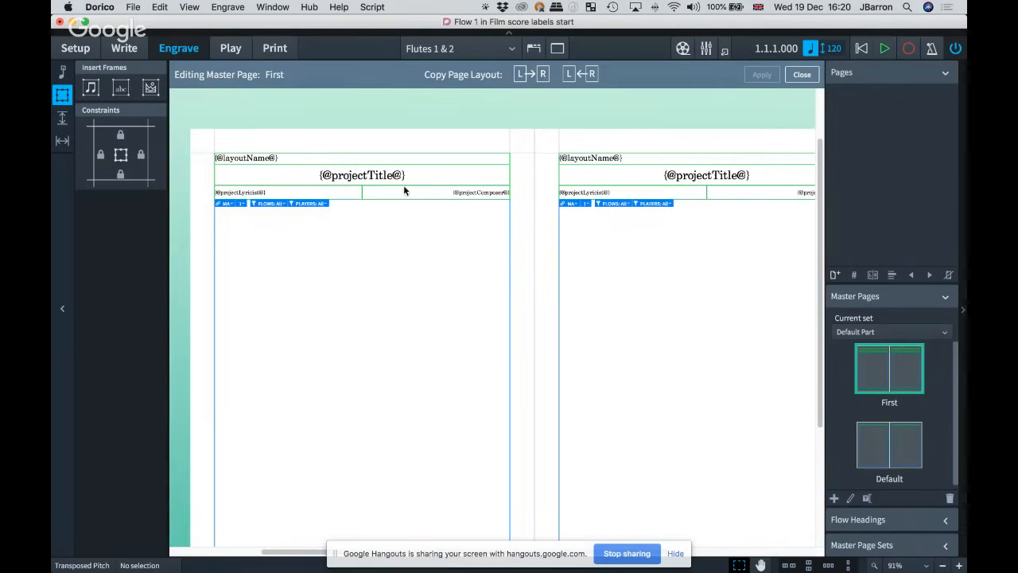
scroll(470, 198, "up", 3)
left_click(331, 158)
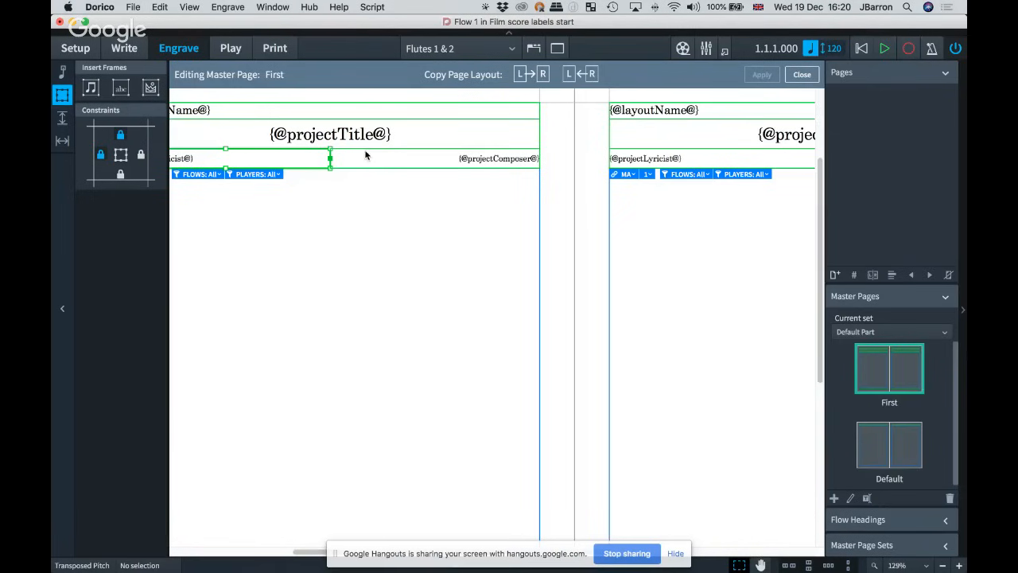
scroll(323, 188, "left", 2)
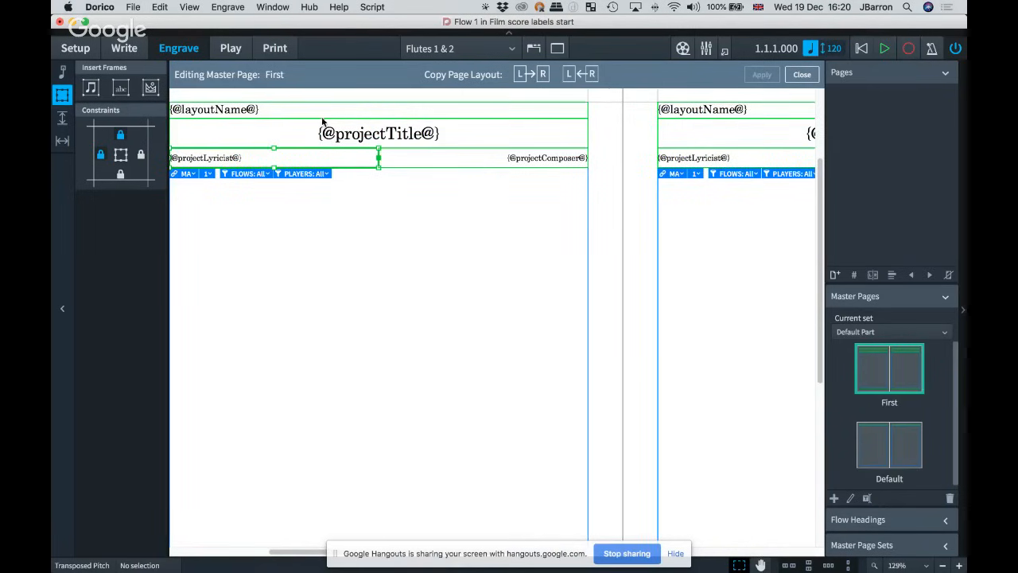
left_click(323, 126)
scroll(404, 140, "left", 2)
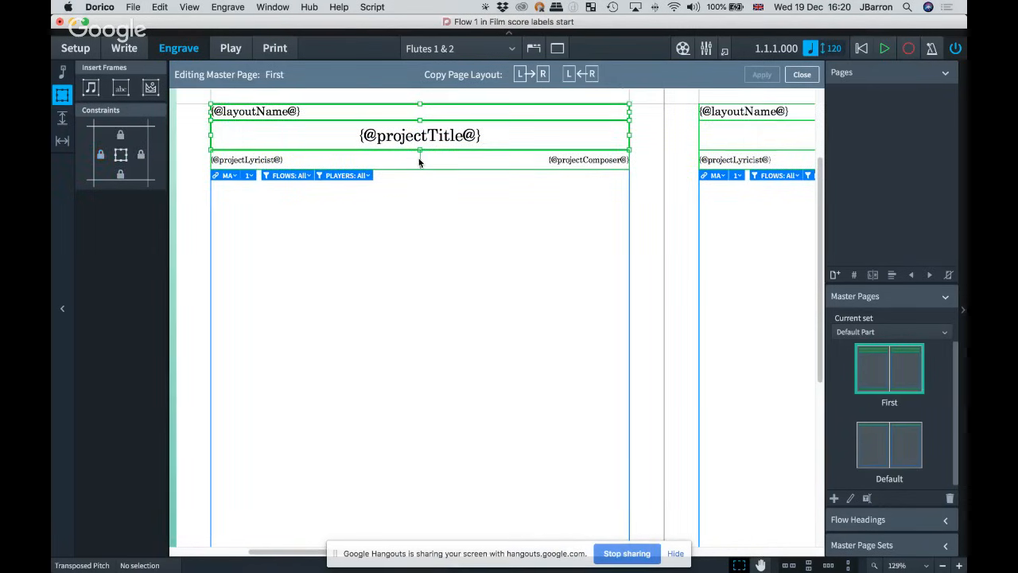
left_click(419, 159)
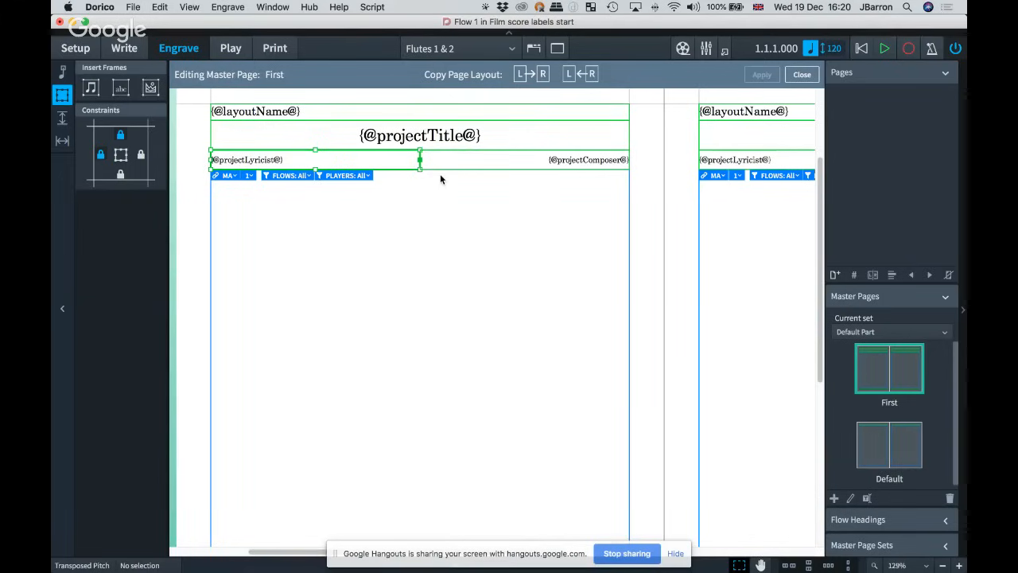
key("Tab")
key("Right")
key("Up")
key("Left")
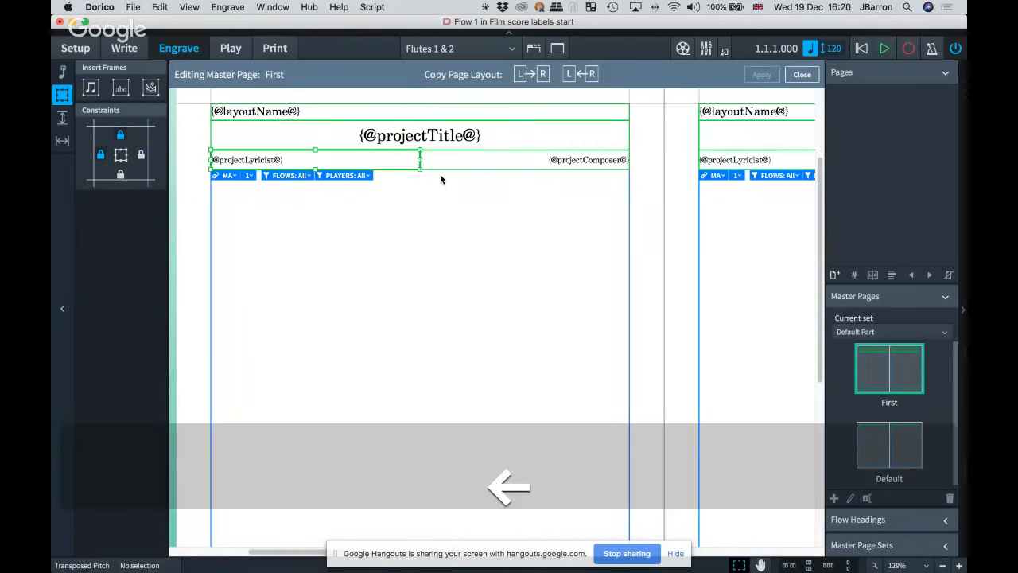
key("Up")
key("Up")
key("Down")
key("Down")
key("Right")
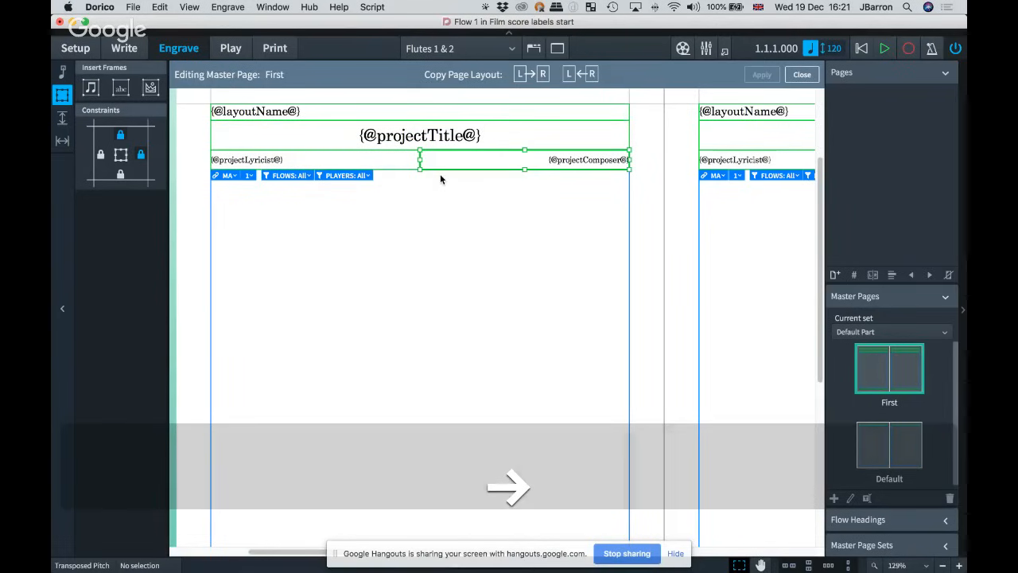
key("alt+super+Up")
key("alt+super+Up")
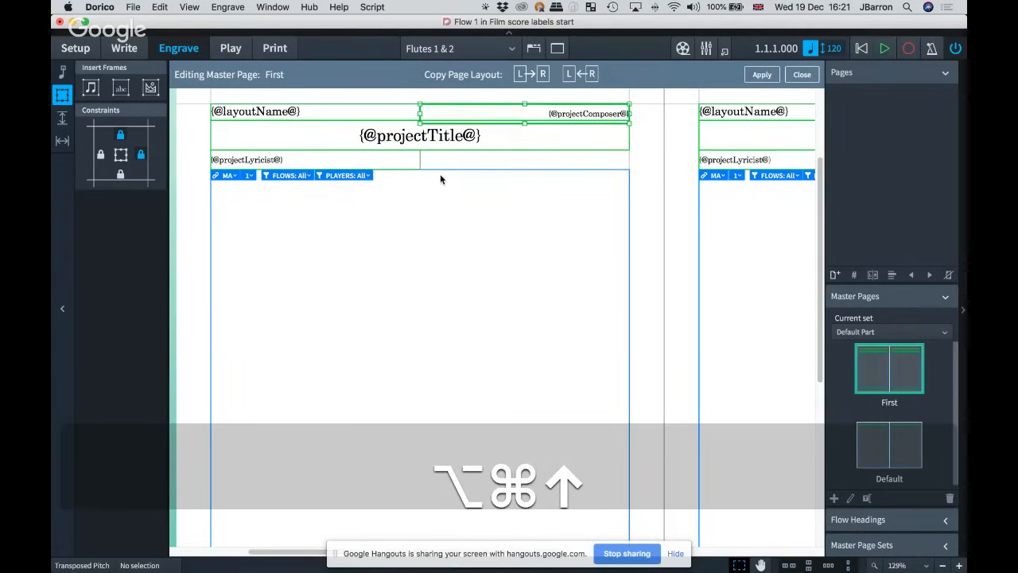
Step: Extend the bottom edge of the composer frame downward to make room for more credit lines
key("Tab")
key("Down")
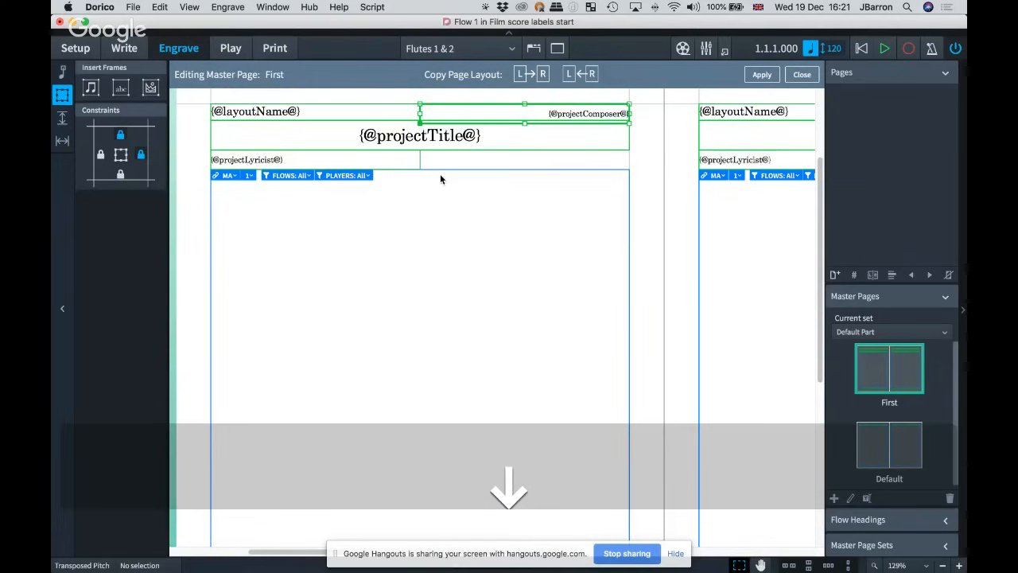
key("Right")
key("alt+super+Down")
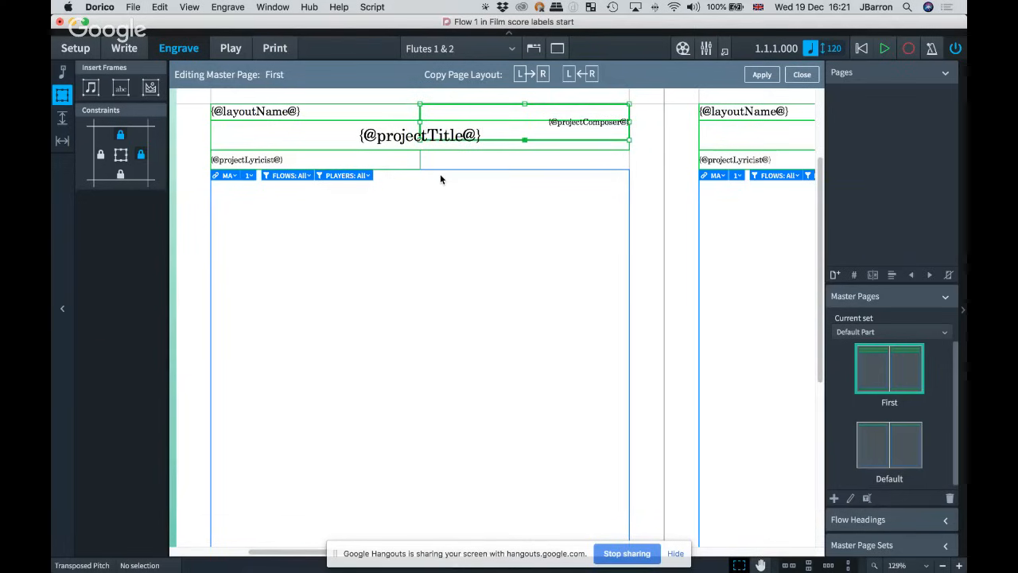
key("Tab")
key("Return")
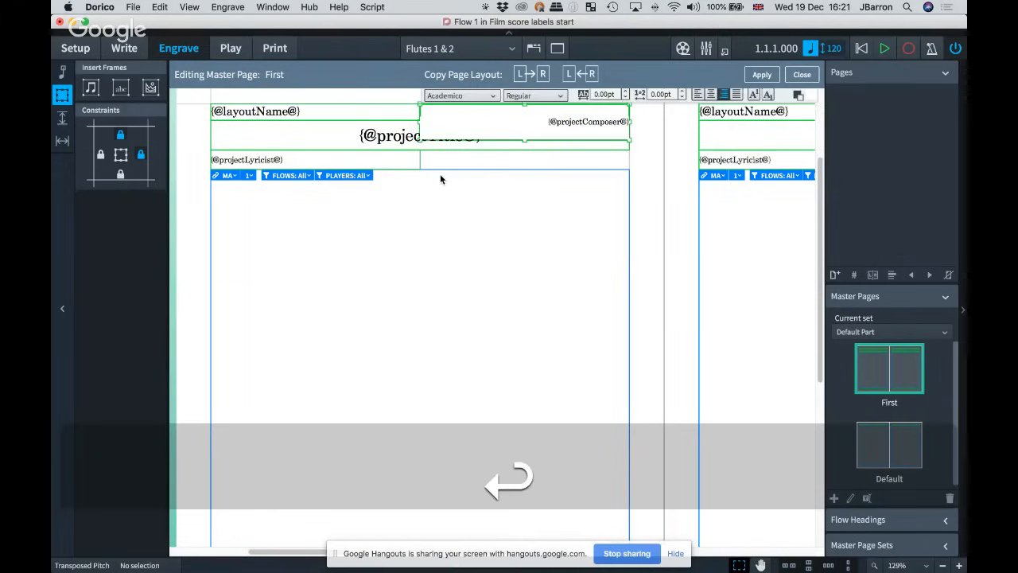
key("Down")
key("Return")
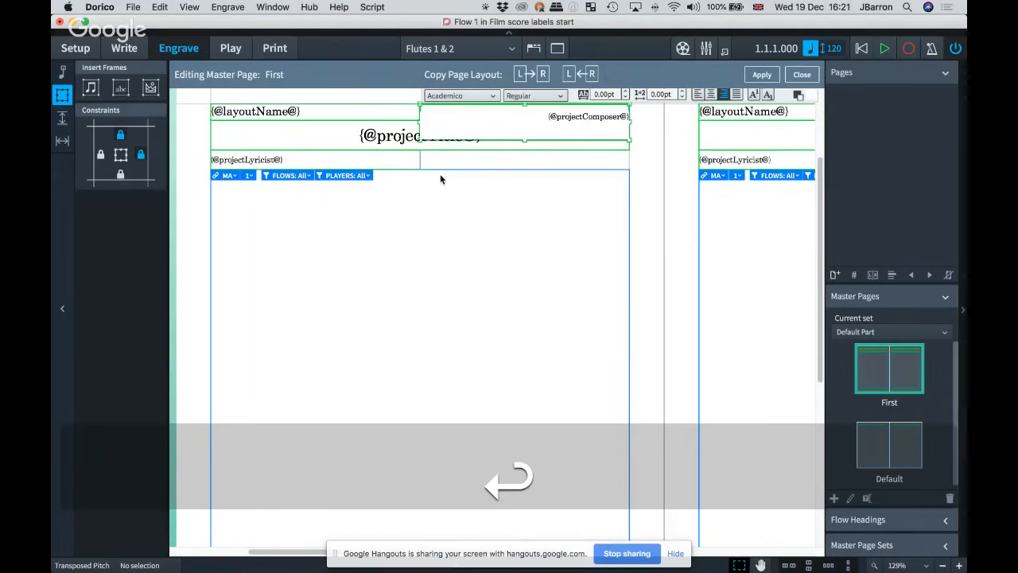
key("Up")
key("Left")
type("@@")
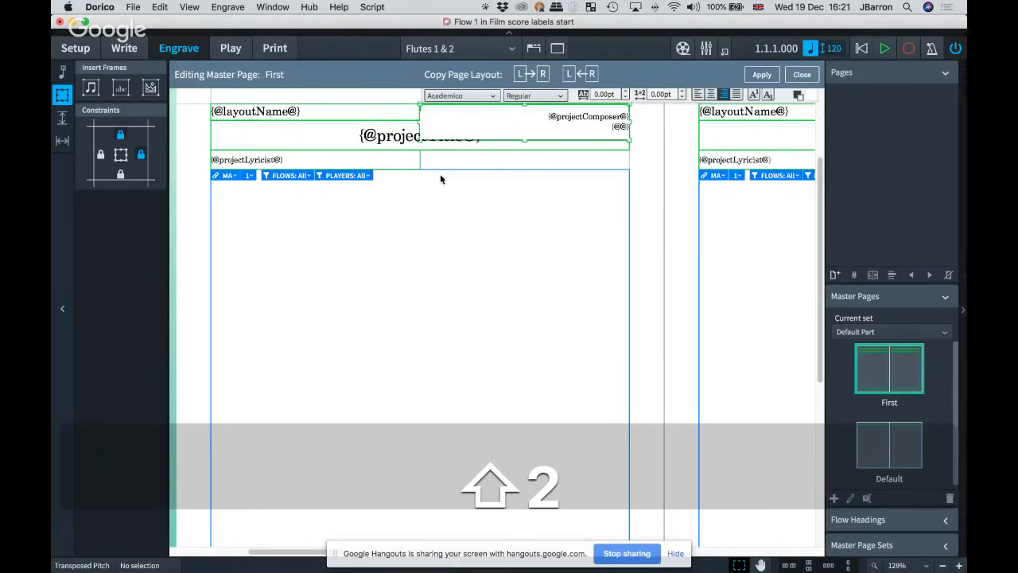
key("Left")
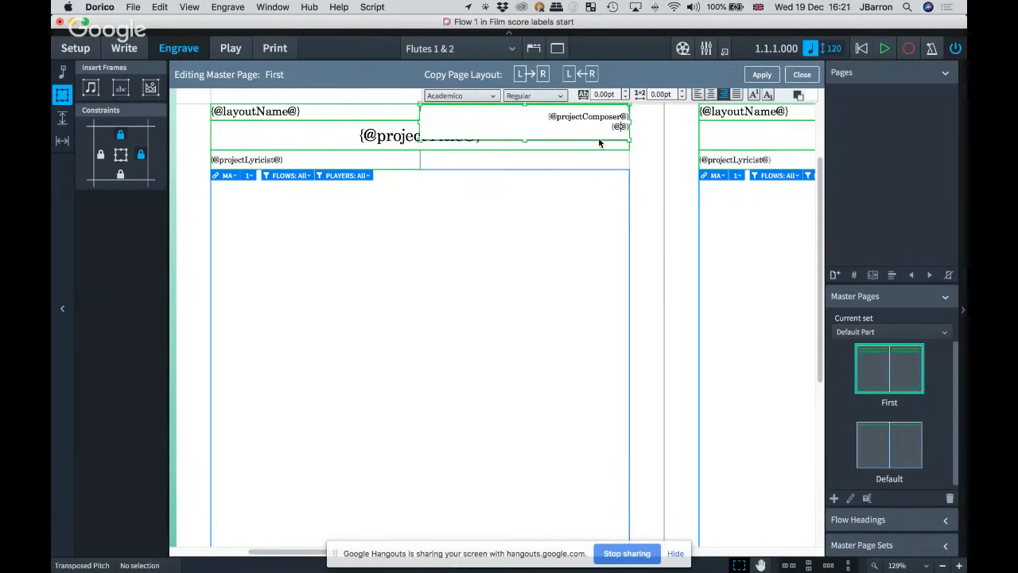
scroll(602, 141, "up", 8)
scroll(618, 150, "up", 5)
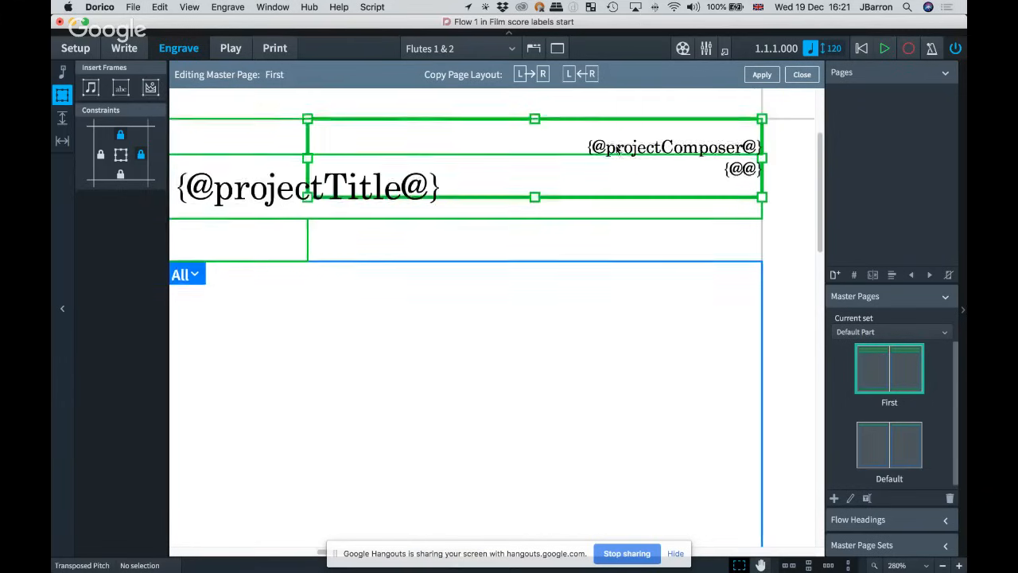
scroll(617, 149, "up", 3)
scroll(617, 149, "right", 2)
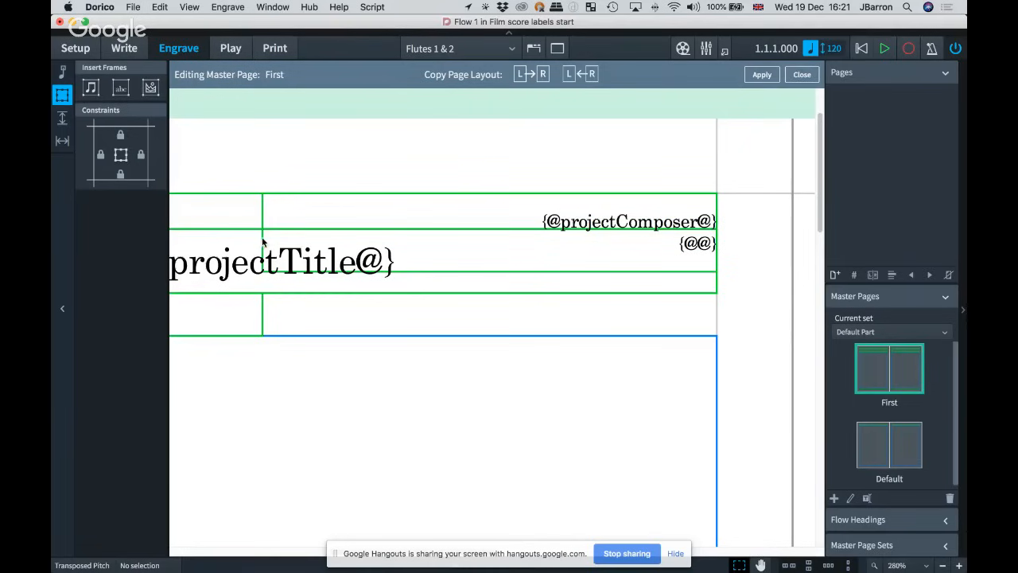
left_click(263, 239)
key("Return")
key("Tab")
key("Return")
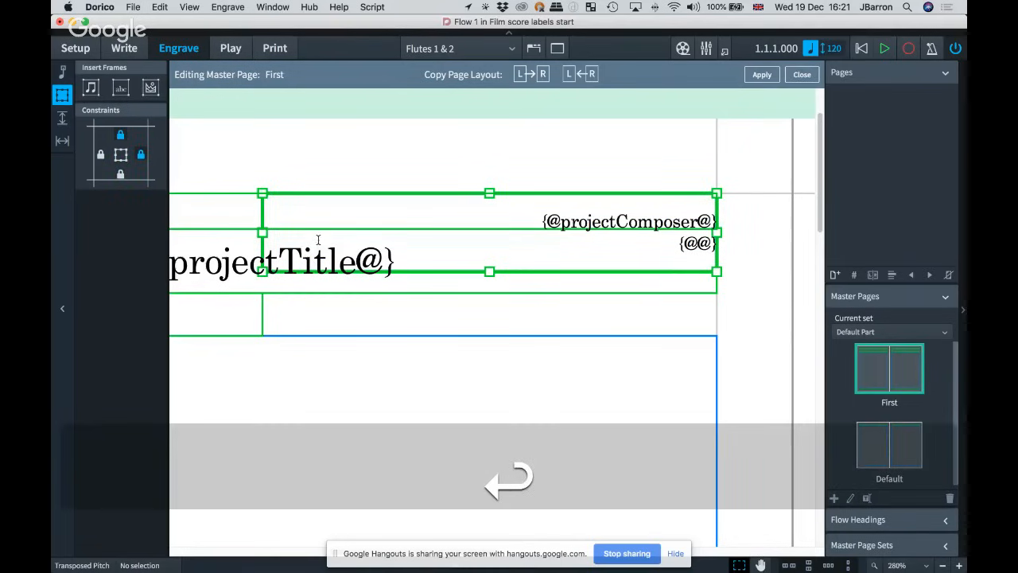
key("Down")
key("Right")
key("Down")
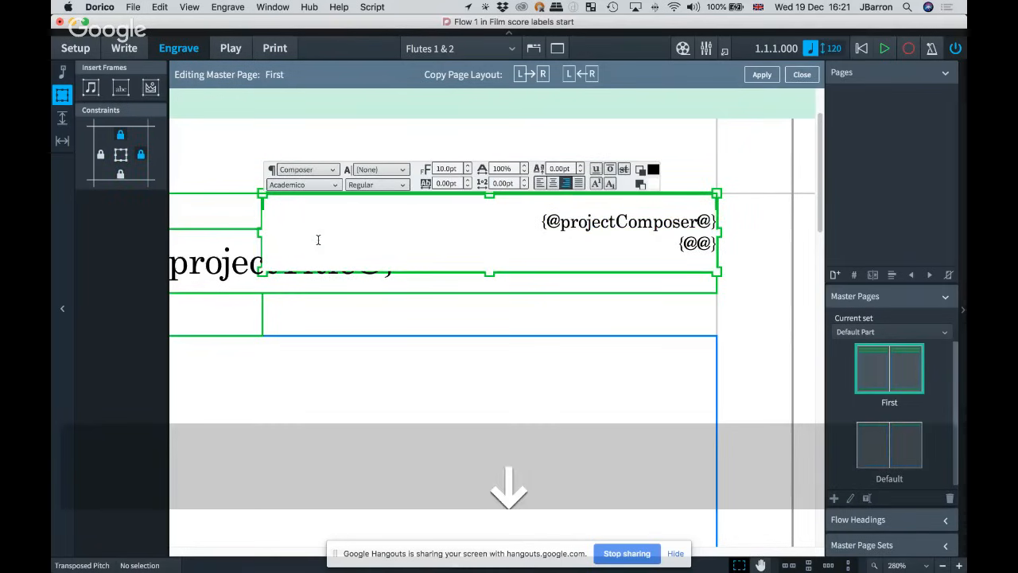
key("Left")
type("proj")
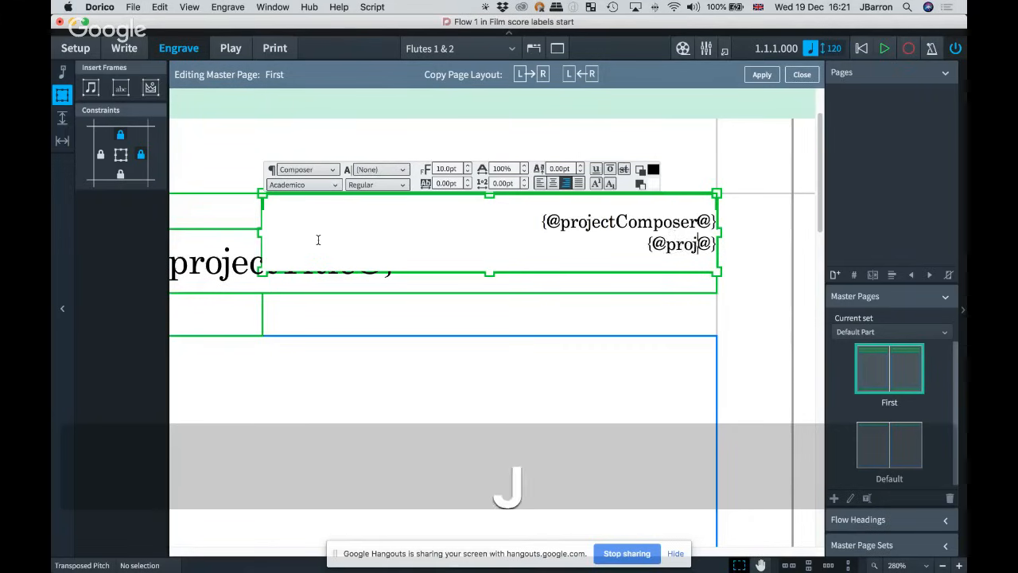
type("ectArrang")
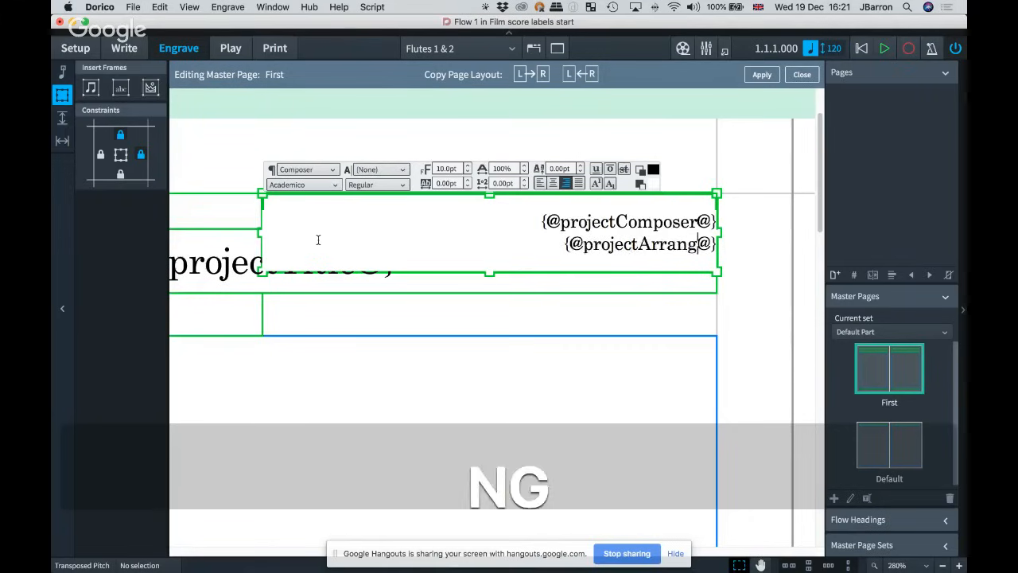
type("er")
key("Left")
key("alt+Left")
type("A")
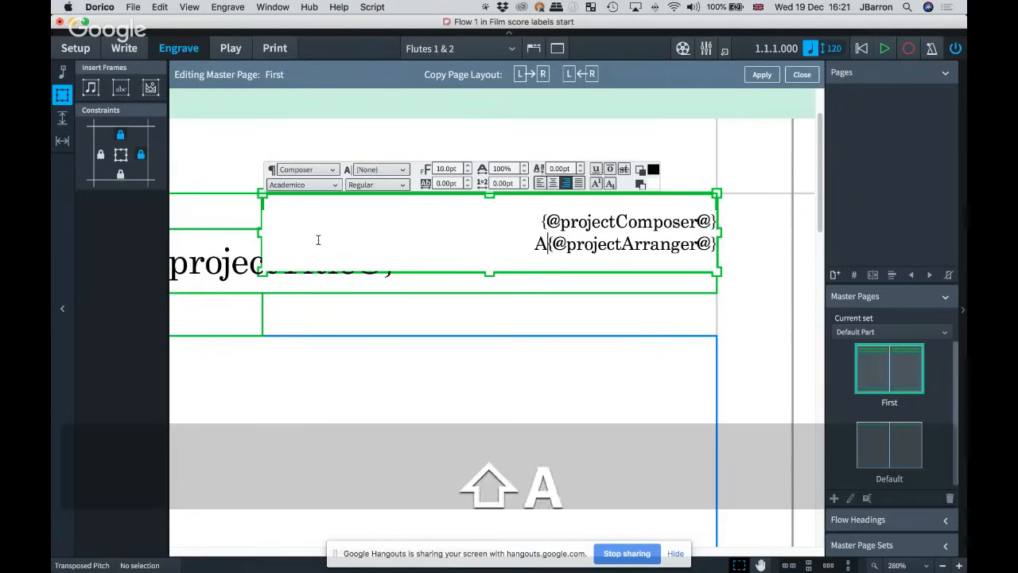
type("rr.")
key("Down")
key("Right")
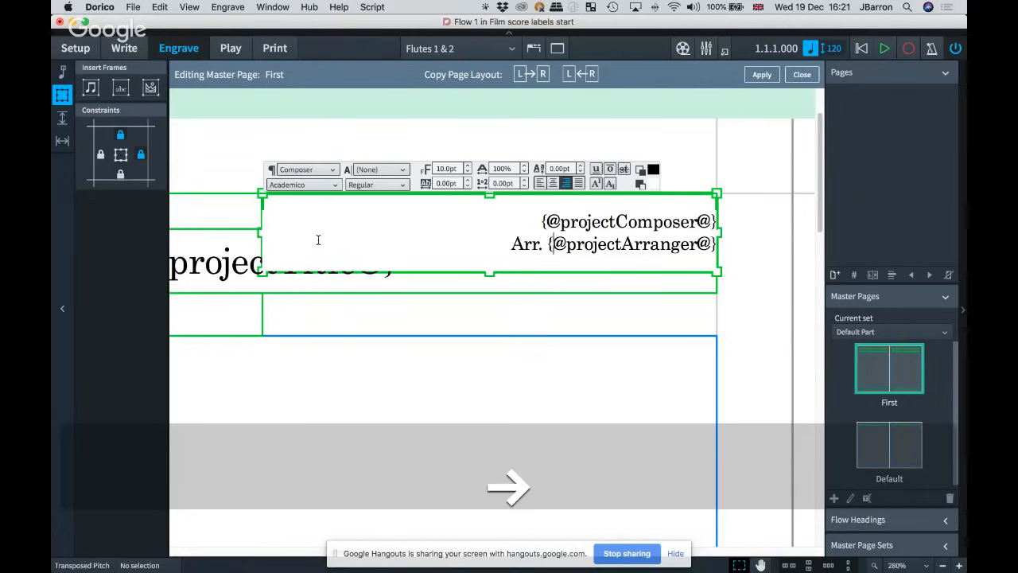
key("alt+Right")
key("Return")
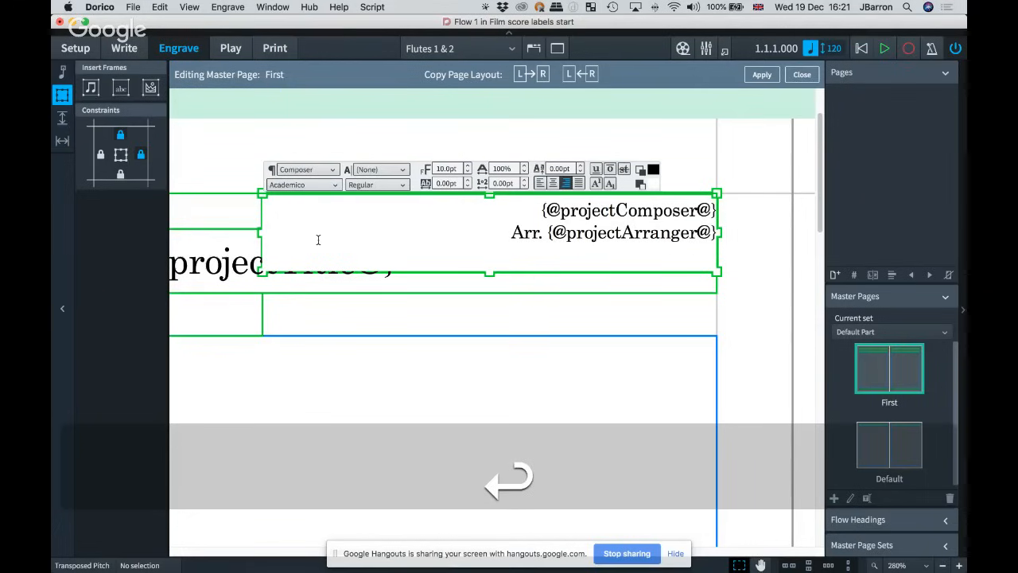
type("Orch. {}")
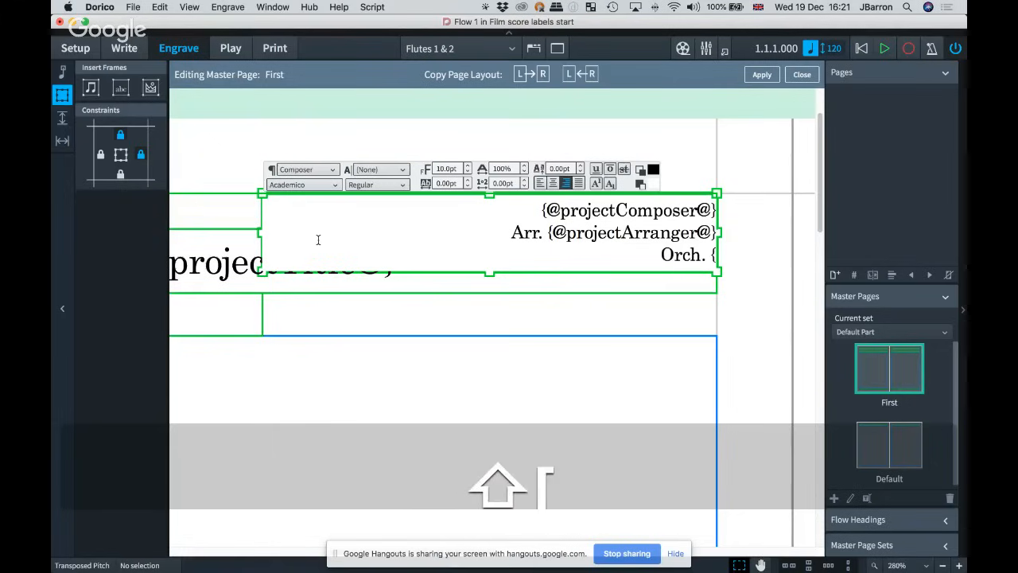
type("@@")
key("Left")
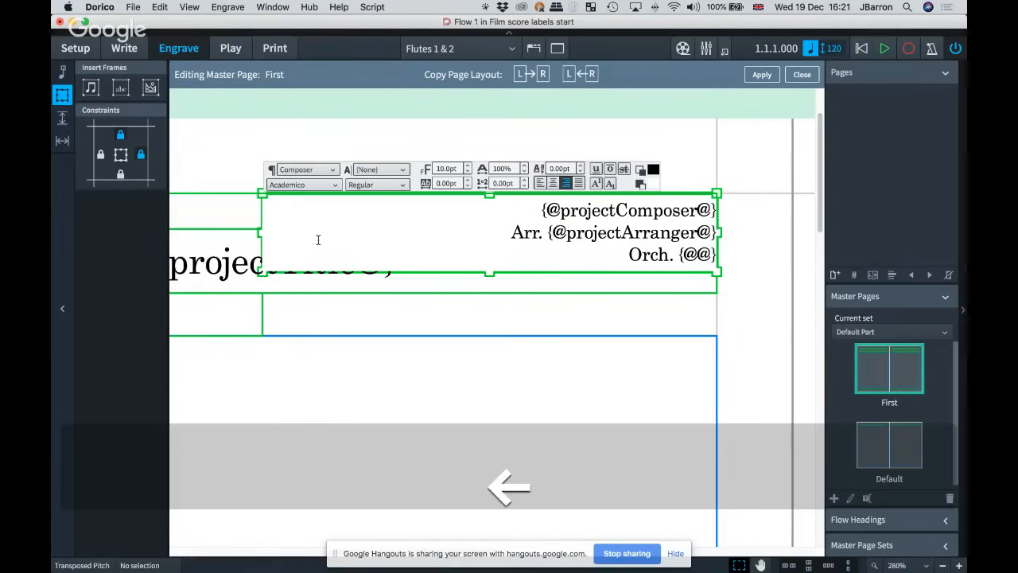
type("projectCo")
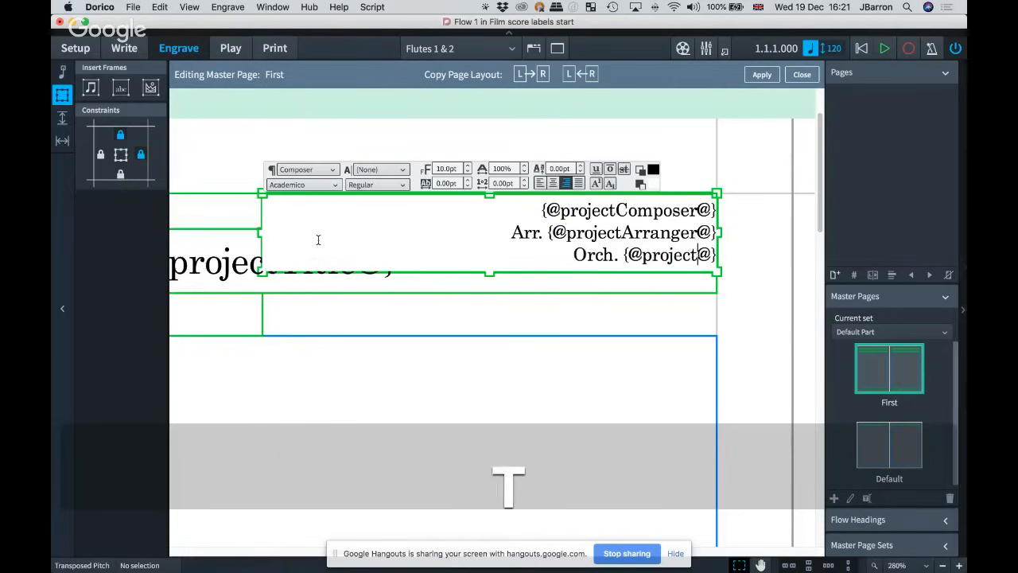
type("pyist")
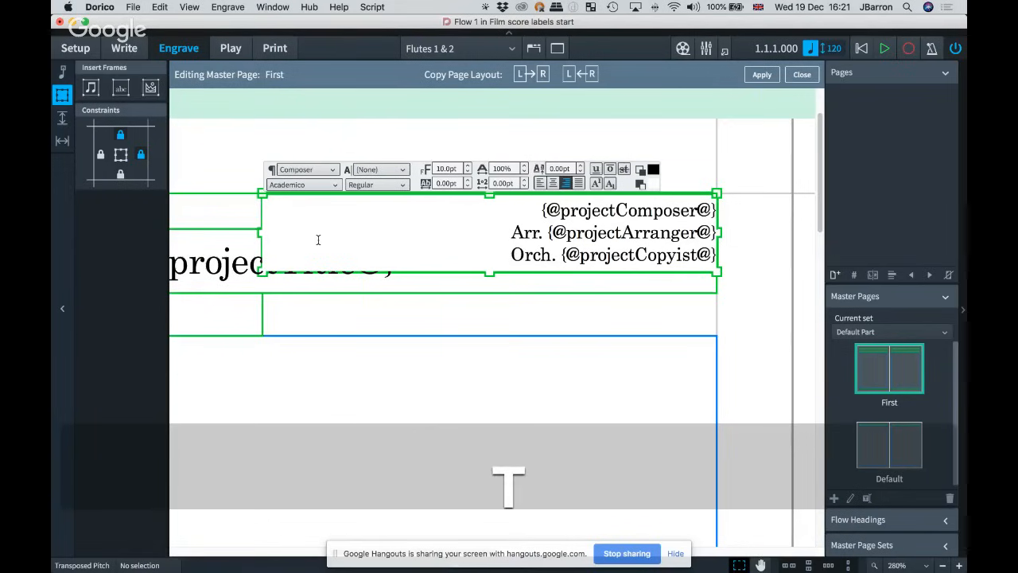
left_click_drag(541, 211, 726, 220)
left_click(373, 185)
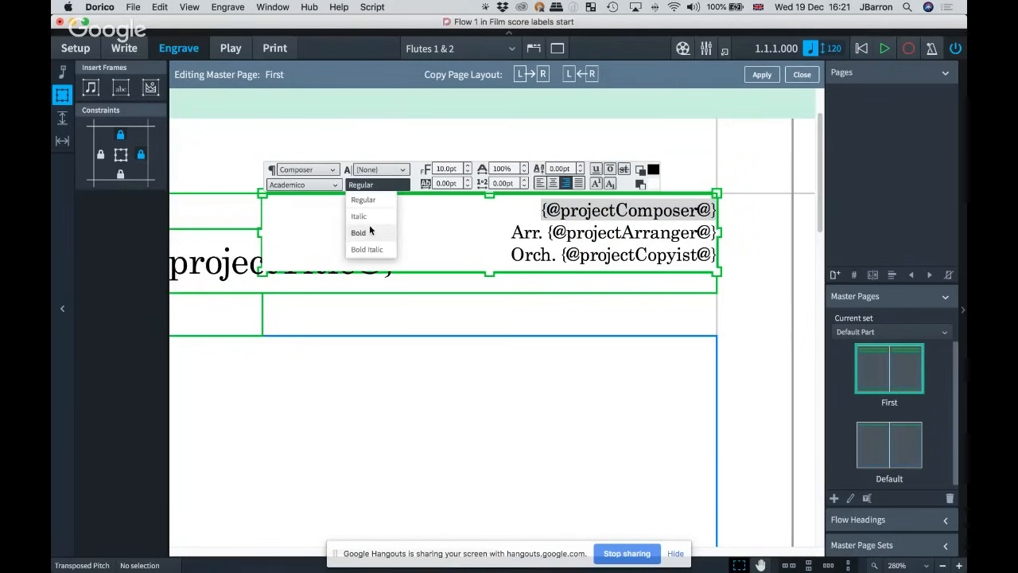
left_click(365, 233)
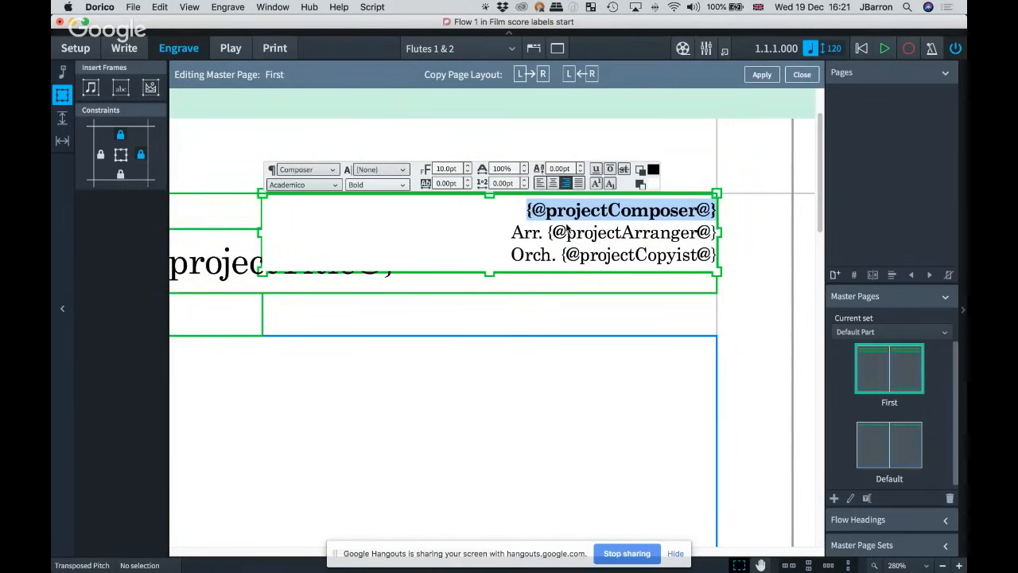
key("Escape")
scroll(498, 230, "left", 4)
scroll(498, 230, "down", 1)
key("x")
scroll(498, 232, "down", 1)
scroll(498, 231, "left", 2)
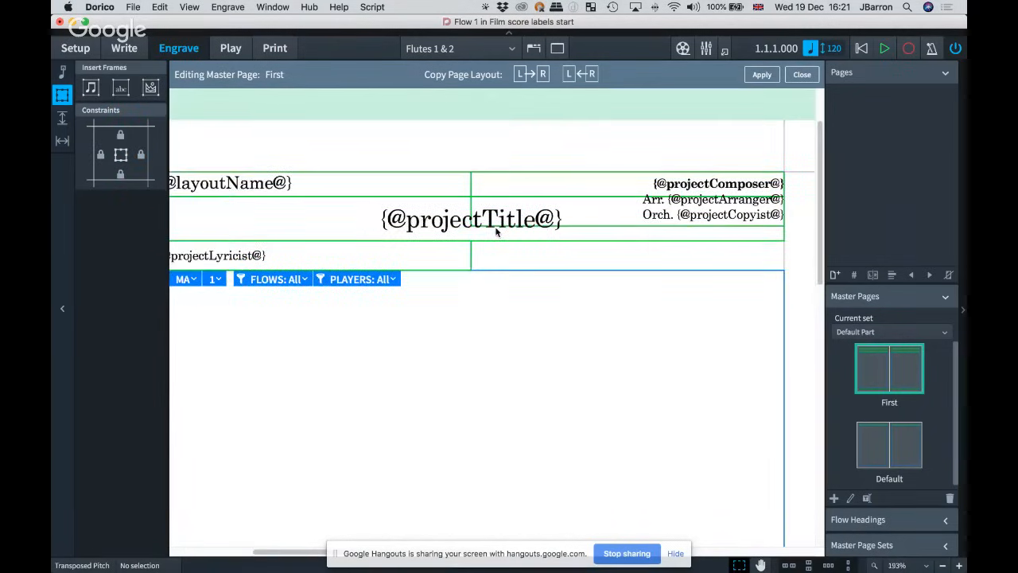
scroll(513, 234, "down", 1)
scroll(512, 234, "left", 1)
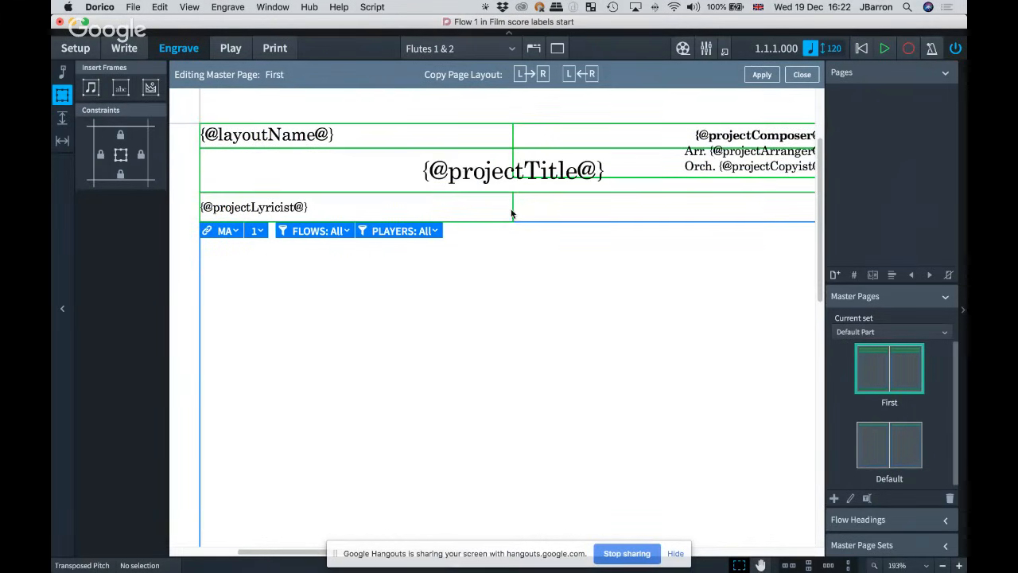
left_click_drag(512, 215, 750, 212)
scroll(586, 204, "left", 3)
scroll(586, 205, "up", 1)
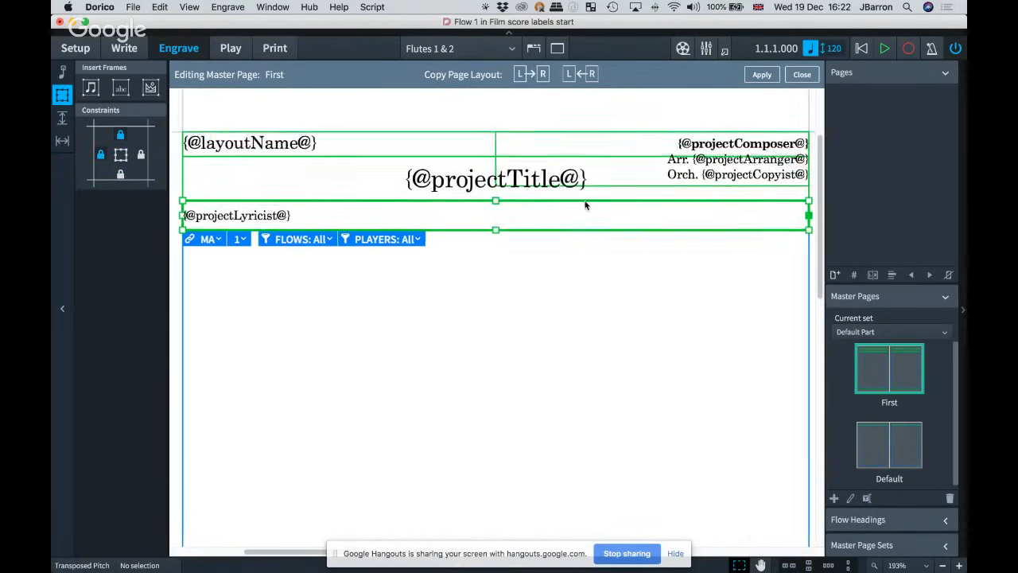
key("Return")
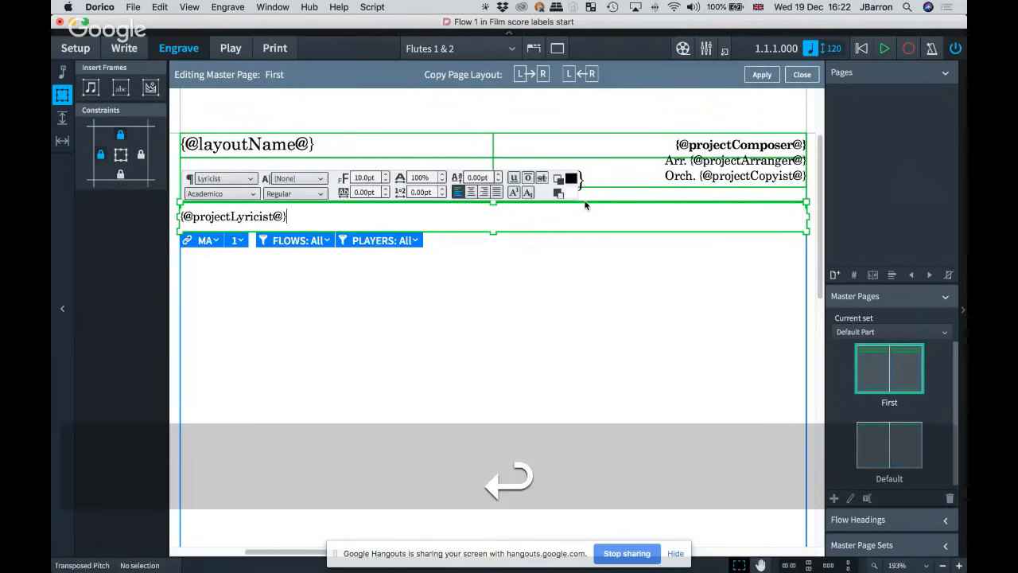
key("super+a")
left_click(471, 192)
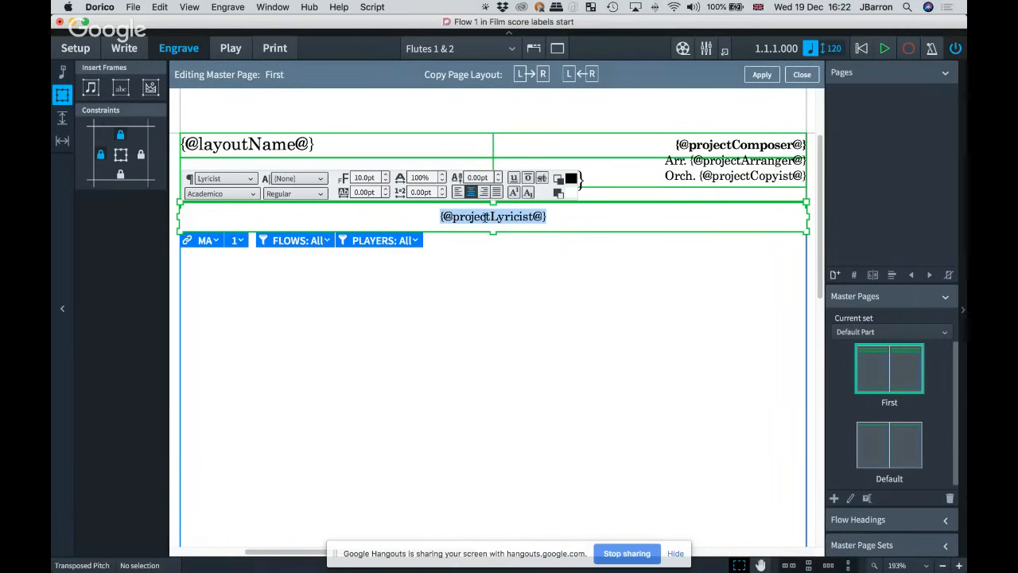
left_click(524, 218)
key("Right")
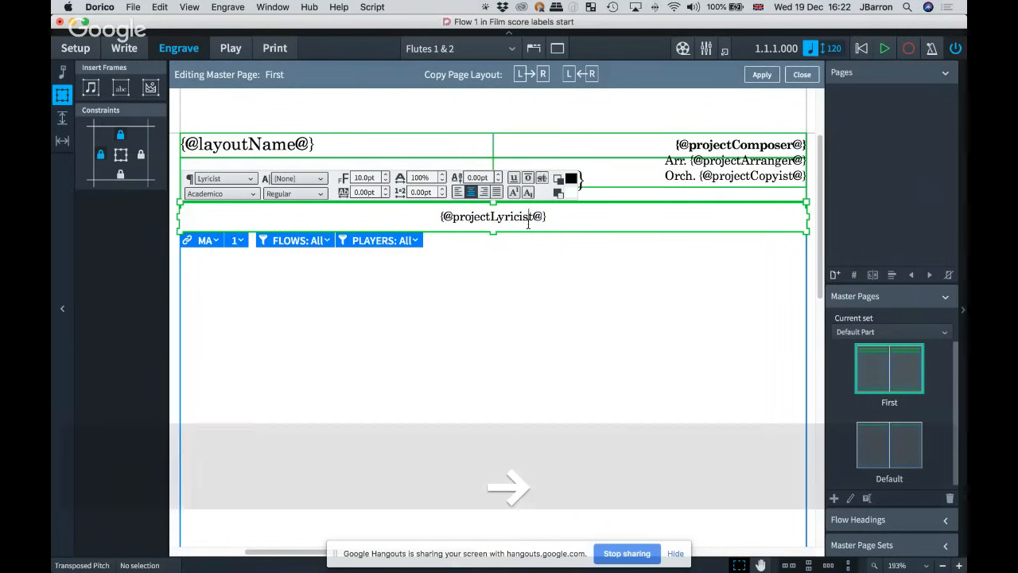
key("BackSpace")
key("BackSpace")
key("BackSpace")
key("BackSpace")
key("BackSpace")
key("BackSpace")
key("BackSpace")
key("BackSpace")
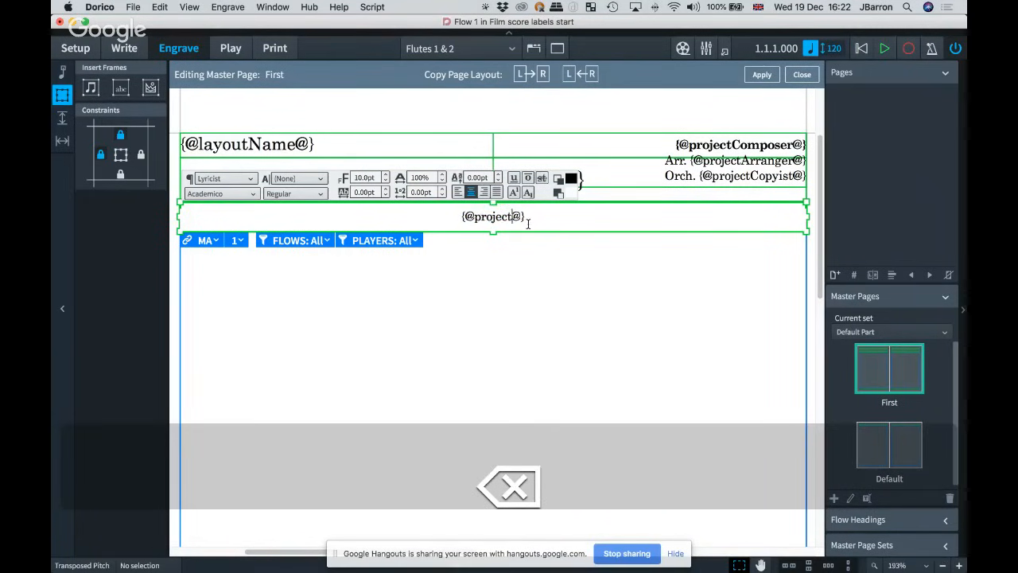
type("Subtitle")
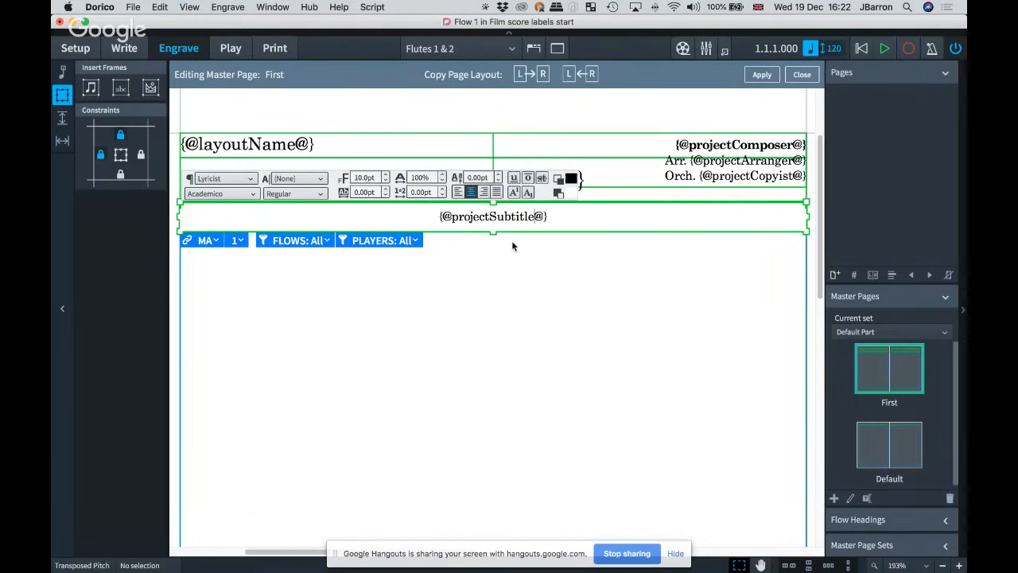
left_click(511, 242)
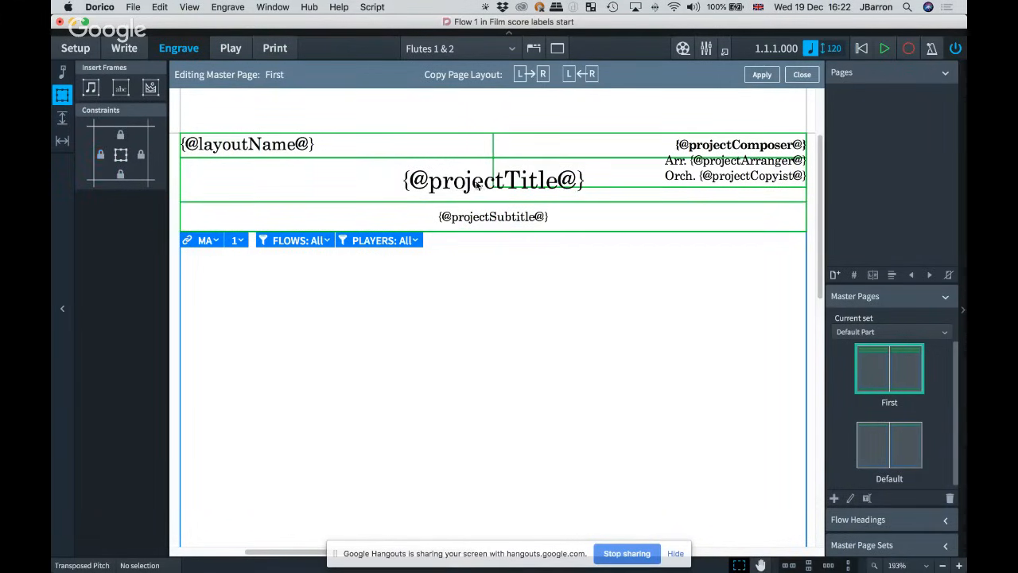
double_click(478, 185)
key("super+a")
left_click(294, 148)
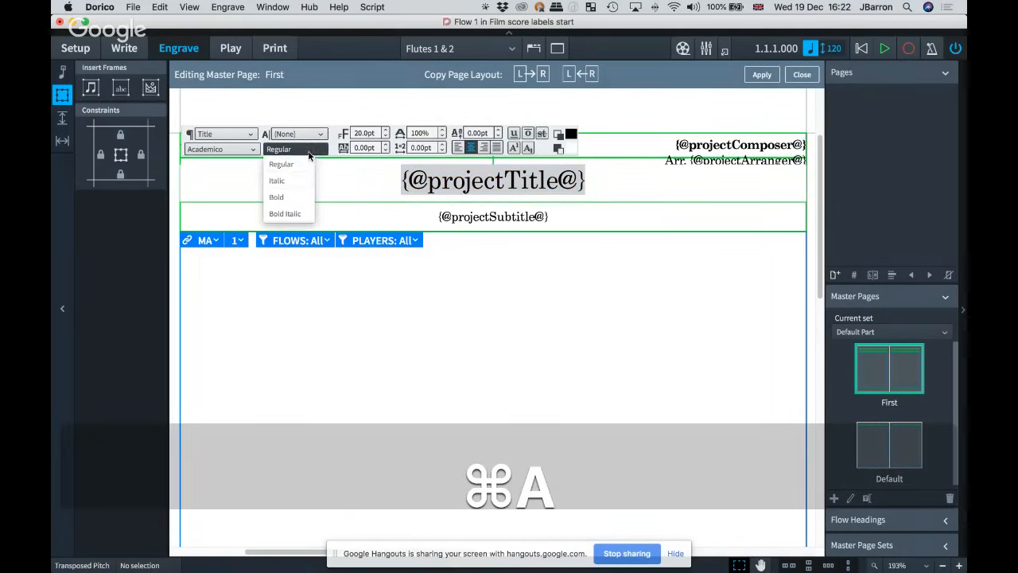
left_click(297, 196)
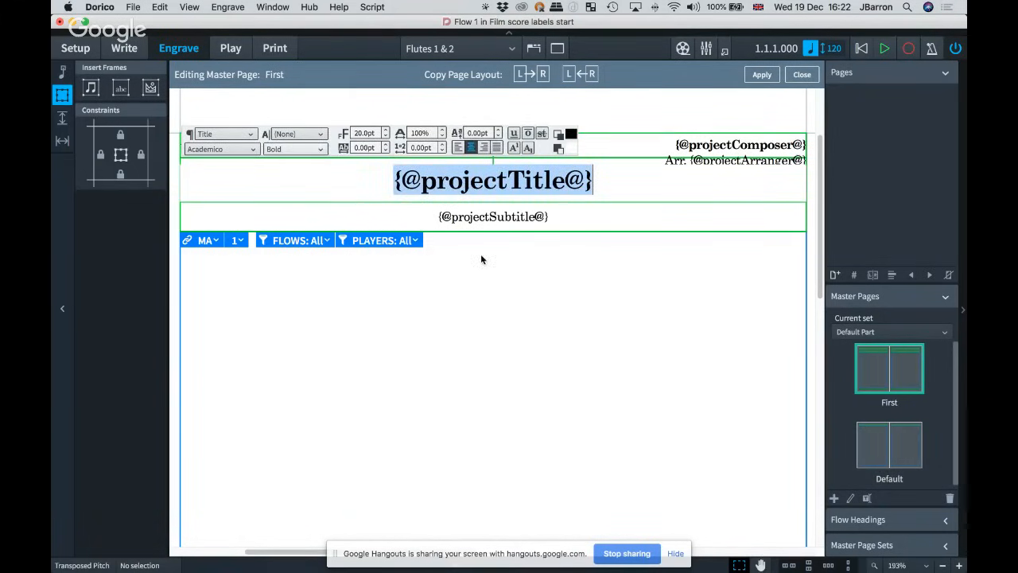
key("Escape")
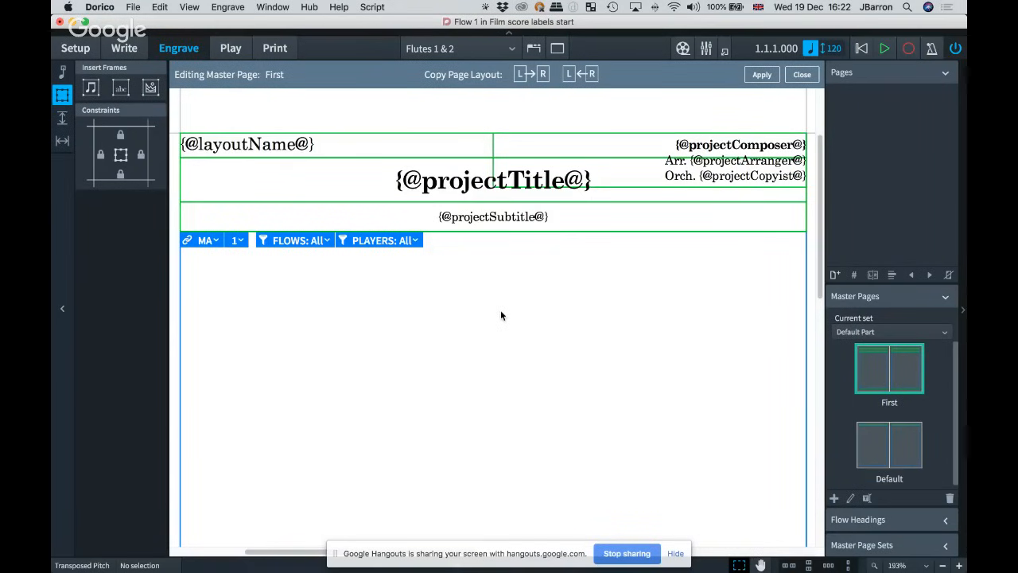
Step: Copy the left page's layout to the right page of the First master page and close the master page editor
scroll(501, 316, "down", 3)
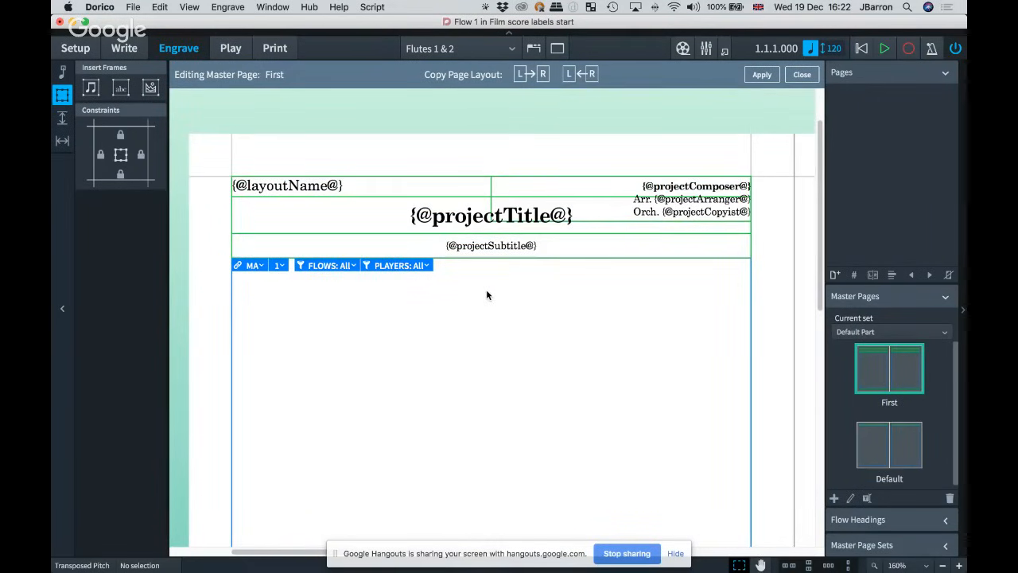
scroll(563, 287, "right", 10)
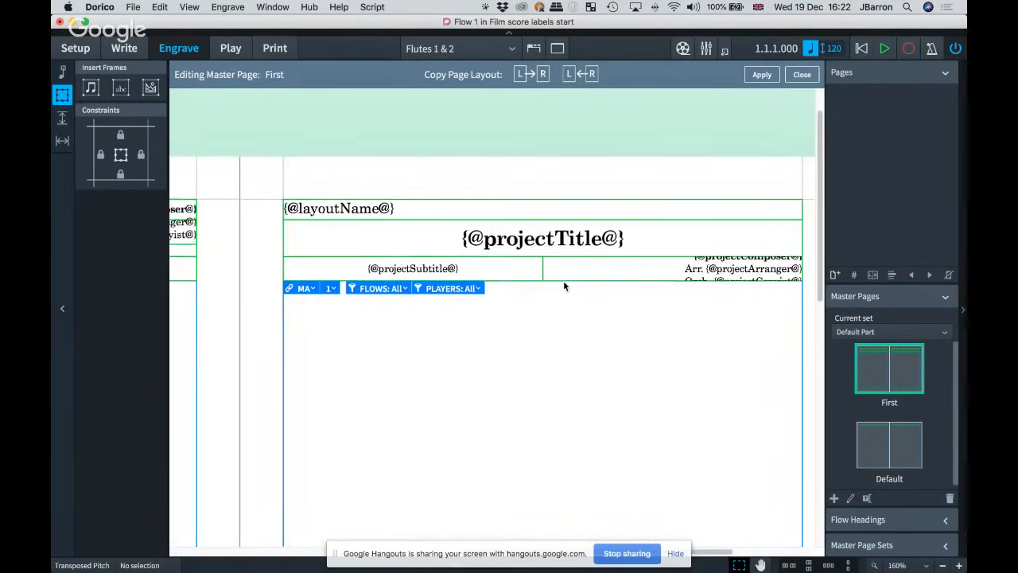
scroll(563, 280, "left", 3)
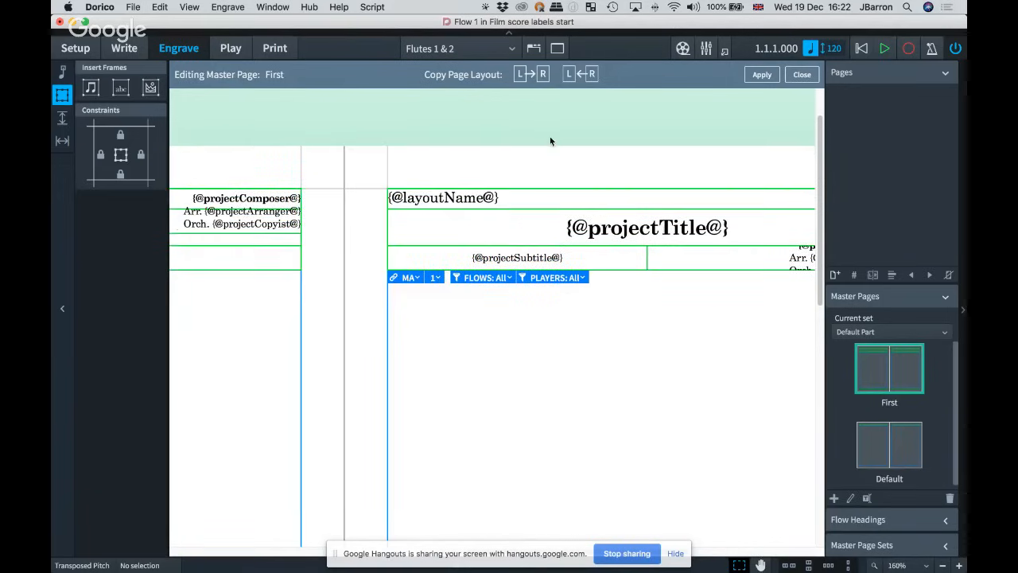
left_click(533, 74)
scroll(597, 227, "right", 3)
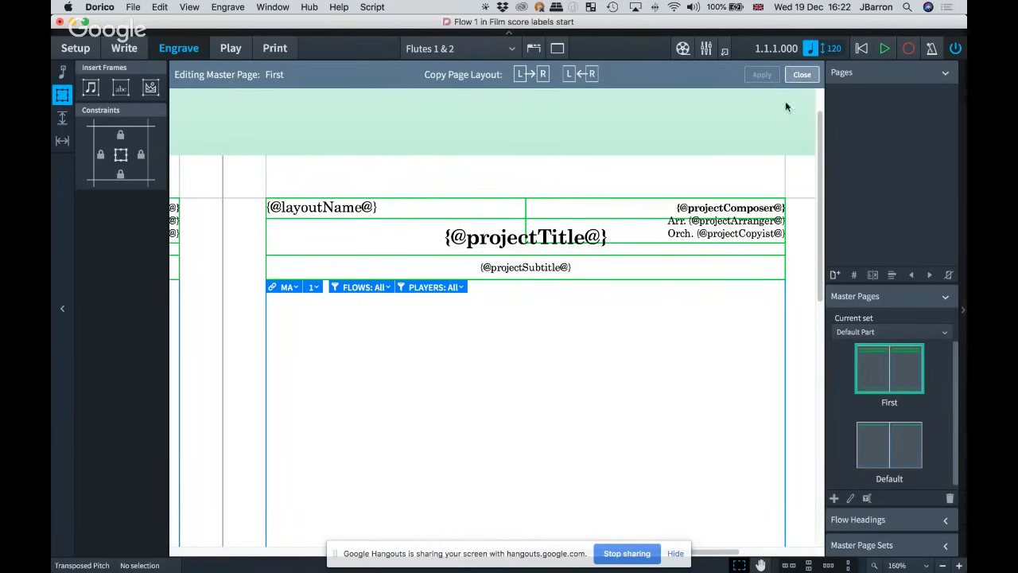
left_click(802, 74)
Step: Check both pages of the Flutes 1 & 2 part and open the Default master page for editing
scroll(454, 214, "down", 2)
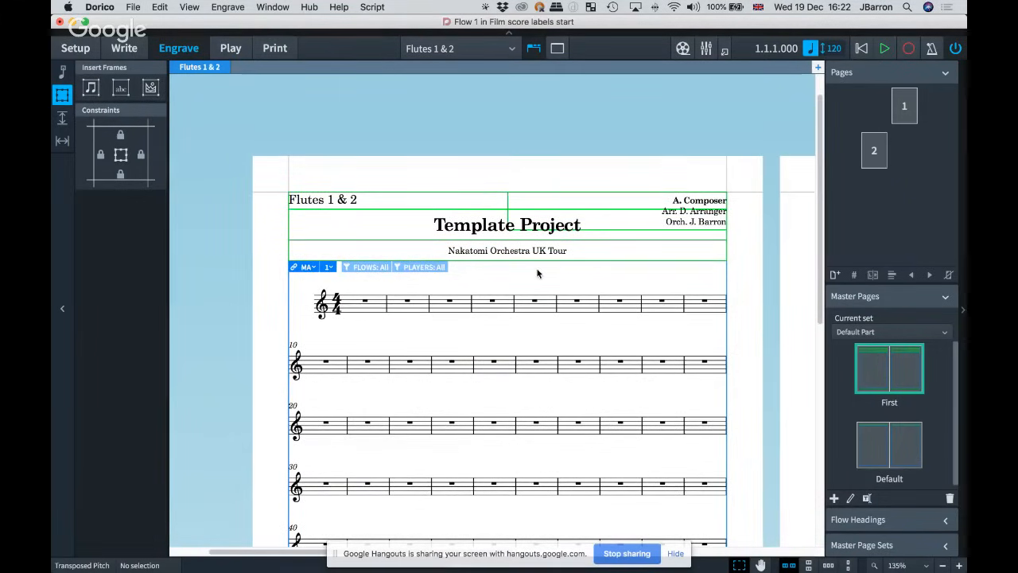
scroll(538, 272, "right", 10)
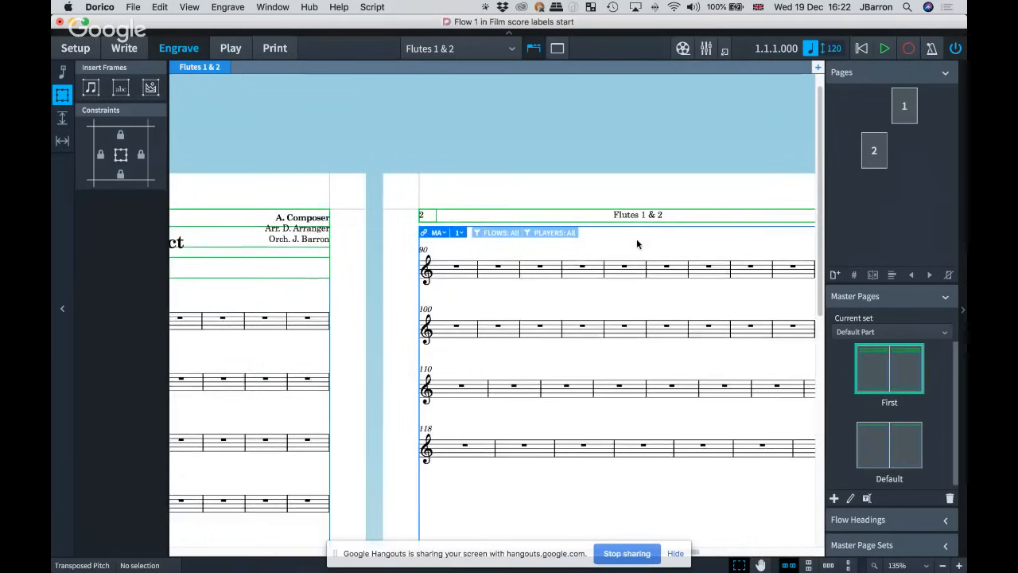
scroll(588, 223, "right", 3)
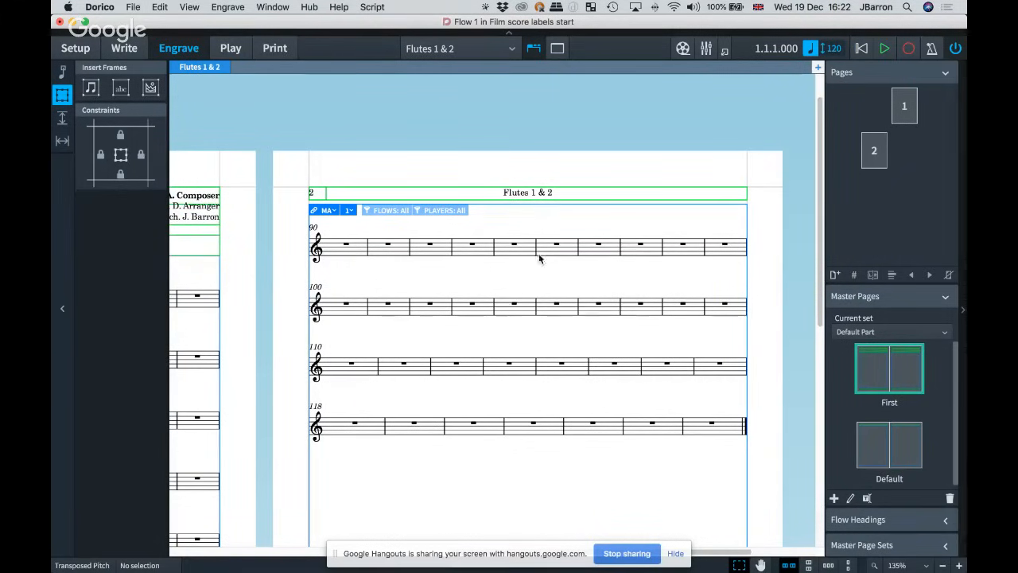
scroll(539, 258, "down", 5)
scroll(537, 269, "up", 5)
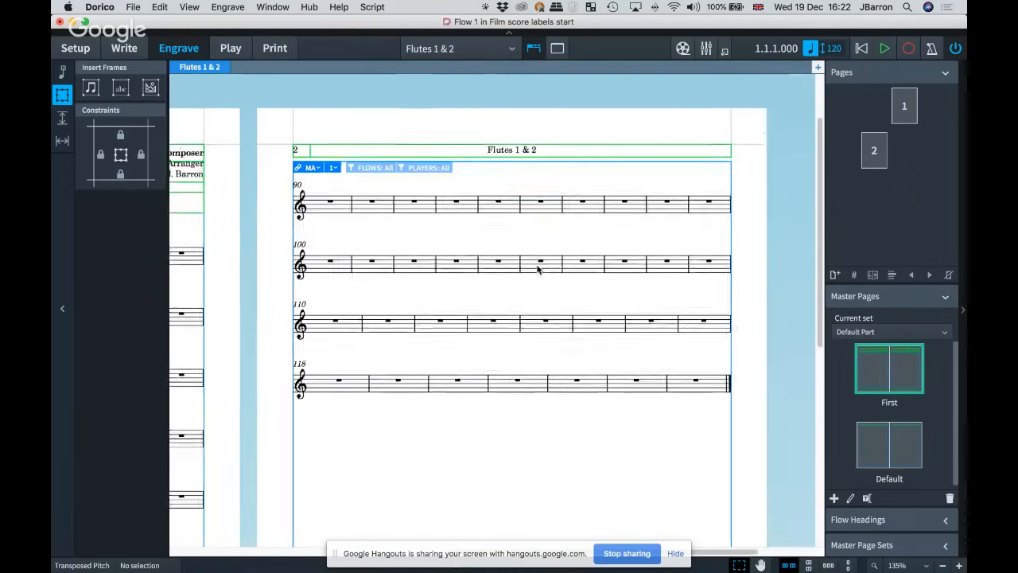
left_click(865, 452)
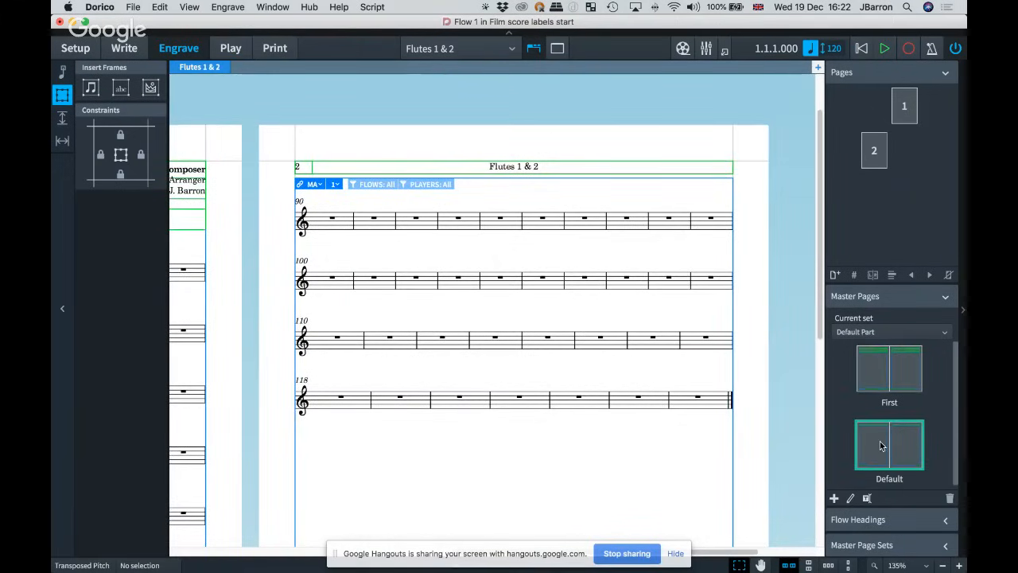
double_click(879, 445)
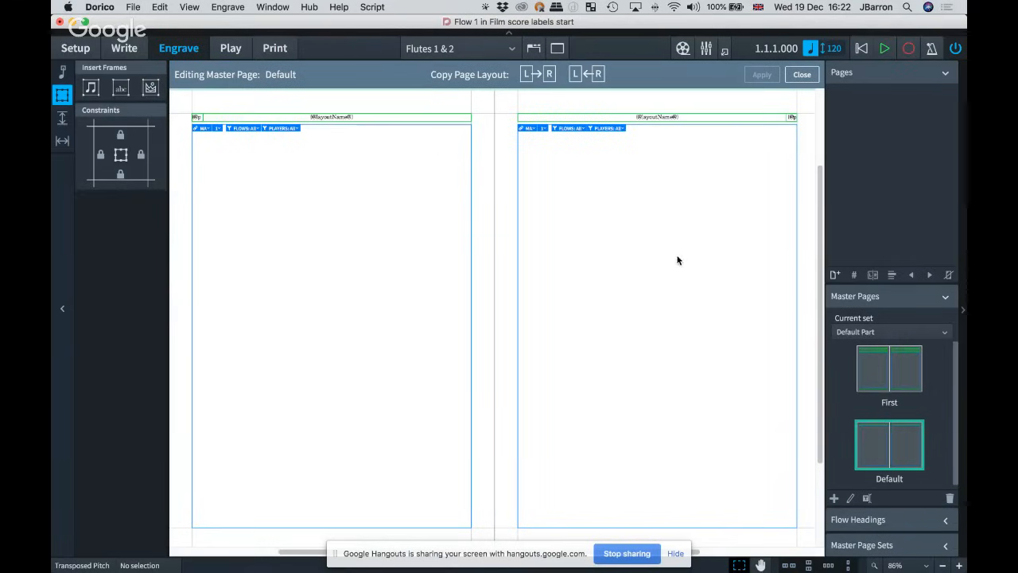
key("z")
scroll(337, 137, "up", 4)
scroll(337, 138, "left", 4)
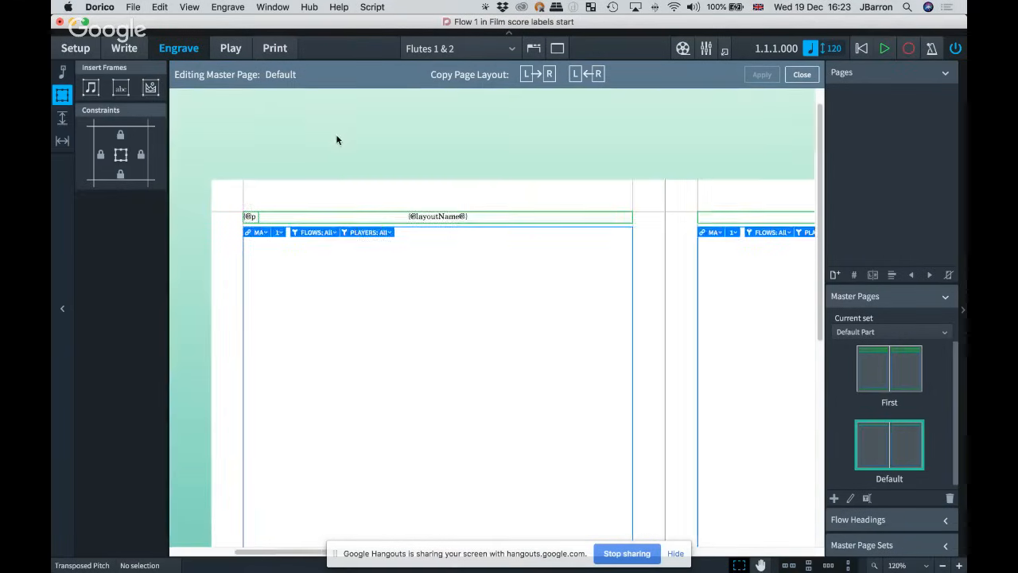
key("z")
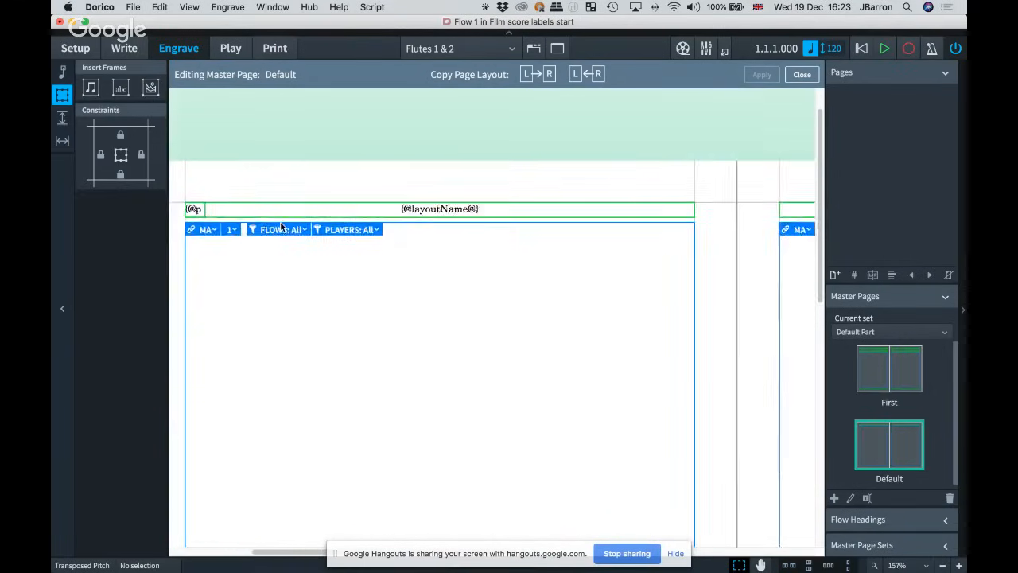
scroll(280, 223, "left", 1)
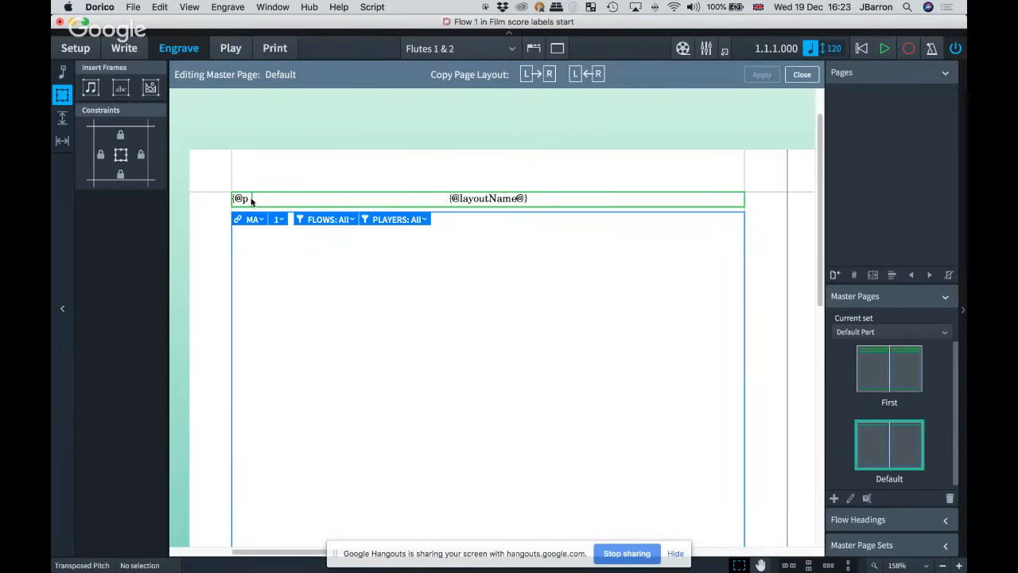
left_click(251, 202)
key("z")
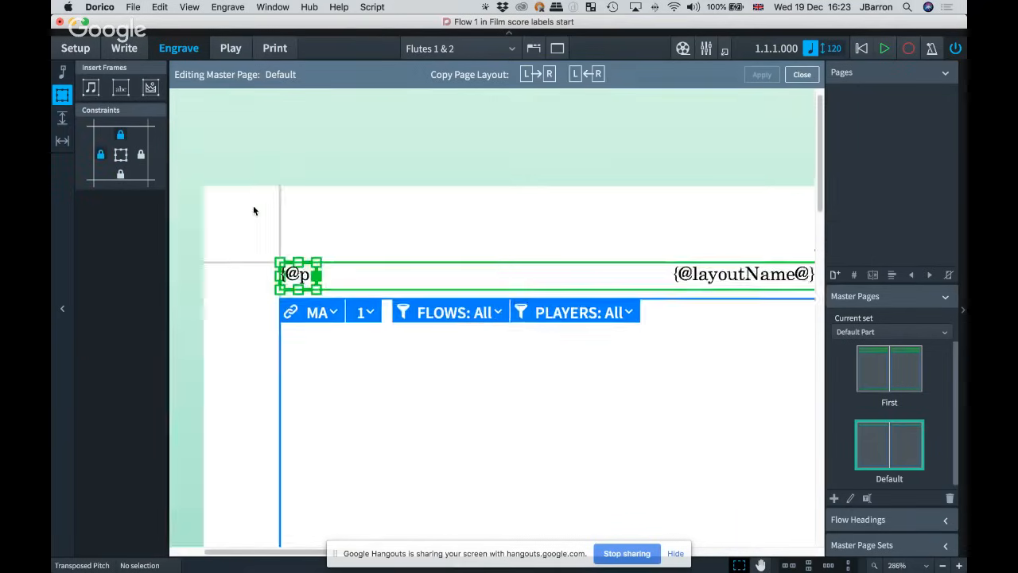
key("alt+super+Right")
key("alt+super+Right")
key("alt+super+Right")
key("alt+super+Right")
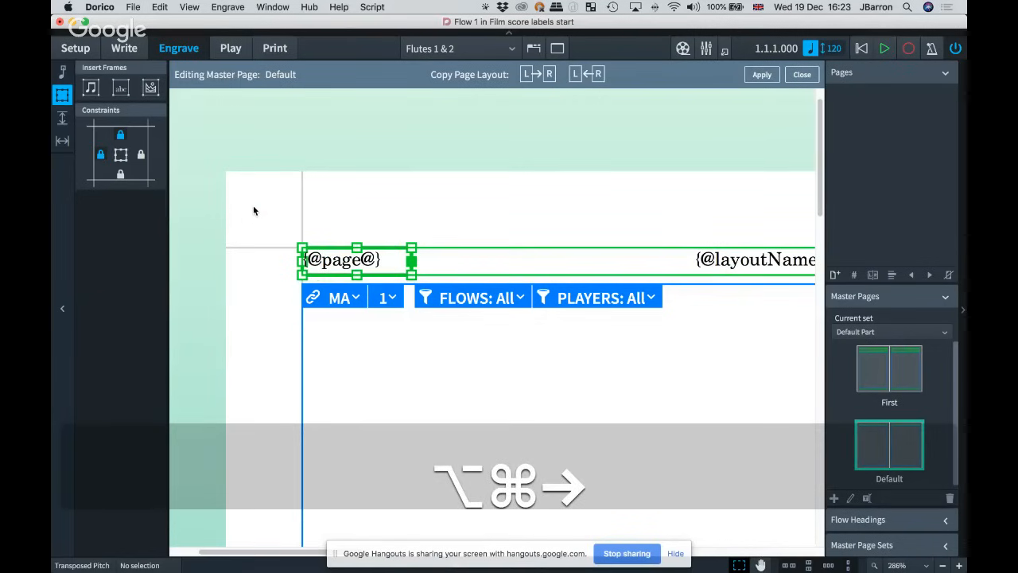
key("alt+super+Left")
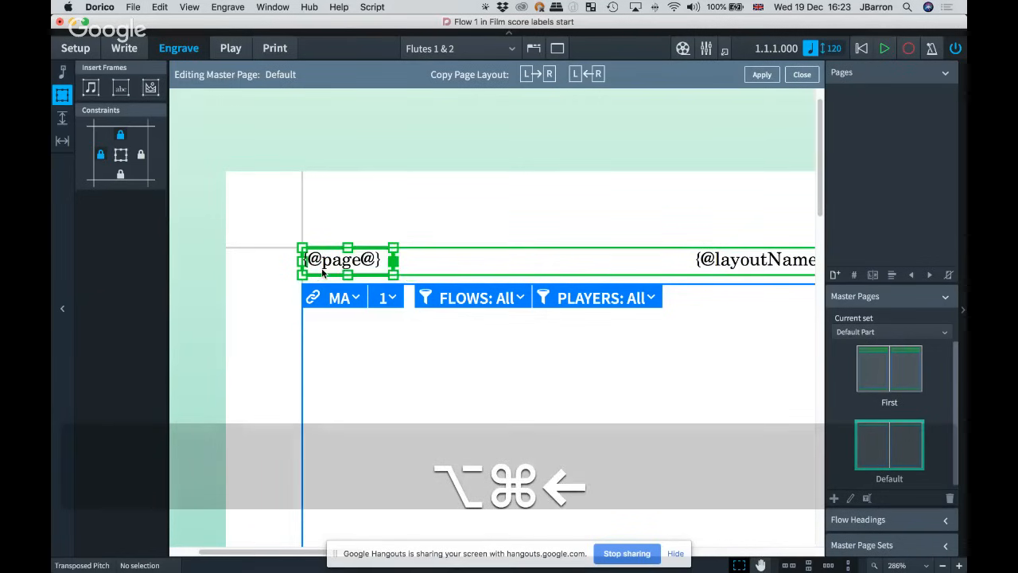
key("alt+super+Left")
key("alt+super+Left")
key("alt+super+Left")
Step: Examine the page-number frame on the right page of the Default master page
scroll(451, 259, "right", 5)
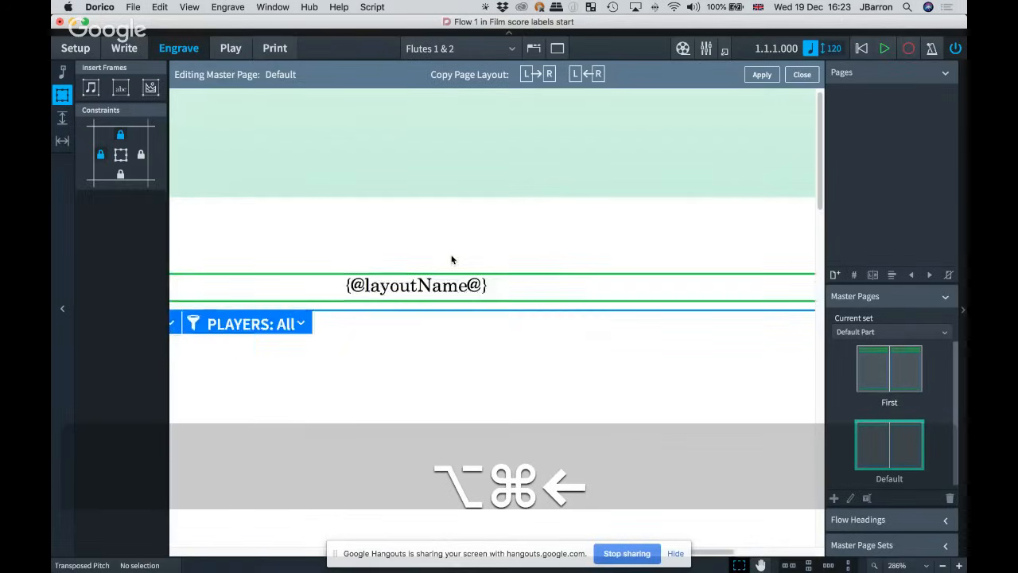
scroll(451, 260, "right", 5)
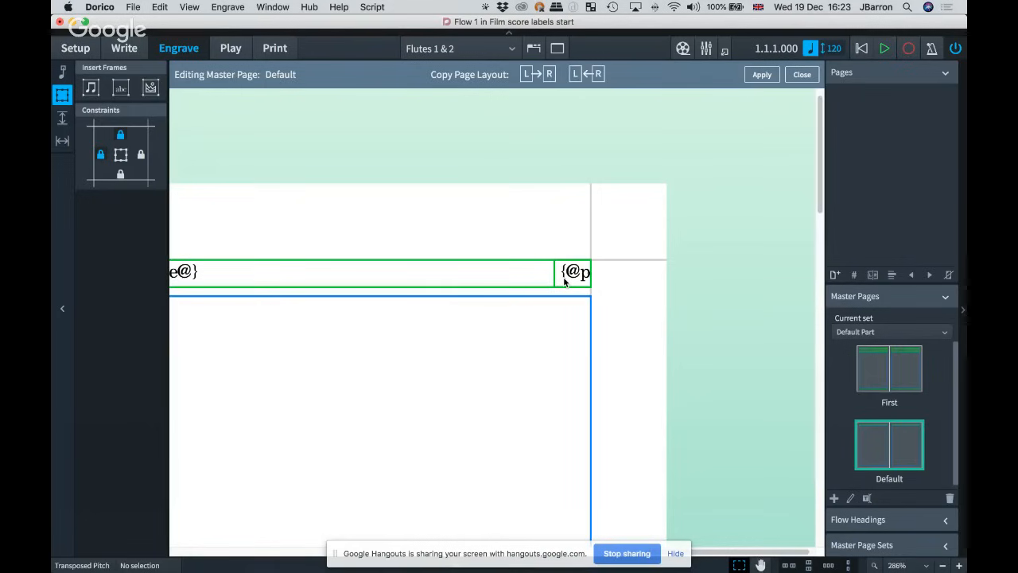
scroll(564, 280, "left", 3)
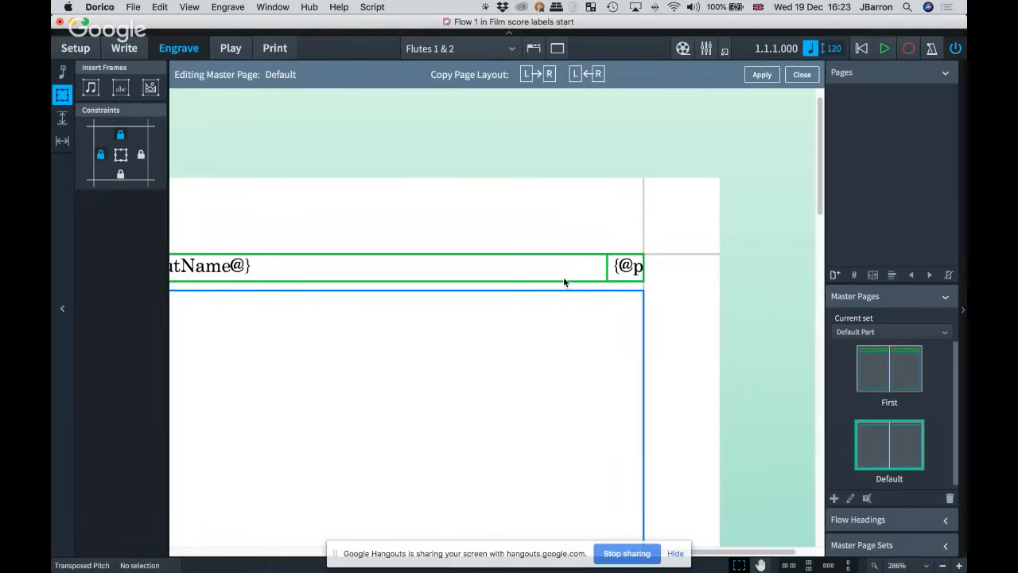
scroll(564, 281, "down", 6)
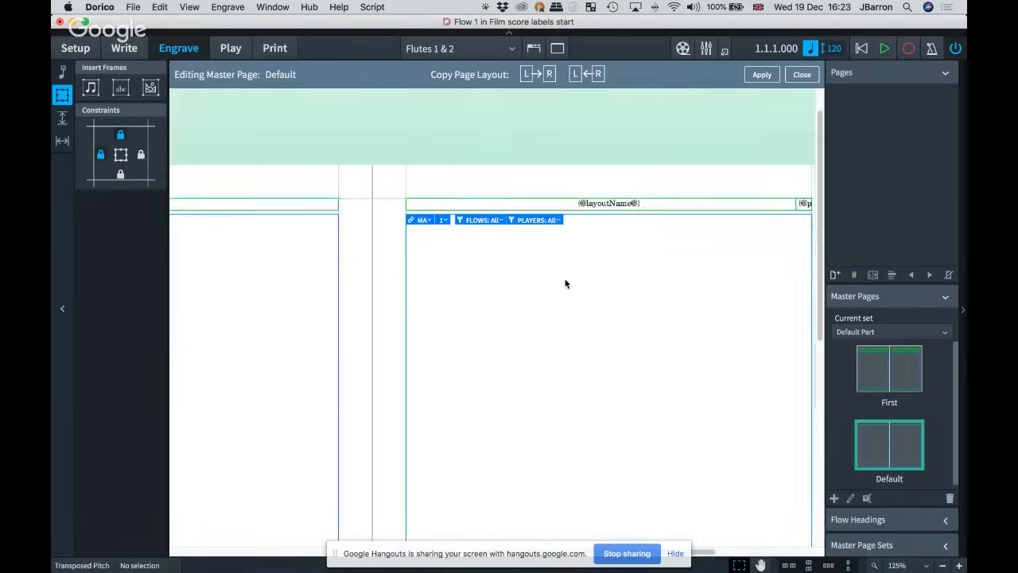
scroll(566, 284, "down", 2)
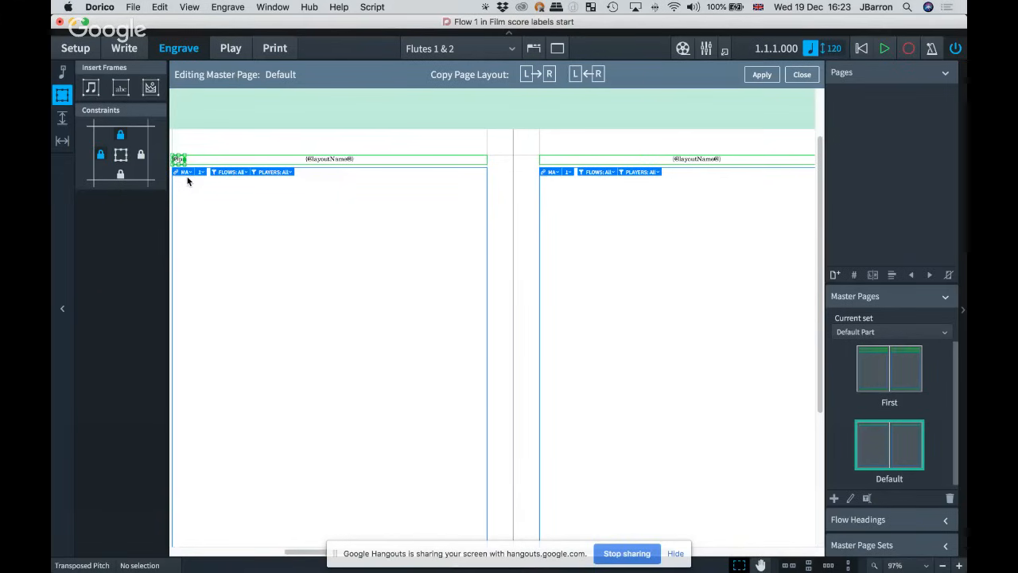
scroll(330, 195, "up", 3)
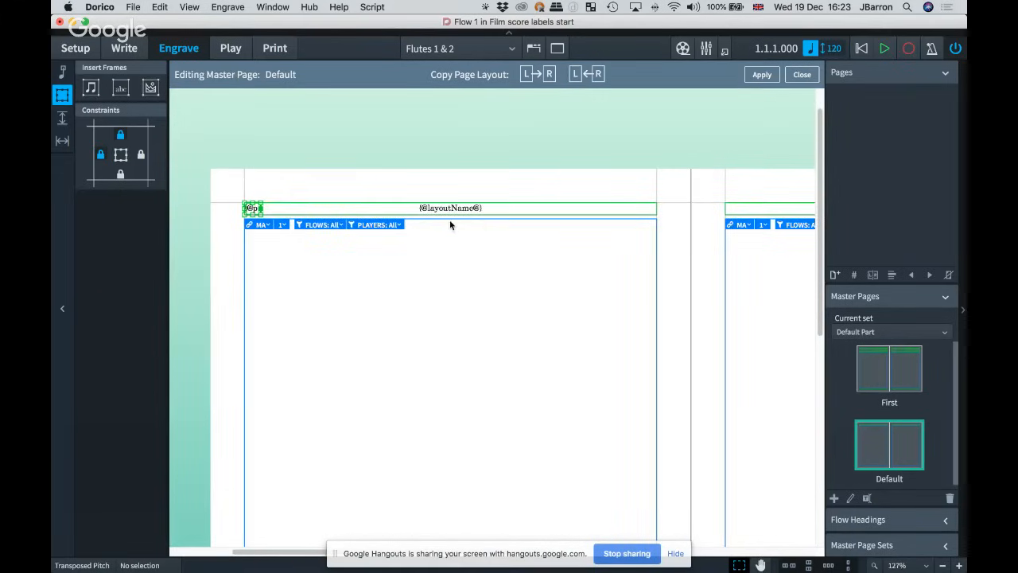
scroll(450, 220, "up", 1)
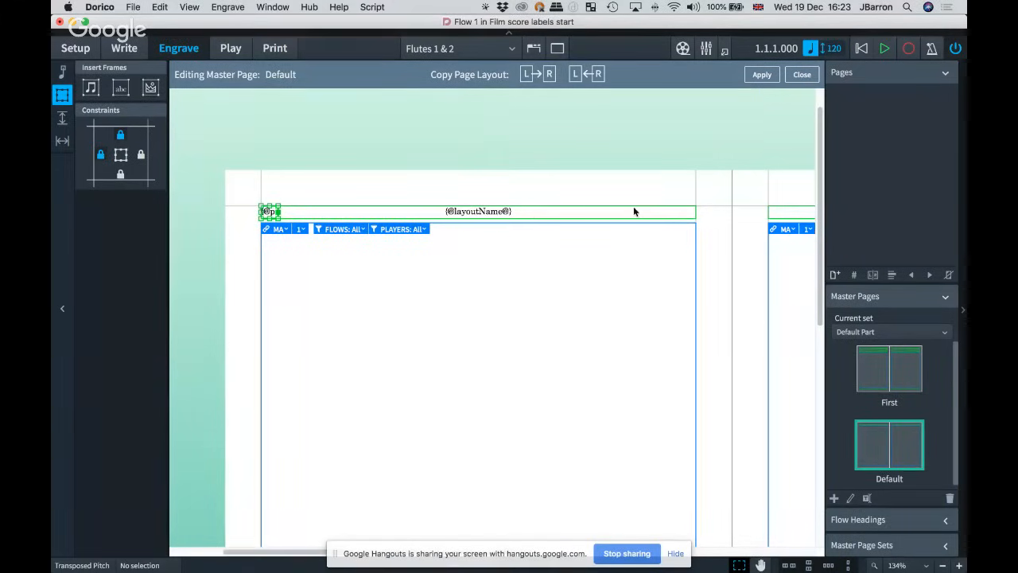
left_click(696, 215)
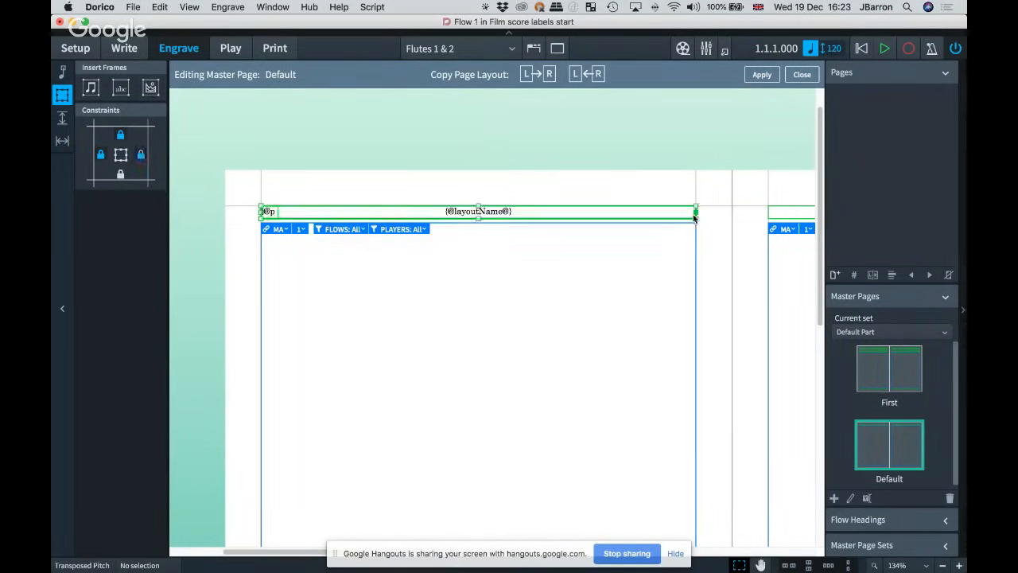
scroll(686, 228, "up", 4)
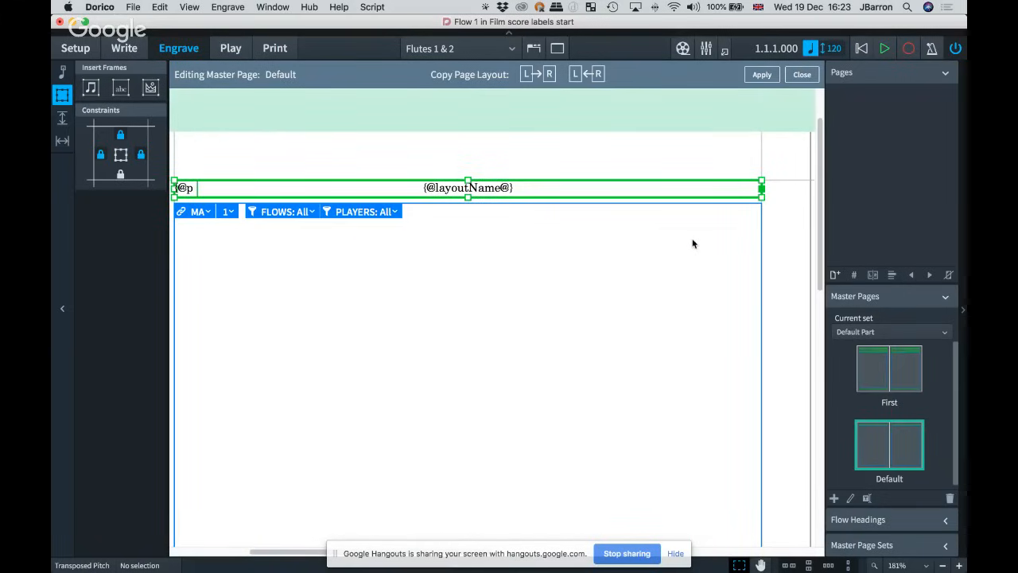
double_click(515, 189)
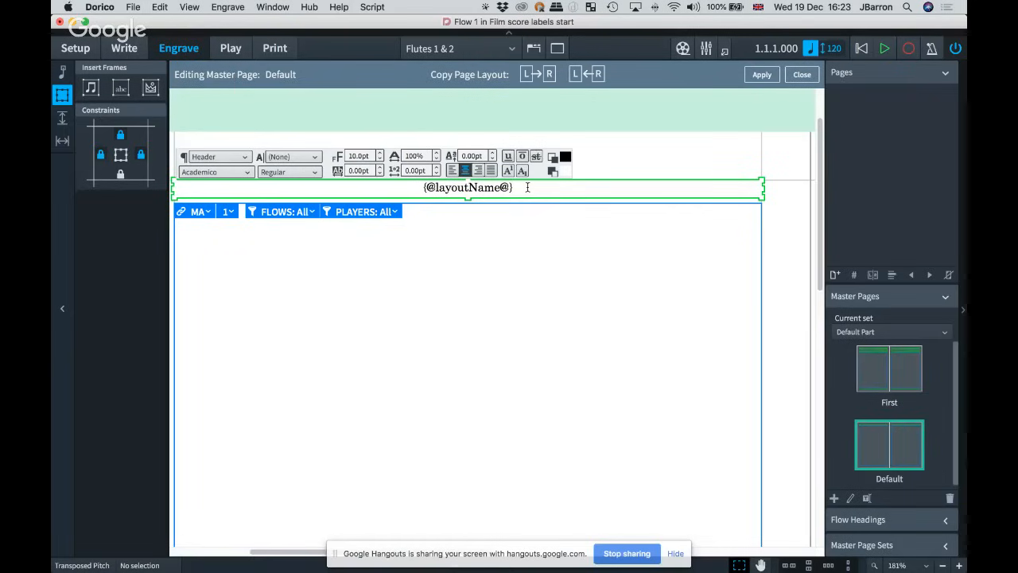
type("- ")
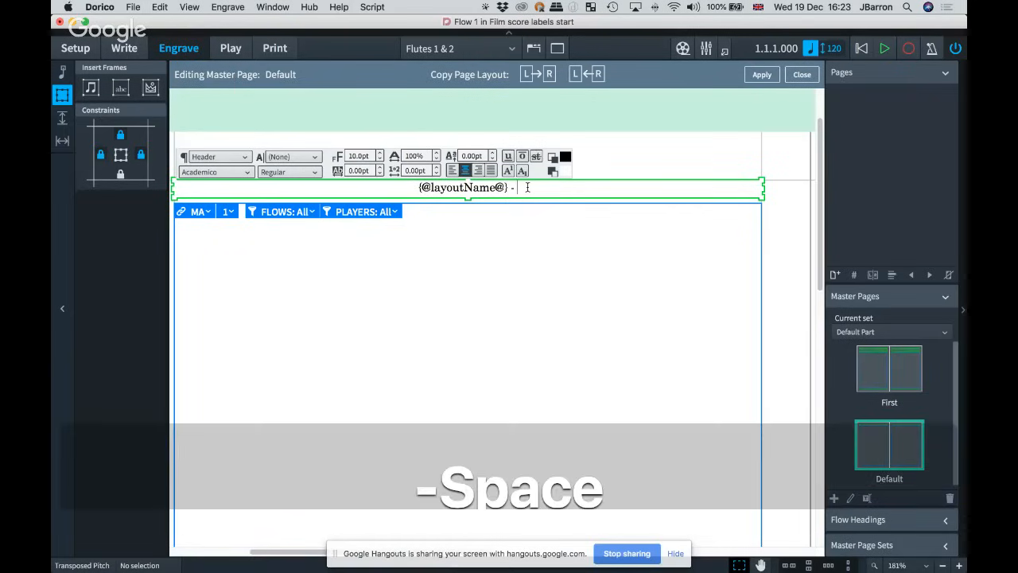
type("{}")
key("Left")
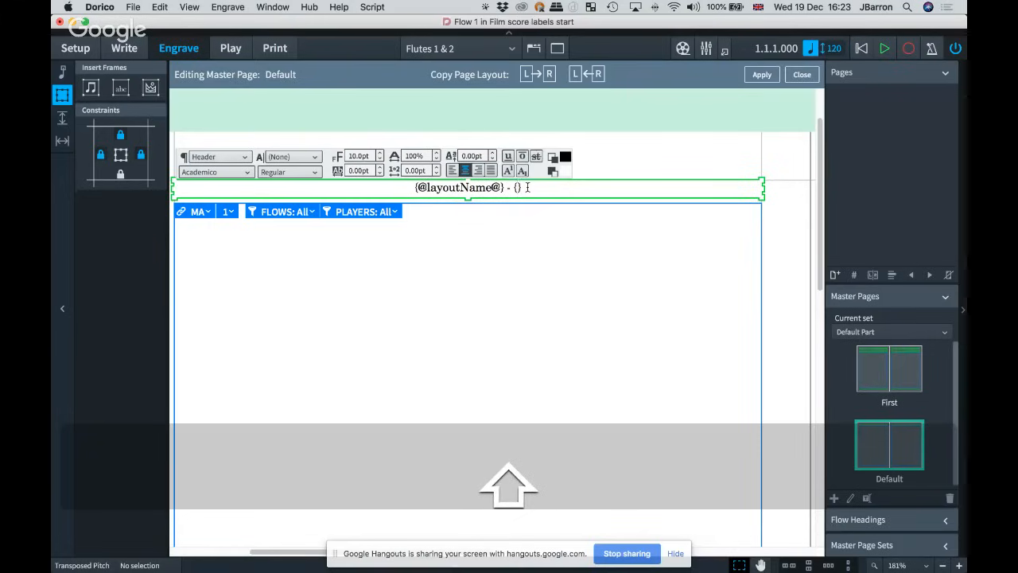
type("@@")
key("Left")
type("projectTitle")
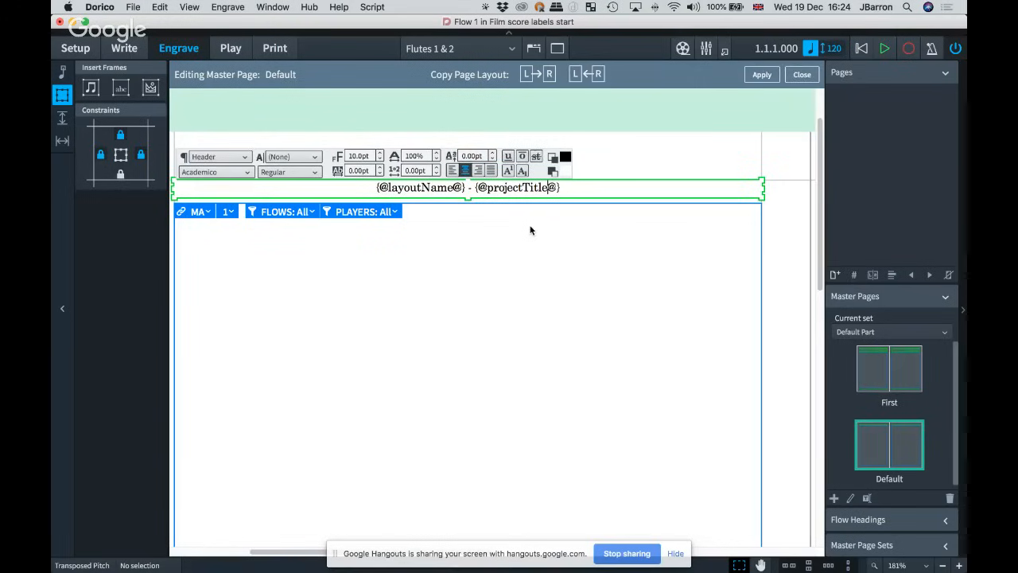
key("Escape")
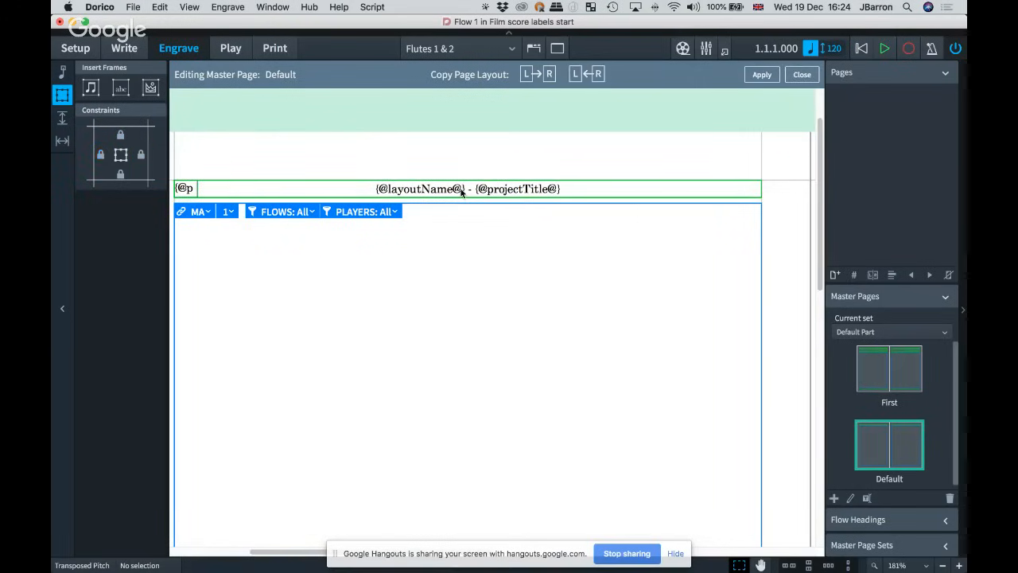
Step: Narrow the left page's layout name and project title frame from its left edge to about half the page width
scroll(640, 194, "left", 2)
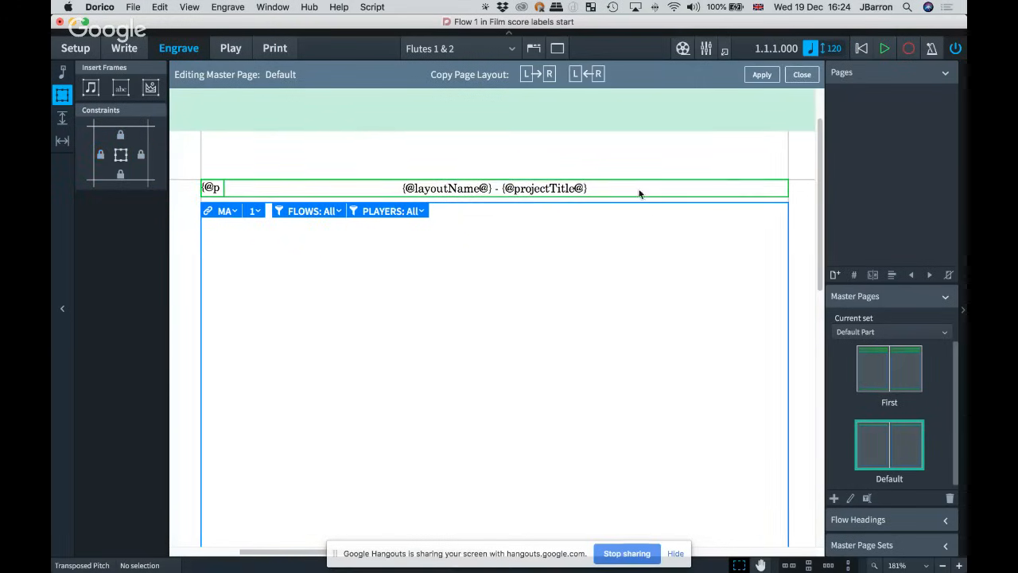
left_click(787, 186)
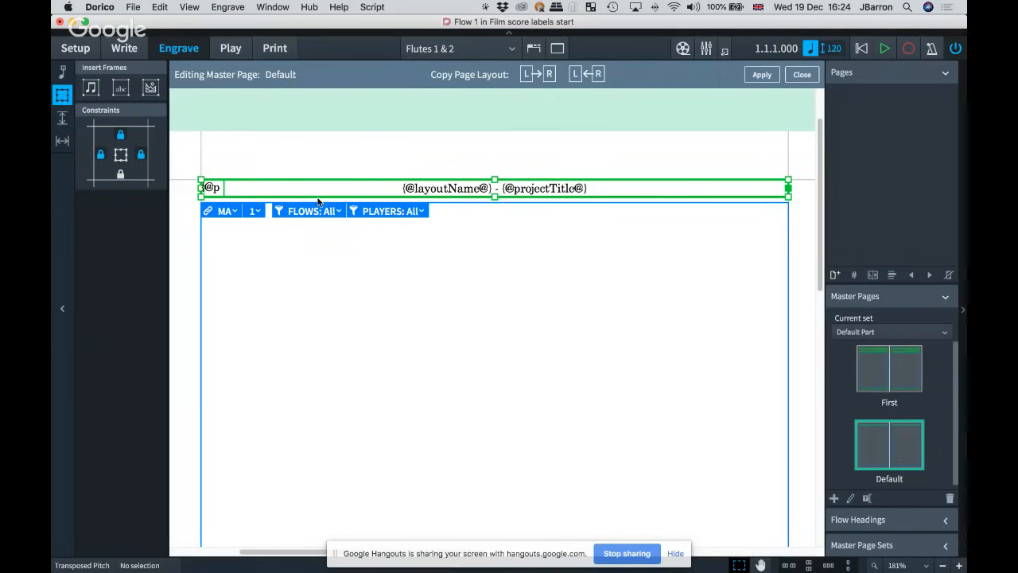
key("Left")
key("alt+super+Right")
key("alt+super+Right")
key("alt+super+Right")
key("alt+super+Right")
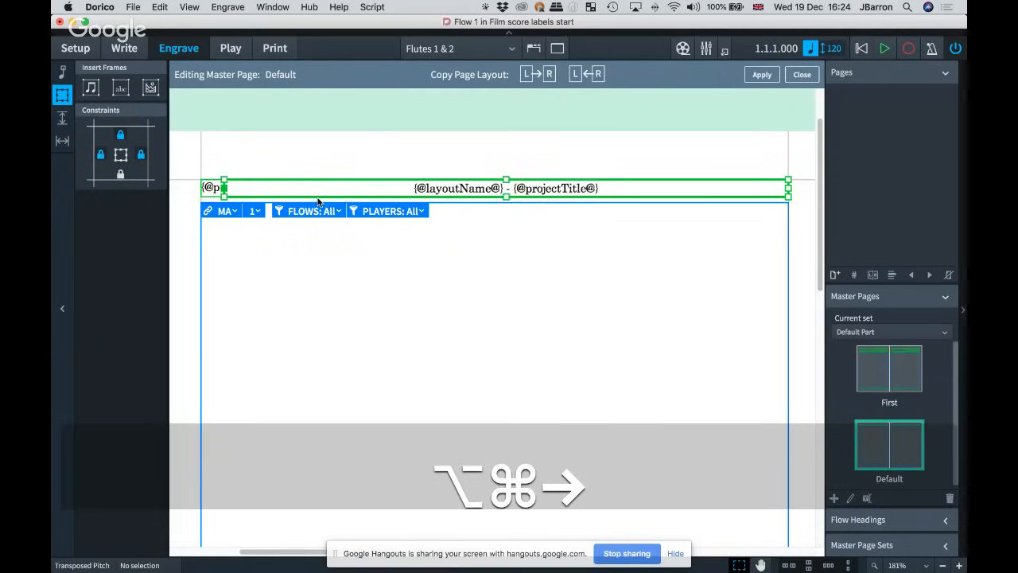
key("alt+super+Right")
key("alt+super+Right")
key("alt+super+Right")
key("alt+super+Right")
key("alt+super+Right")
key("alt+super+Right")
key("alt+super+Right")
key("alt+super+Right")
key("alt+super+Right")
key("alt+super+Right")
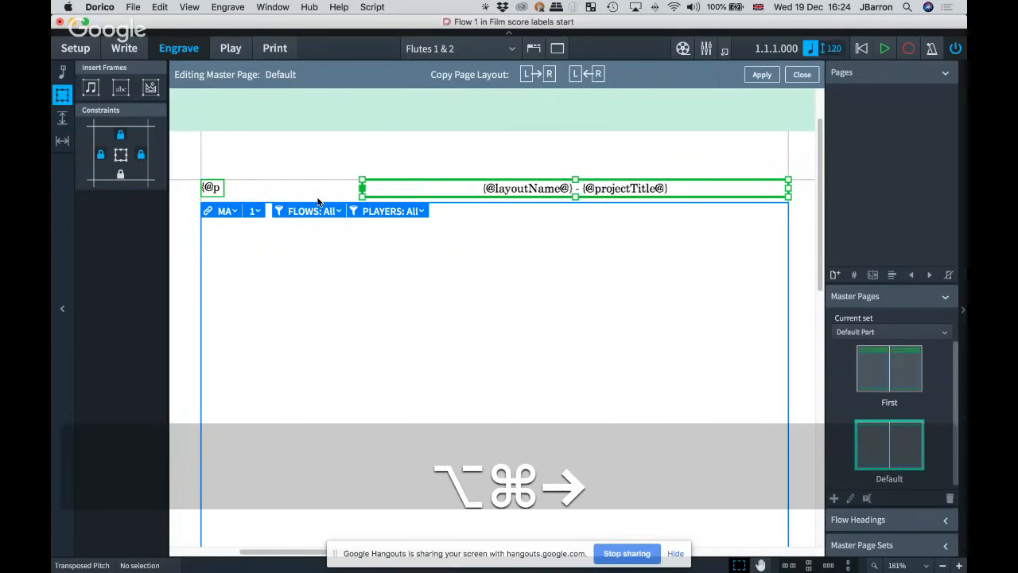
key("alt+super+Right")
key("alt+super+Right")
key("alt+super+Right")
key("alt+super+Right")
key("alt+super+Right")
key("alt+super+Right")
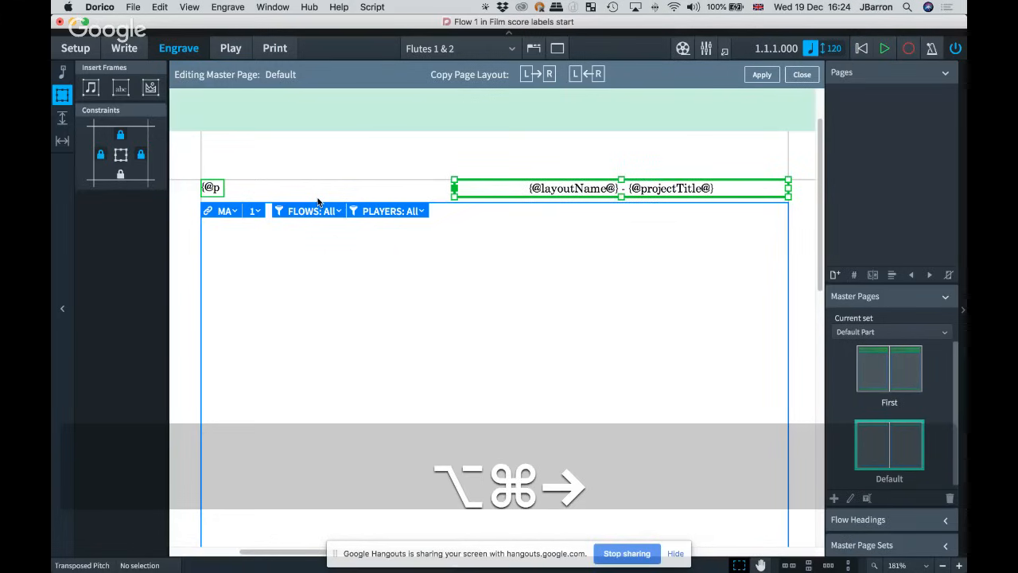
key("alt+super+Right")
key("alt+super+Right")
key("alt+super+Right")
key("alt+super+Right")
key("alt+super+Right")
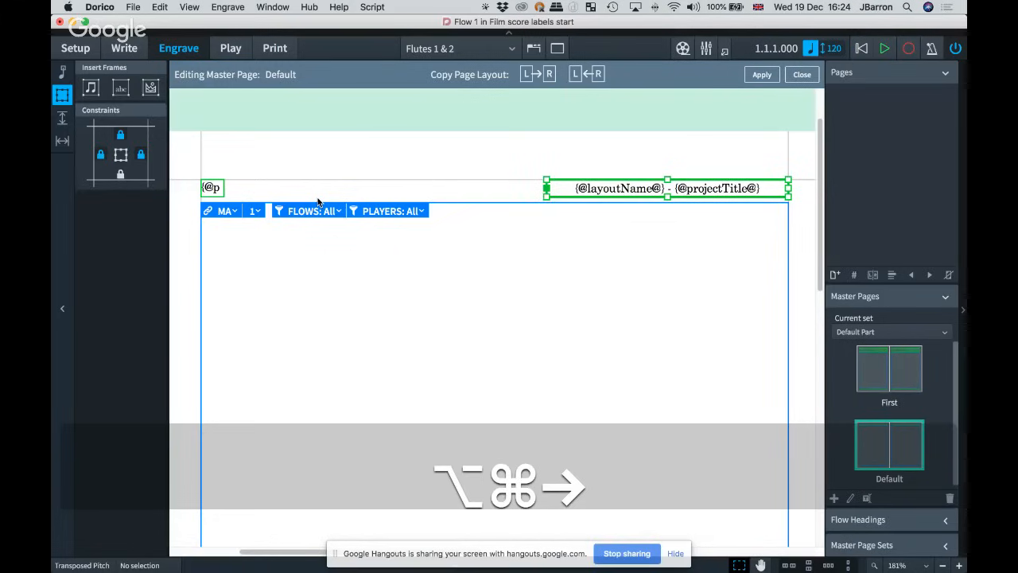
key("alt+super+Left")
key("alt+super+Left")
key("alt+super+Left")
key("alt+super+Left")
key("alt+super+Left")
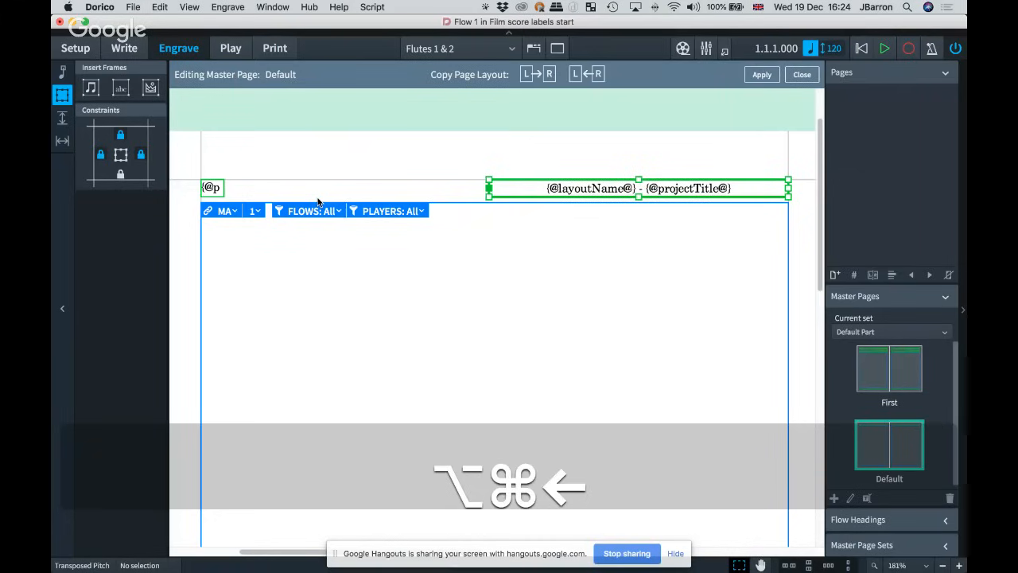
left_click(427, 272)
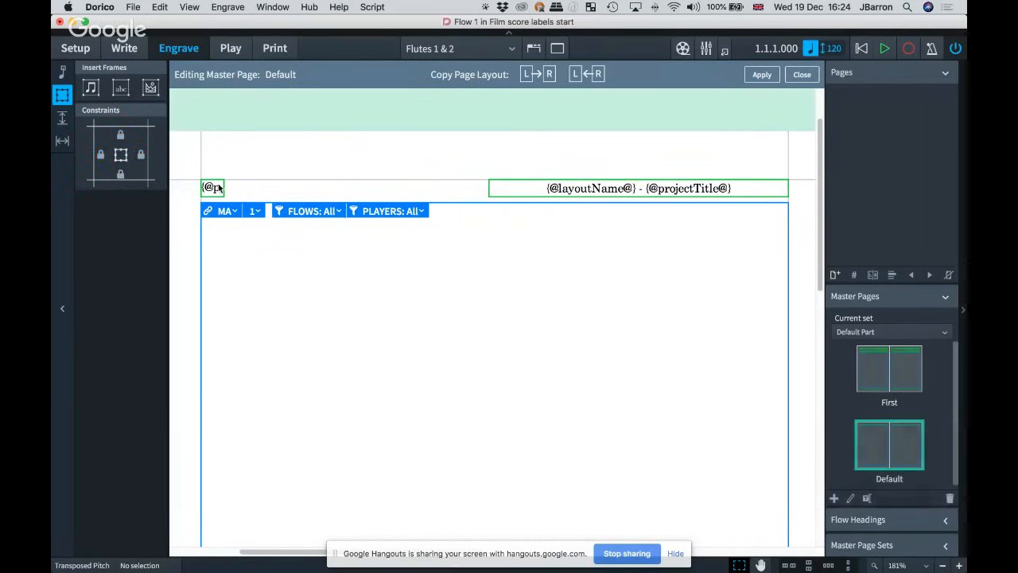
left_click(225, 190)
left_click_drag(224, 188, 790, 207)
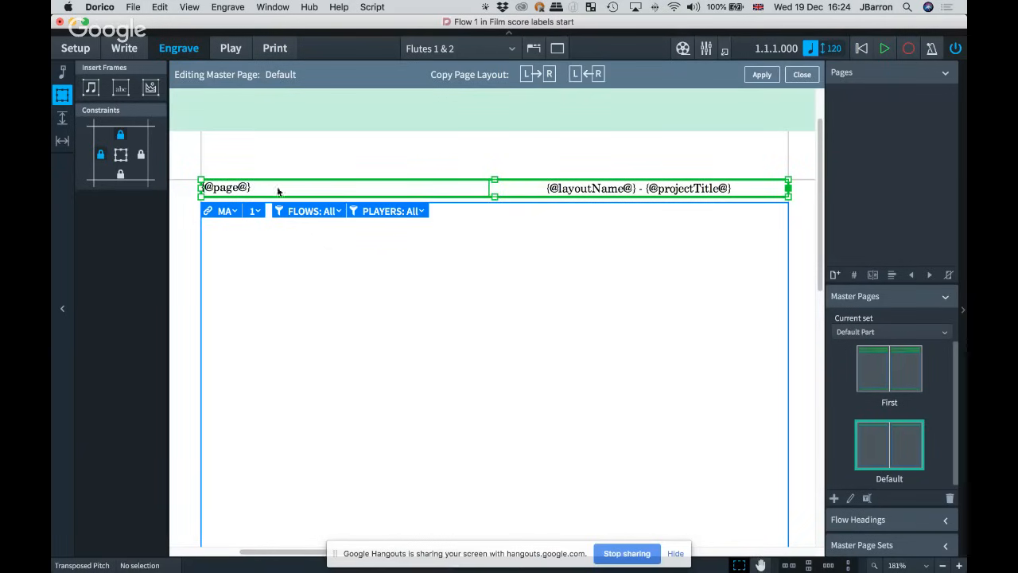
double_click(235, 188)
key("super+a")
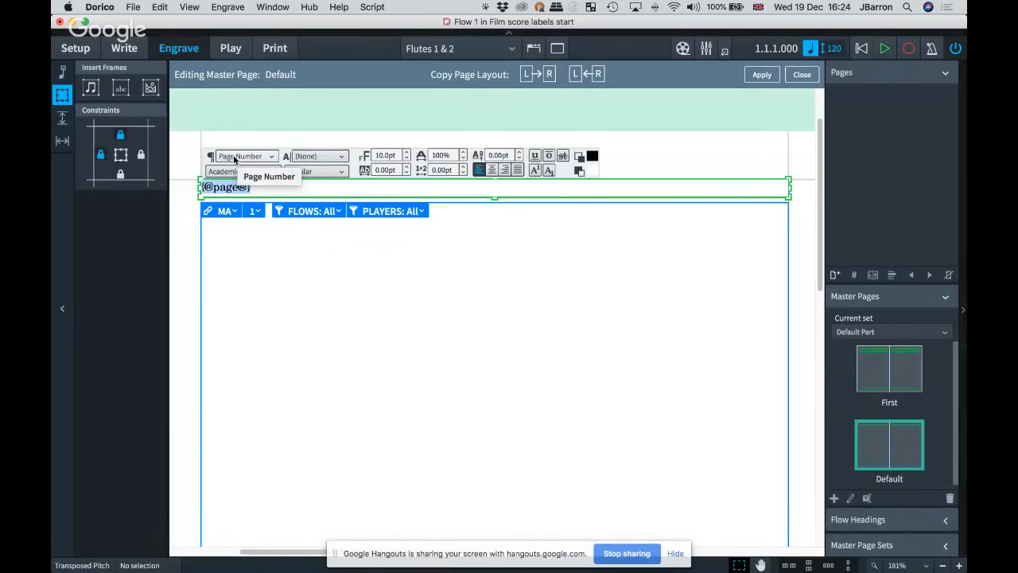
left_click(491, 169)
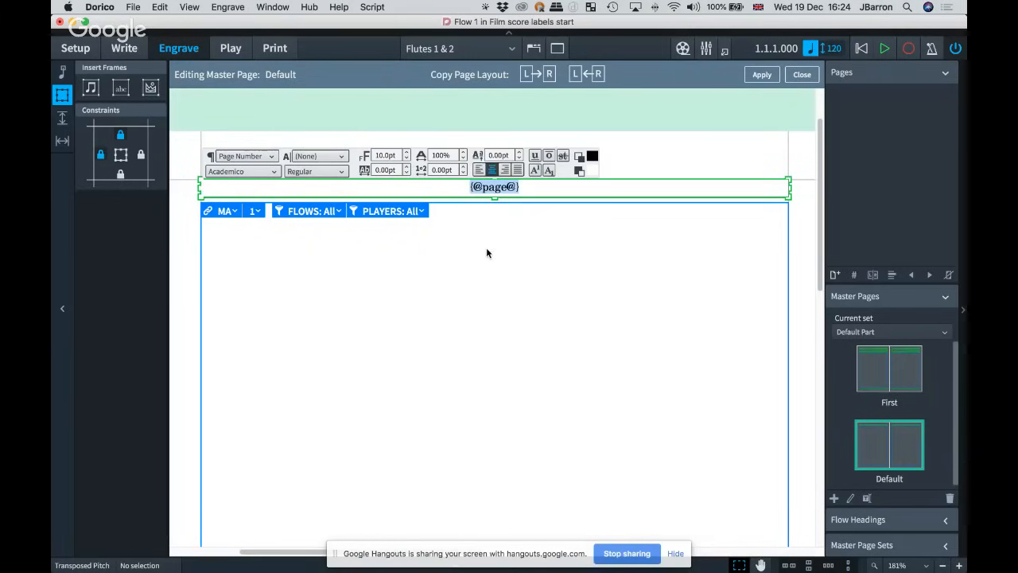
left_click(496, 233)
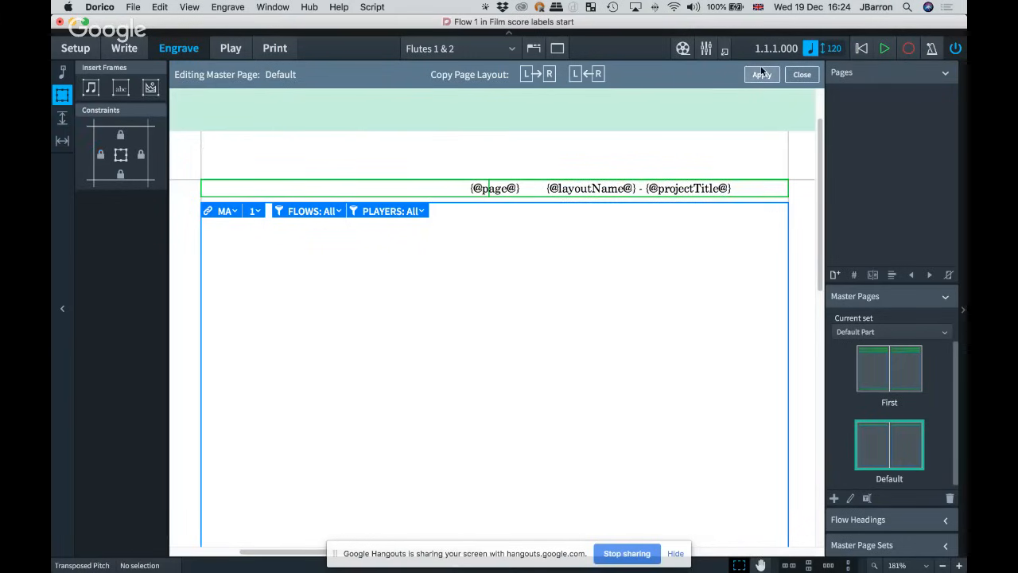
Step: Copy the left page's layout to the right page of the Default master page
left_click(555, 79)
key("x")
key("x")
key("x")
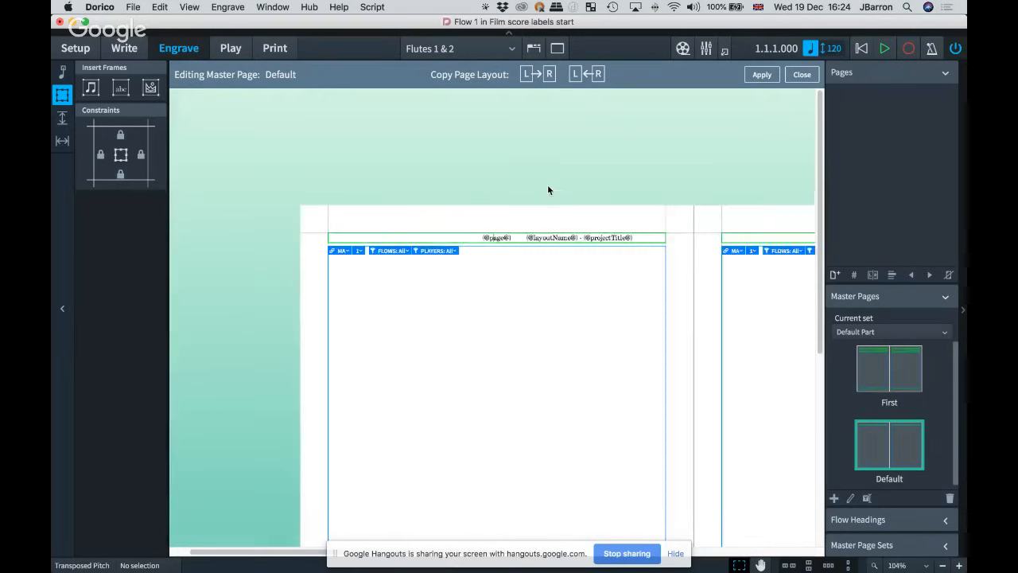
scroll(548, 189, "right", 4)
scroll(547, 185, "right", 2)
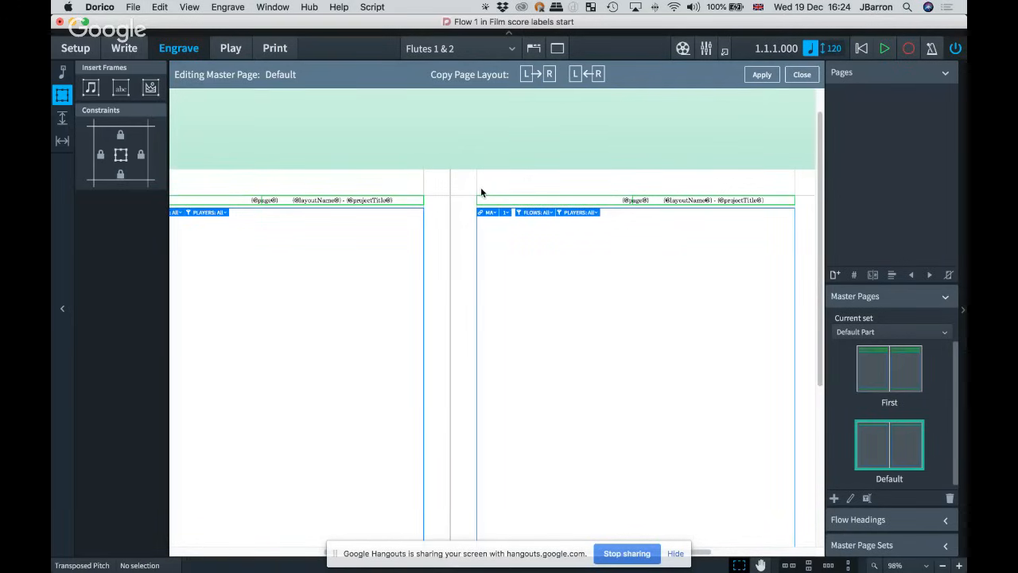
left_click(359, 202)
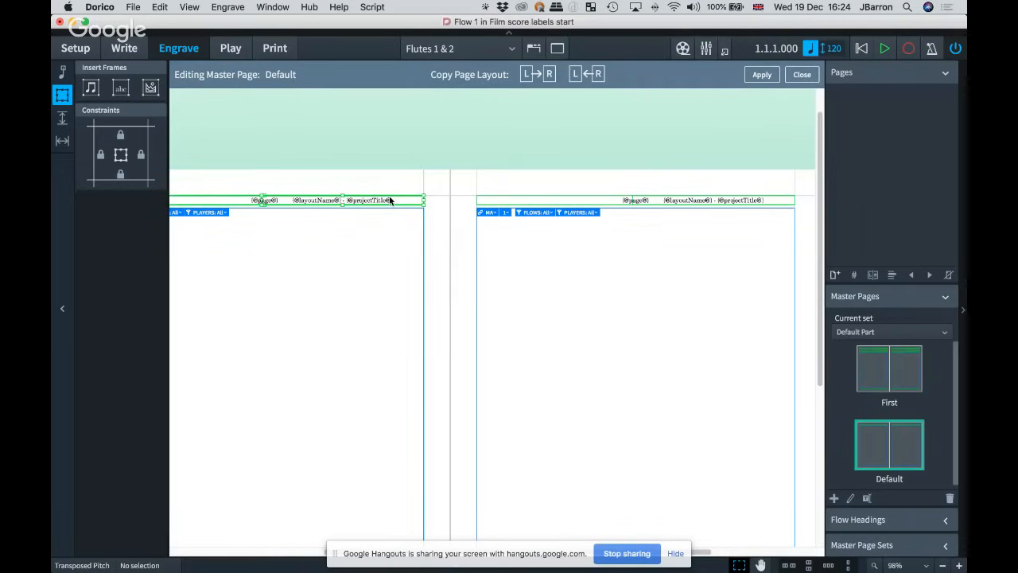
scroll(389, 197, "up", 3)
key("Return")
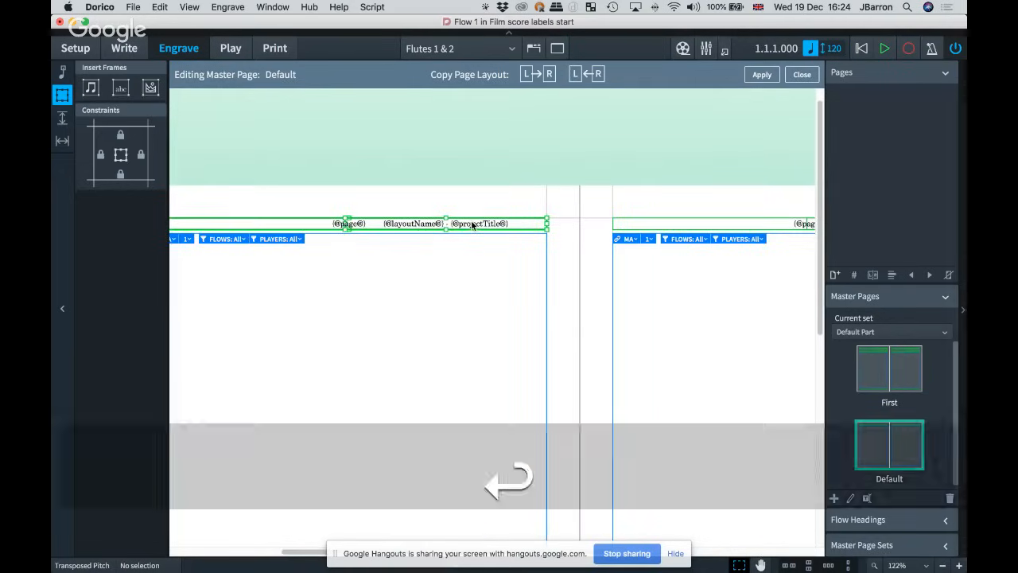
key("Escape")
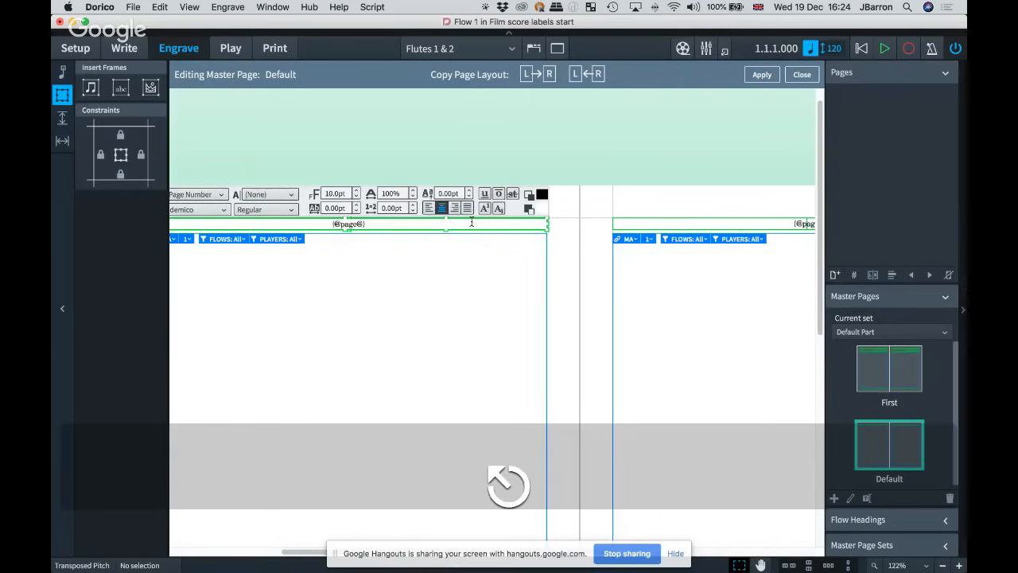
Step: Right-align the layout name and project title text in the left page's header
key("Right")
key("Return")
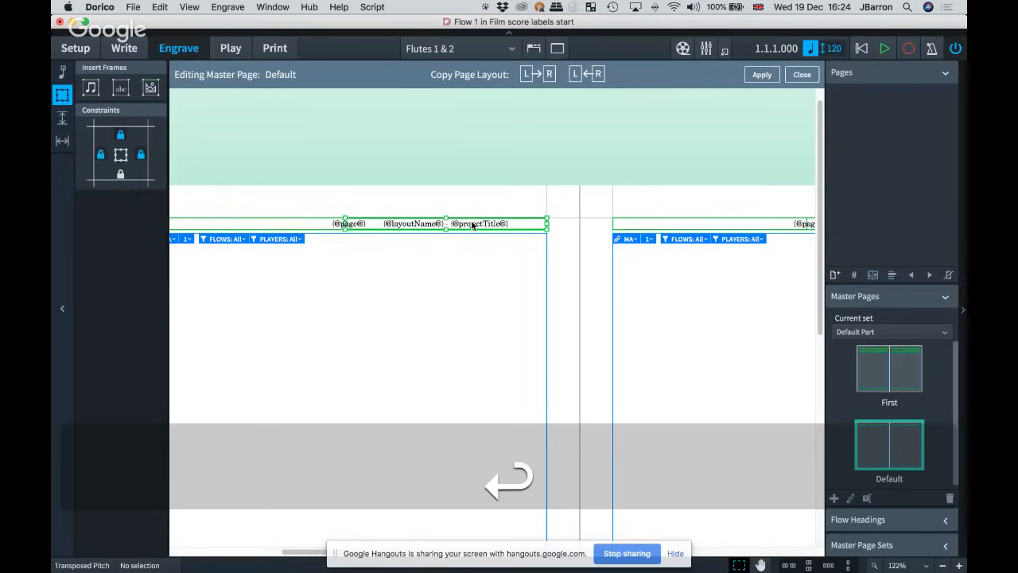
key("super+a")
left_click(649, 208)
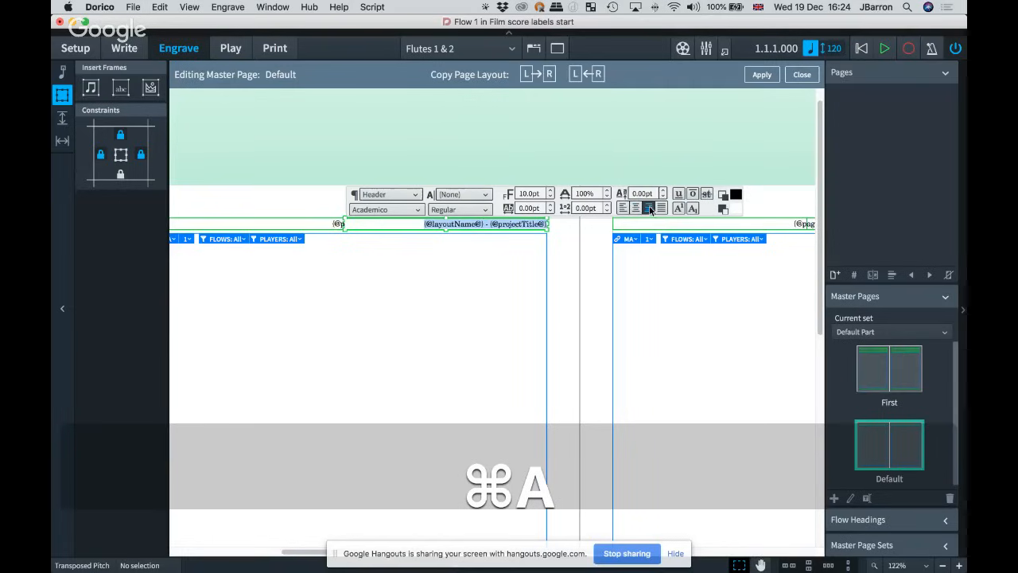
left_click(554, 261)
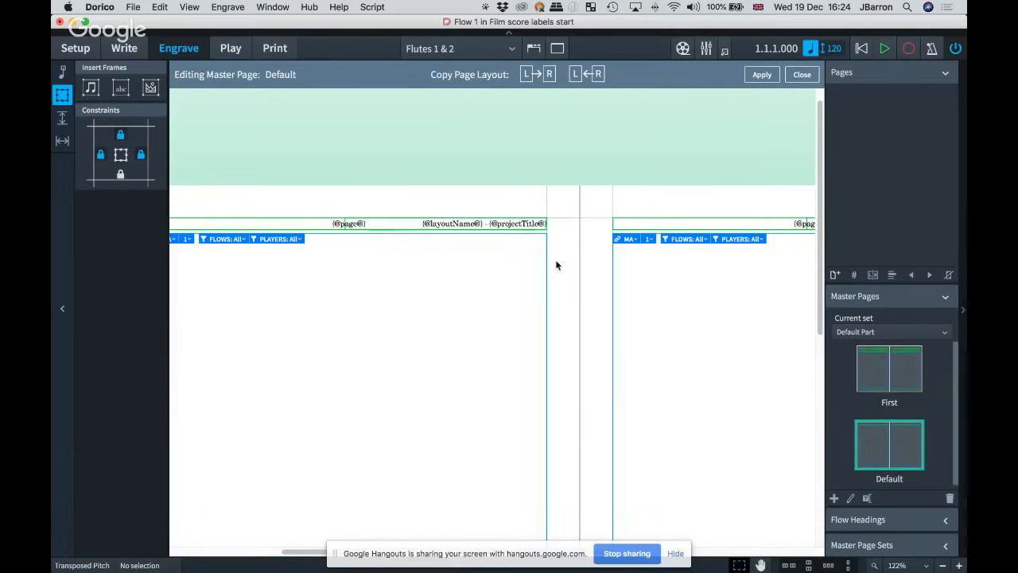
Step: Copy the left page with its right-aligned header text over to the right page
left_click(547, 78)
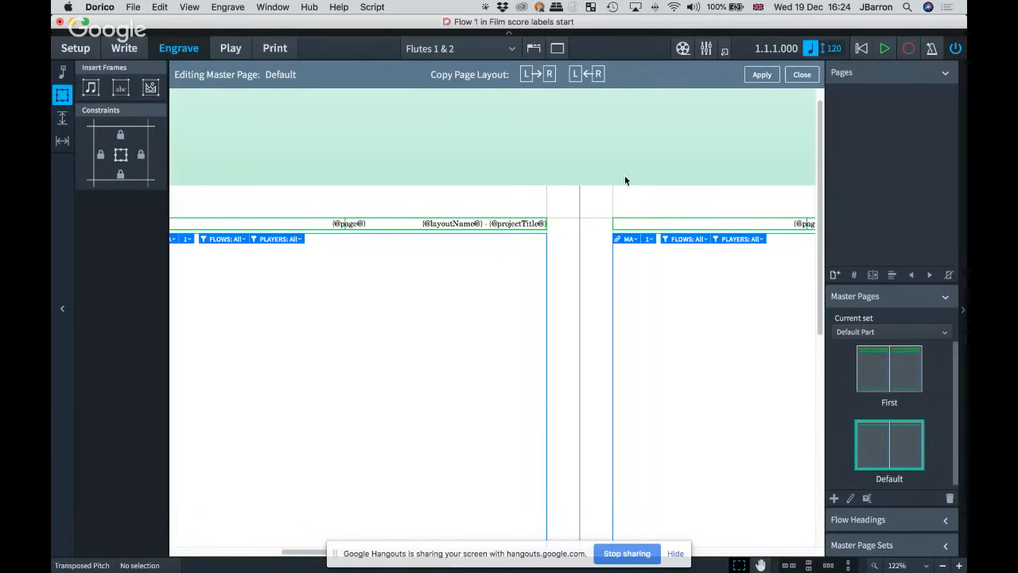
scroll(624, 180, "down", 2)
scroll(624, 181, "right", 4)
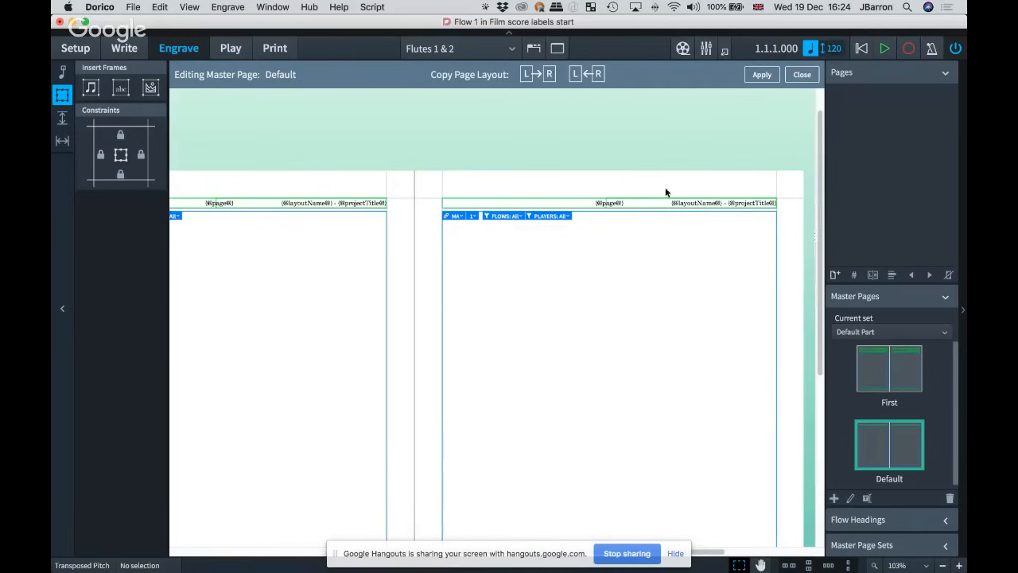
Step: Close the master page editor and check the header on page 2 of the Flutes 1 & 2 part
left_click(800, 77)
left_click(800, 76)
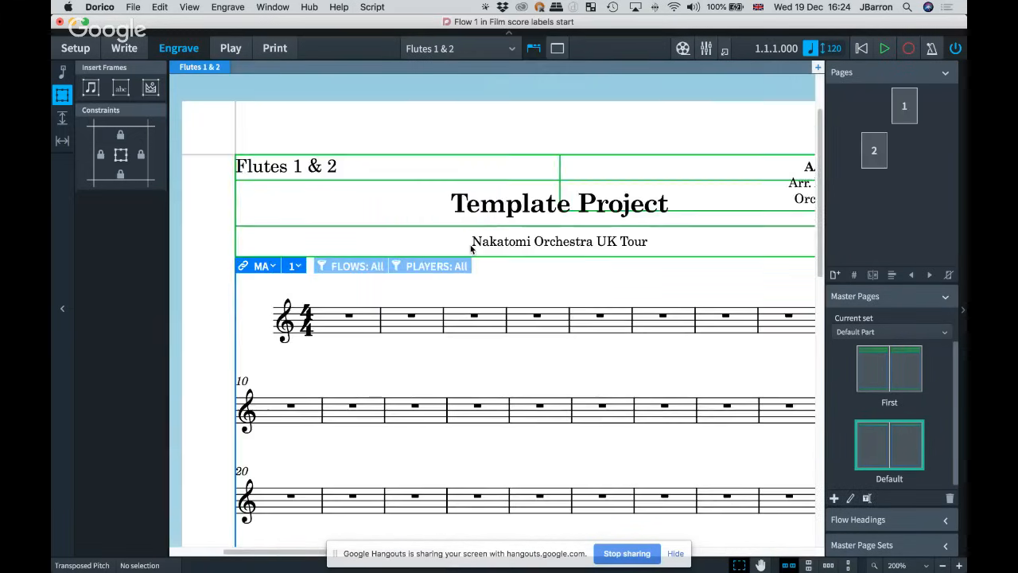
scroll(470, 247, "down", 3)
scroll(470, 249, "right", 6)
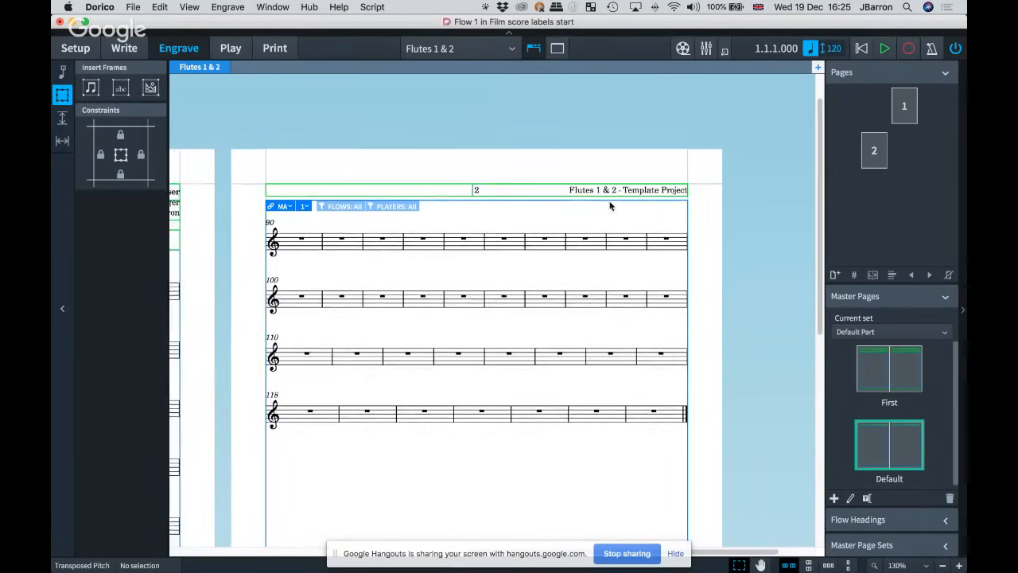
Step: Review the page 2 header and the overall page layout of the Flutes 1 & 2 part in Write mode
scroll(600, 183, "down", 1)
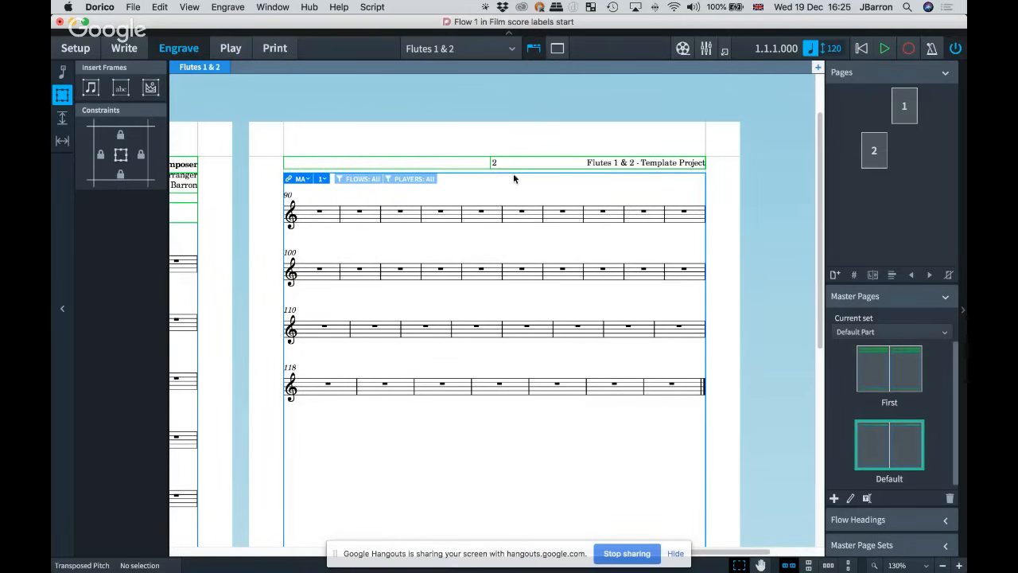
key("super+2")
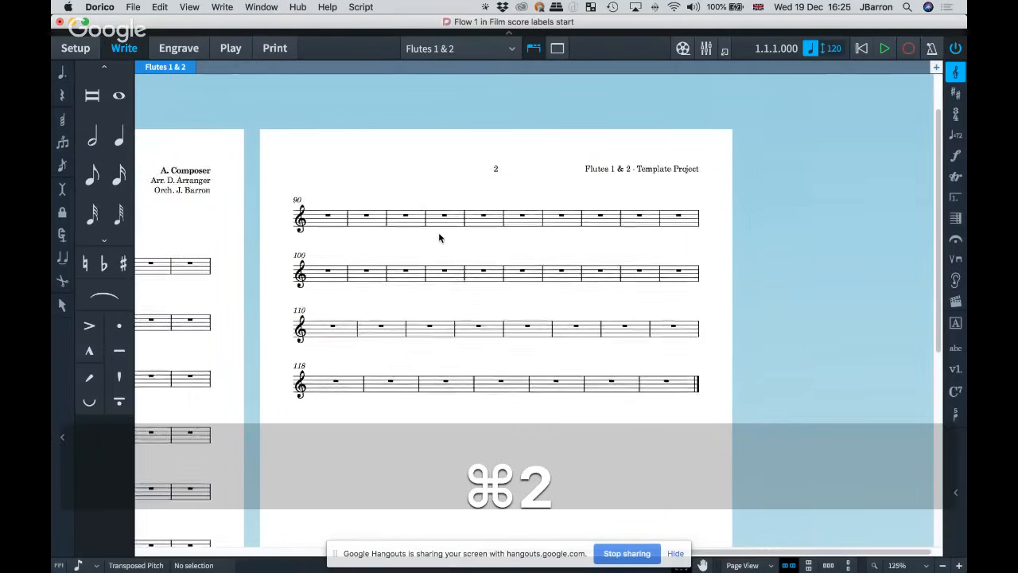
scroll(439, 237, "down", 2)
scroll(538, 357, "down", 5)
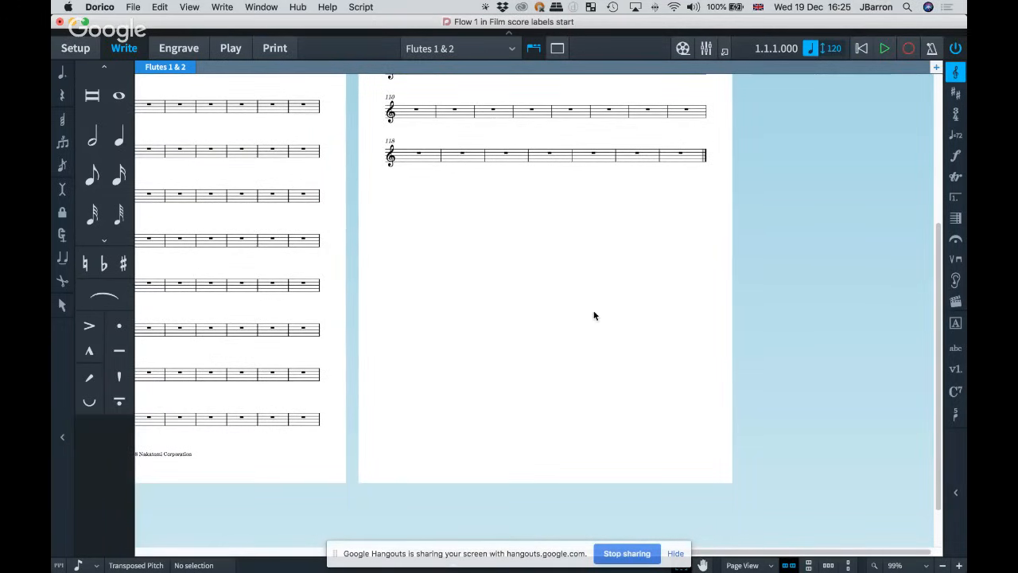
scroll(593, 315, "up", 3)
scroll(652, 374, "down", 4)
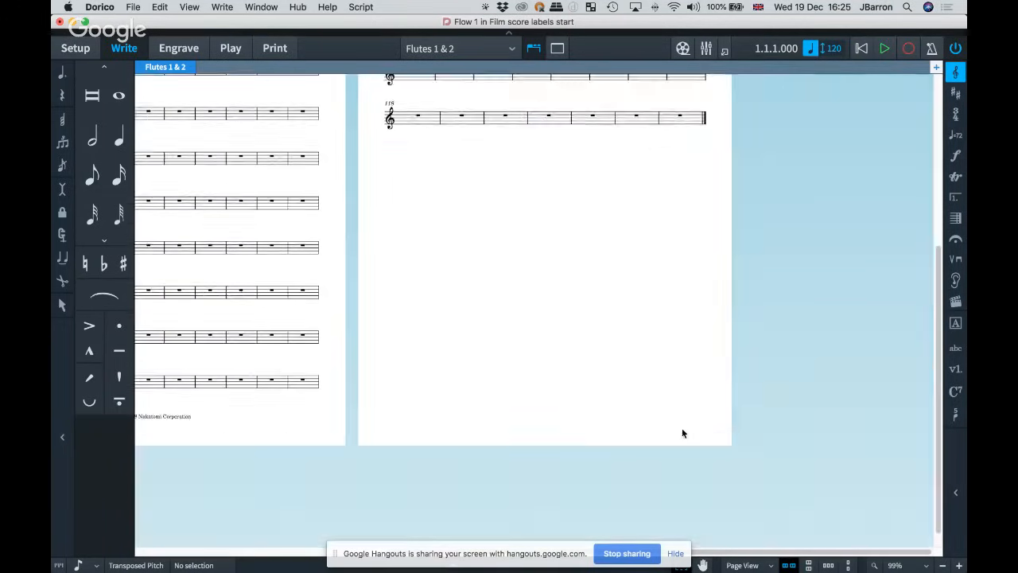
scroll(605, 398, "up", 2)
scroll(521, 384, "down", 1)
scroll(521, 383, "left", 1)
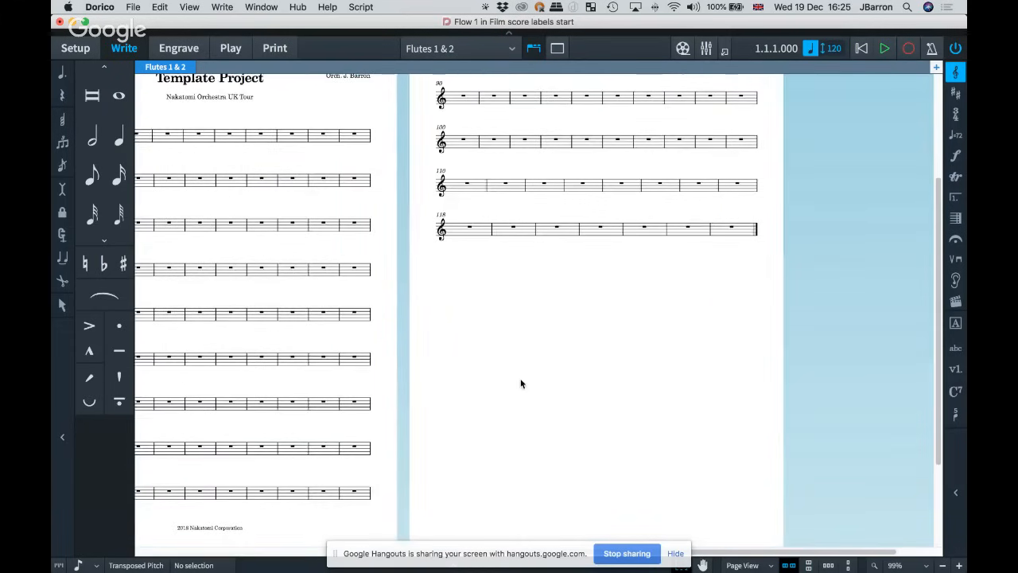
scroll(573, 271, "up", 2)
scroll(573, 271, "right", 1)
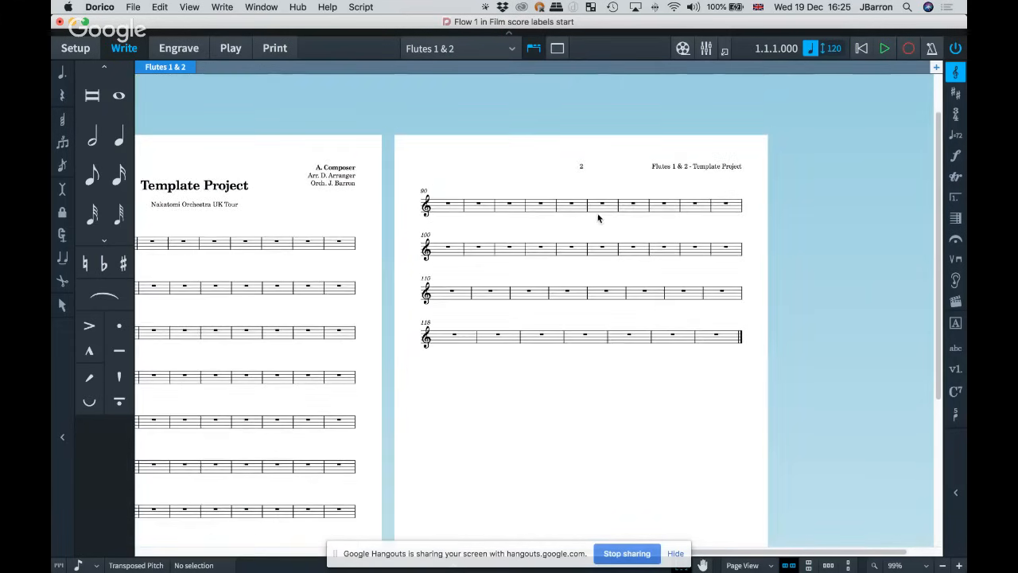
scroll(598, 218, "up", 2)
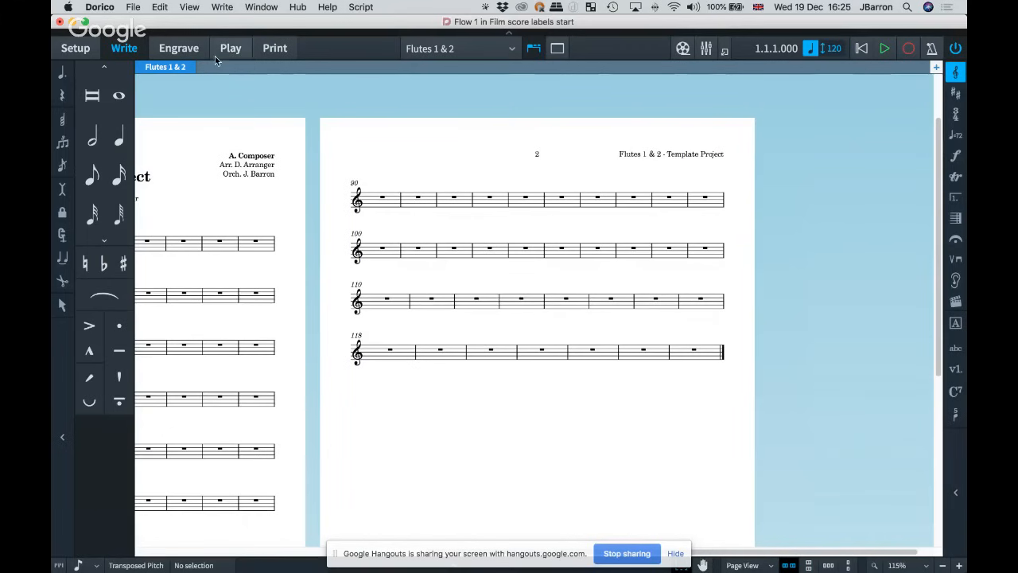
Step: Open the Violin I part layout in Engrave mode
left_click(179, 48)
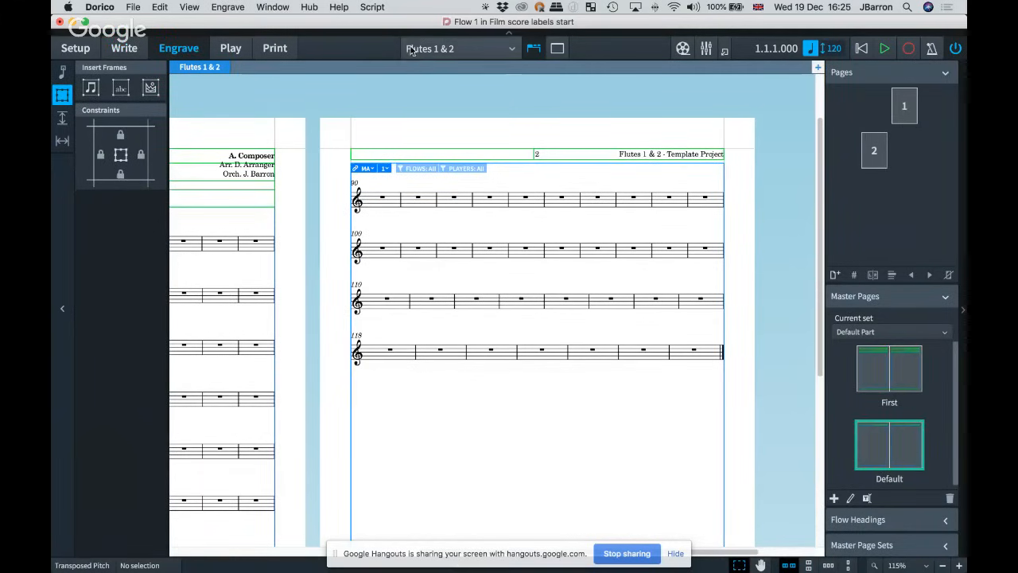
left_click(445, 48)
left_click(441, 480)
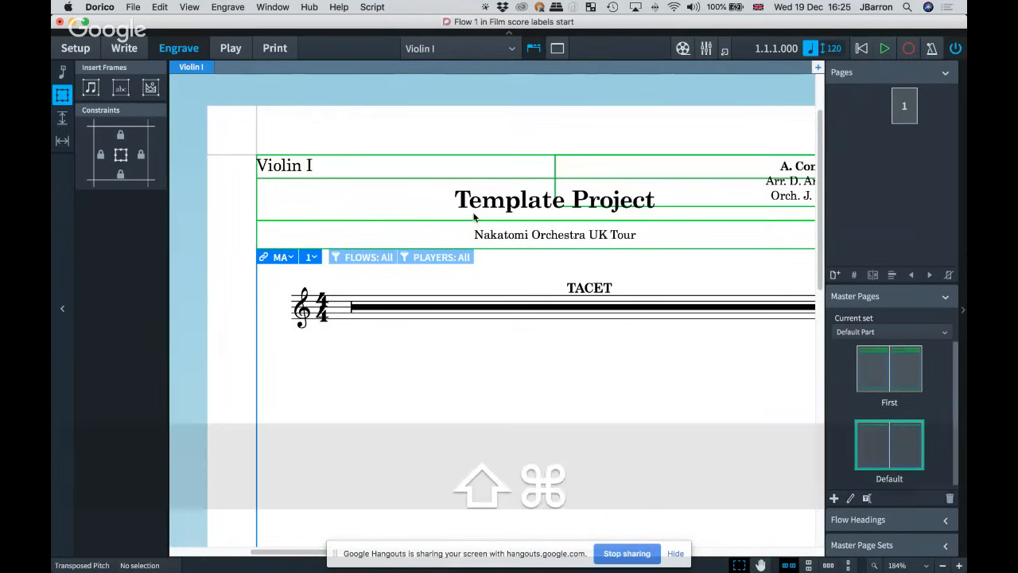
Step: Set bar rest consolidation to None for all layouts in Layout Options and apply it
key("super+shift+l")
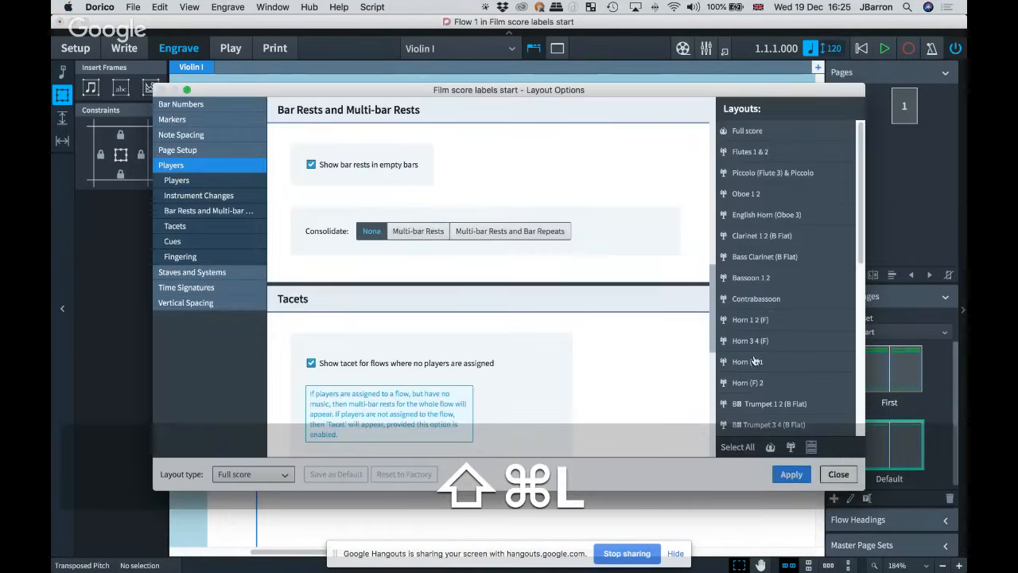
left_click(735, 449)
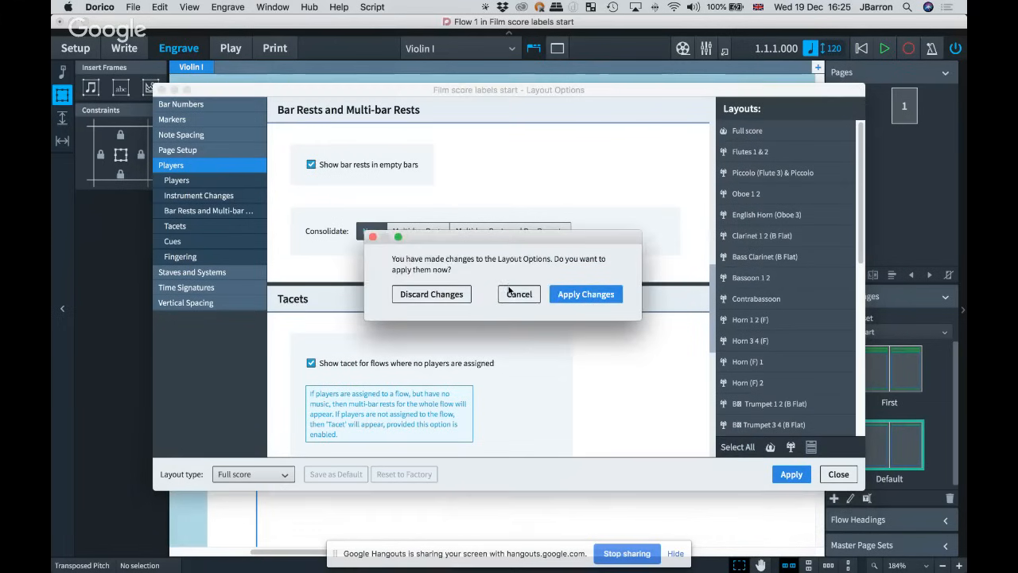
left_click(431, 293)
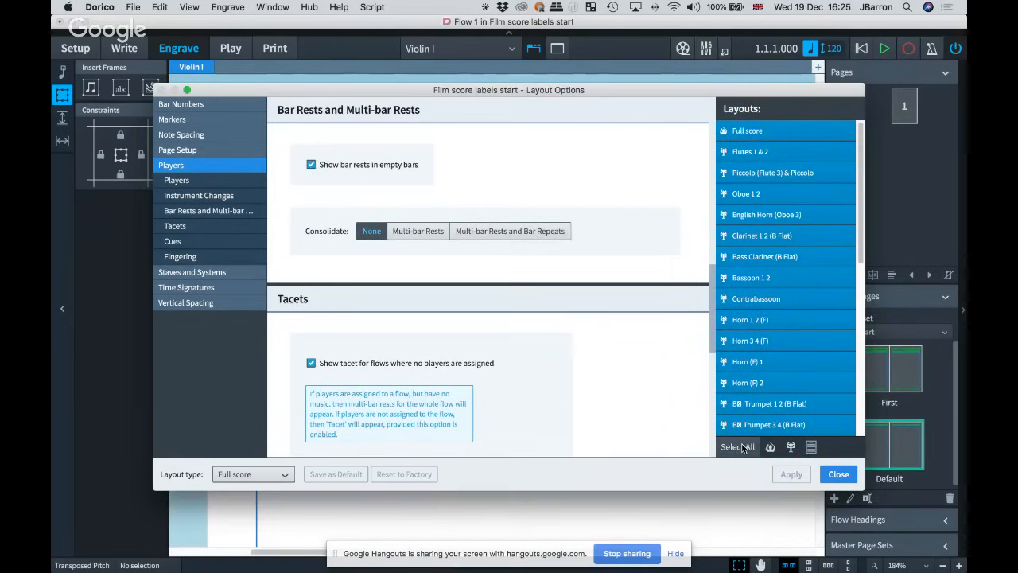
left_click(367, 234)
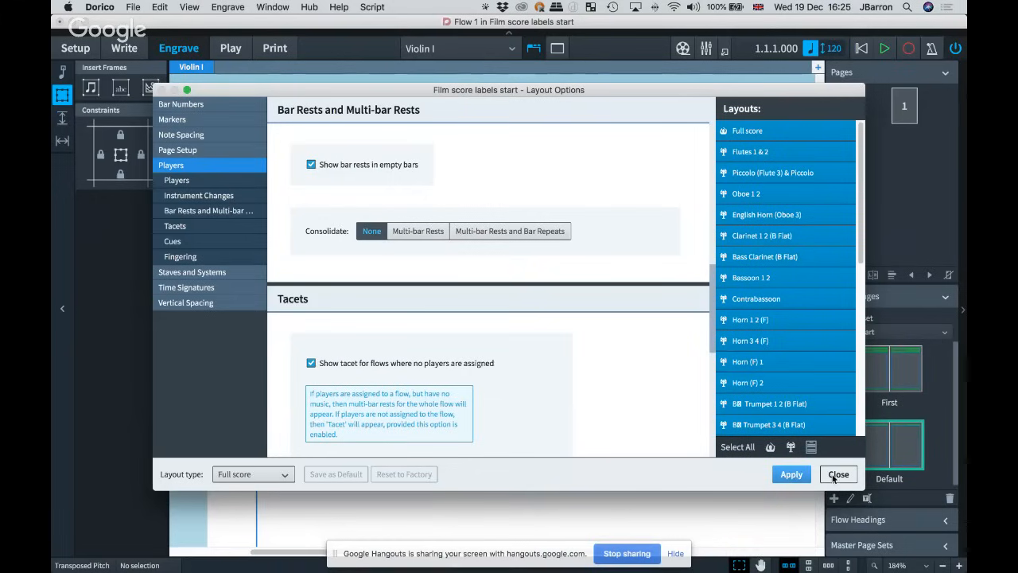
left_click(837, 475)
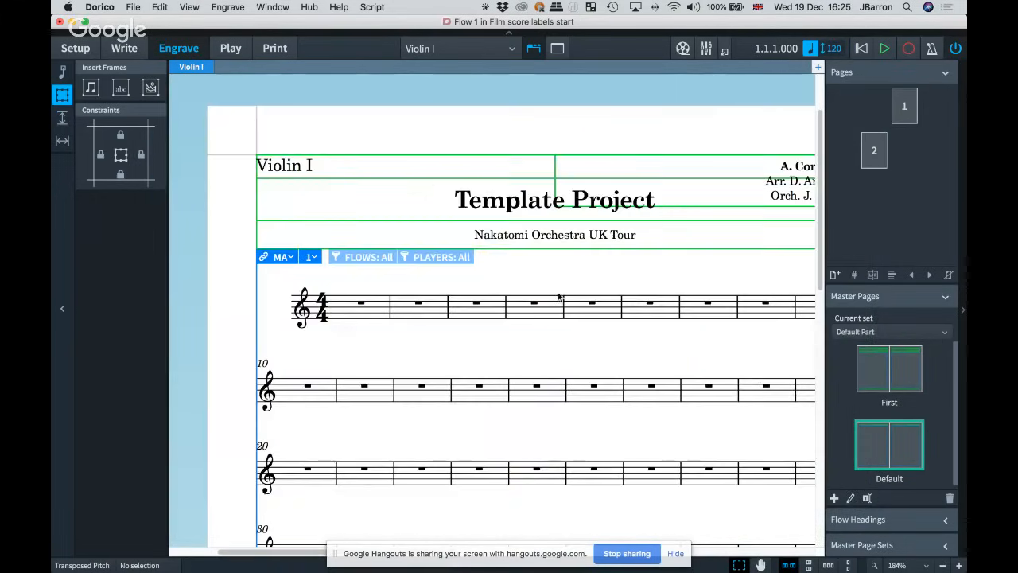
Step: Check the page number and title header on page 2 of the Violin I part in Write mode
key("x")
key("x")
scroll(560, 297, "right", 3)
scroll(592, 250, "right", 5)
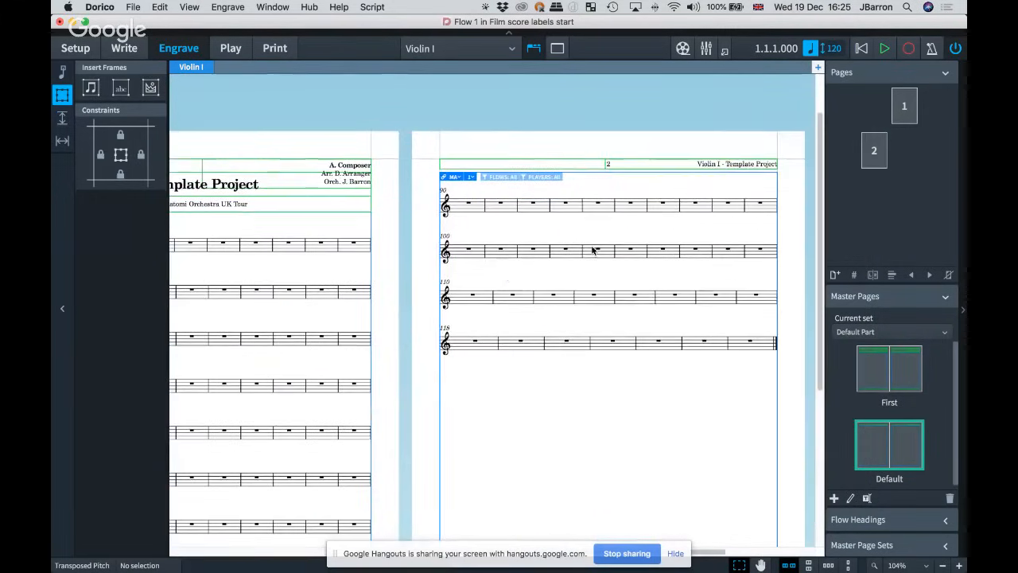
key("super+2")
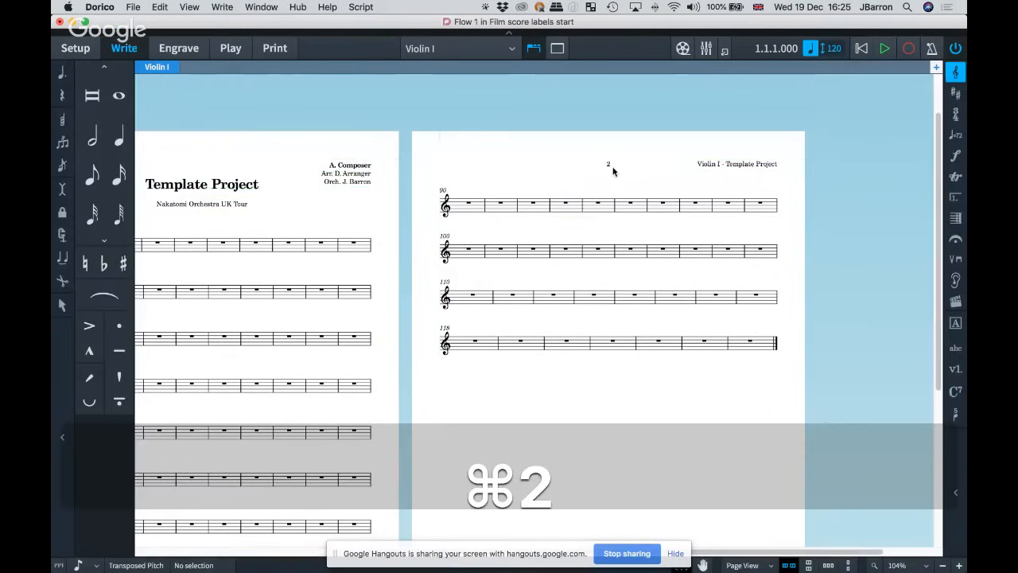
Step: Open the Violoncello part and check its page 2 header and first-page titles
left_click(446, 41)
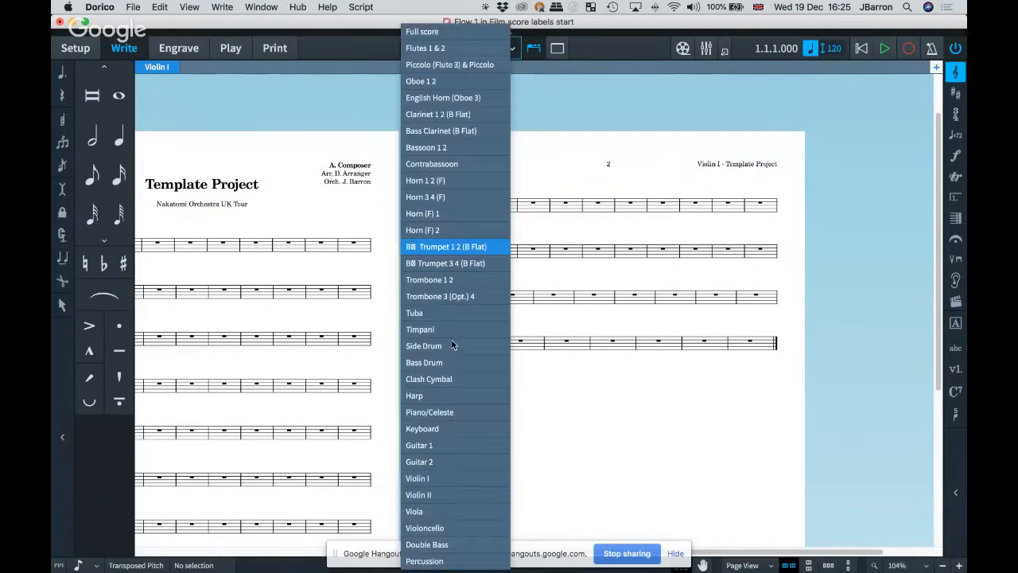
left_click(441, 528)
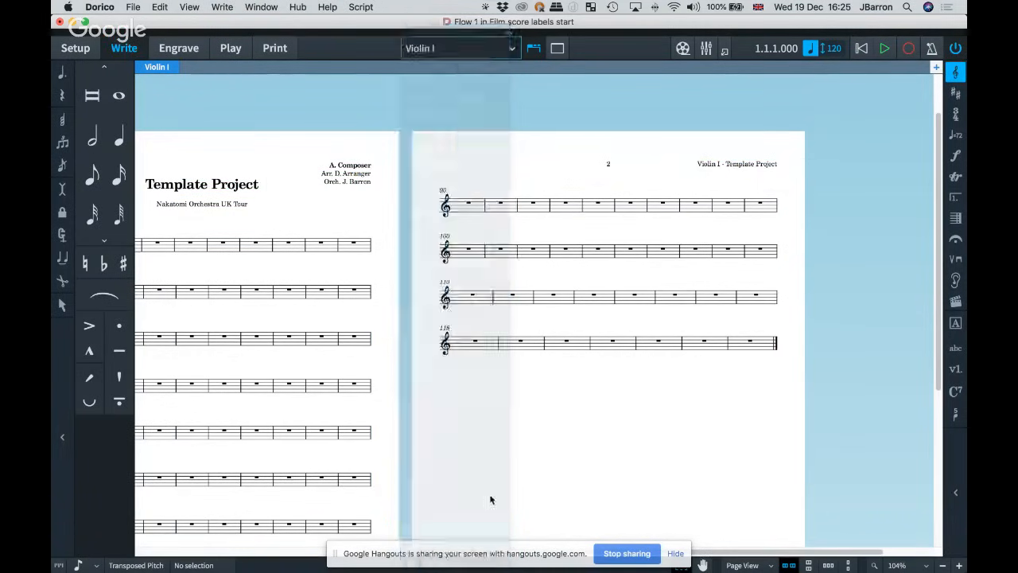
scroll(571, 271, "down", 5)
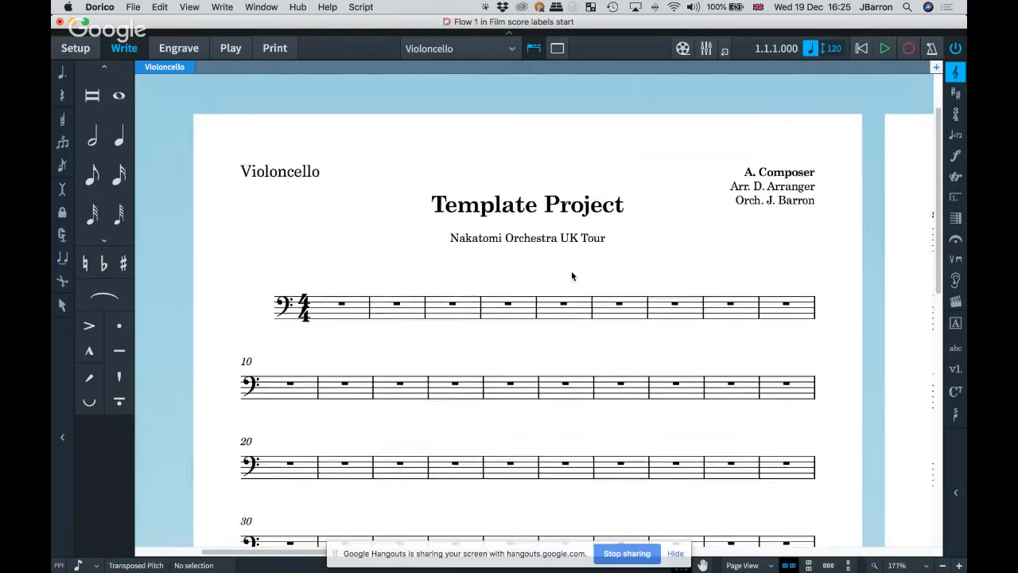
scroll(838, 223, "right", 5)
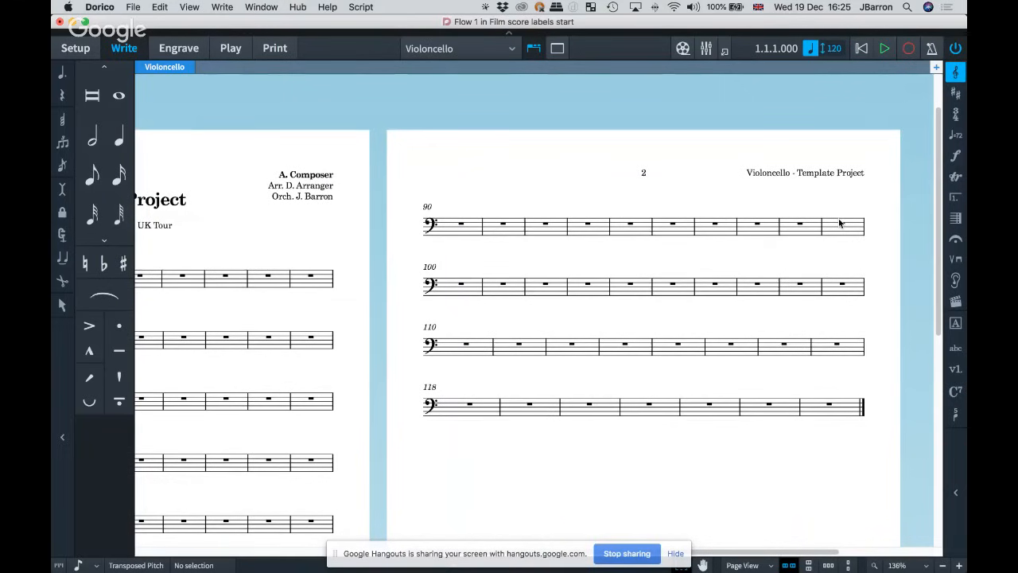
scroll(839, 224, "left", 10)
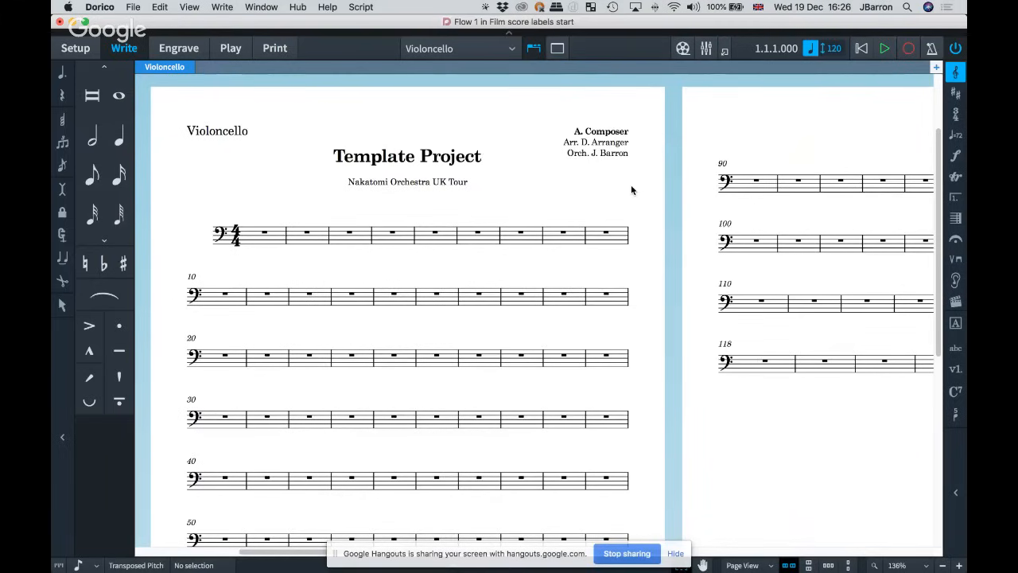
Step: Open the First master page of the Default Part set in Engrave mode and examine its header text tokens
left_click(179, 48)
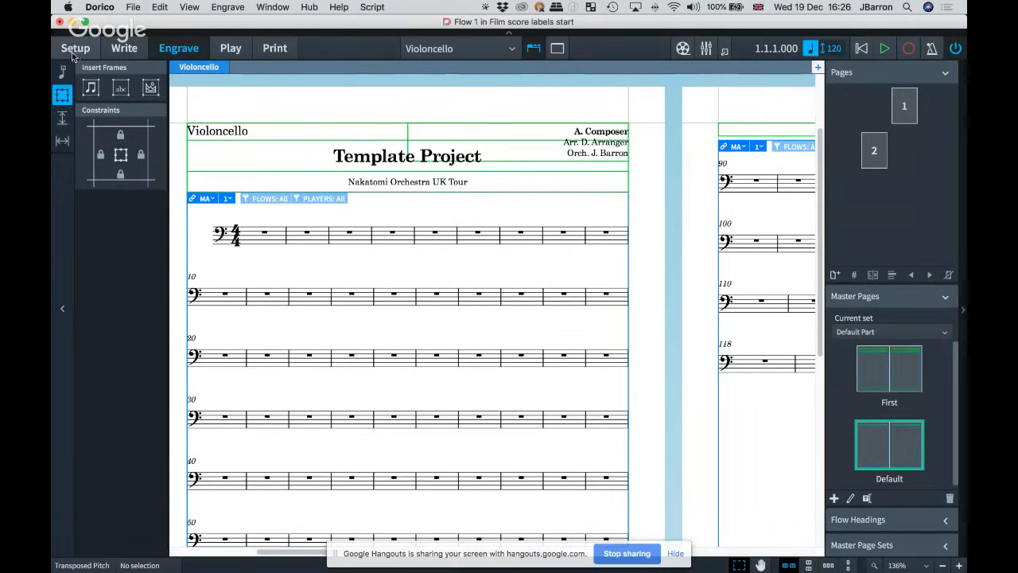
double_click(869, 369)
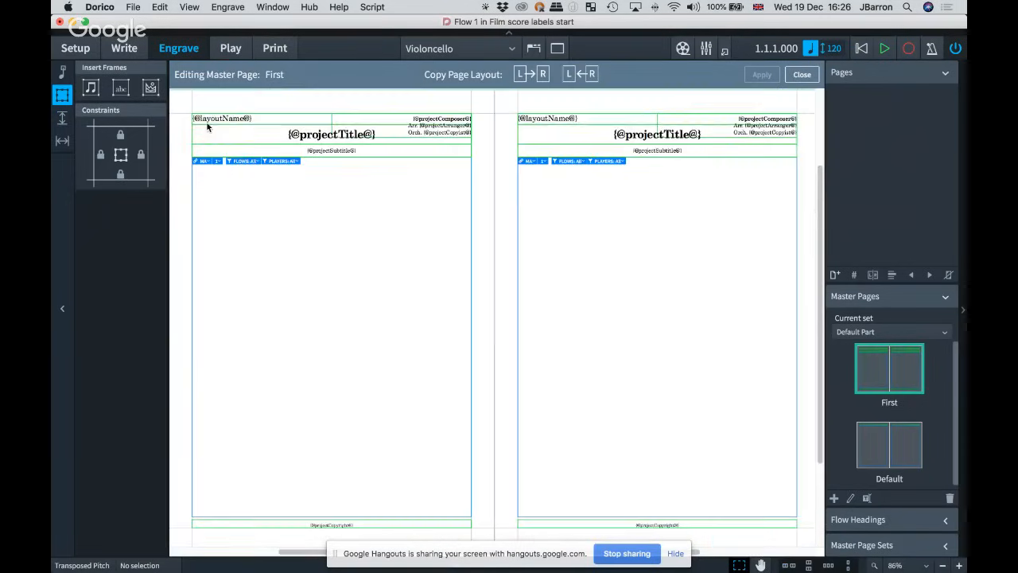
left_click_drag(211, 121, 370, 199)
key("z")
key("z")
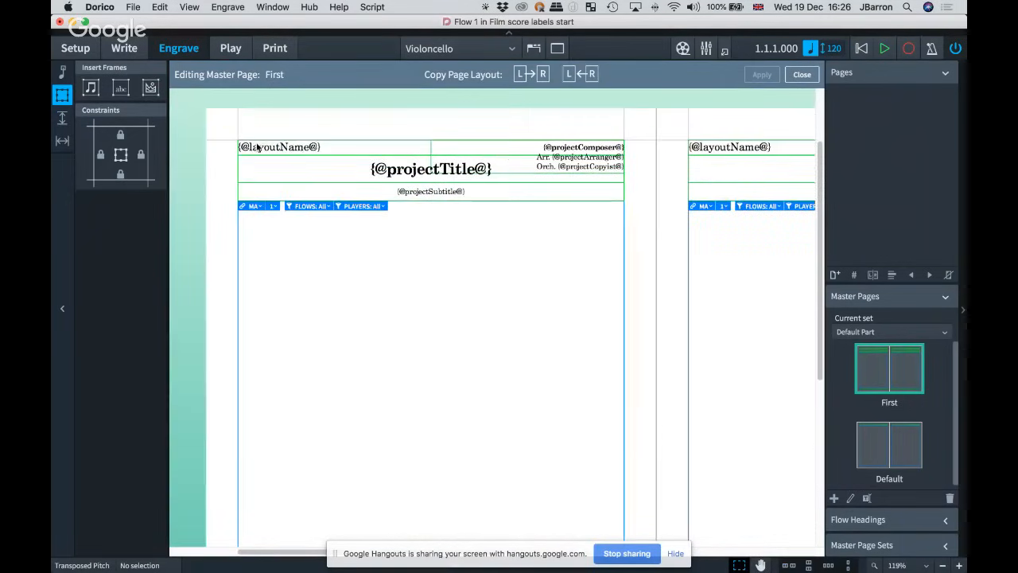
Step: Leave the First master page editor and review the Violoncello's first page with its frames shown in Engrave mode
left_click(85, 49)
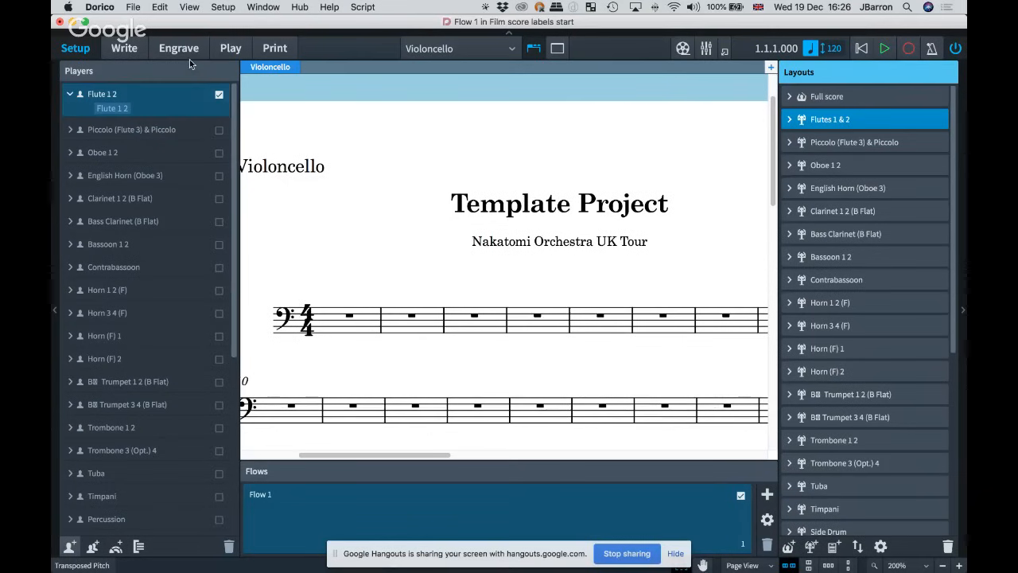
left_click(165, 55)
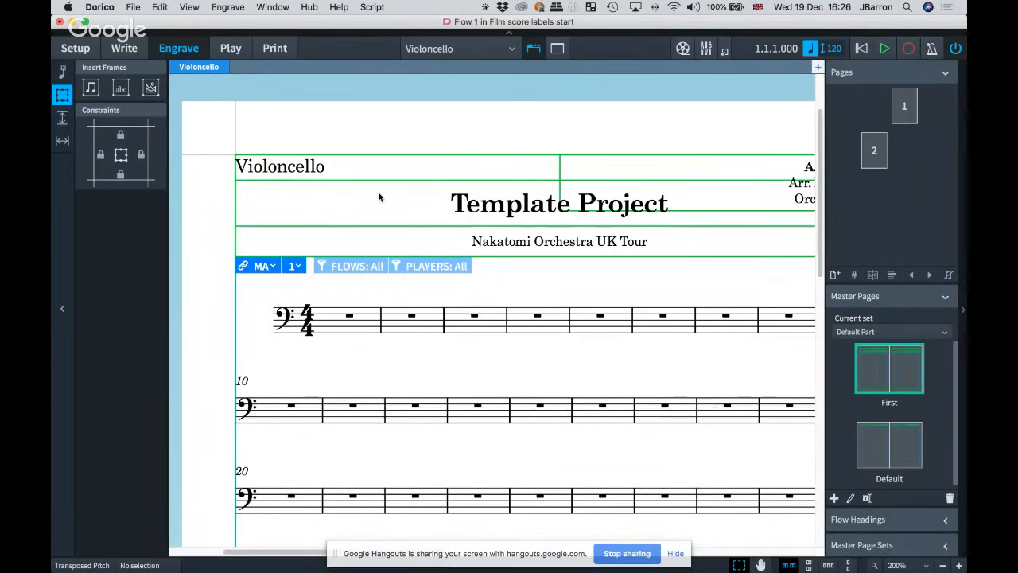
key("x")
key("x")
key("x")
scroll(379, 198, "right", 3)
scroll(380, 197, "down", 1)
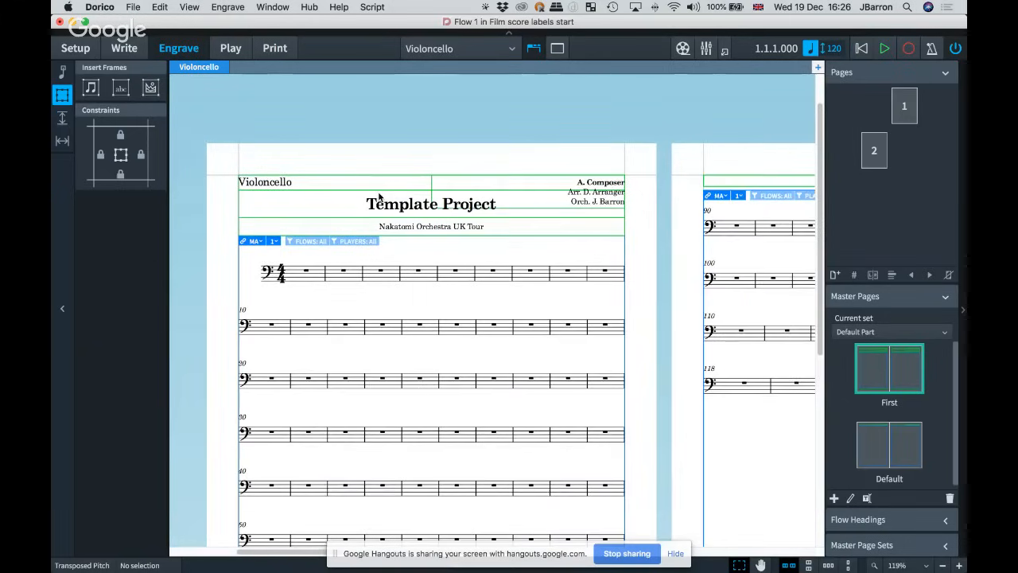
scroll(379, 197, "right", 2)
scroll(379, 198, "down", 1)
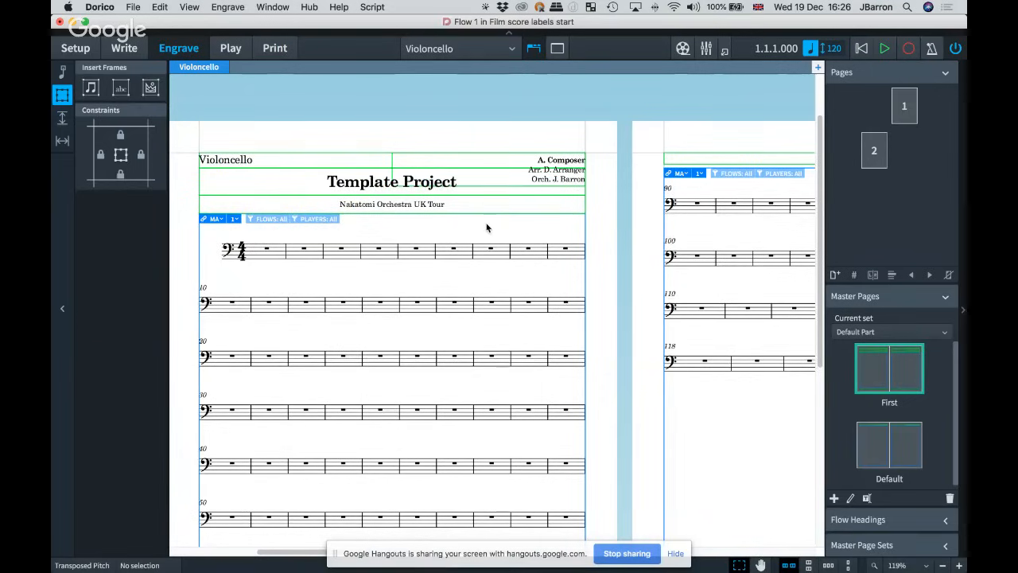
scroll(469, 226, "left", 2)
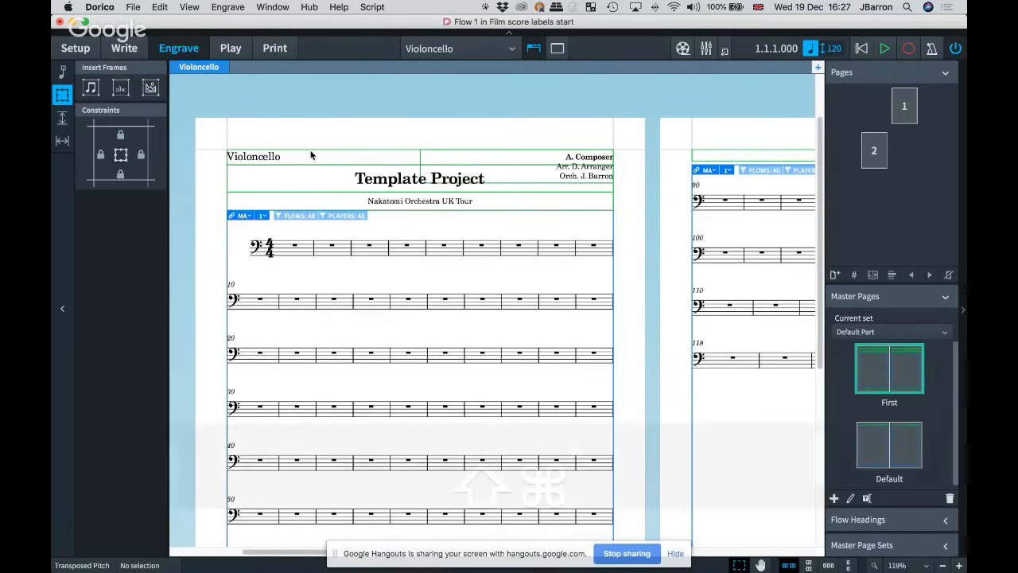
Step: Examine the Flows settings under Page Setup in Layout Options, leaving them as they are
key("shift+super+l")
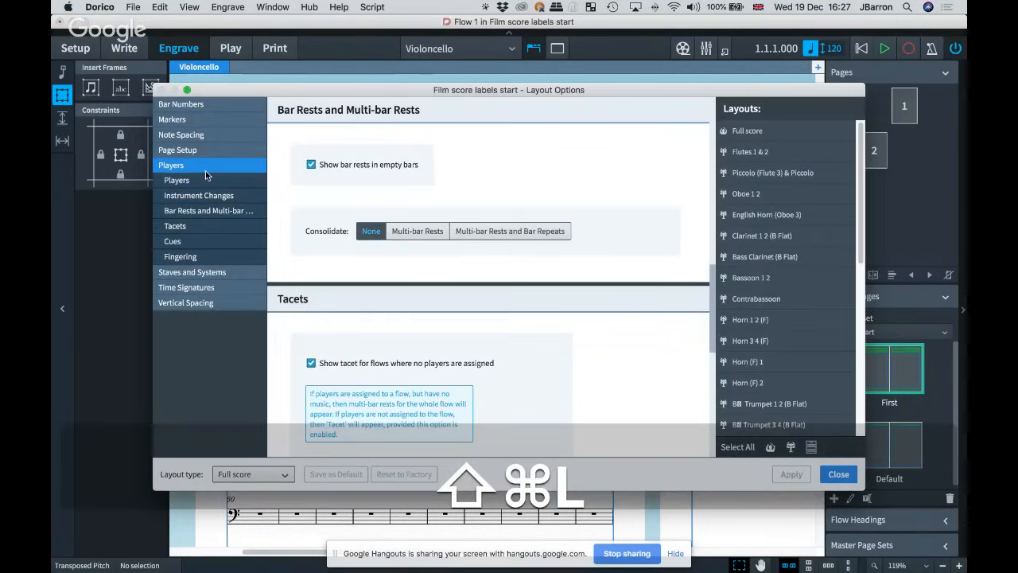
left_click(182, 151)
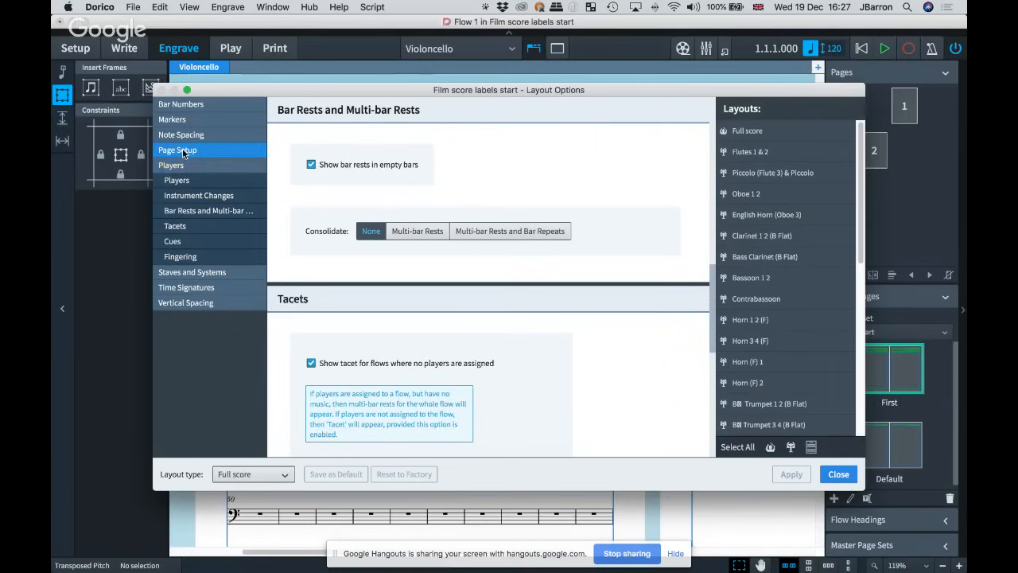
left_click(177, 246)
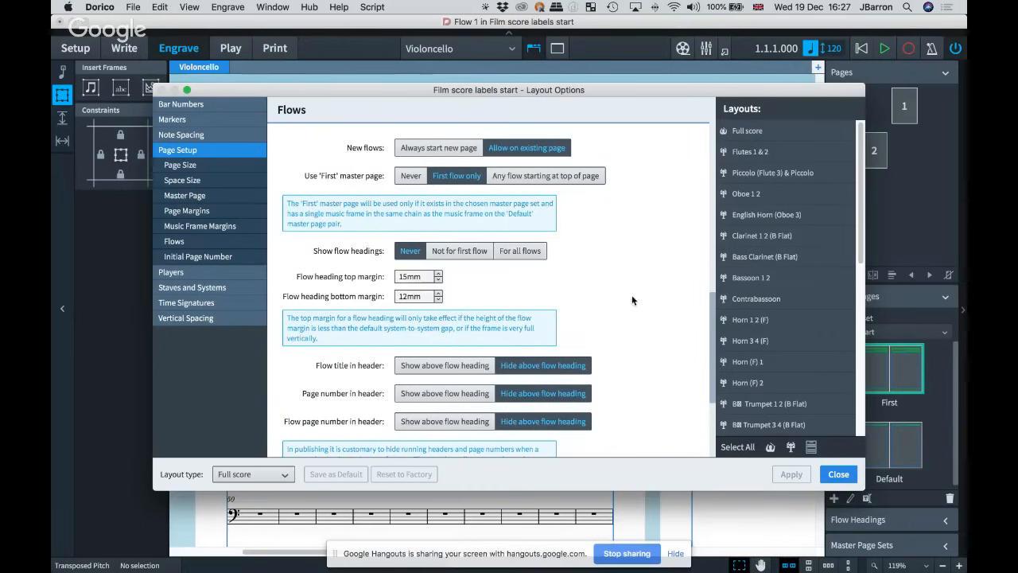
left_click(839, 474)
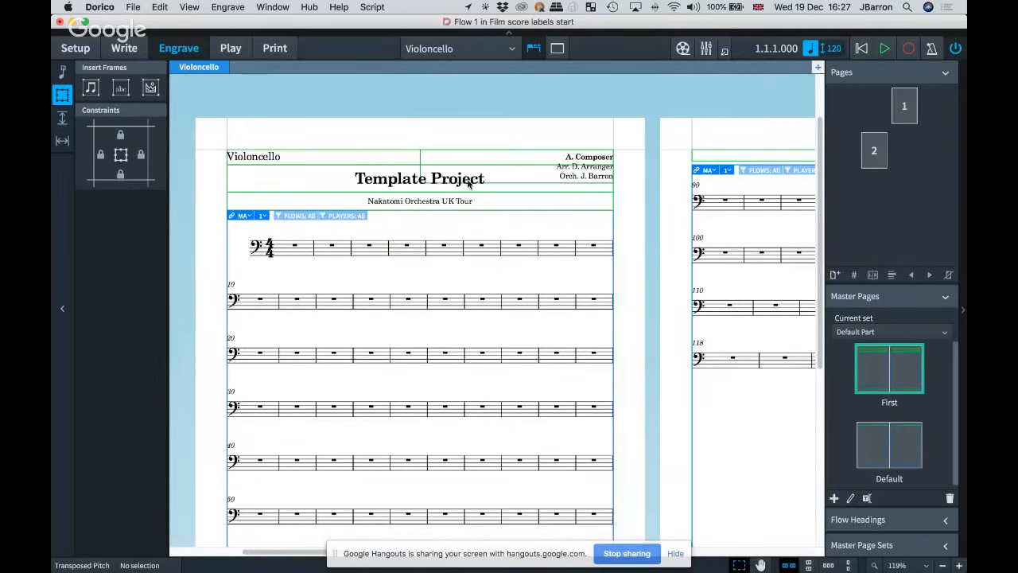
Step: Switch the Violoncello layout to Setup mode and on to Write mode
left_click(57, 46)
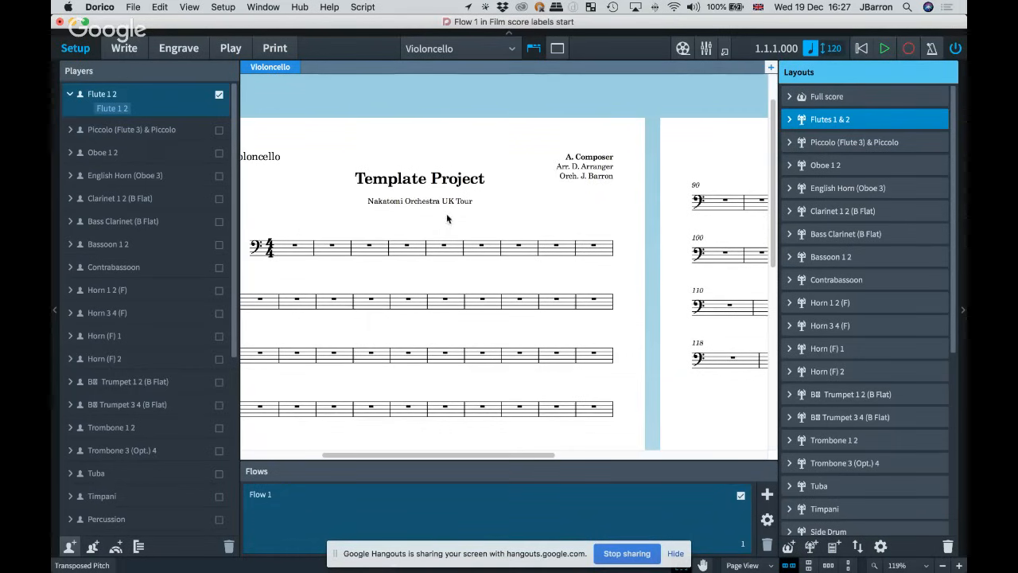
key("super+2")
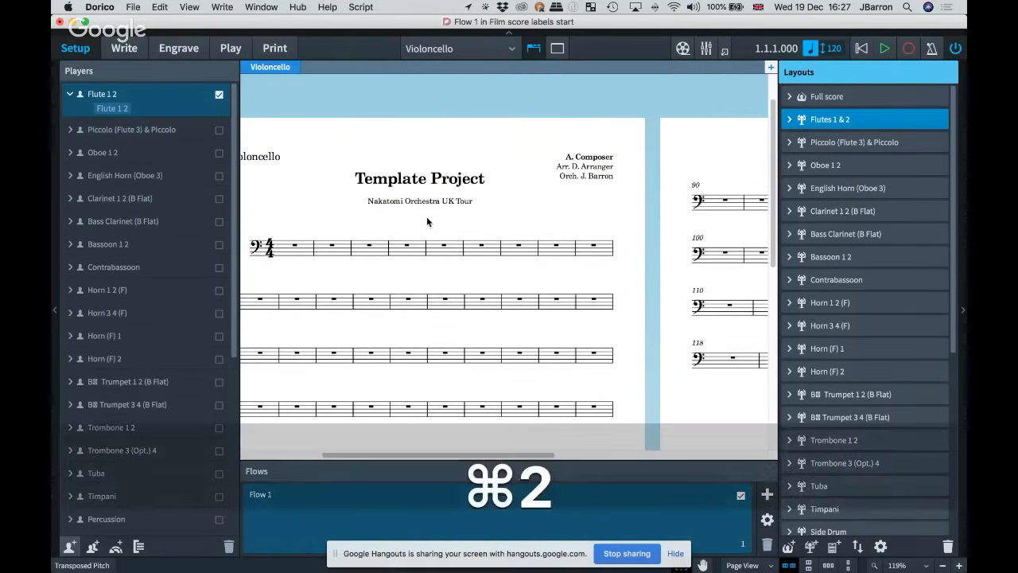
Step: In the Violoncello's Layout Options, set flow headings to show for all flows and apply the change
key("shift+super+l")
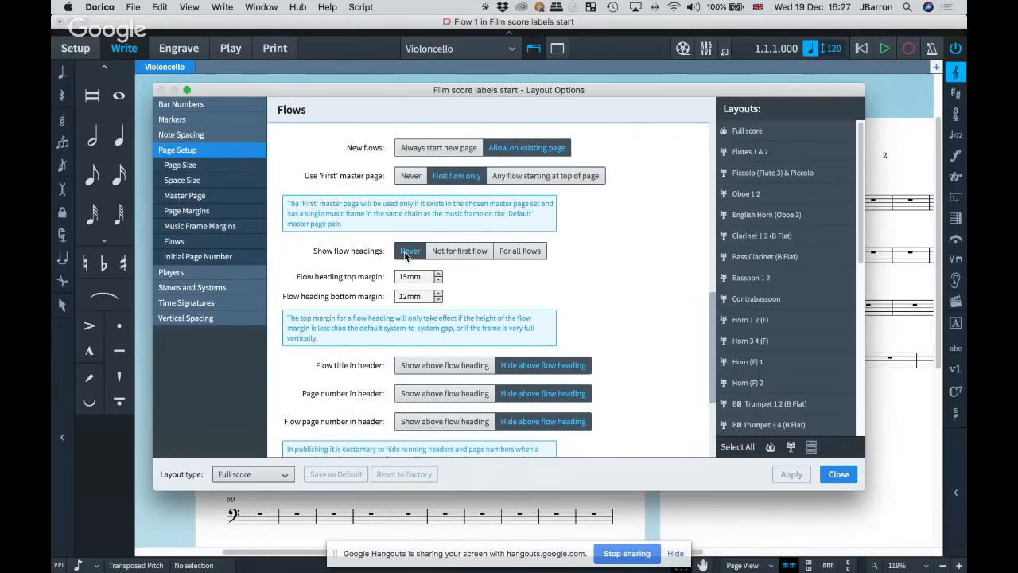
left_click(520, 252)
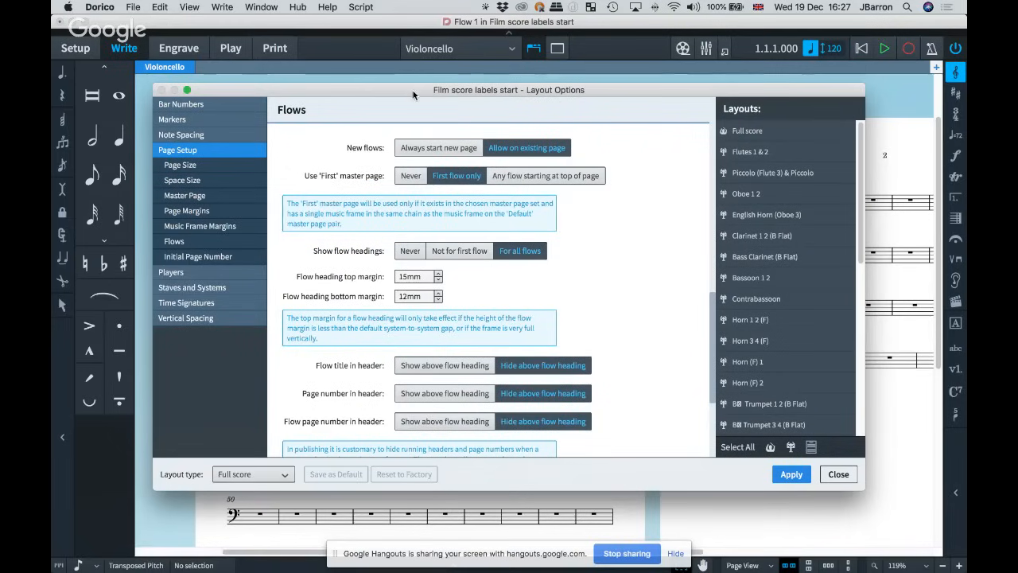
left_click_drag(413, 92, 431, 231)
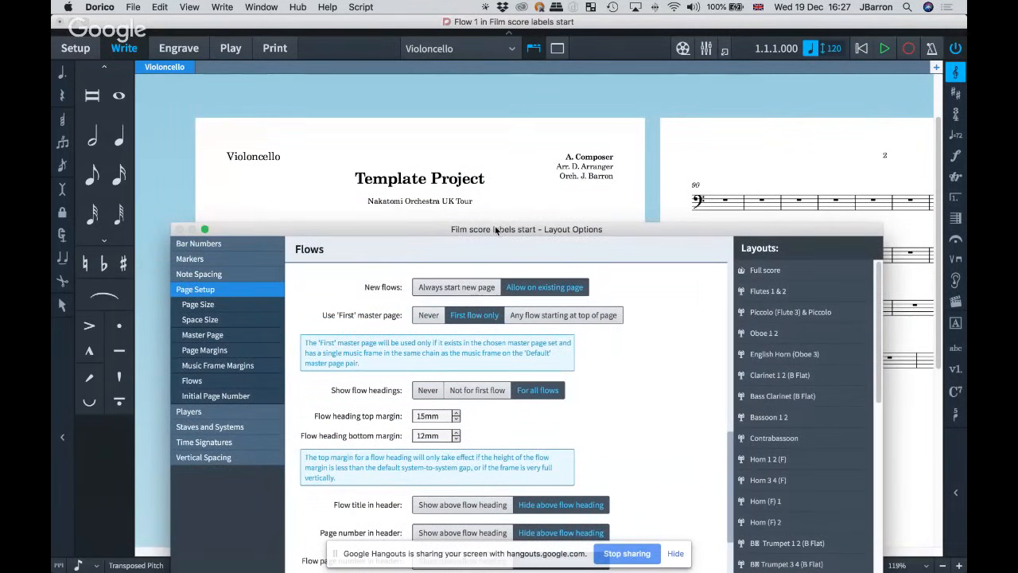
left_click_drag(494, 229, 494, 138)
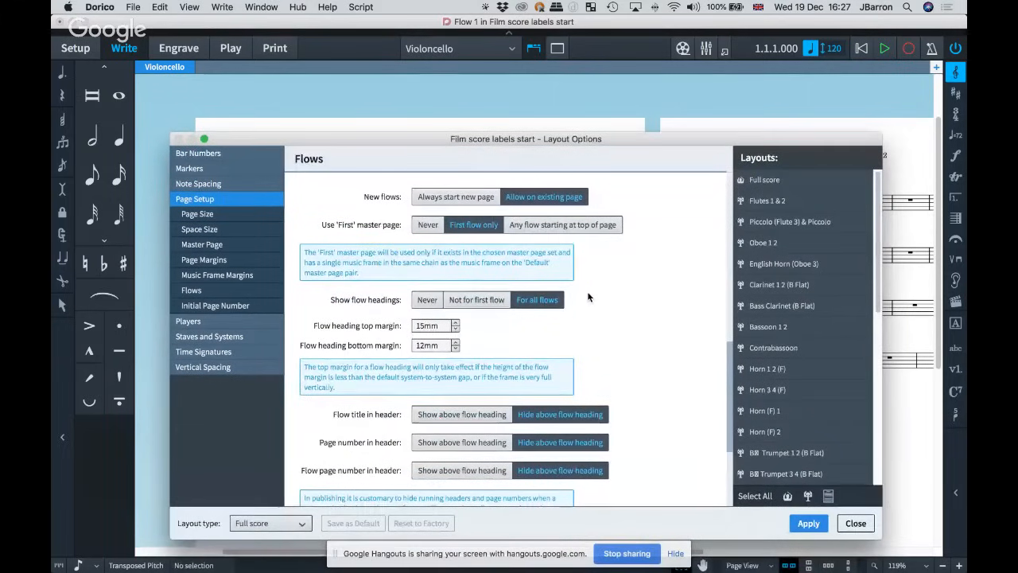
left_click(473, 302)
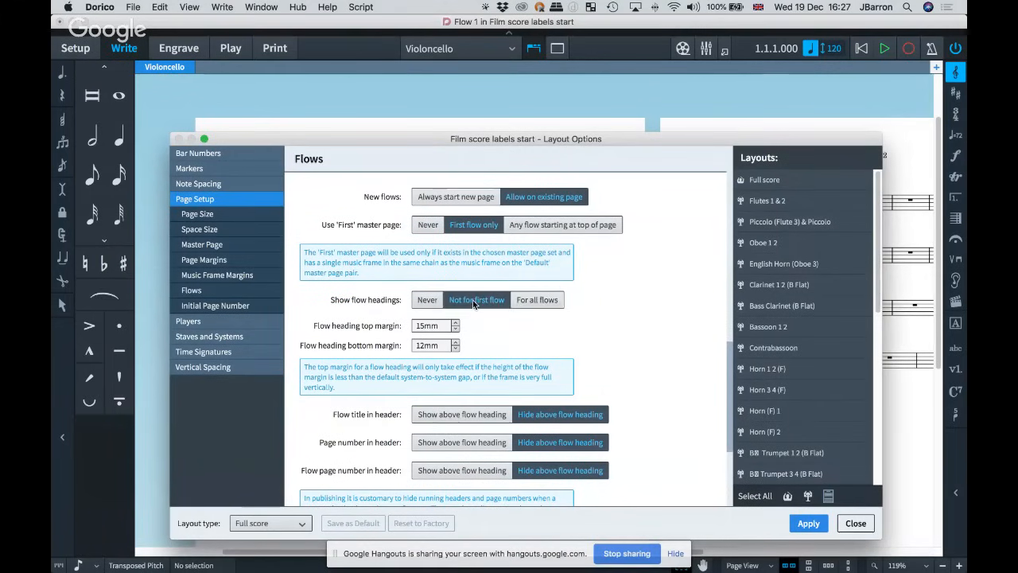
left_click(537, 299)
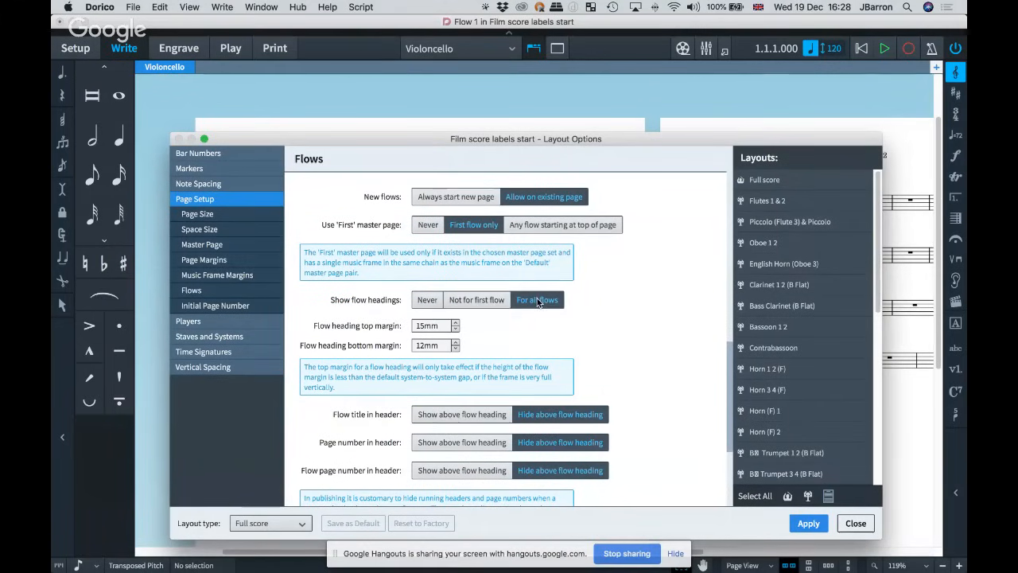
left_click(807, 523)
left_click_drag(519, 138, 535, 262)
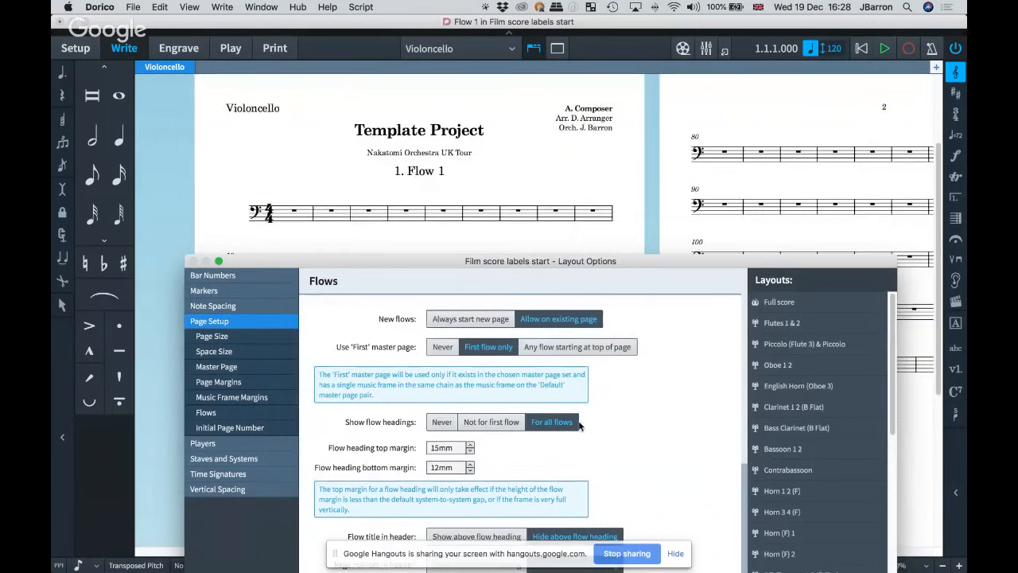
Step: Set the Violoncello layout's flow headings back to Never and close Layout Options
left_click(441, 421)
left_click_drag(508, 264, 511, 186)
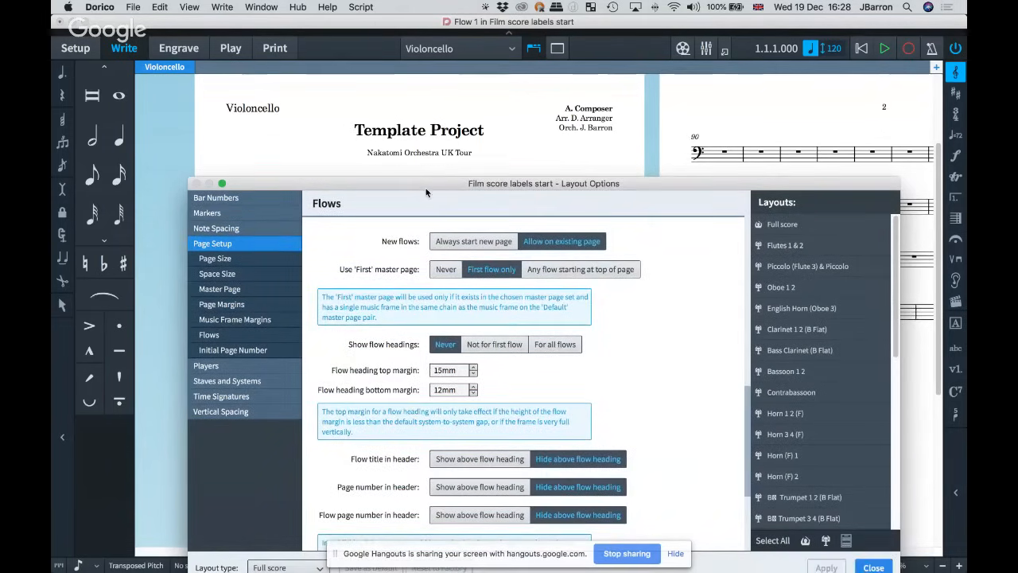
mouse_move(424, 184)
left_mouse_down()
mouse_move(430, 224)
mouse_move(420, 164)
left_mouse_up()
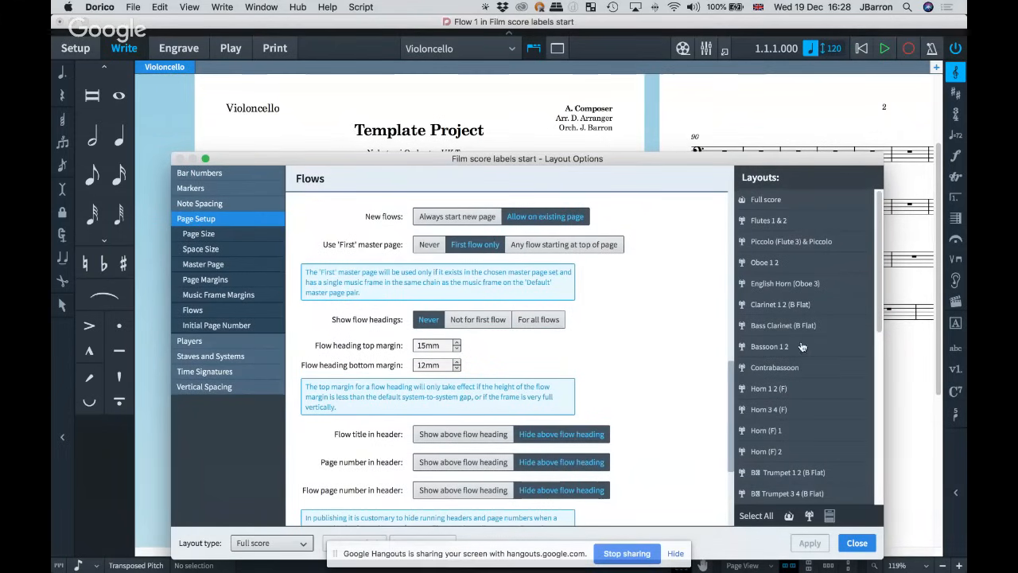
scroll(800, 414, "down", 5)
left_click(769, 453)
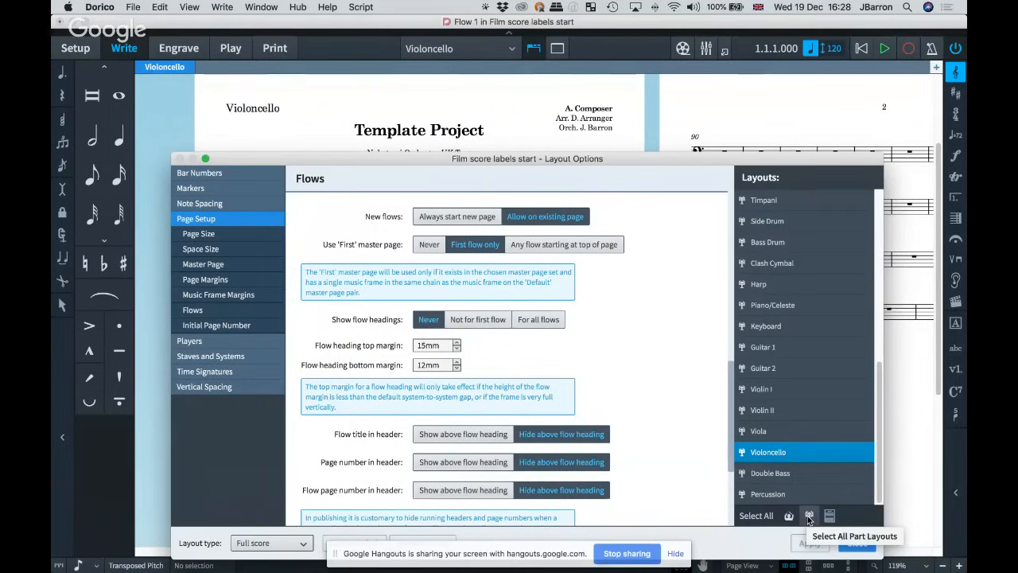
left_click(856, 543)
Step: Switch to the Full score layout and inspect its first page with frames and master pages in Engrave mode
left_click(475, 51)
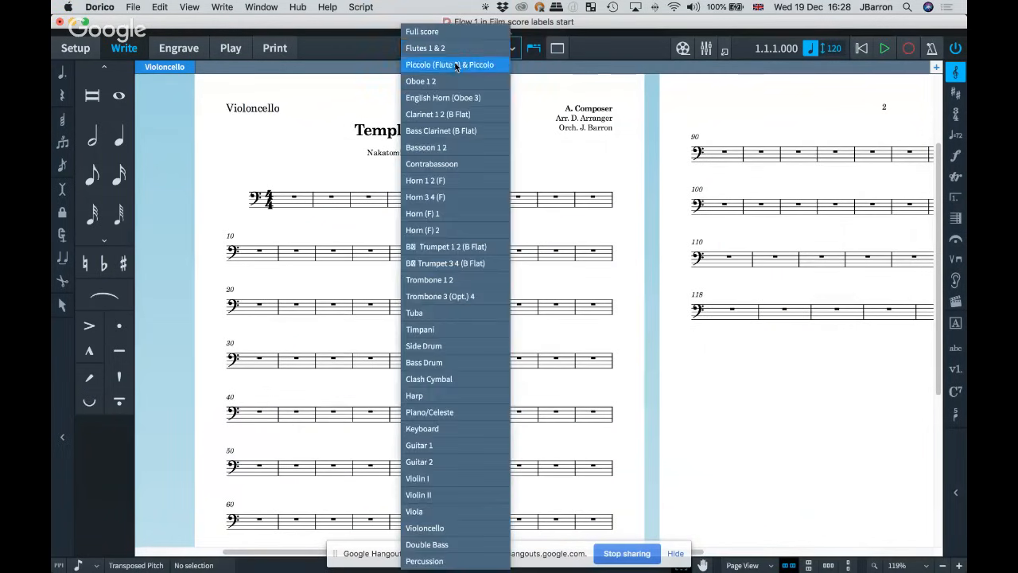
left_click(524, 125)
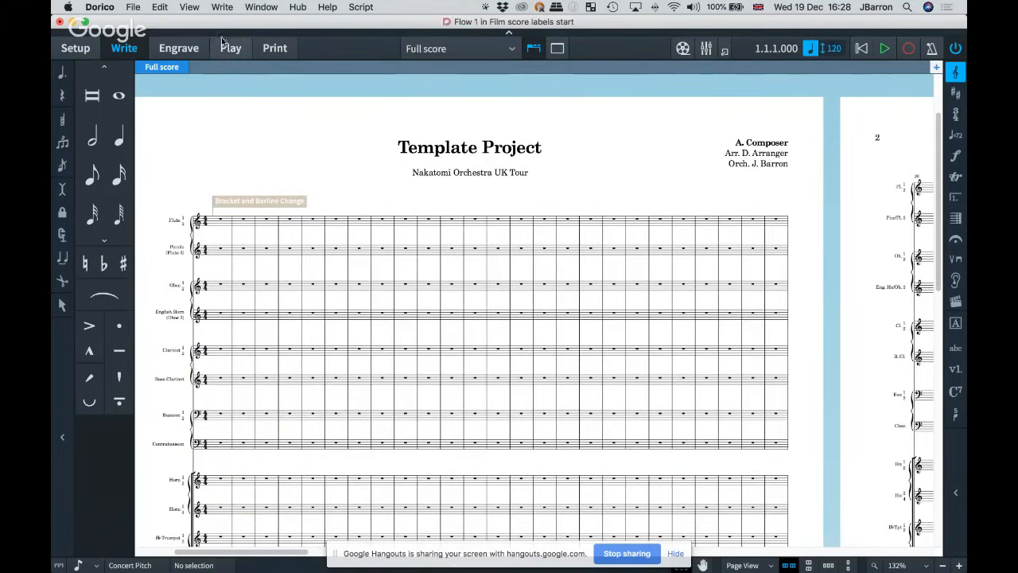
left_click(178, 48)
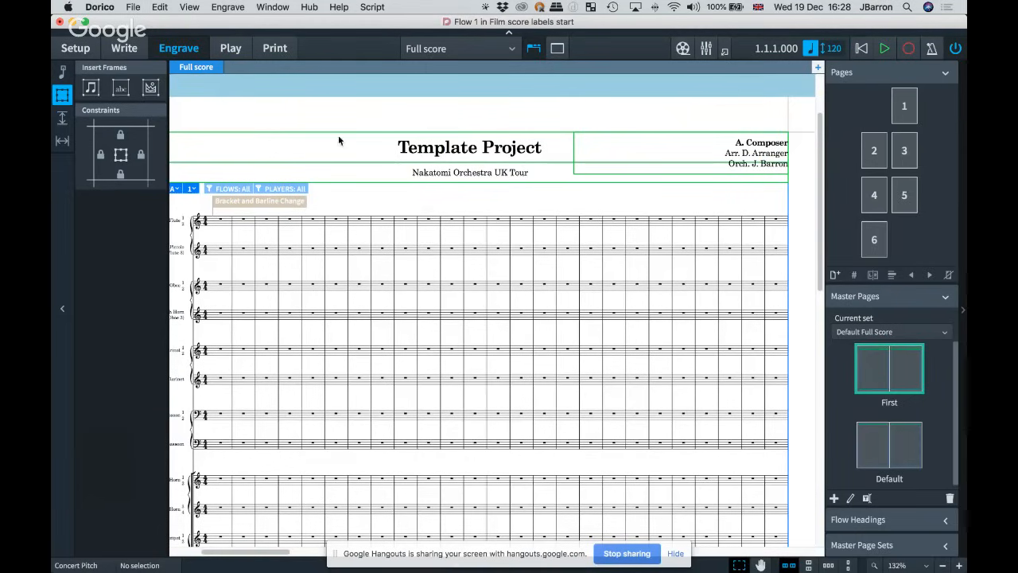
left_click(76, 49)
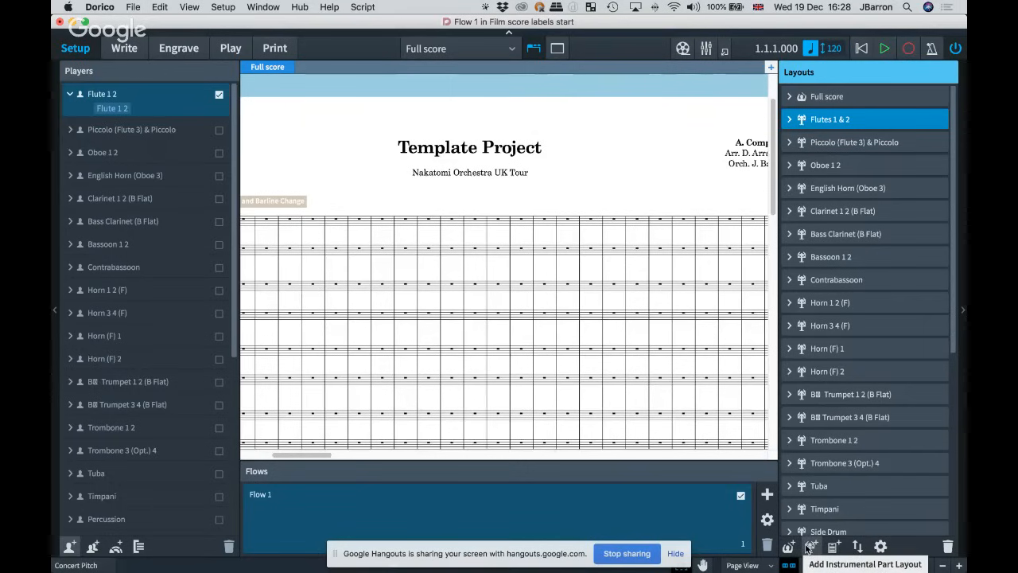
left_click(175, 49)
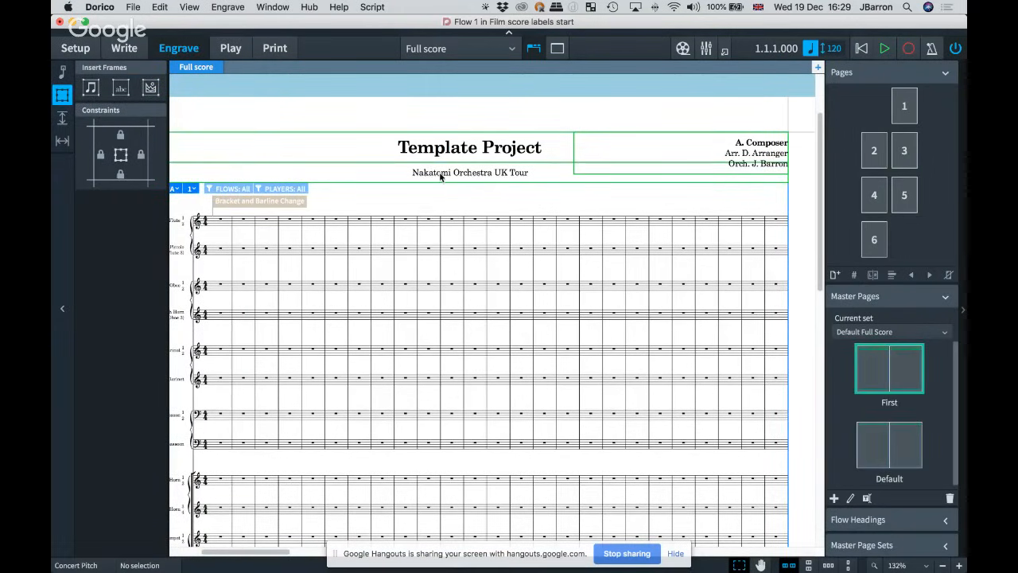
scroll(441, 177, "down", 3)
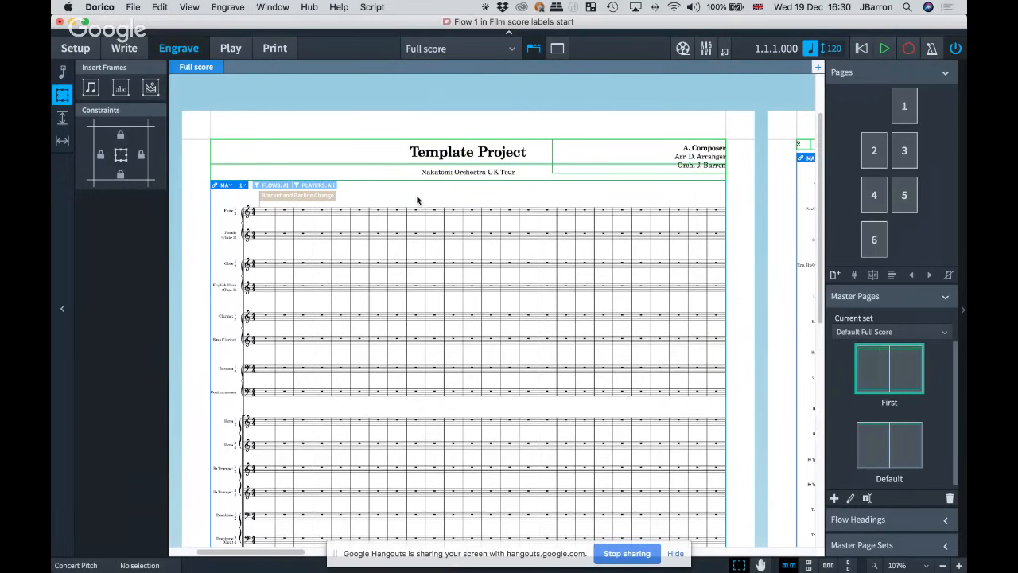
Step: In the Full score's Layout Options, set flow headings to show for all flows and apply the change
key("shift+super+l")
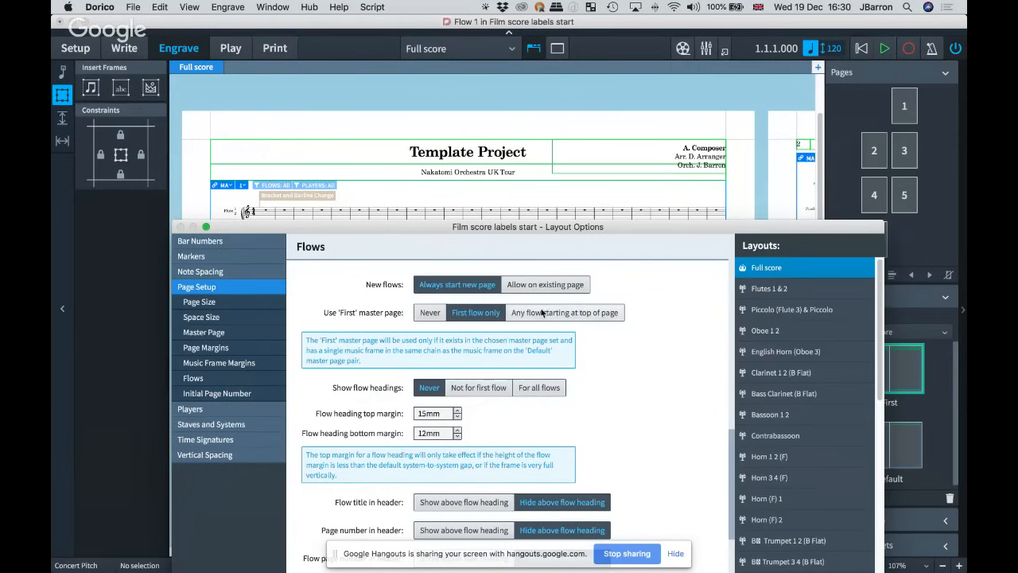
left_click(546, 387)
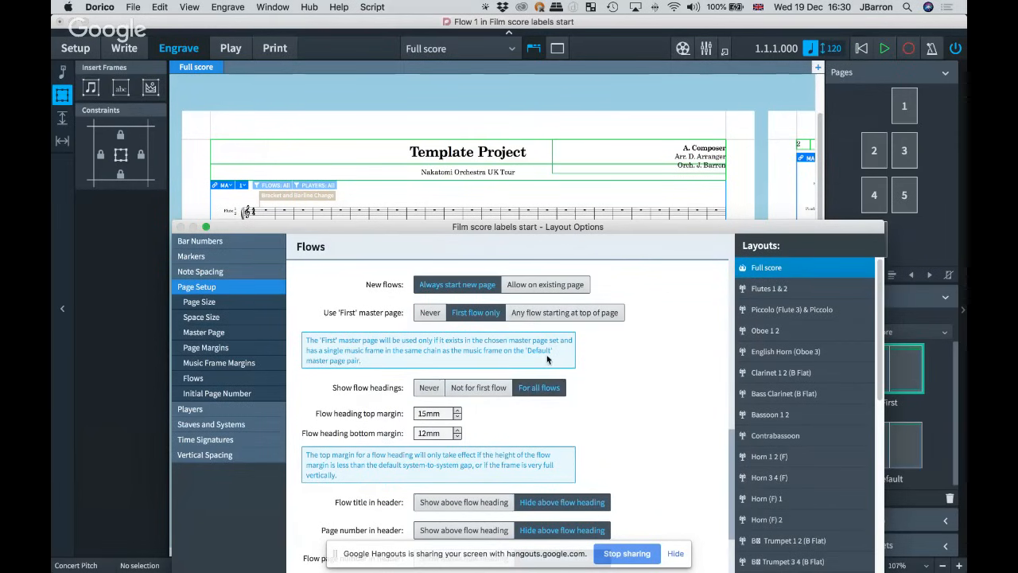
left_click_drag(529, 229, 530, 252)
left_click(780, 533)
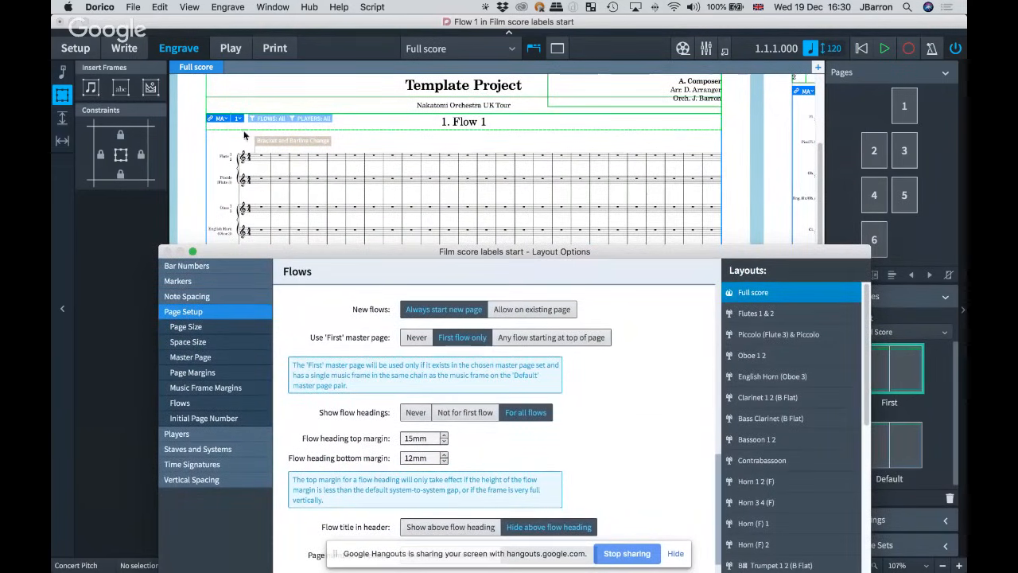
Step: Set the Full score's flow headings to Never, apply the change and close Layout Options
left_click(416, 412)
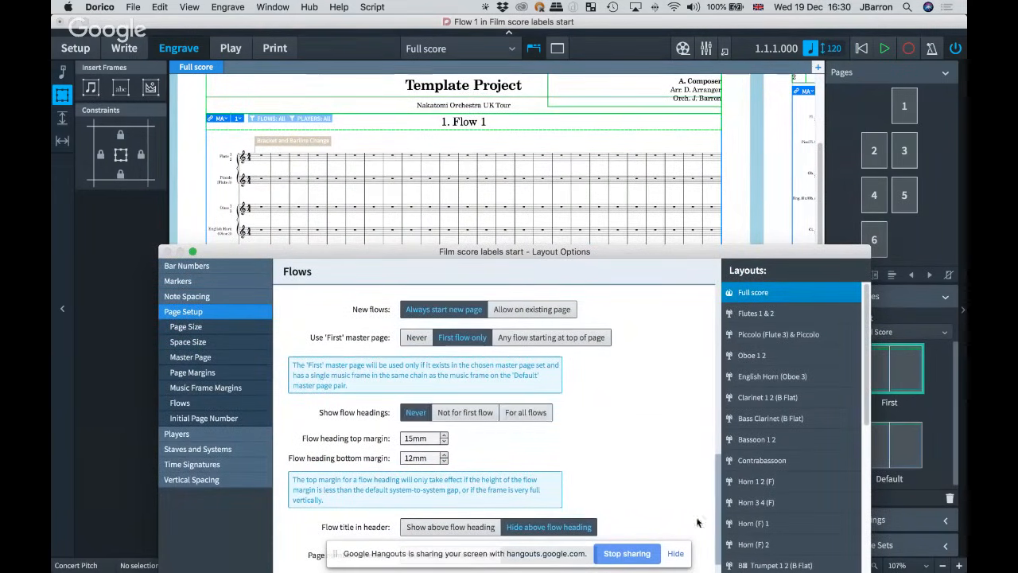
left_click_drag(640, 253, 629, 179)
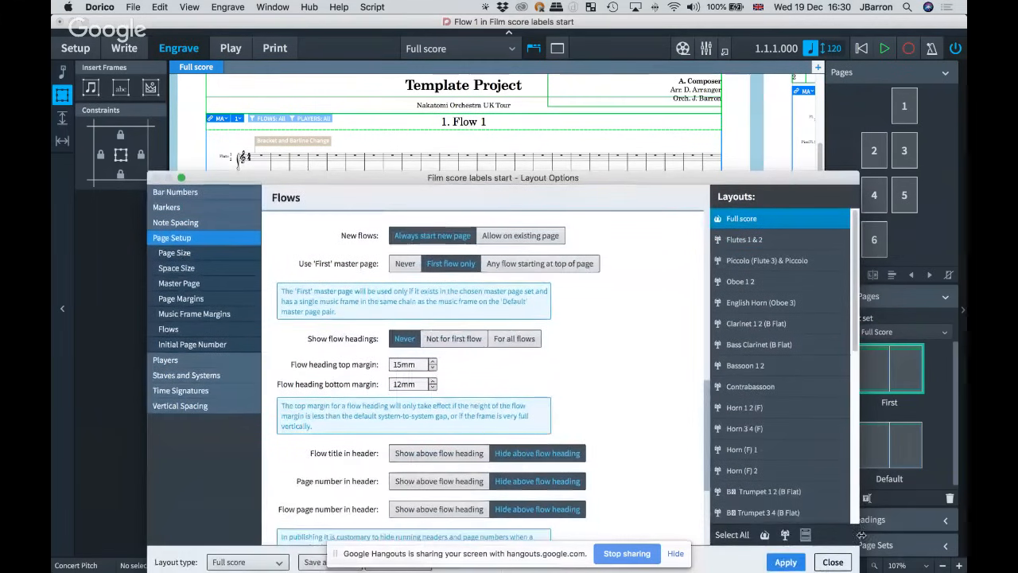
left_click(786, 562)
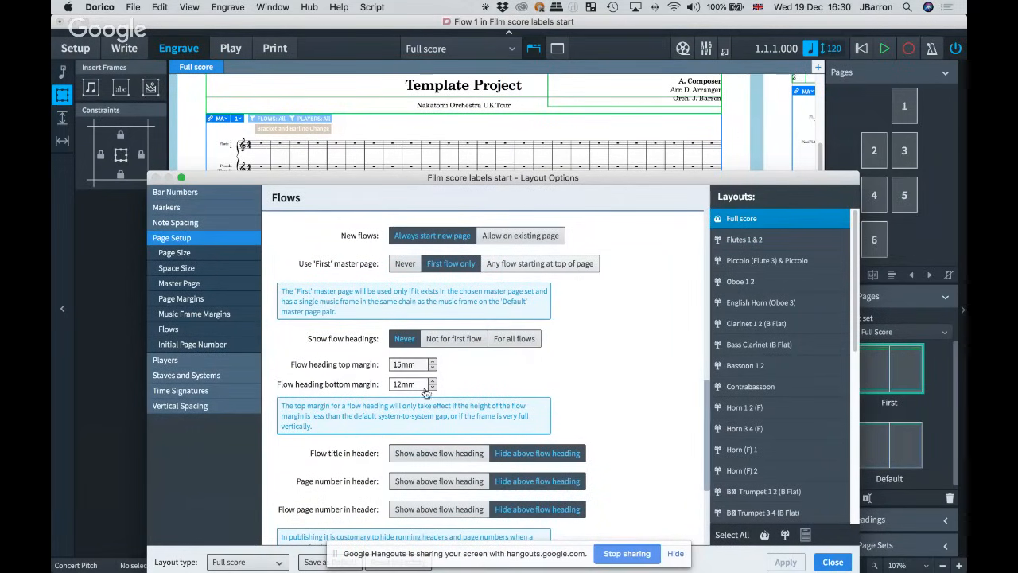
left_click(832, 561)
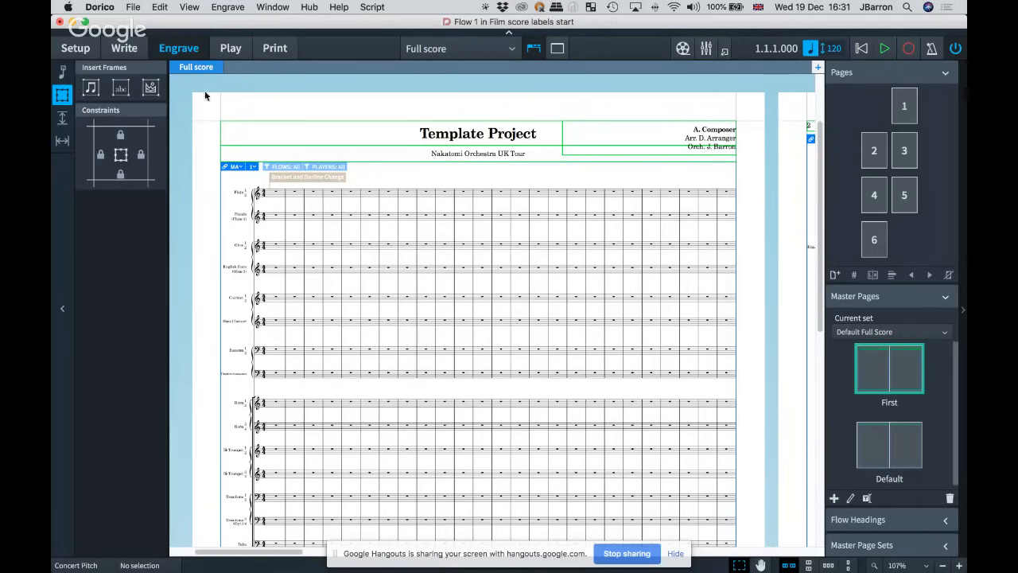
Step: Import the Movement III flow from Brandenburg 5 Movement III.dorico, merging with existing players where possible
left_click(132, 8)
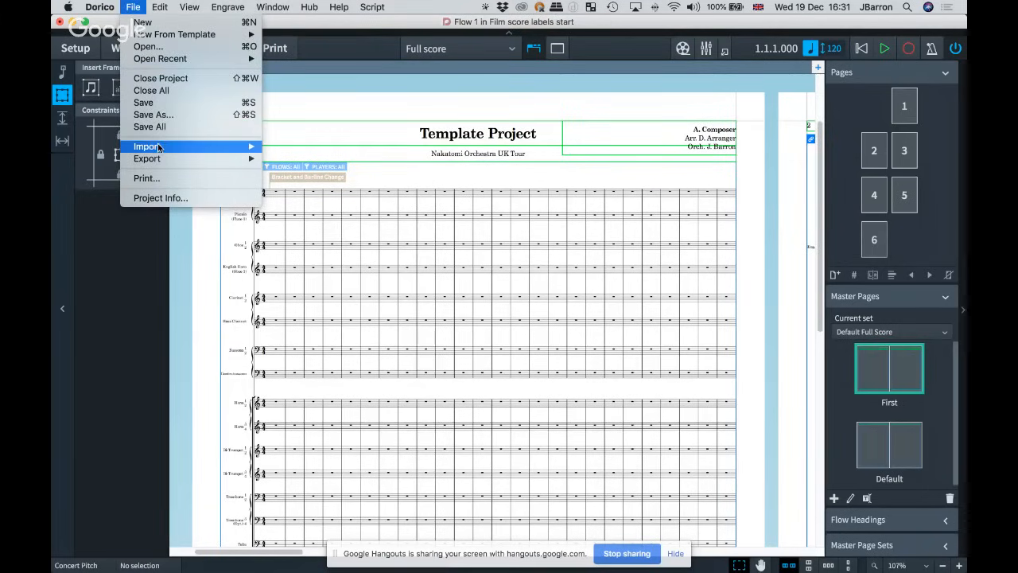
mouse_move(239, 146)
left_click(304, 147)
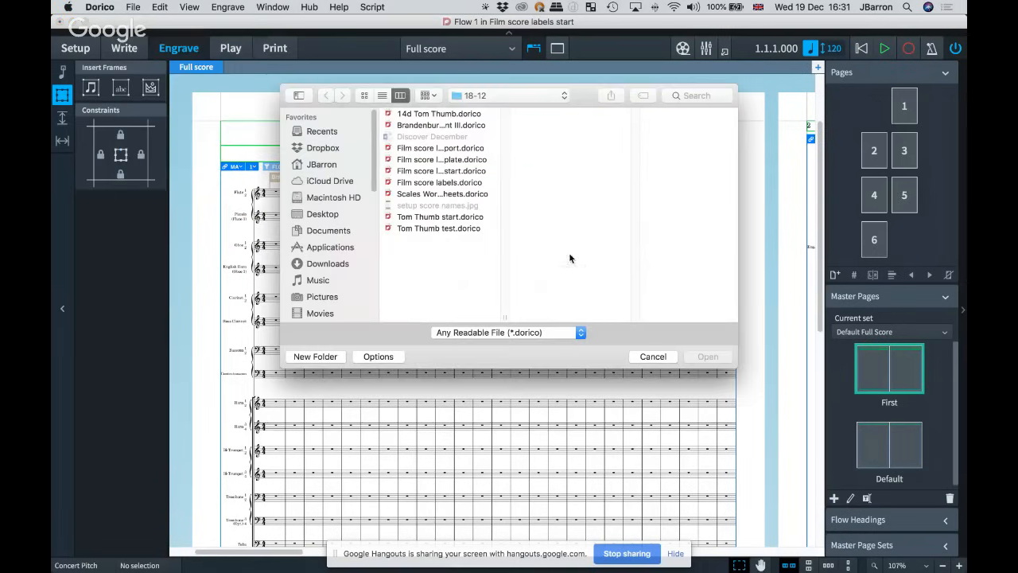
left_click(428, 126)
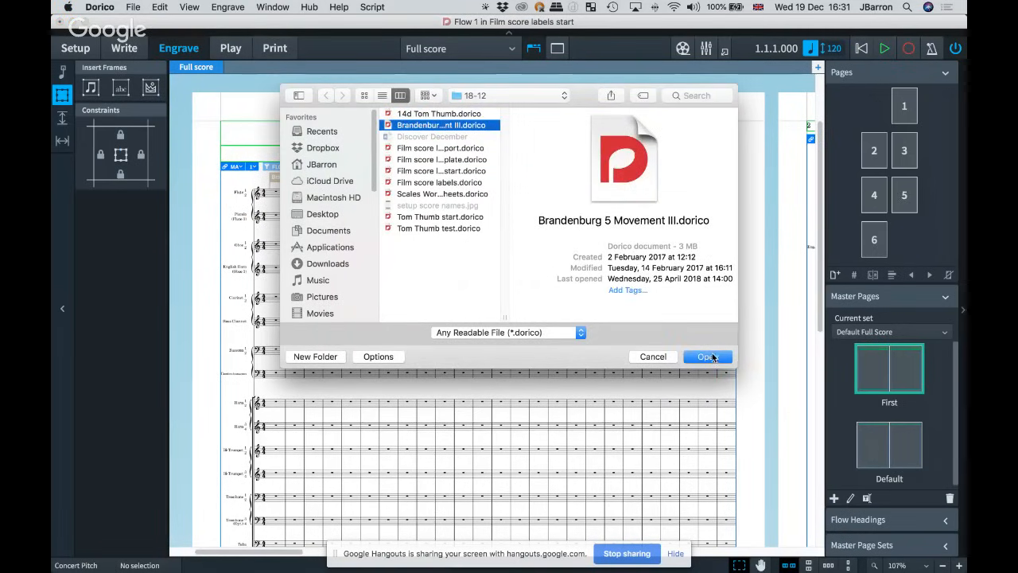
left_click(712, 357)
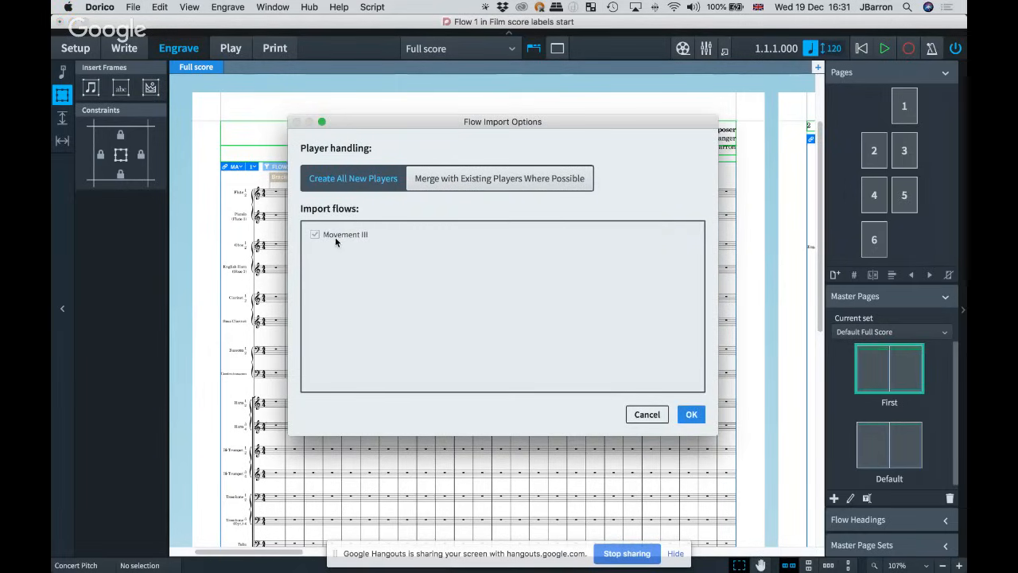
left_click(462, 180)
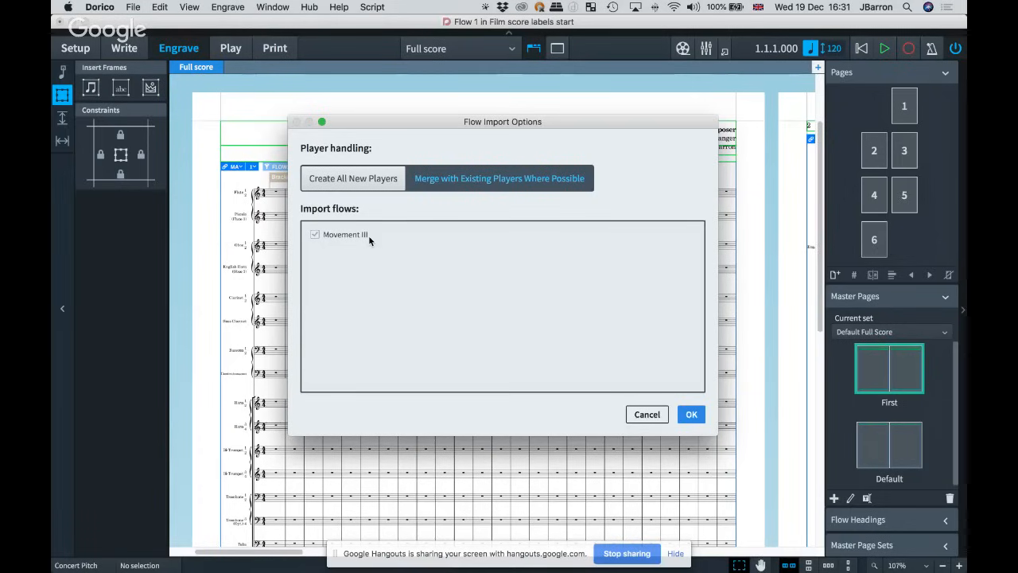
left_click(686, 416)
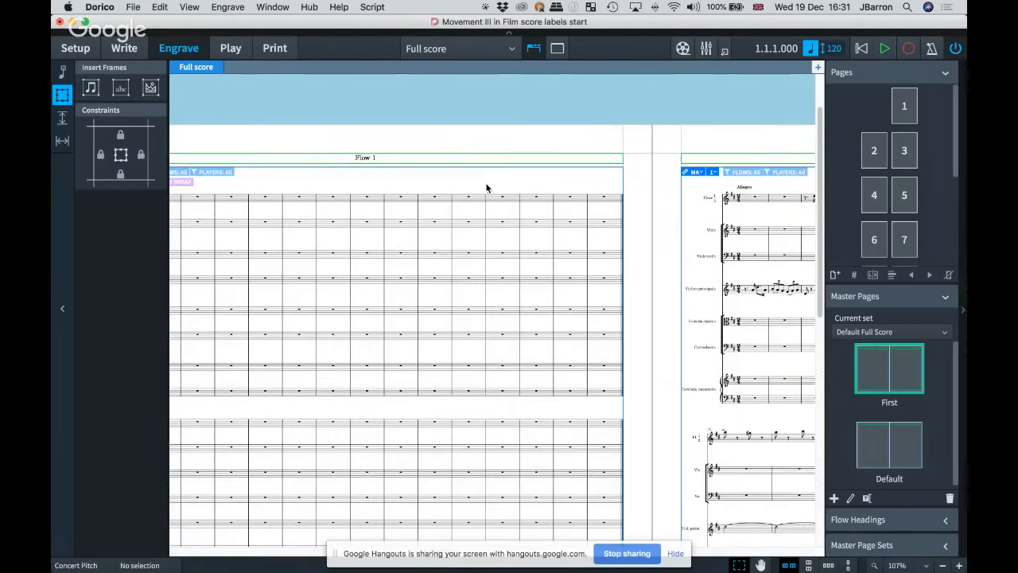
Step: Examine the header and staves on the imported Movement III's first page and the preceding Flow 1 pages
scroll(505, 232, "right", 5)
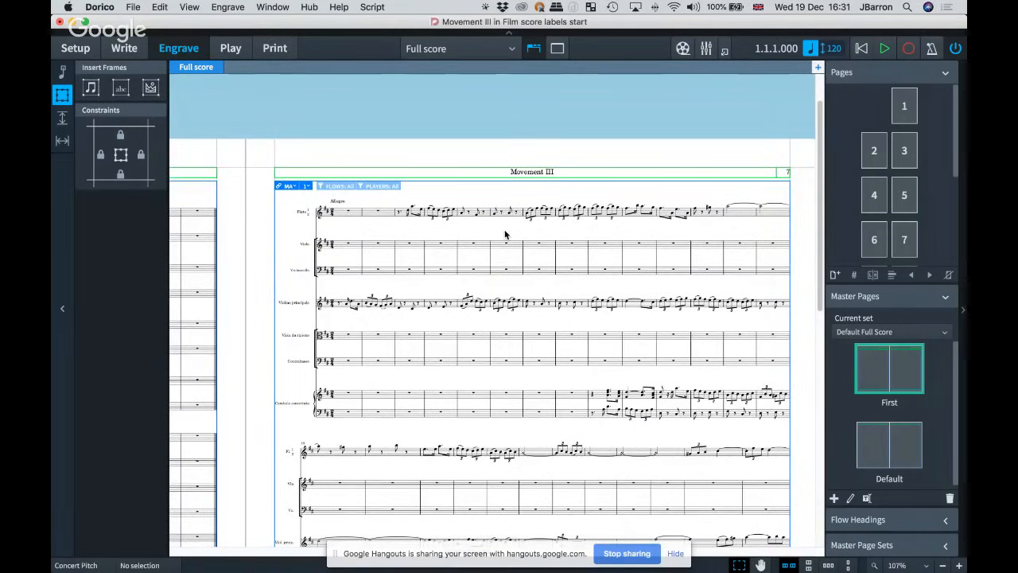
scroll(519, 202, "up", 5)
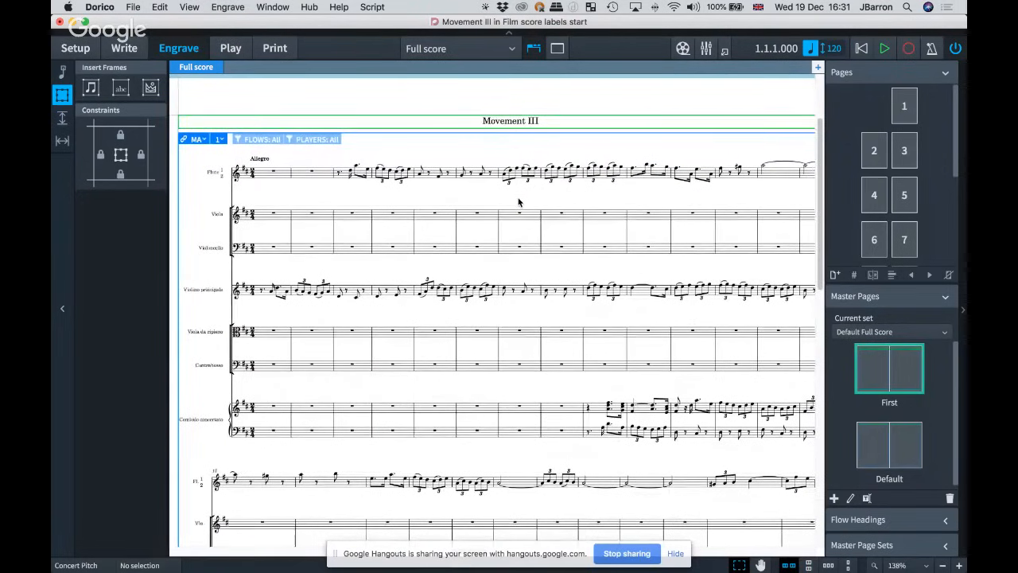
scroll(519, 203, "down", 3)
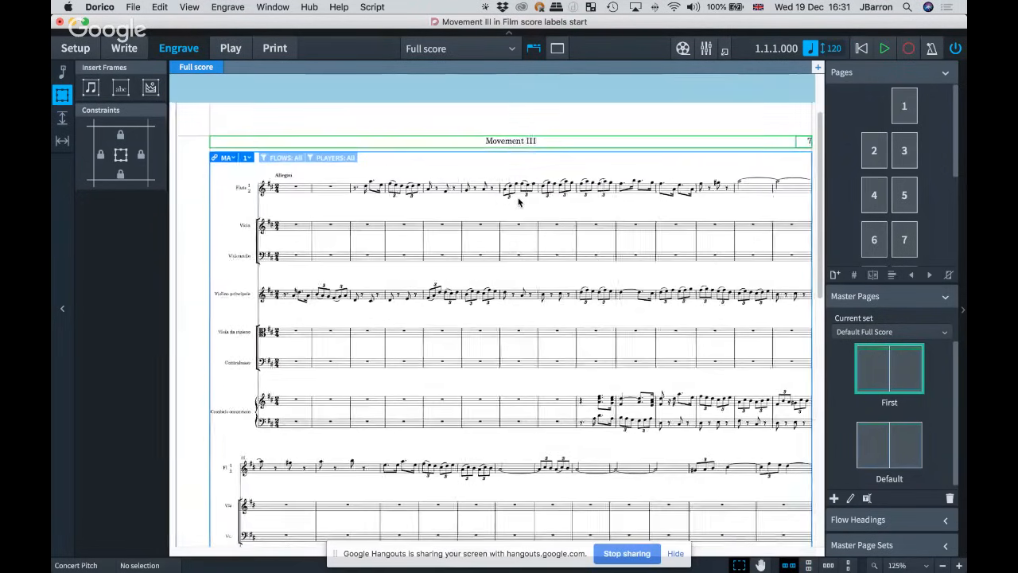
scroll(343, 182, "up", 4)
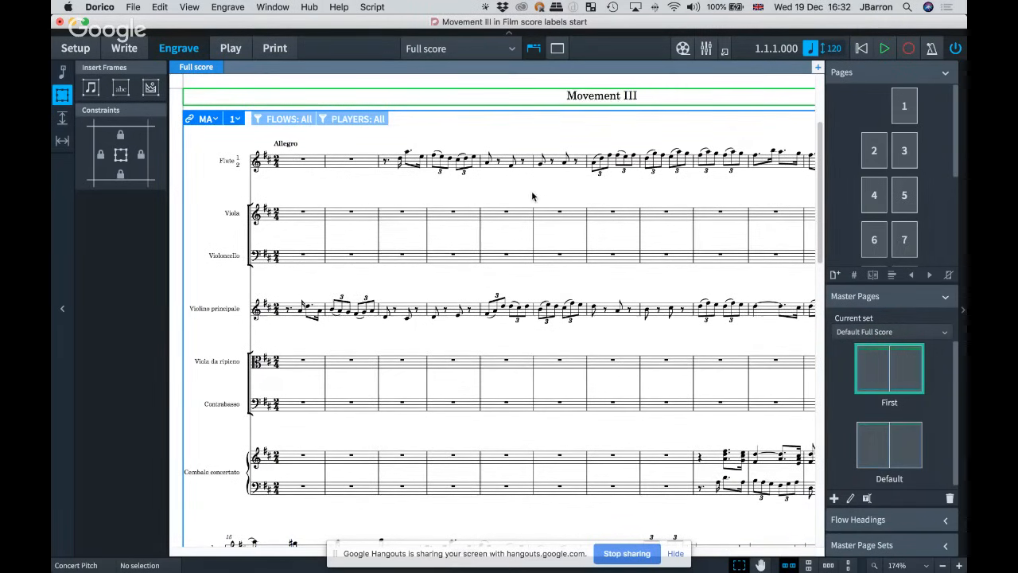
key("x")
key("x")
scroll(533, 195, "left", 8)
scroll(532, 195, "right", 2)
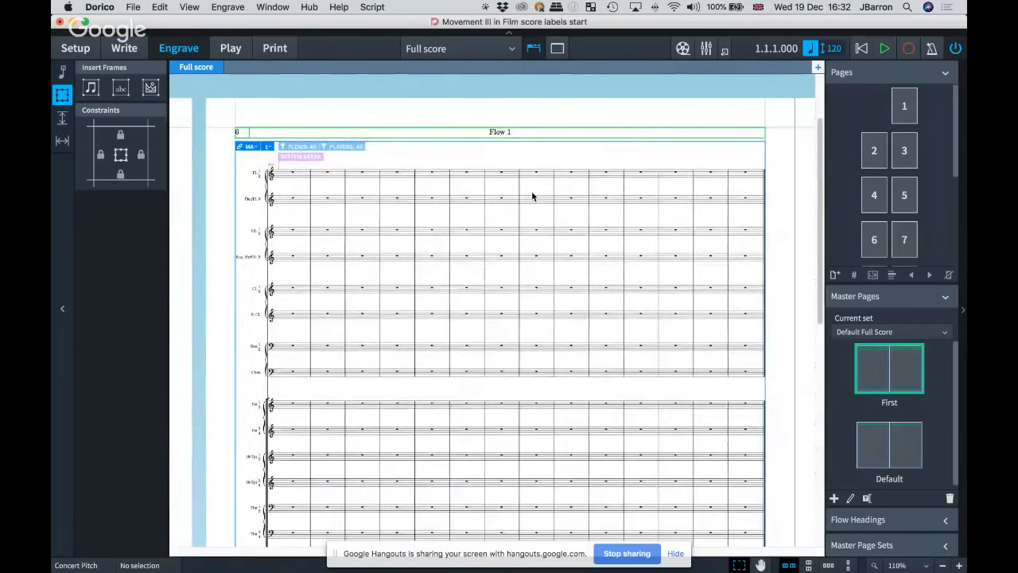
scroll(543, 204, "down", 1)
scroll(544, 207, "down", 3)
scroll(544, 207, "left", 5)
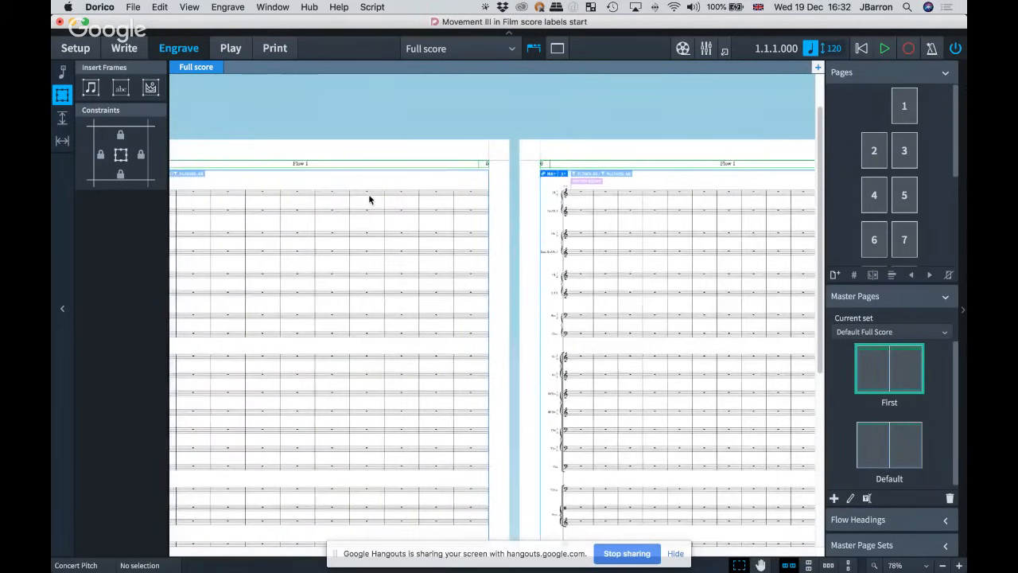
Step: Delete Flow 1 from the project in Setup mode, including all of its music
scroll(369, 198, "left", 5)
scroll(368, 194, "right", 3)
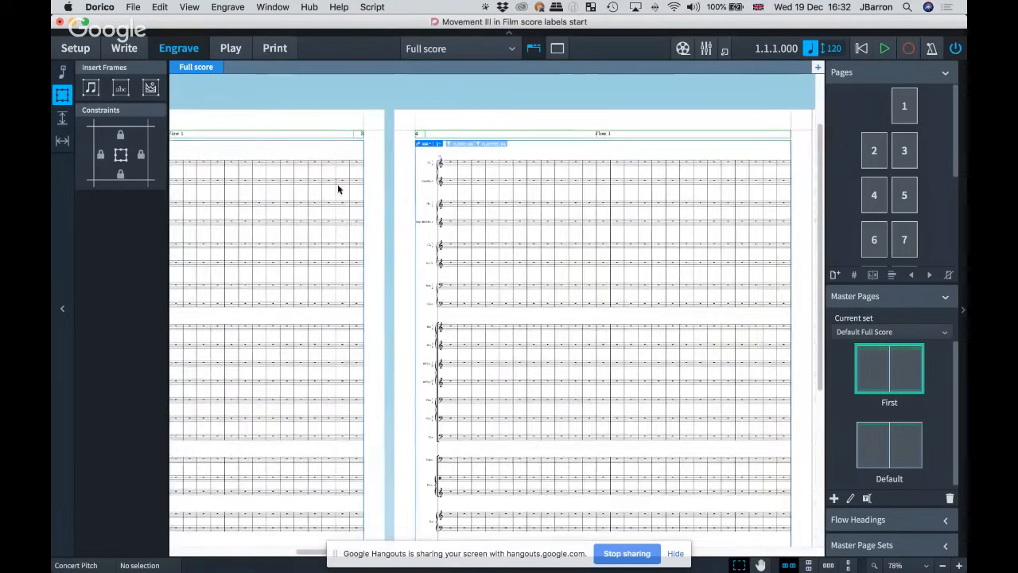
left_click(75, 47)
left_click(366, 508)
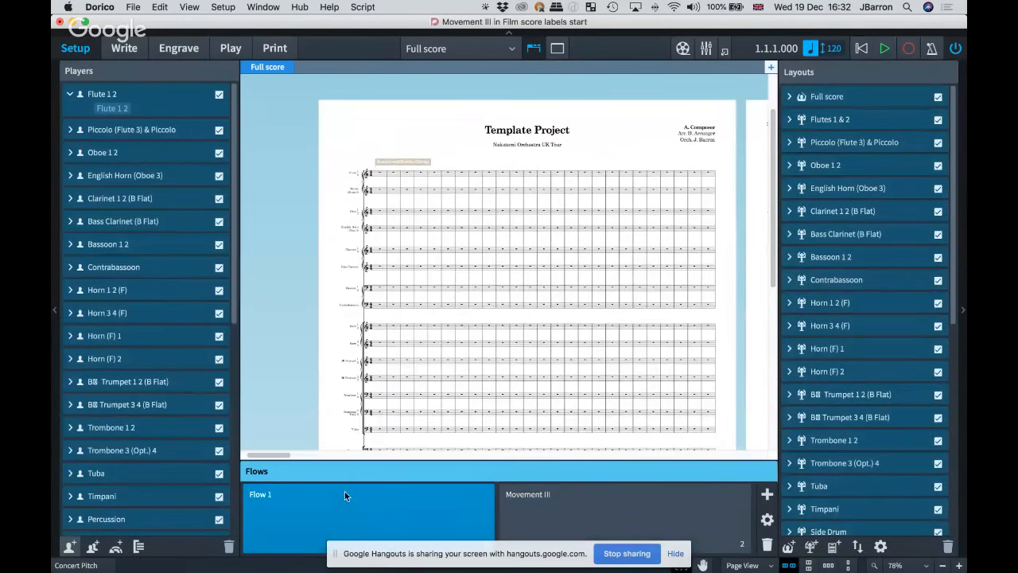
right_click(345, 505)
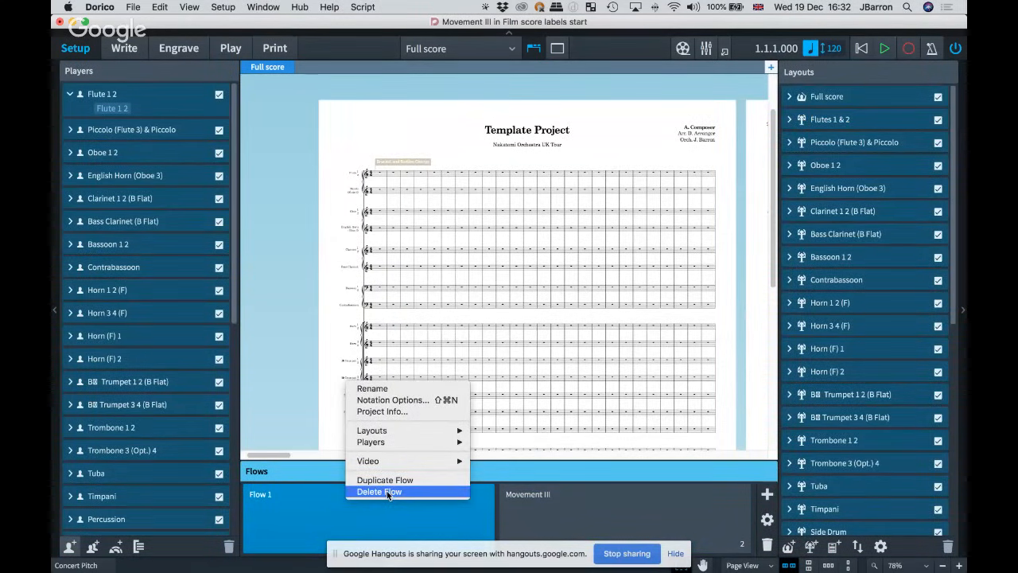
left_click(387, 491)
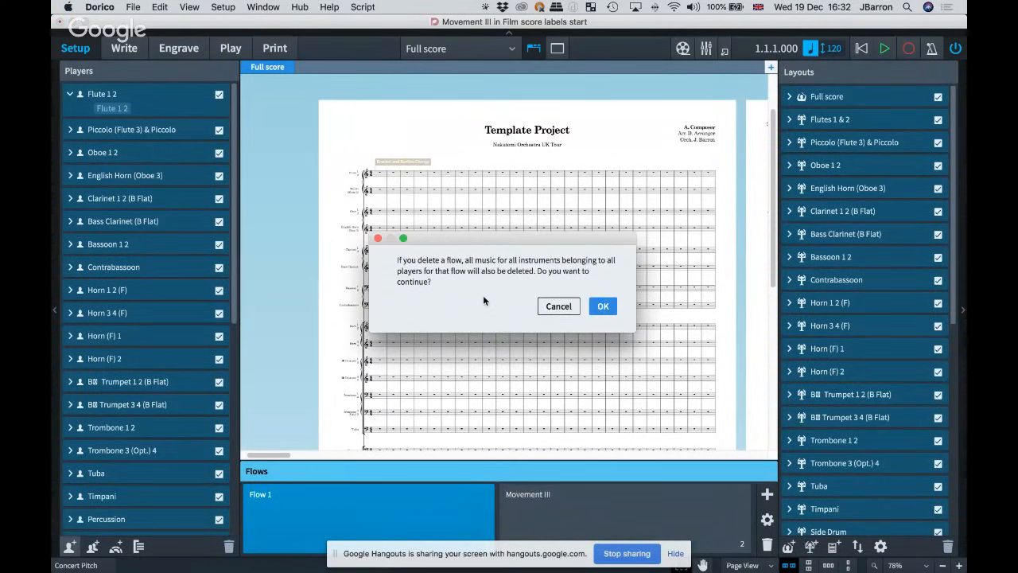
left_click(603, 306)
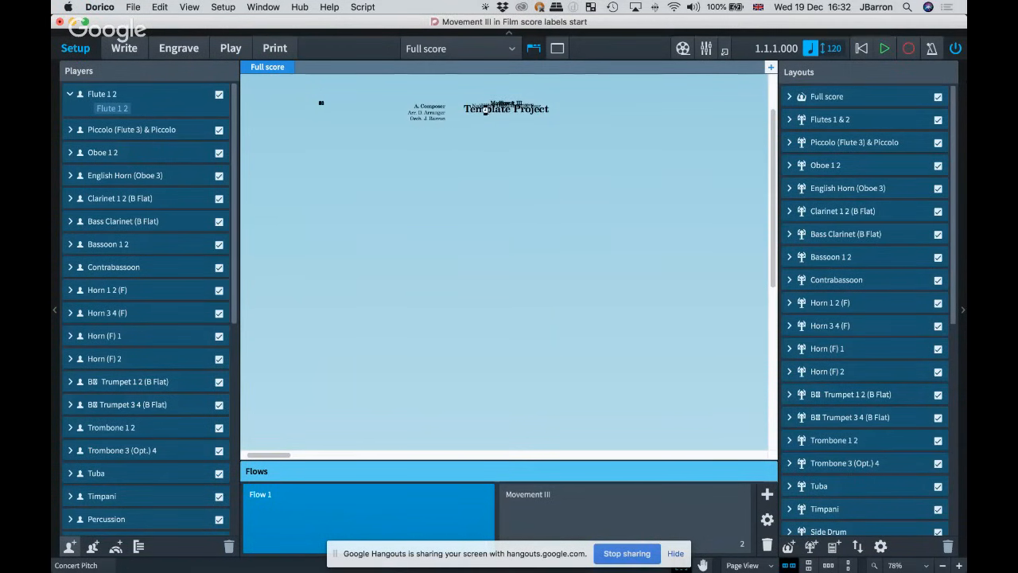
Step: Examine the Full score's first page in Write mode, checking the title, credits and staves of Movement III
scroll(491, 150, "up", 4)
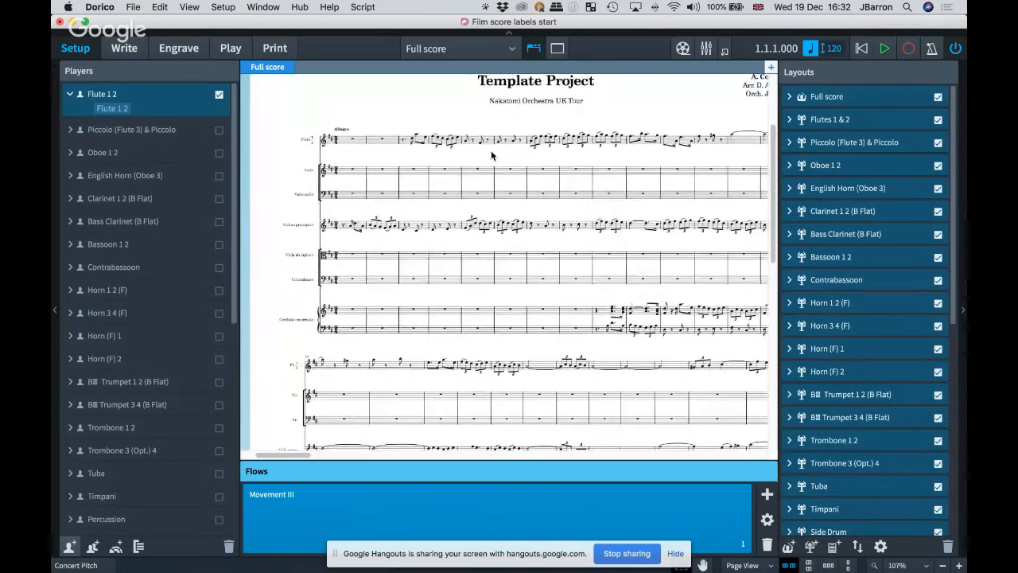
key("super+2")
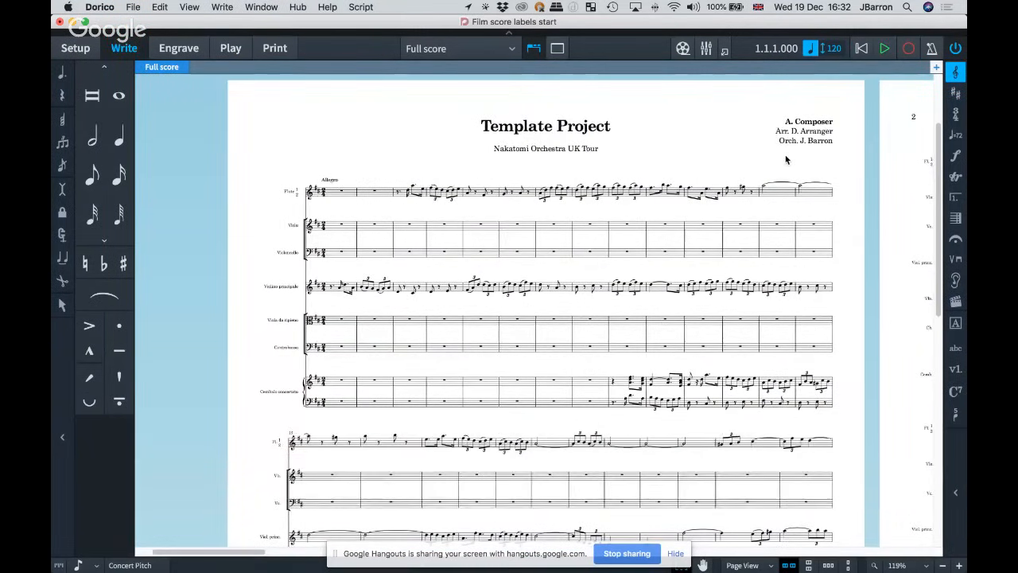
left_click_drag(787, 160, 750, 148)
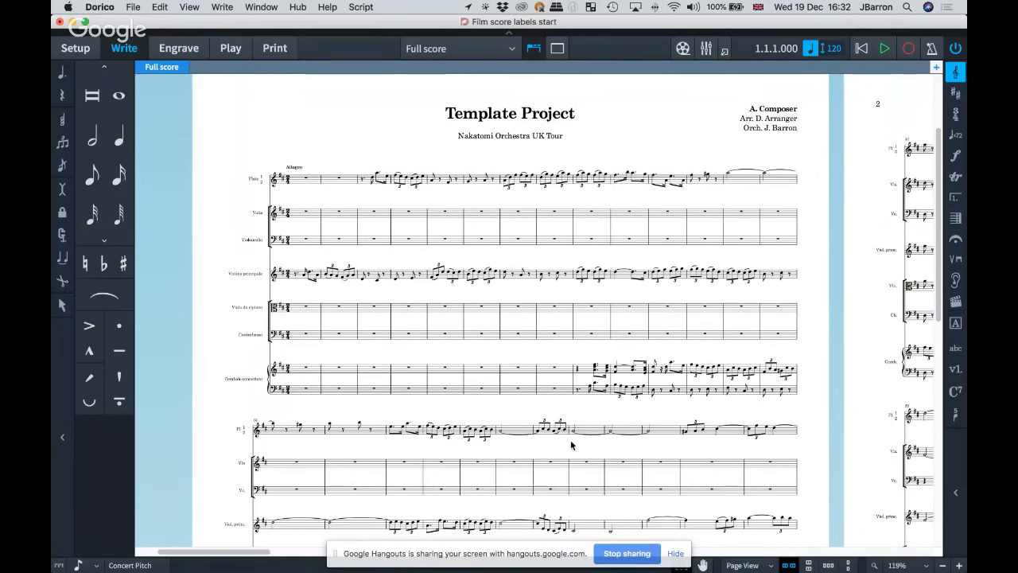
scroll(566, 443, "down", 5)
scroll(380, 221, "up", 3)
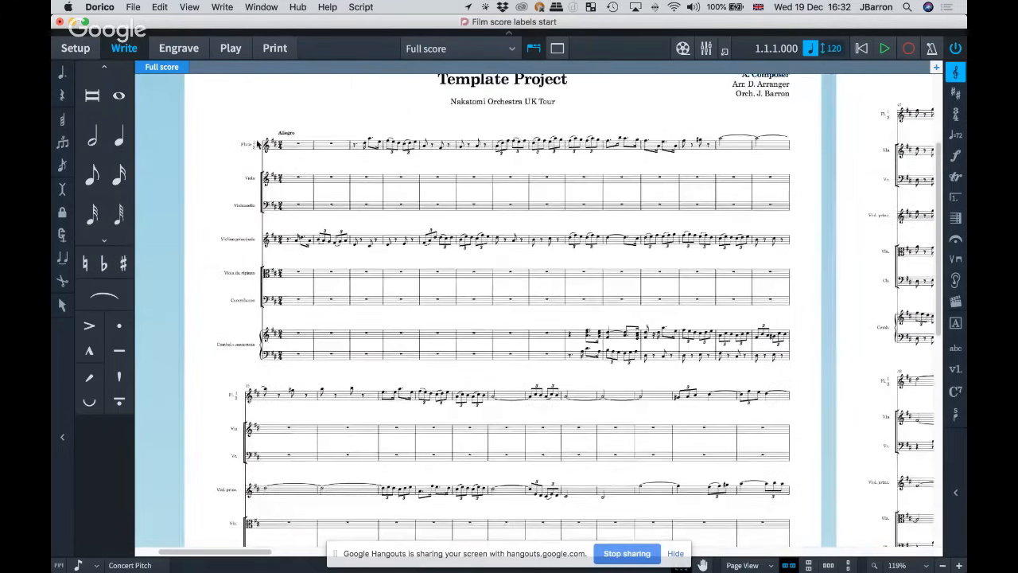
scroll(328, 411, "down", 15)
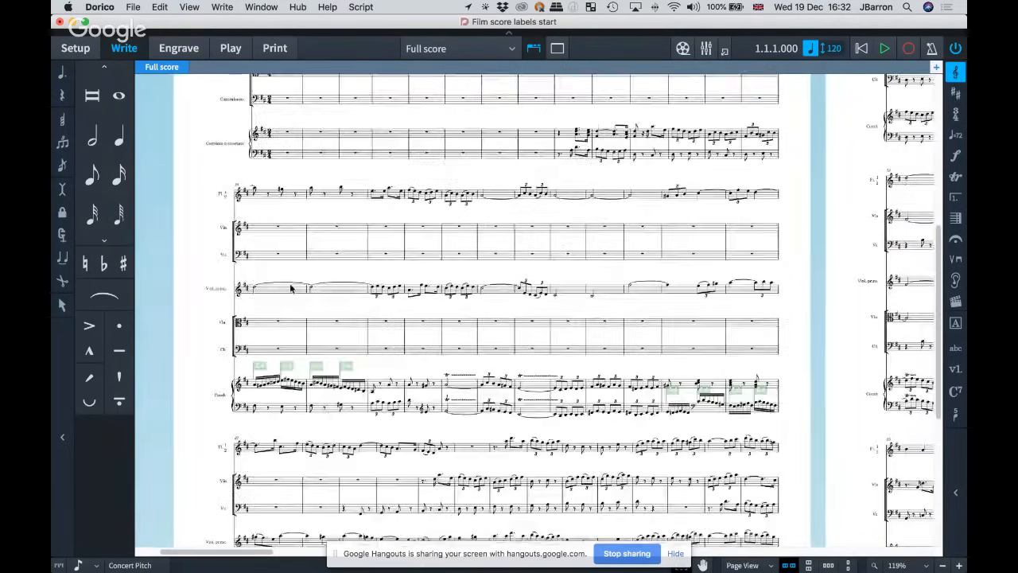
scroll(340, 477, "up", 15)
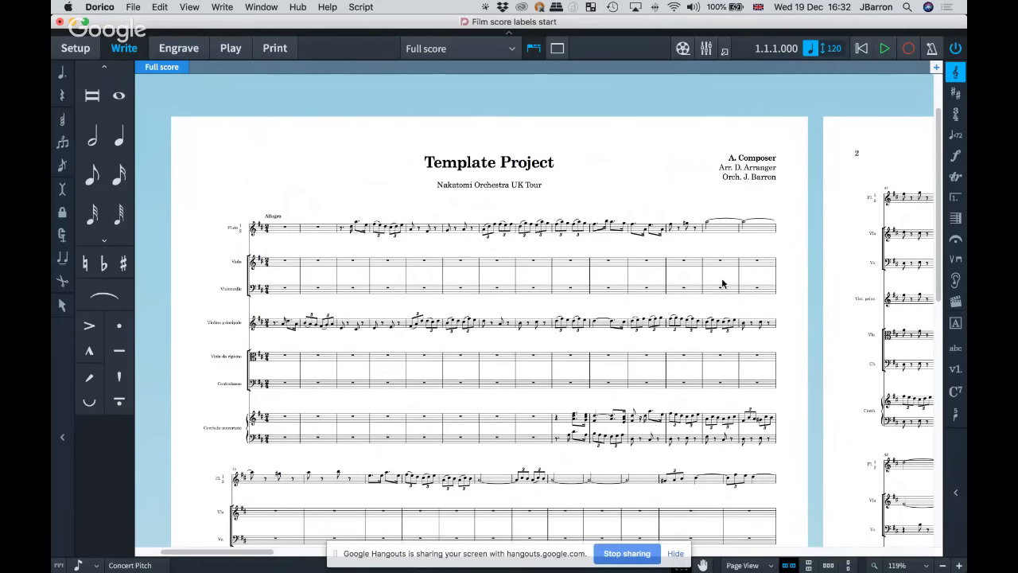
Step: Examine the running headers and music on the Full score pages after the first page
scroll(722, 282, "right", 10)
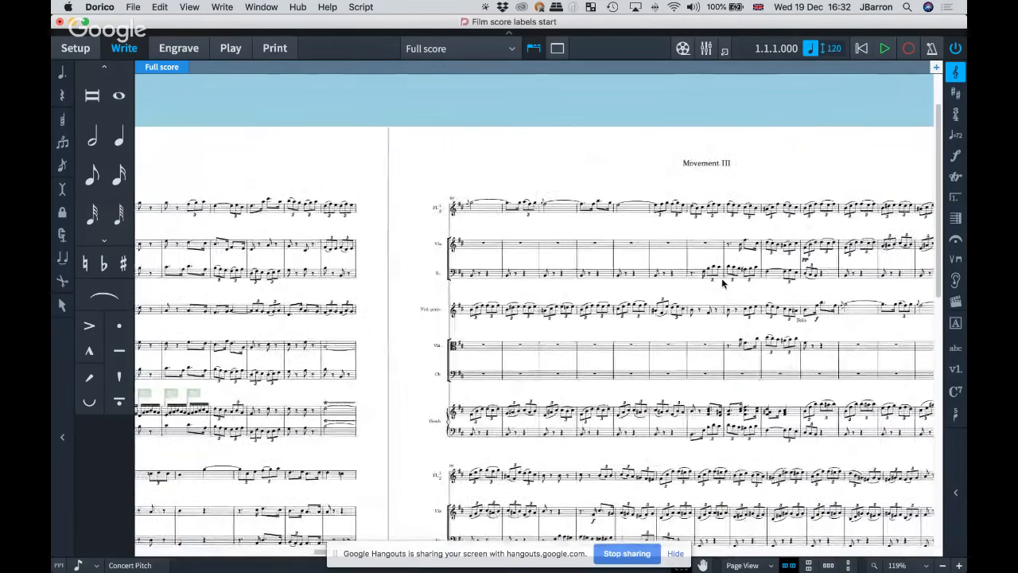
scroll(722, 282, "right", 5)
scroll(721, 284, "down", 3)
scroll(721, 288, "down", 6)
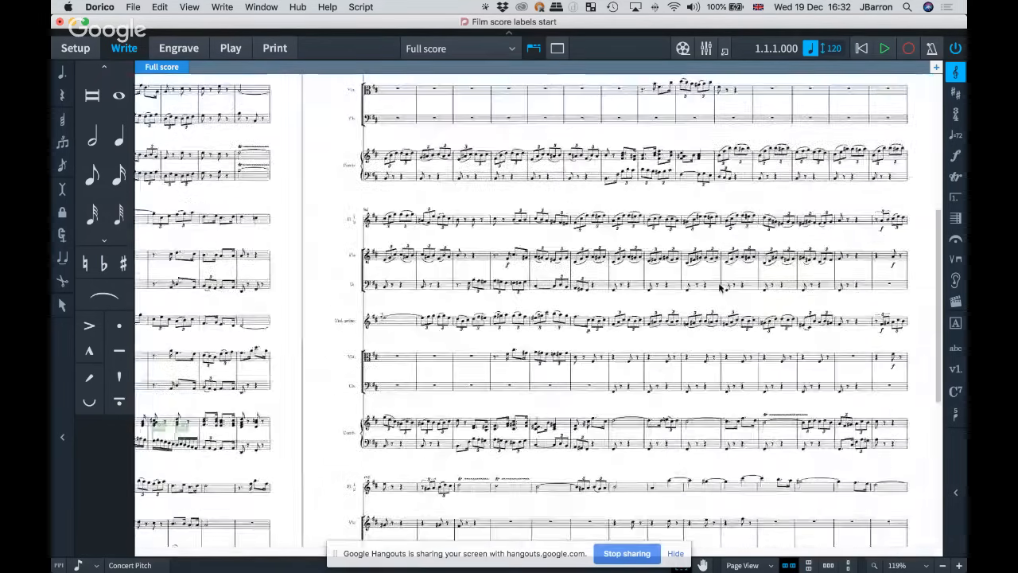
scroll(721, 288, "up", 8)
scroll(721, 288, "right", 7)
scroll(722, 288, "left", 5)
scroll(721, 288, "left", 15)
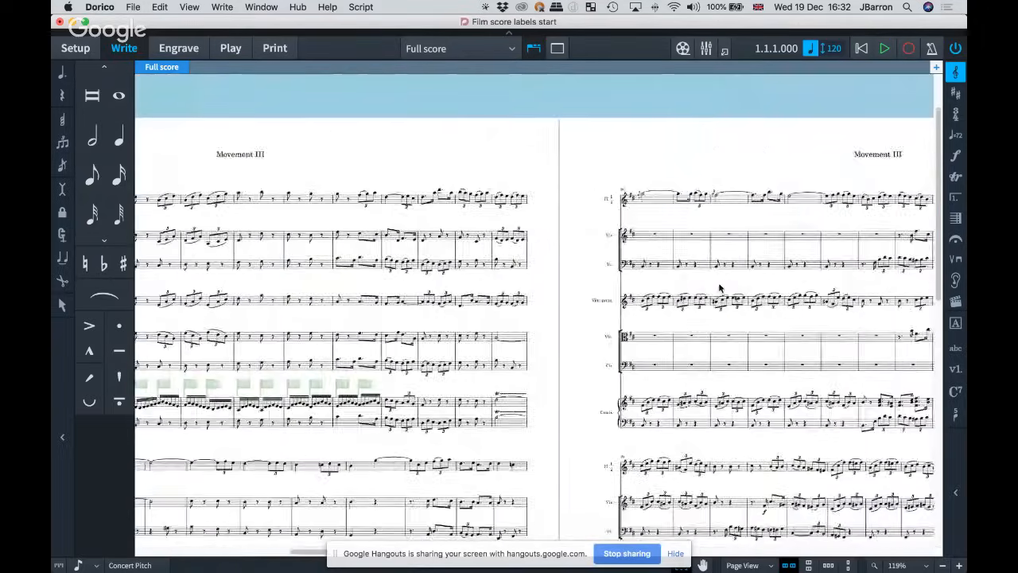
scroll(719, 288, "left", 5)
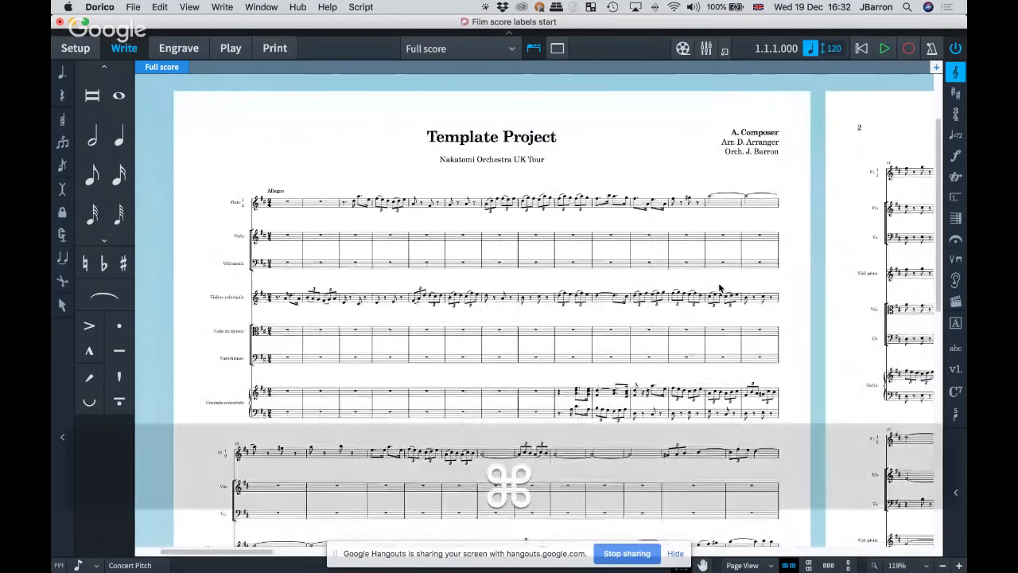
key("super+3")
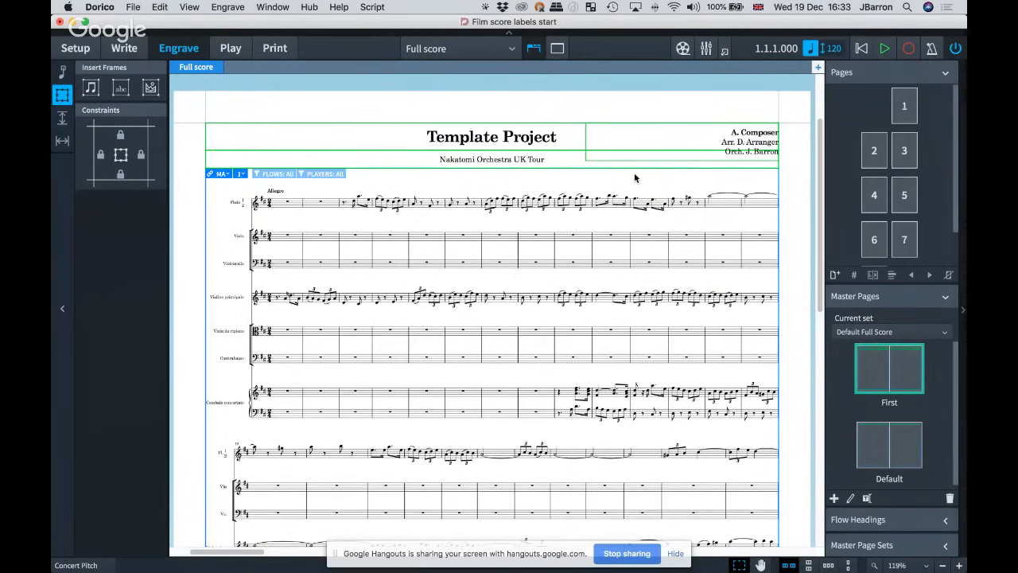
left_click(131, 8)
mouse_move(137, 36)
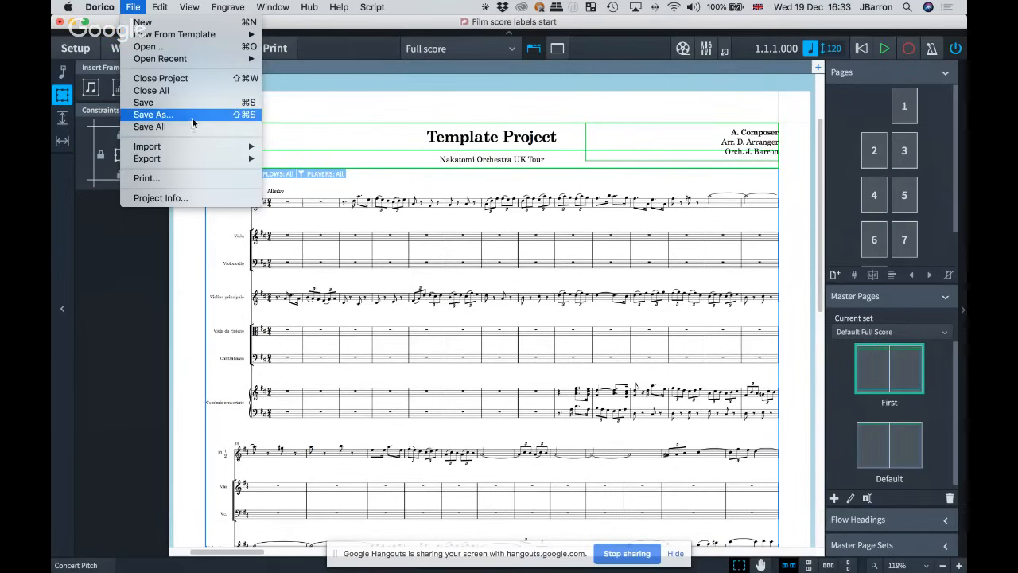
left_click(293, 139)
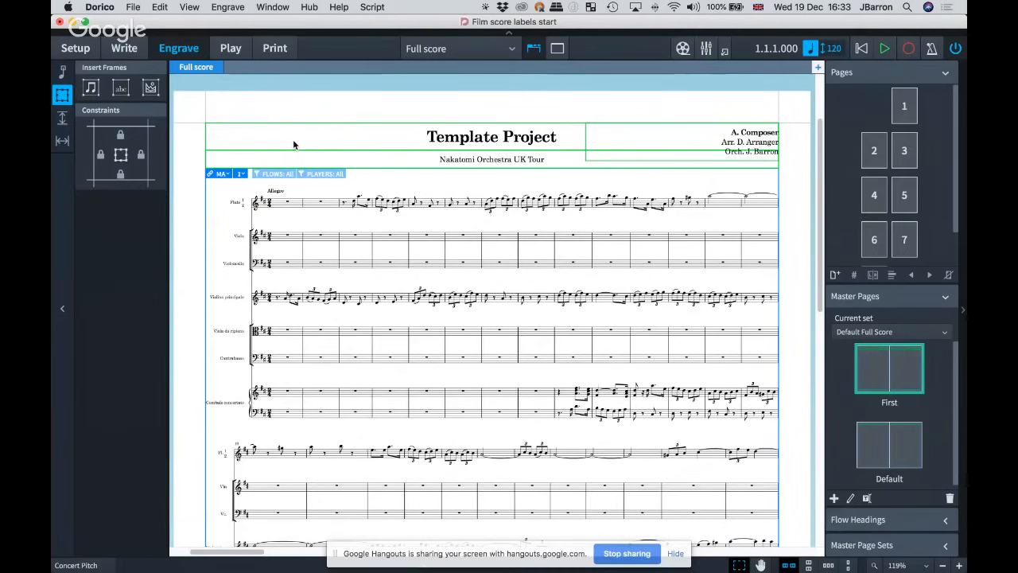
left_click(75, 49)
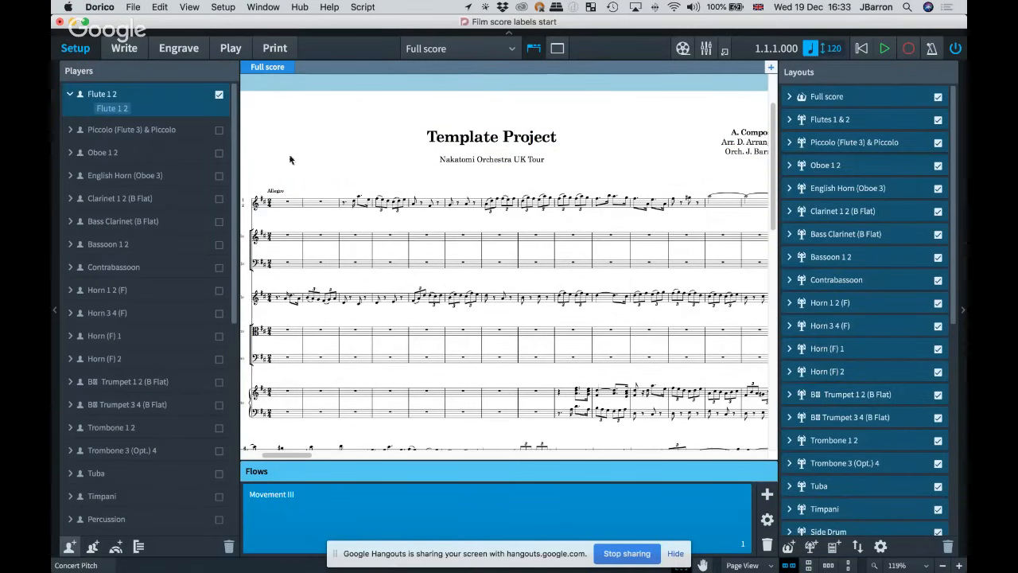
left_click(170, 50)
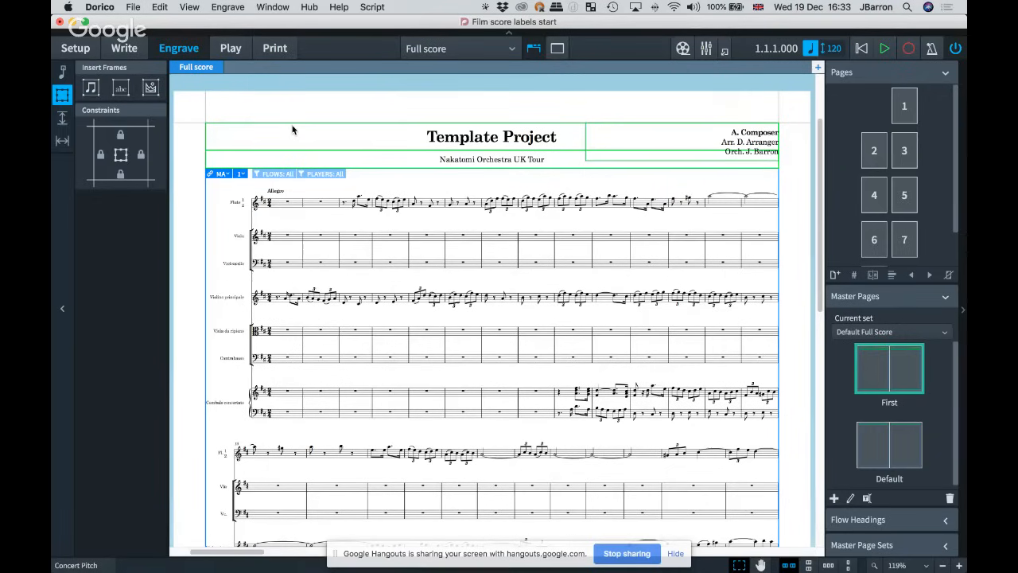
Step: Switch to the Tom Thumb start project, check its players, layouts and flow in Setup mode, and return to Write mode
left_click(272, 7)
left_click(284, 478)
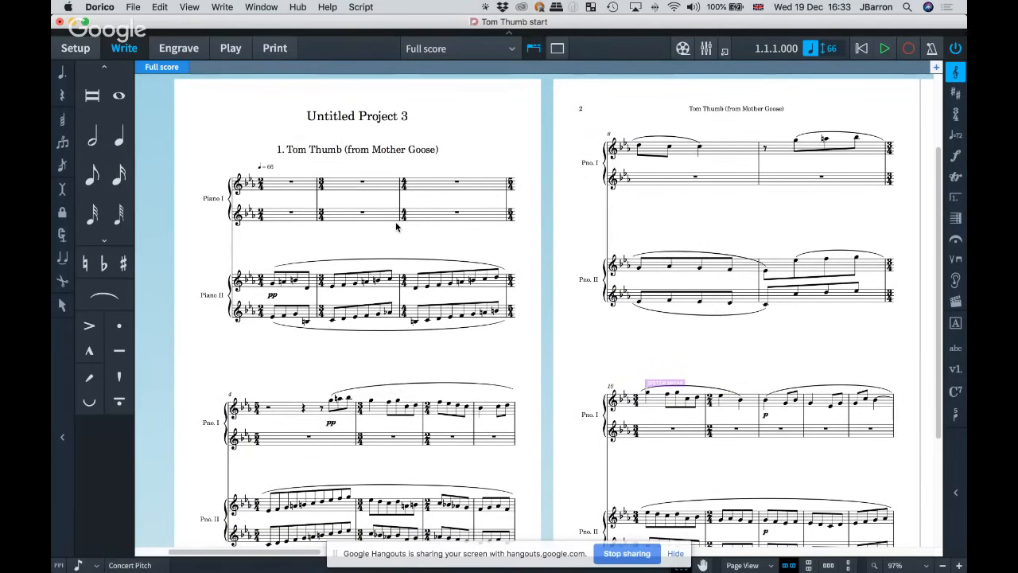
left_click(77, 50)
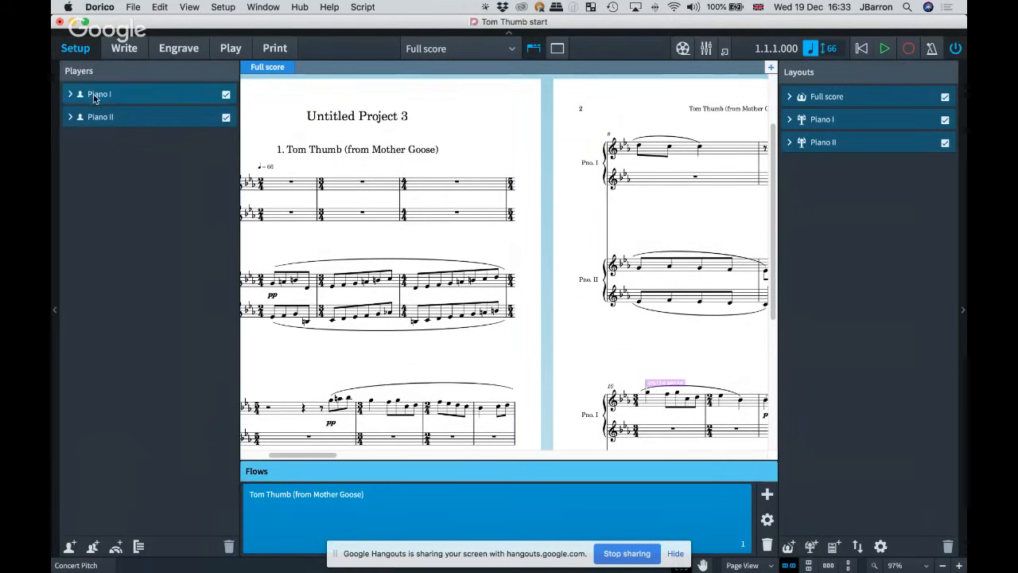
left_click(123, 48)
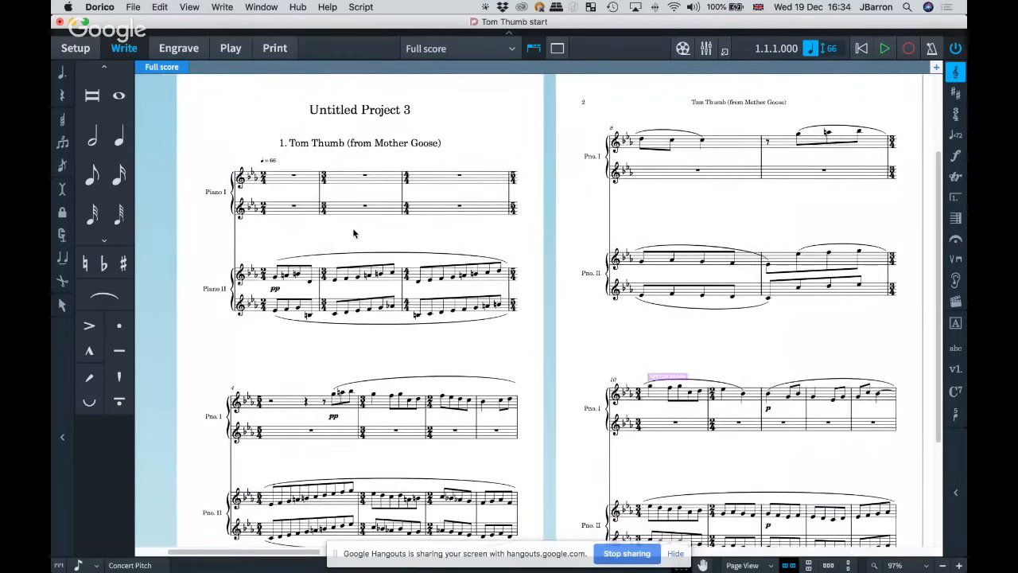
Step: Examine the page headers, system breaks and music spacing across the Tom Thumb Full score pages
scroll(352, 228, "down", 2)
scroll(352, 228, "right", 4)
scroll(352, 227, "up", 1)
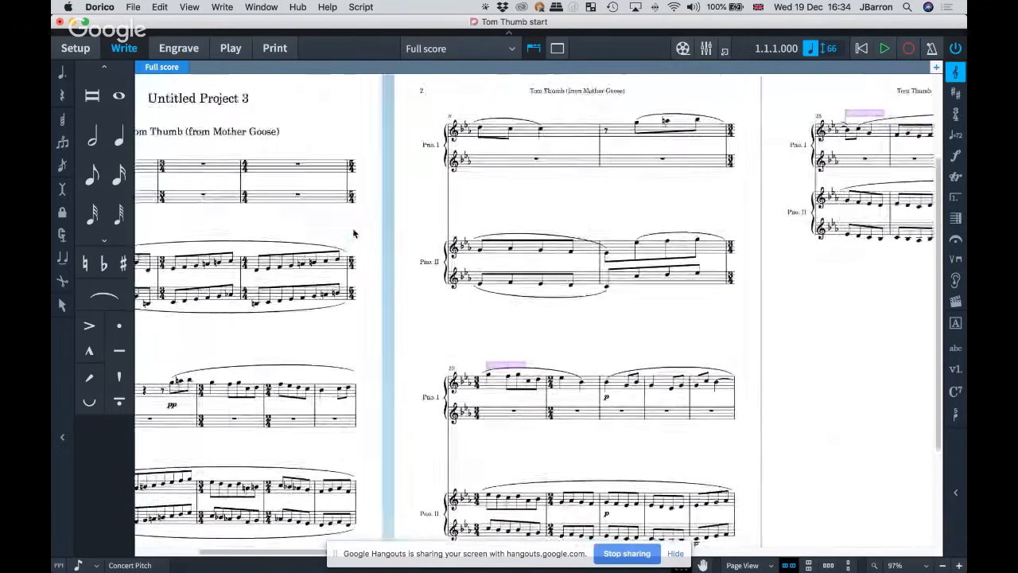
scroll(352, 227, "right", 3)
scroll(761, 245, "right", 2)
scroll(760, 245, "up", 1)
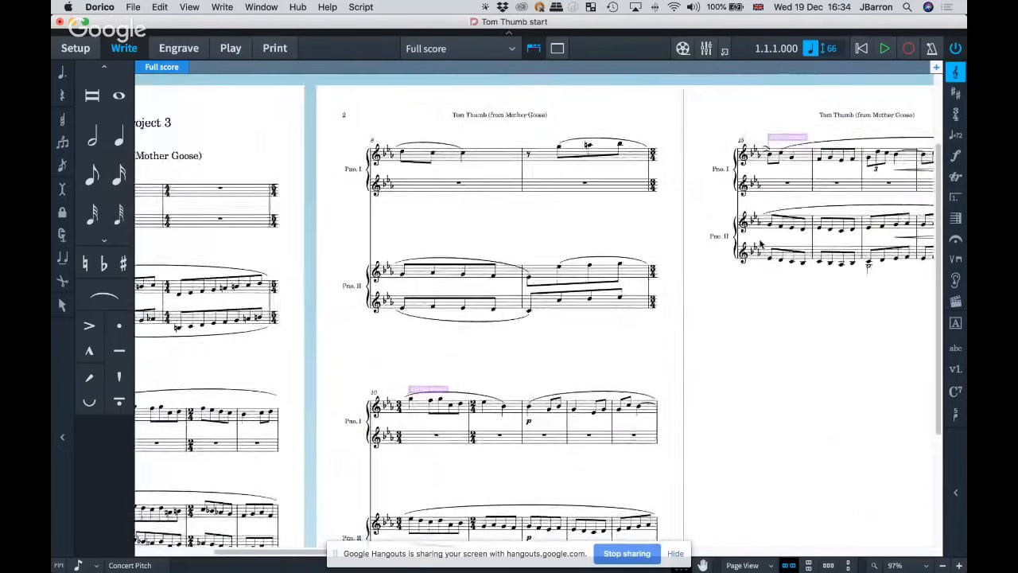
scroll(760, 245, "right", 4)
scroll(761, 245, "up", 1)
scroll(776, 186, "right", 5)
scroll(776, 186, "up", 1)
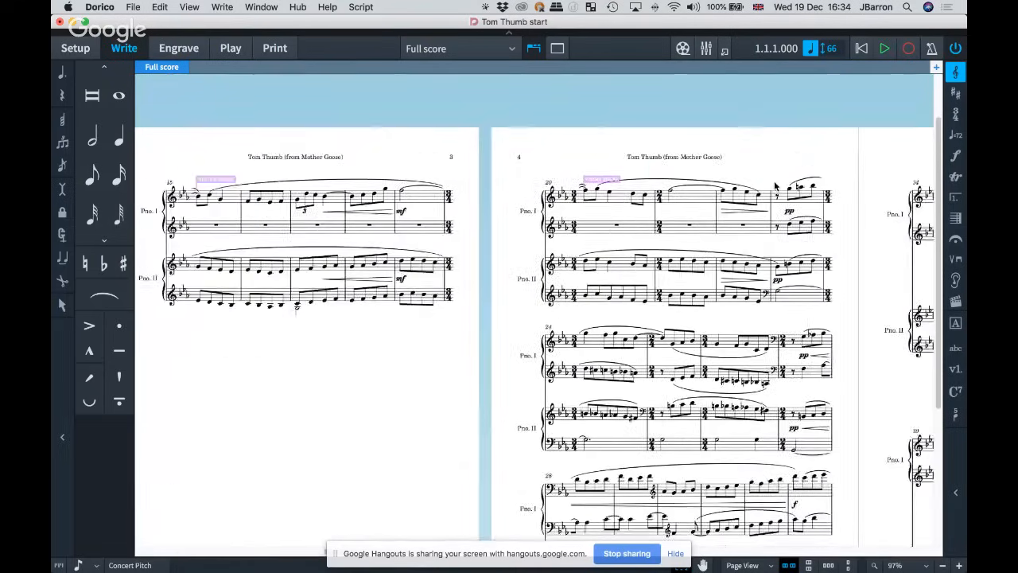
scroll(427, 276, "left", 14)
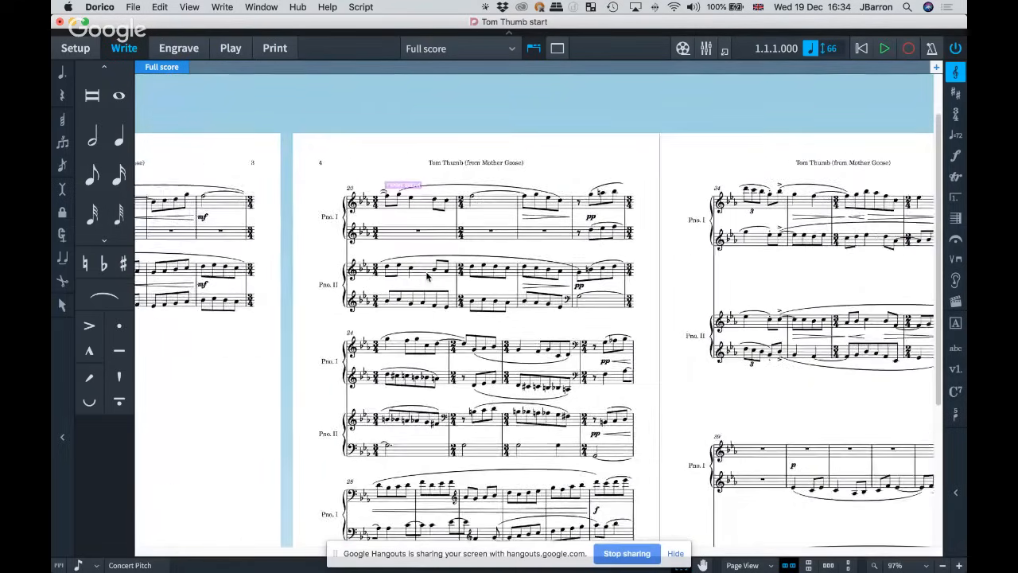
scroll(427, 276, "down", 1)
scroll(427, 276, "right", 2)
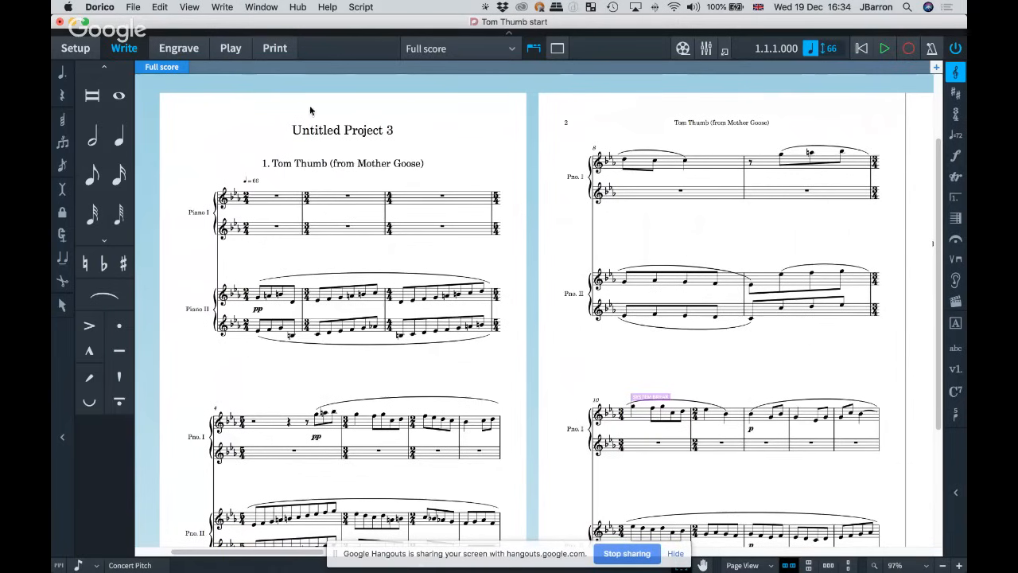
Step: Create a new part layout in Setup mode and assign the Piano I and Piano II players to it
left_click(183, 50)
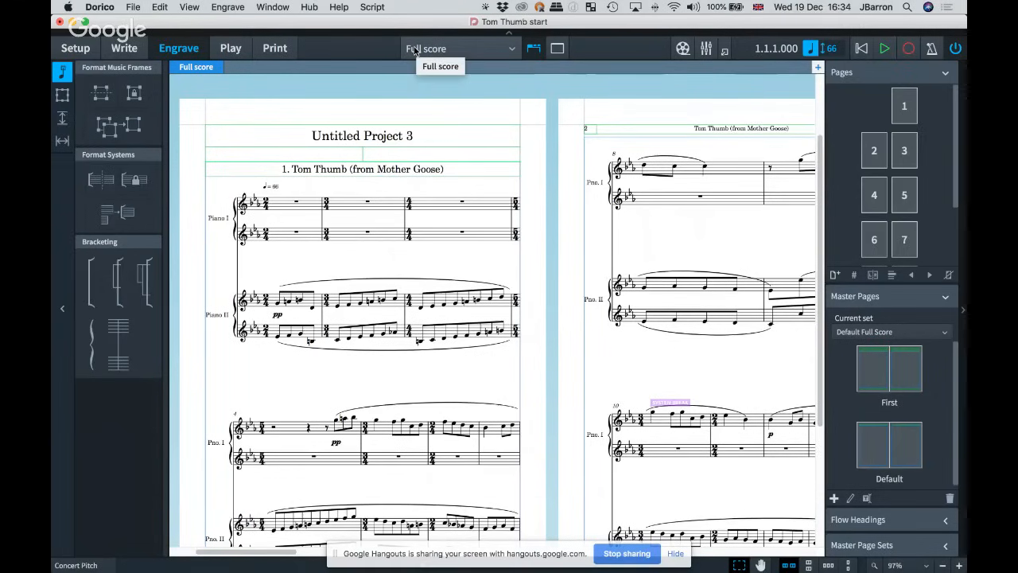
left_click(80, 49)
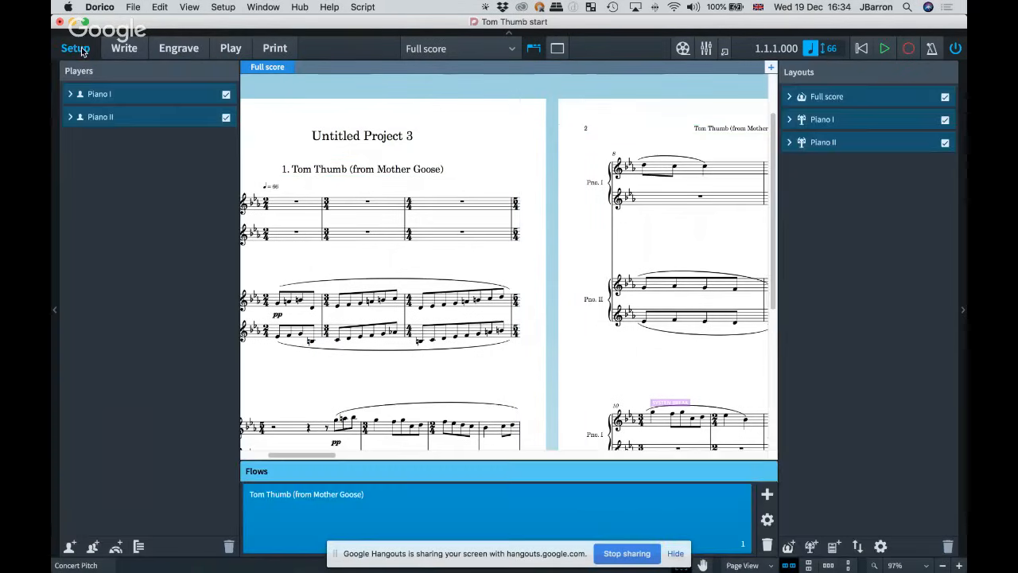
left_click(811, 546)
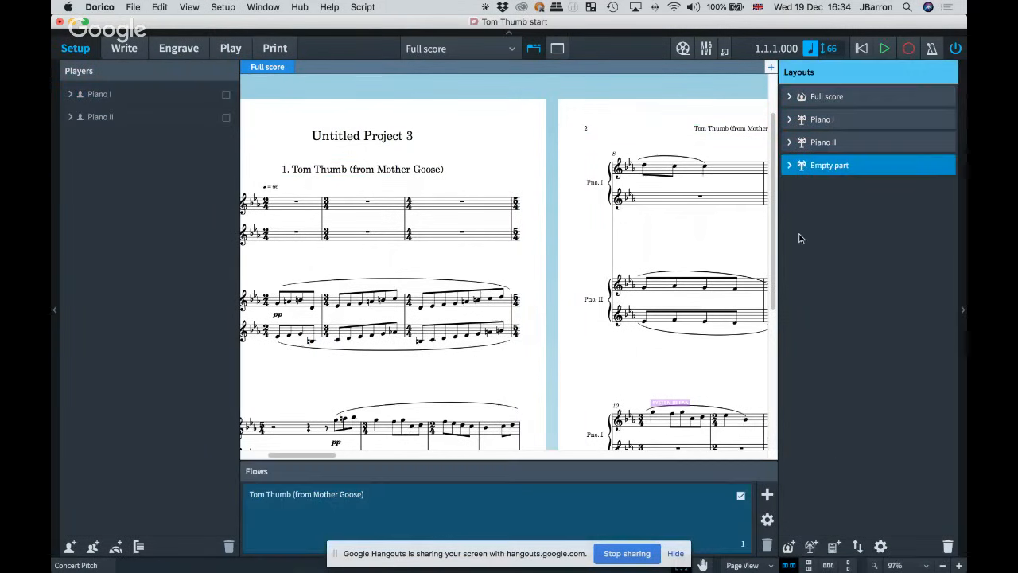
left_click(226, 95)
left_click(226, 117)
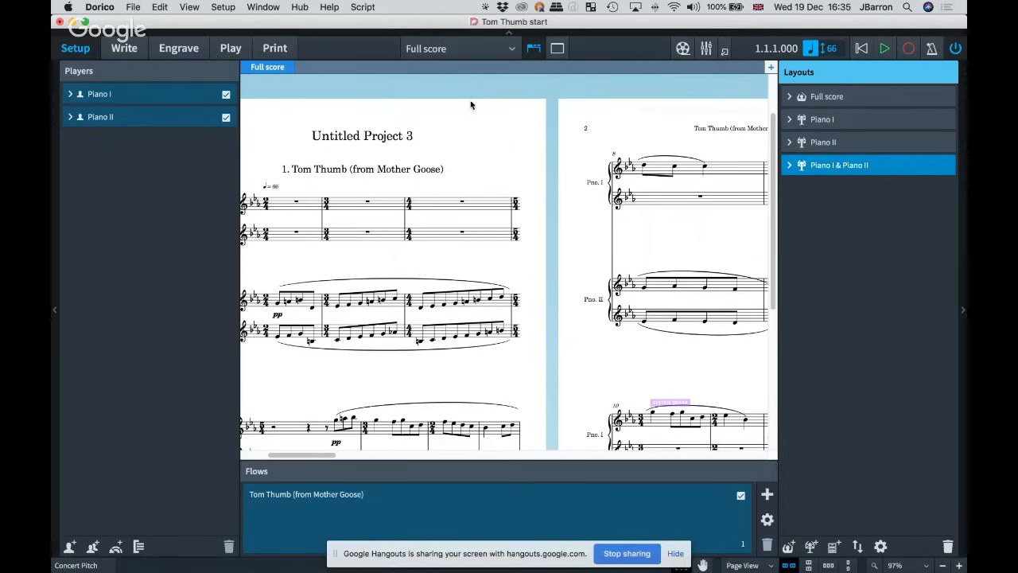
Step: Display the Piano I & Piano II layout in Engrave mode and open the First master page of the Default Part set for editing
left_click(457, 49)
left_click(448, 116)
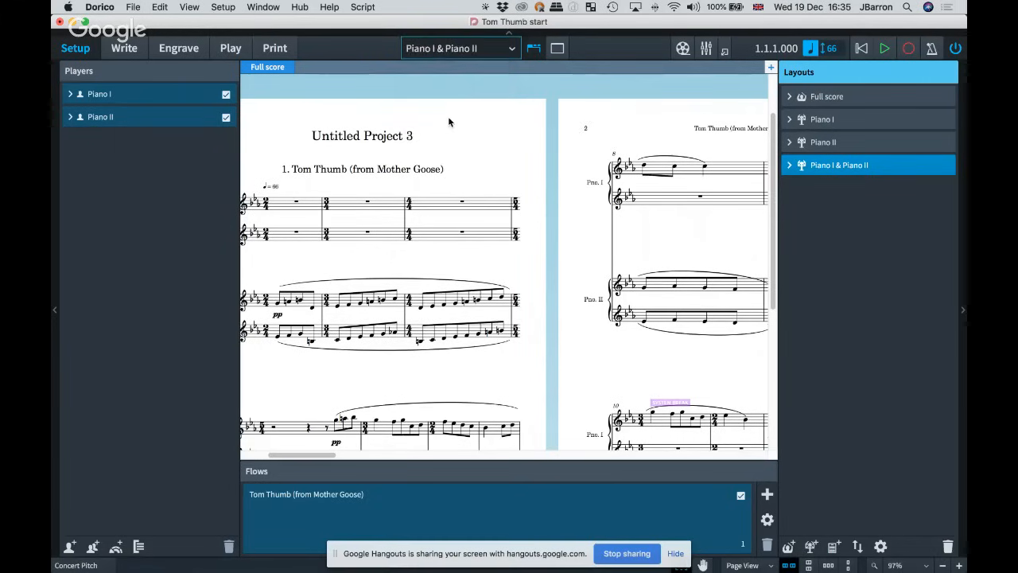
left_click(177, 49)
scroll(410, 201, "down", 5)
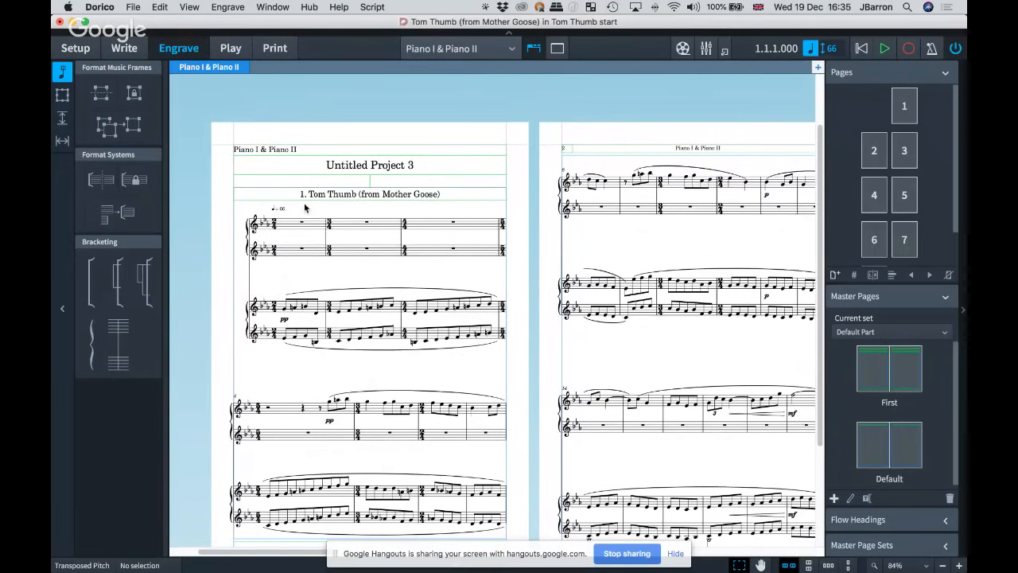
double_click(874, 370)
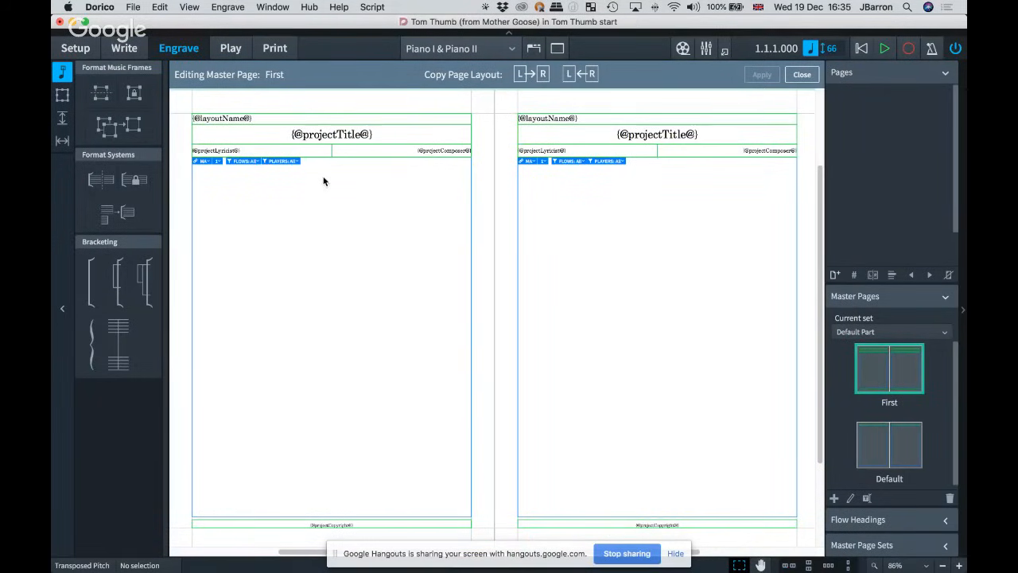
Step: Filter the music frame on the First master page's left page to the Piano II player only
key("super+equal")
left_click_drag(324, 181, 329, 184)
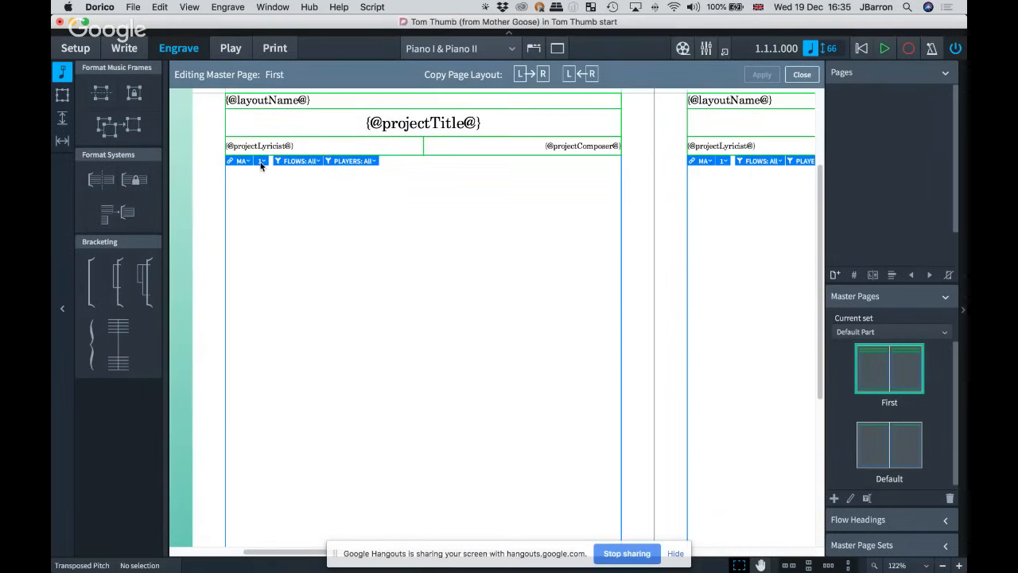
left_click_drag(257, 191, 297, 222)
key("z")
key("z")
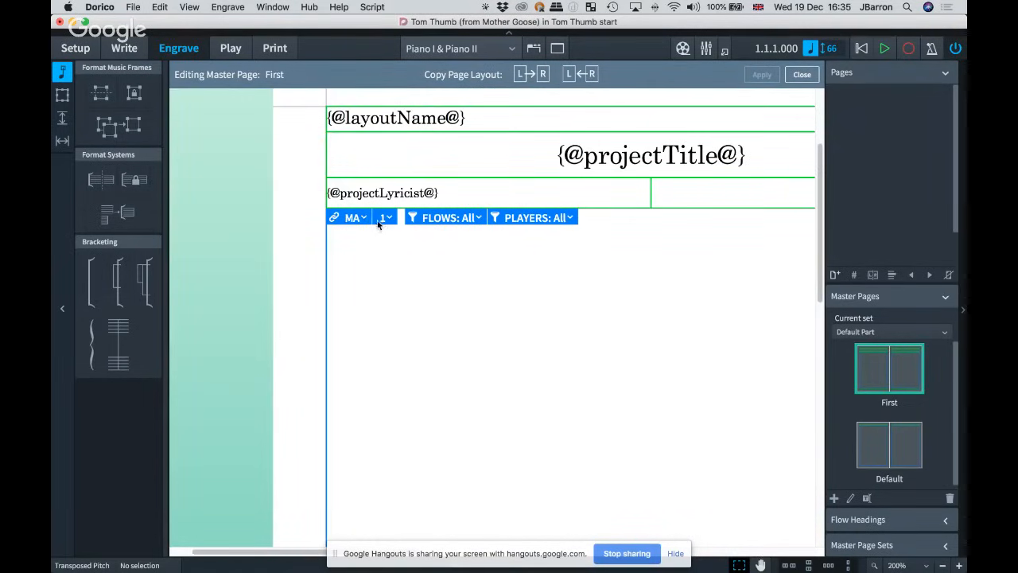
scroll(492, 229, "right", 3)
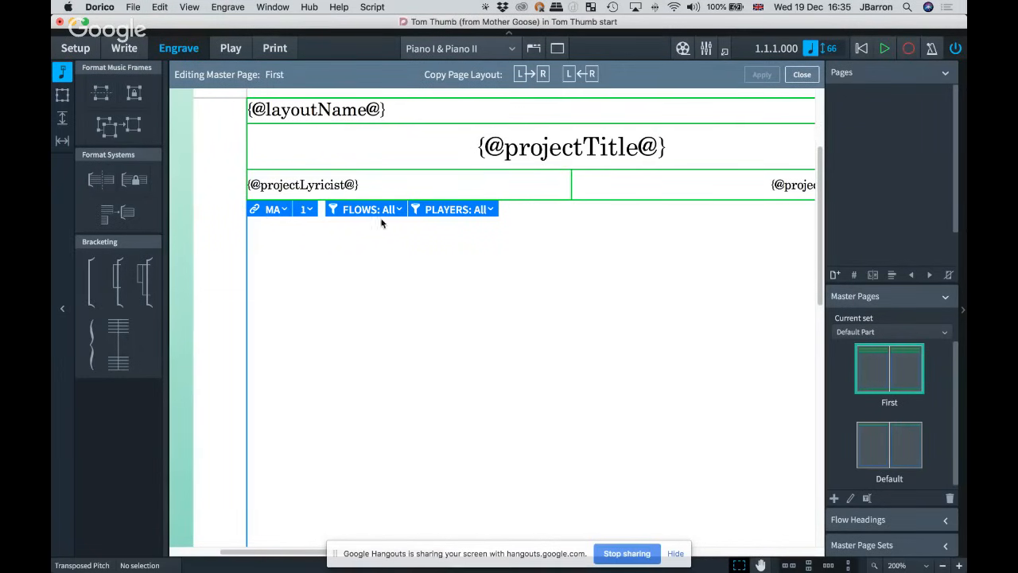
scroll(437, 235, "right", 2)
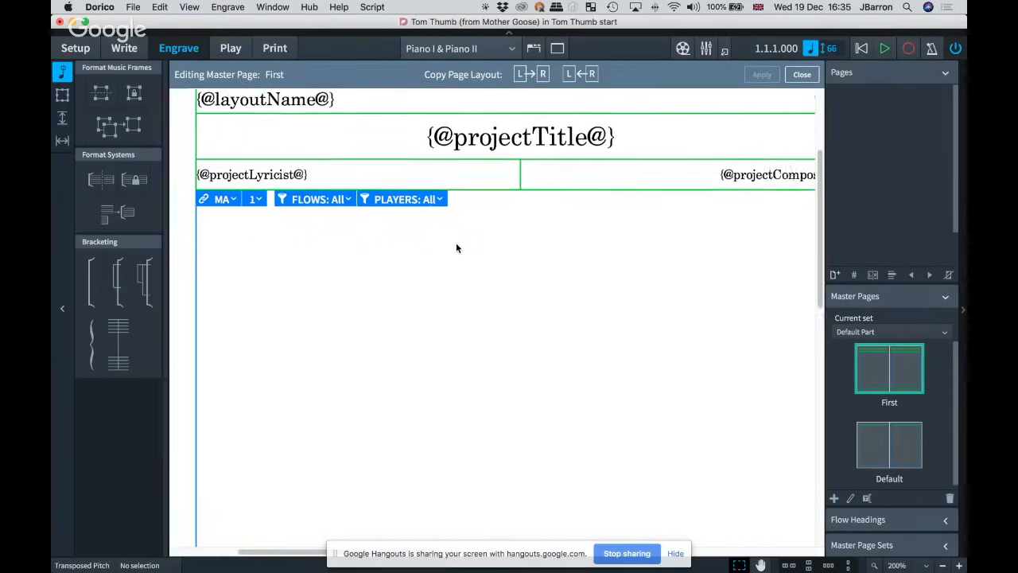
left_click(419, 200)
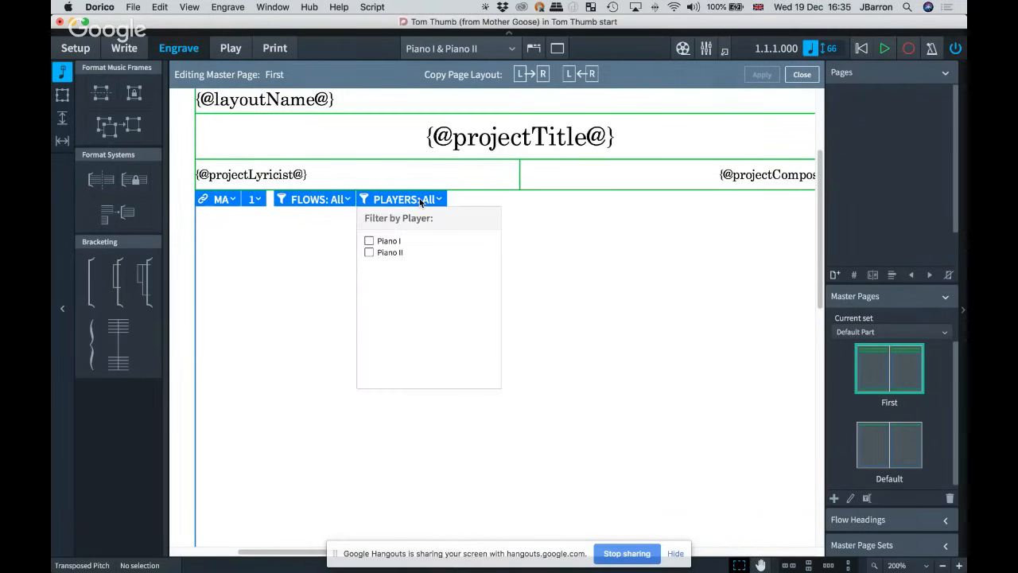
left_click(369, 253)
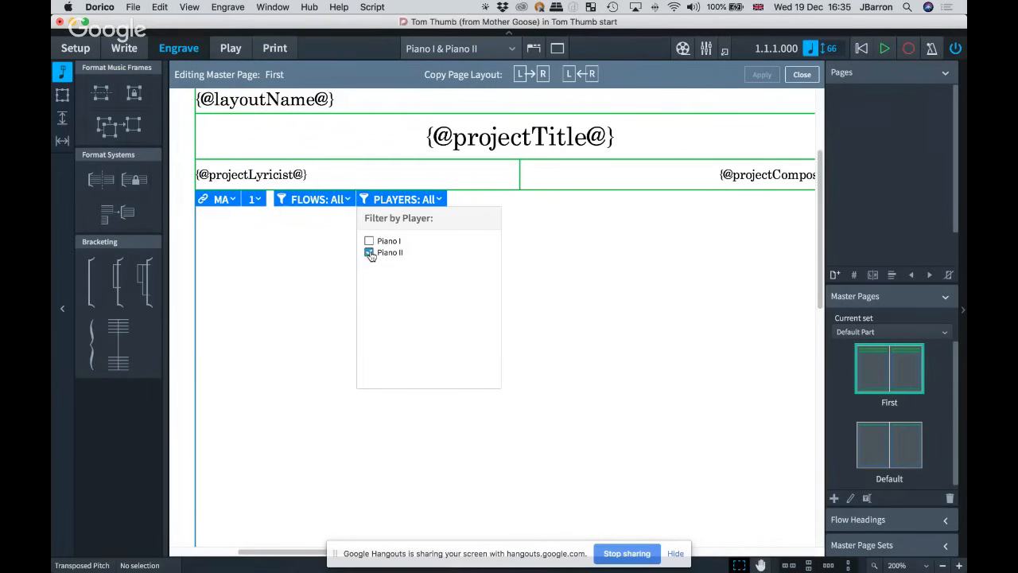
left_click(315, 256)
key("x")
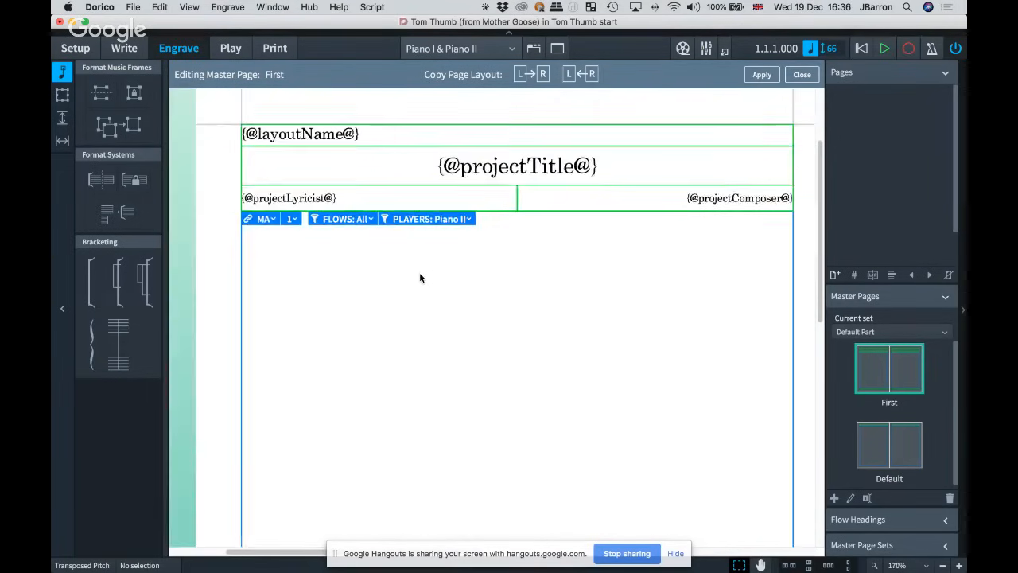
Step: Try to filter the right page's music frame to Piano I only while it shares frame chain MA with the left page
scroll(420, 278, "right", 7)
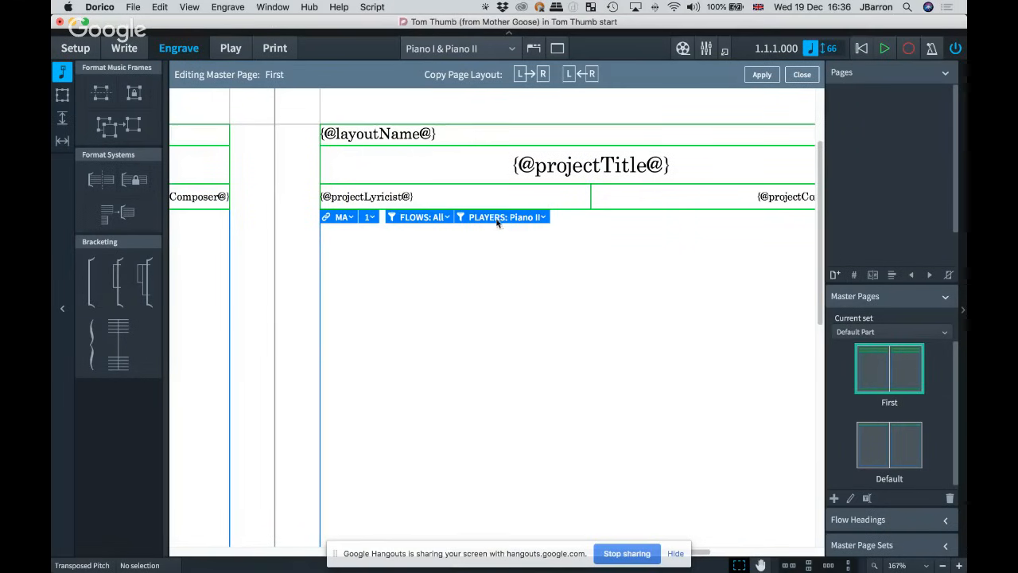
left_click(499, 218)
left_click(466, 258)
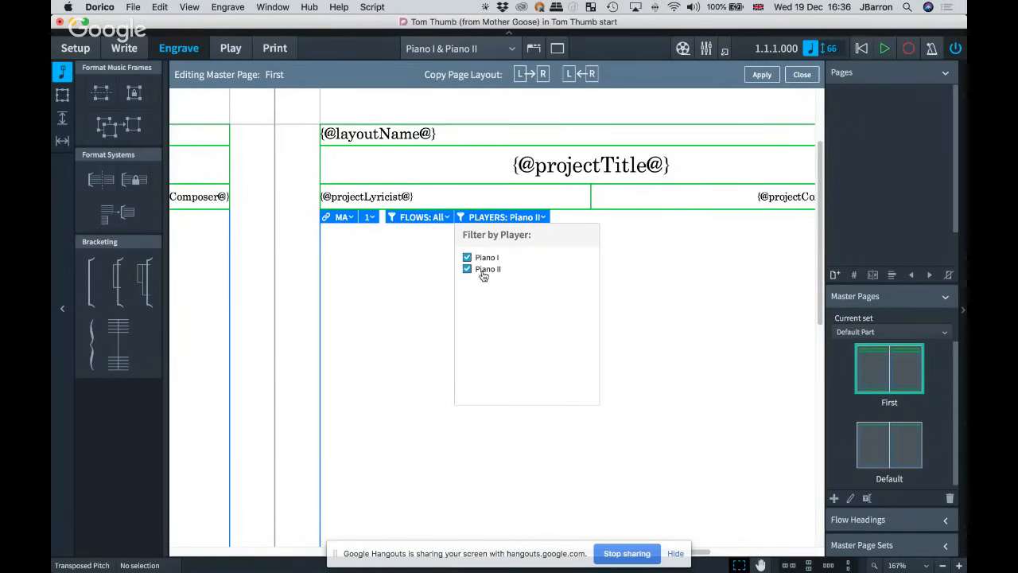
left_click(467, 269)
left_click(417, 276)
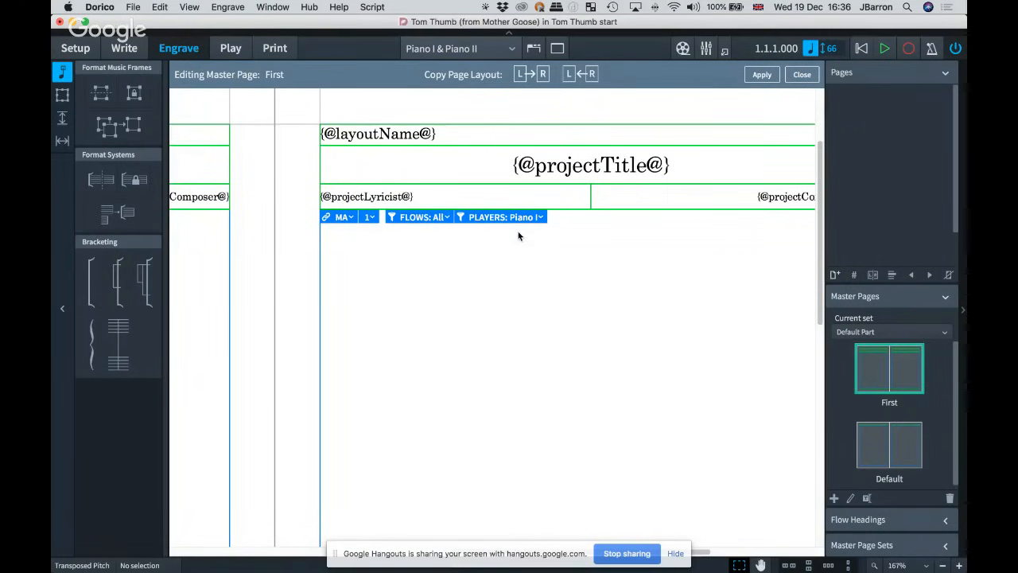
scroll(355, 270, "right", 10)
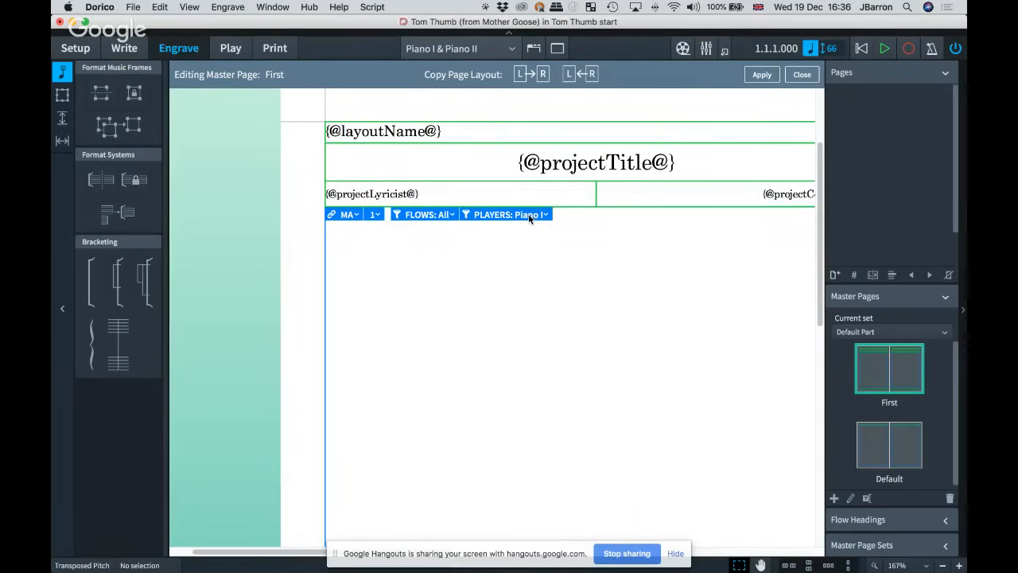
scroll(530, 218, "left", 5)
scroll(570, 246, "right", 2)
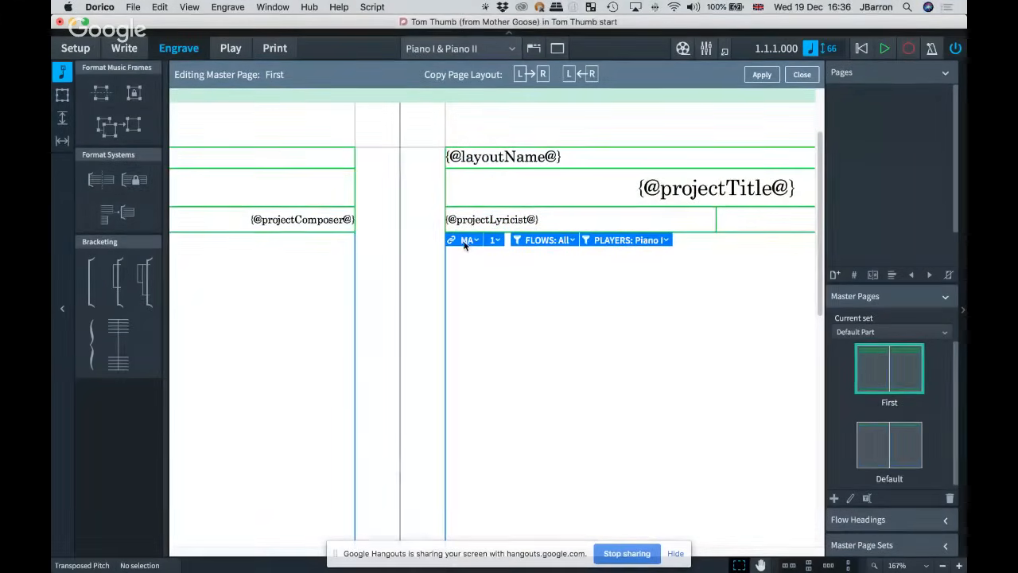
scroll(461, 242, "right", 8)
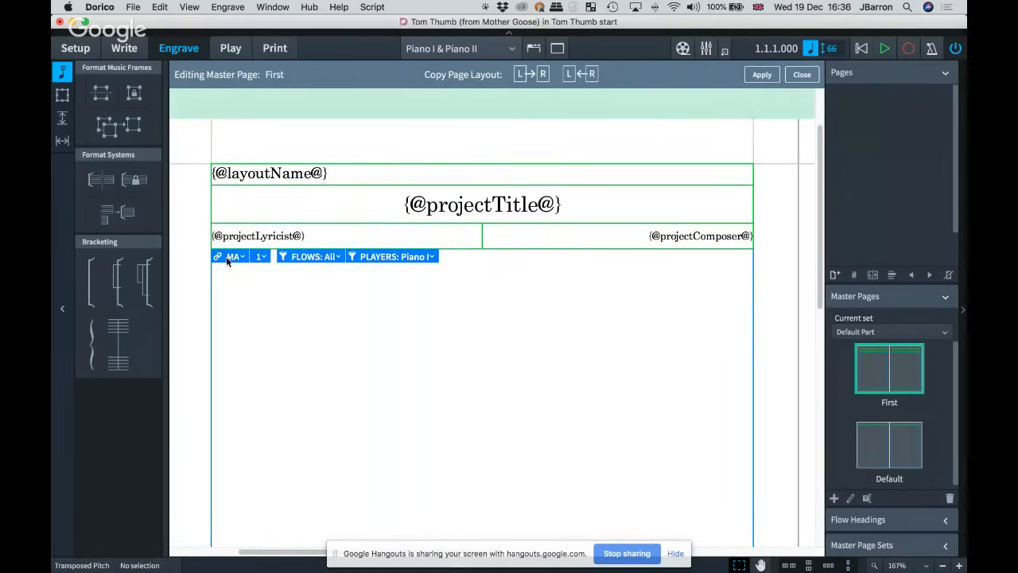
scroll(560, 294, "right", 2)
scroll(559, 294, "left", 8)
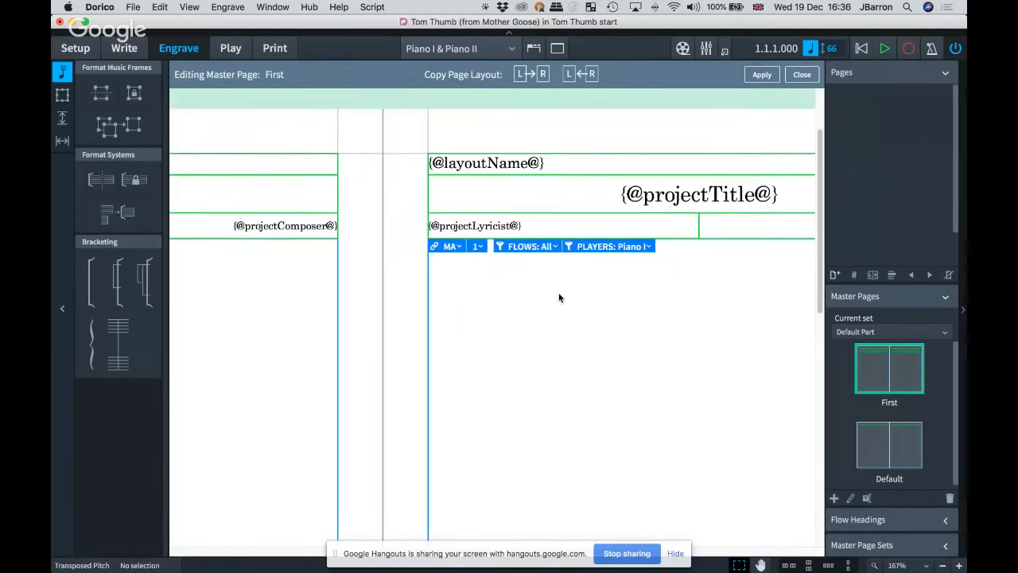
Step: Unlink the right page's music frame from chain MA and filter it to the Piano I player
left_click(448, 246)
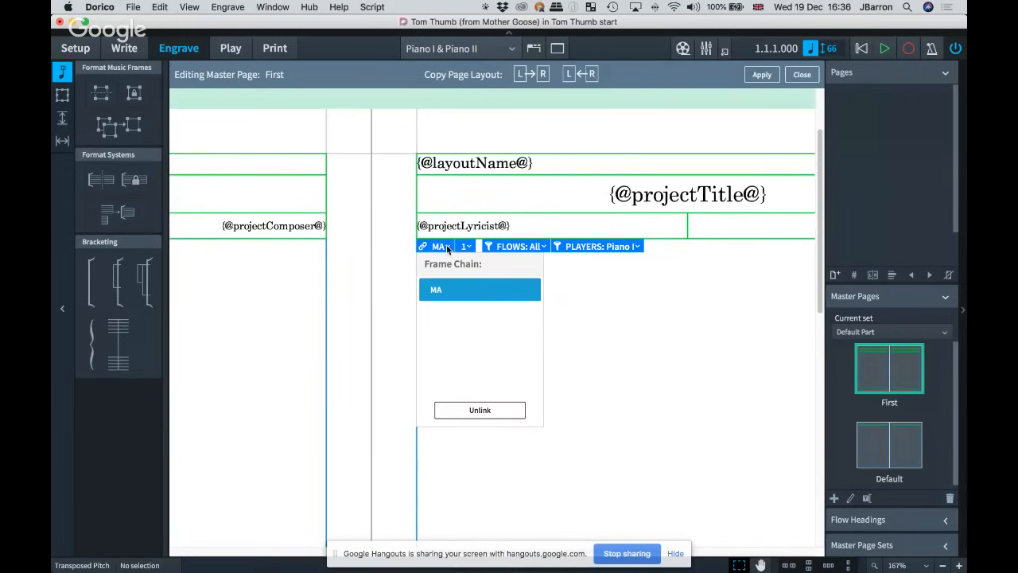
left_click(458, 411)
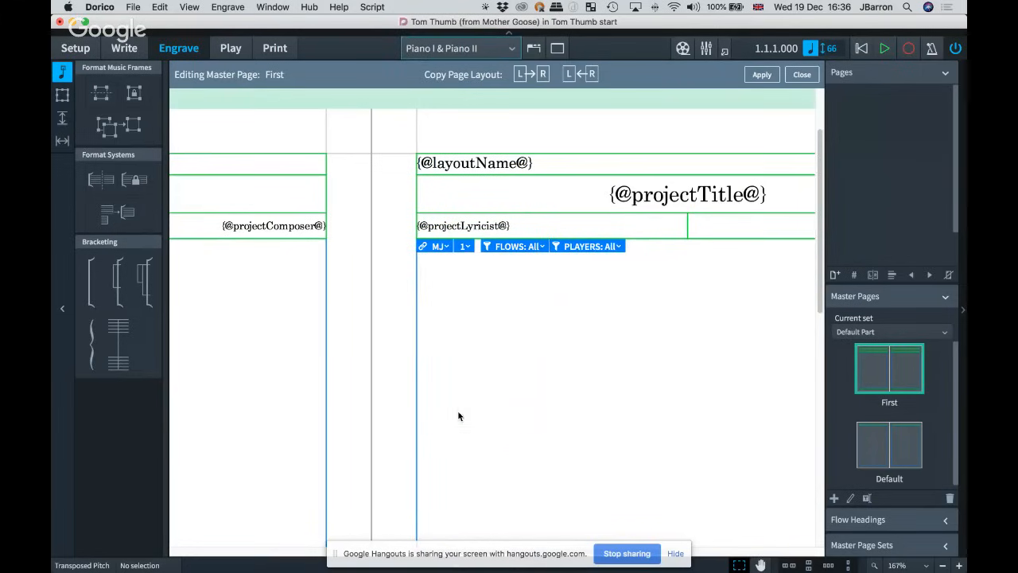
left_click(439, 247)
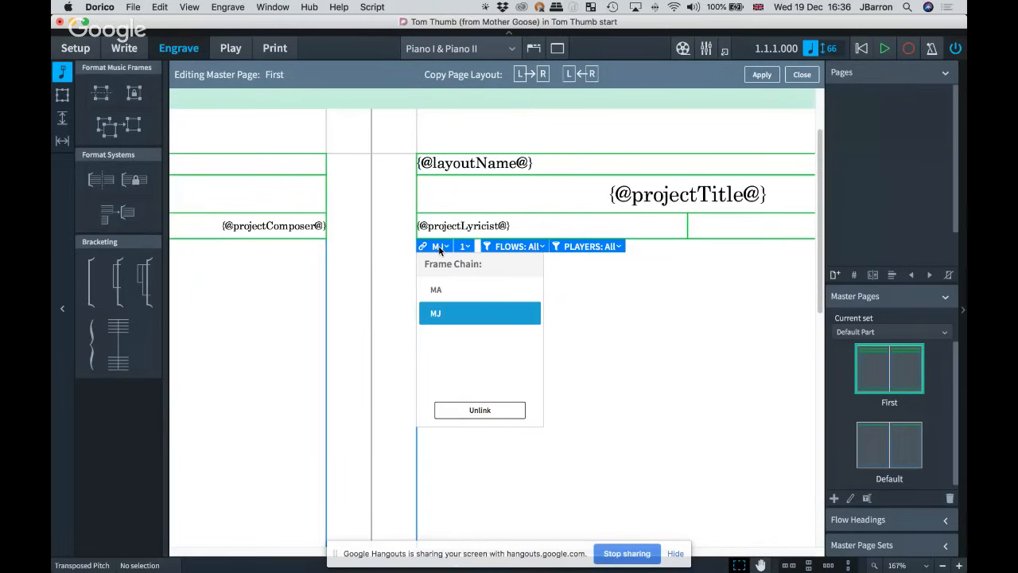
left_click(394, 321)
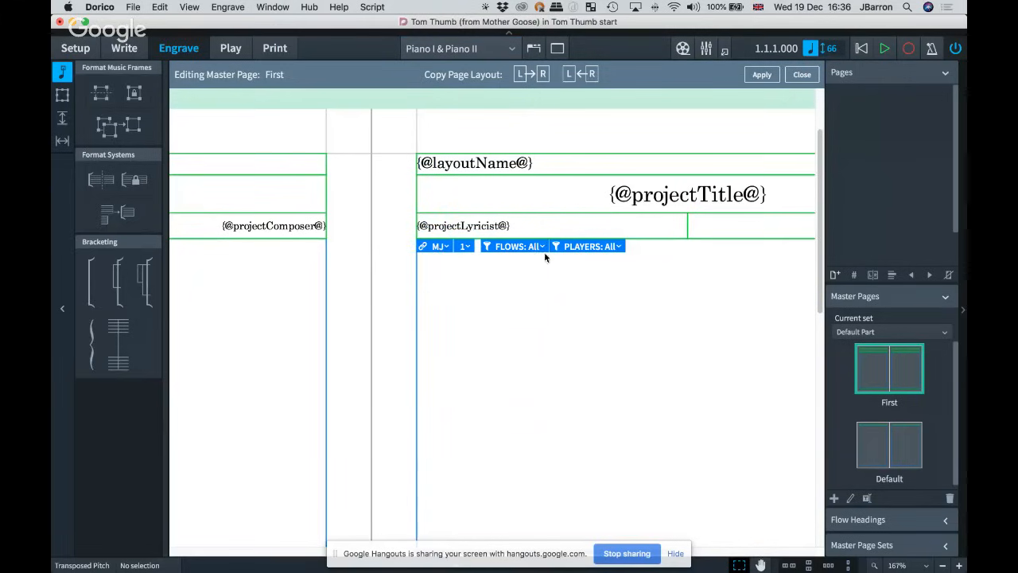
left_click(594, 248)
left_click(563, 288)
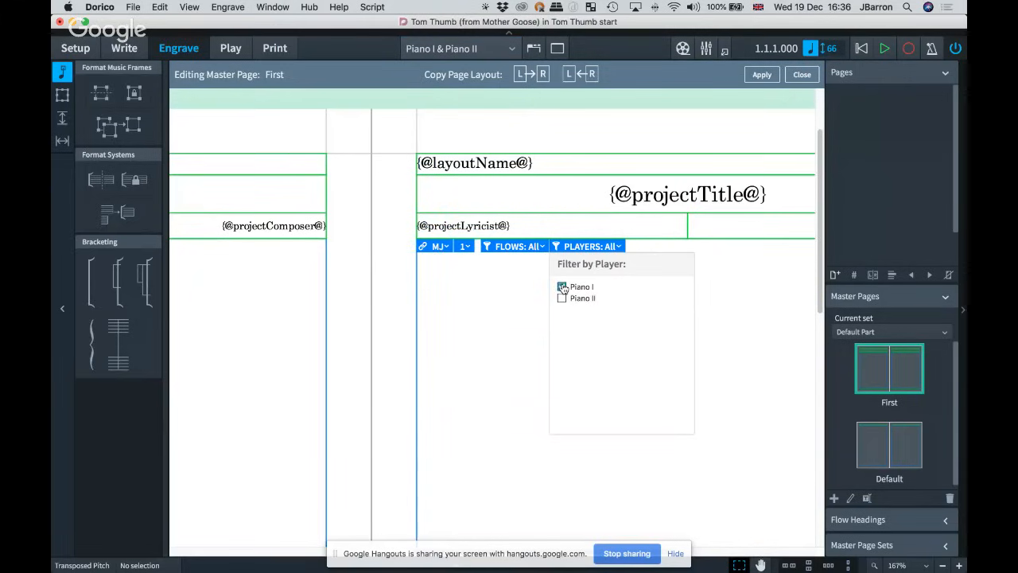
Step: Filter the left page's MA music frame to Piano II only, and apply and close the First master page
scroll(427, 301, "left", 3)
scroll(427, 300, "right", 3)
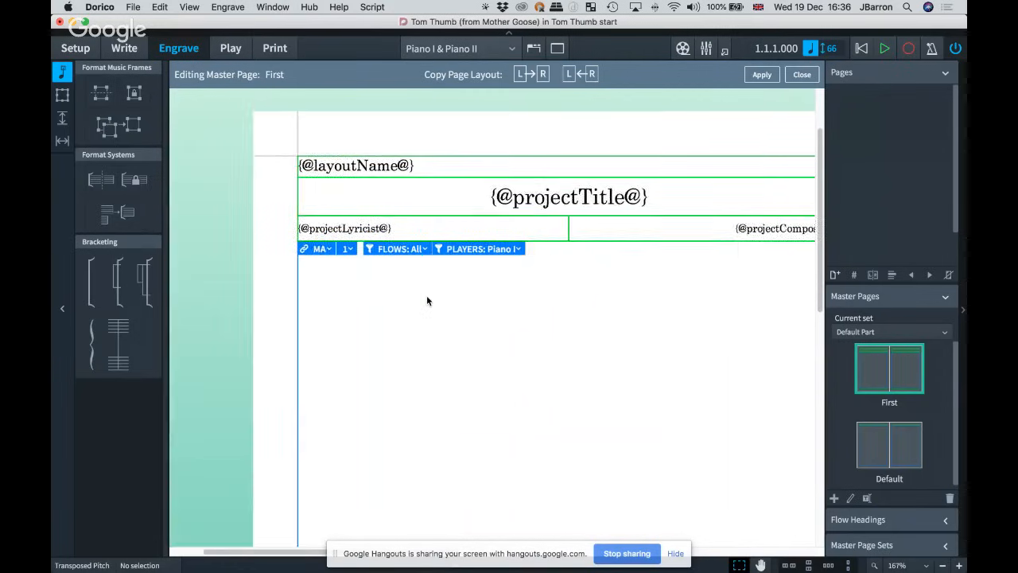
left_click(504, 249)
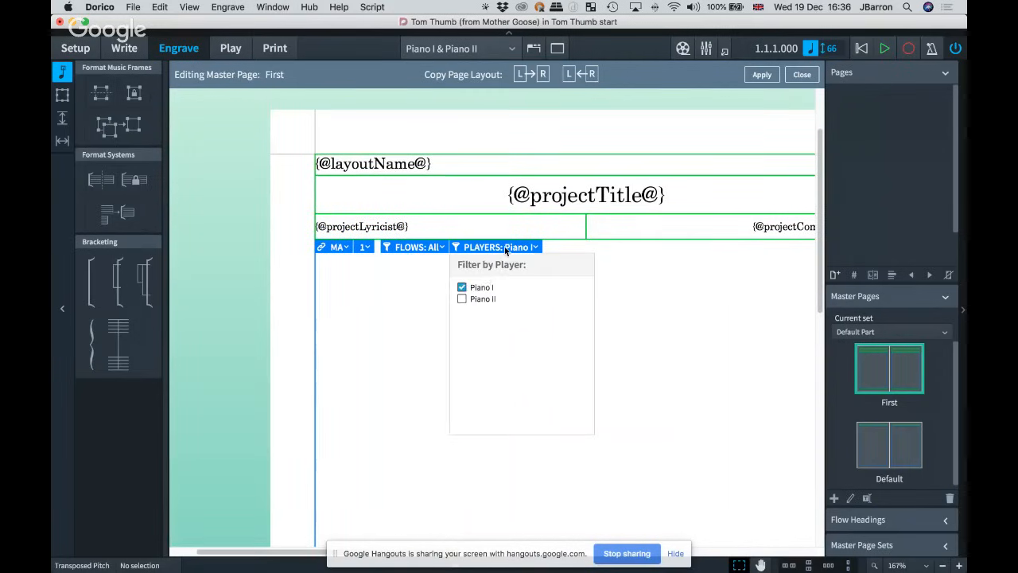
left_click(462, 288)
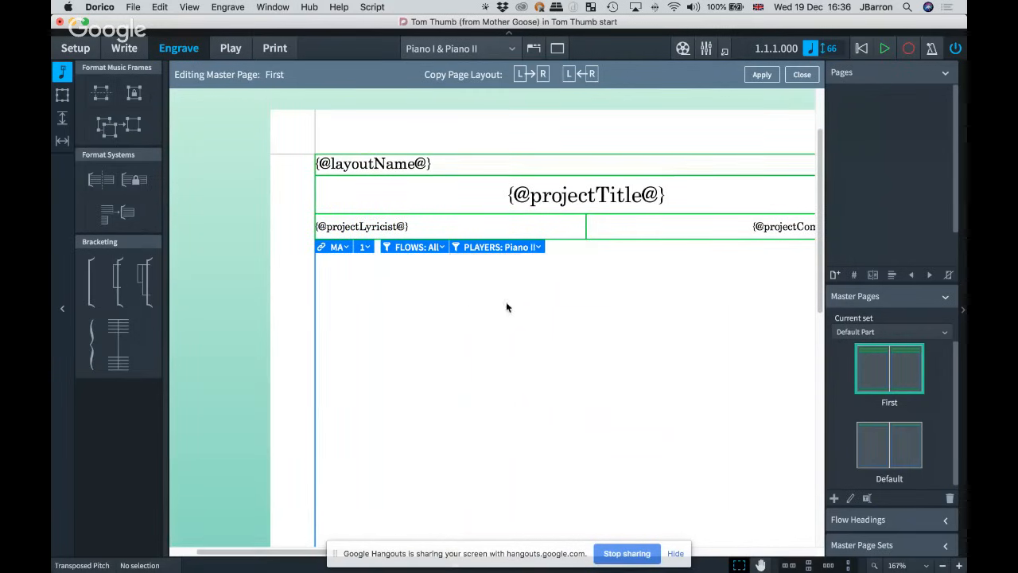
scroll(510, 303, "down", 5)
scroll(223, 211, "left", 2)
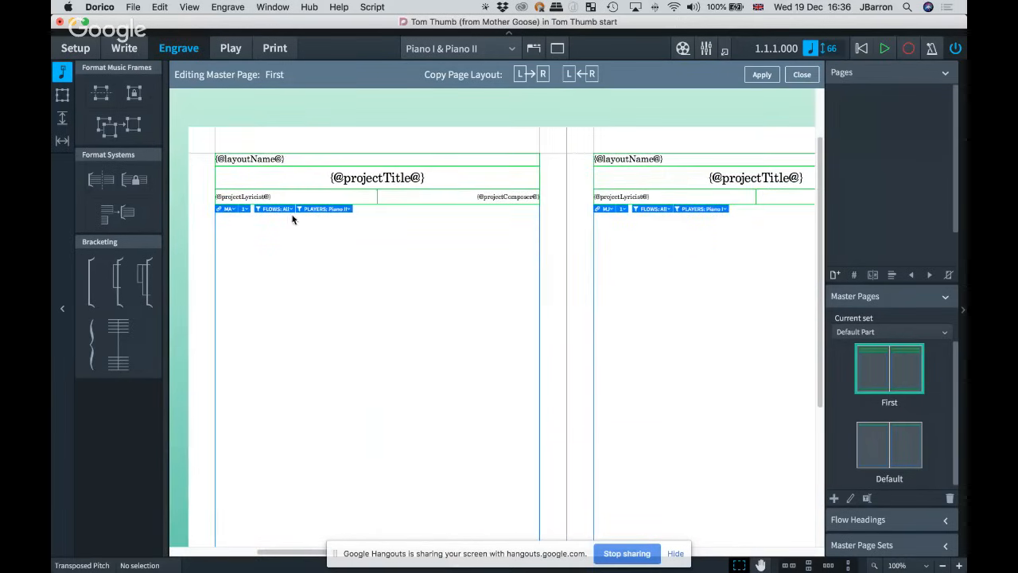
scroll(514, 229, "right", 4)
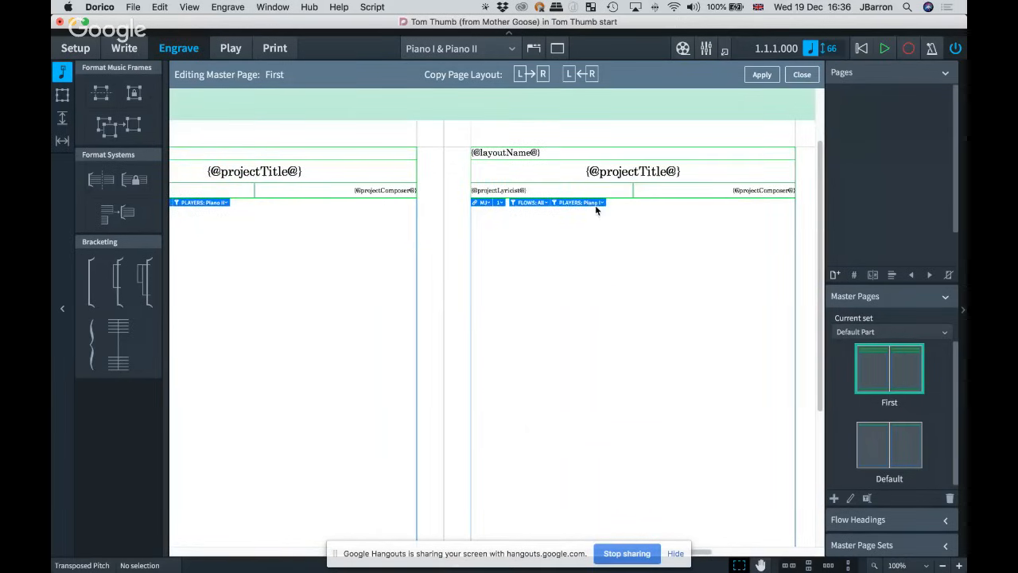
scroll(652, 191, "right", 3)
left_click(761, 75)
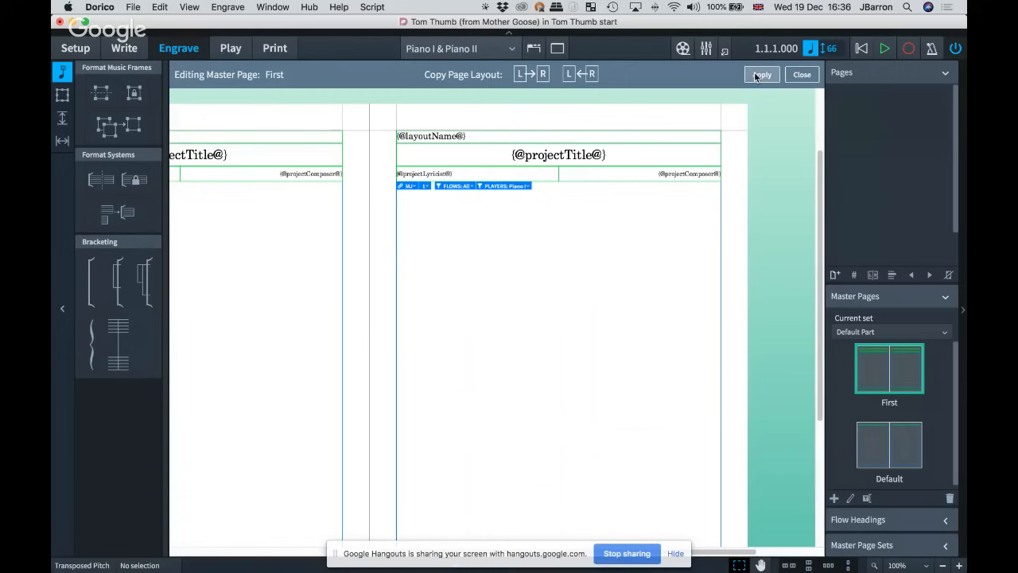
left_click(803, 75)
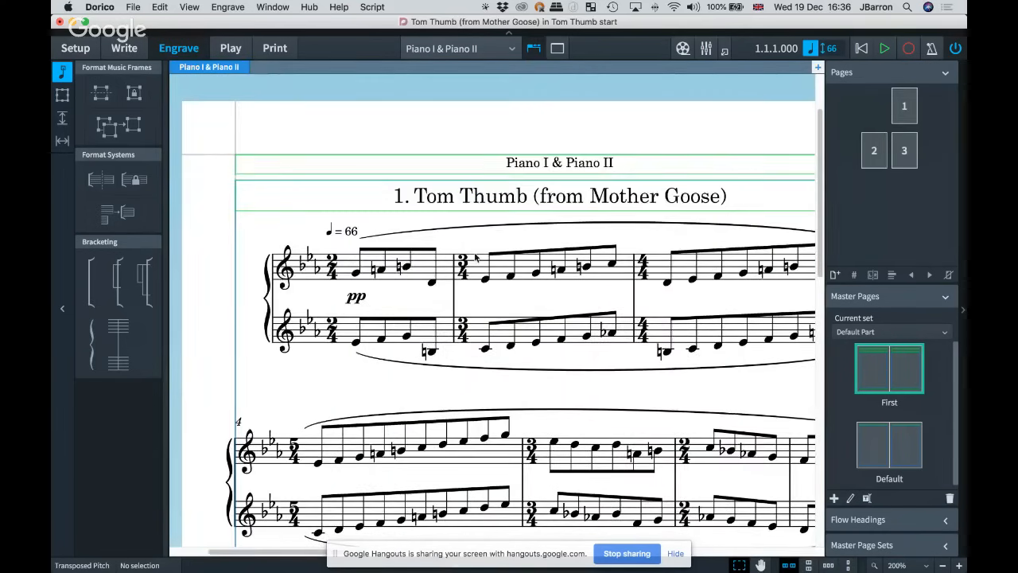
Step: Examine how the two players' music is laid out on the opening pages of the Piano I & Piano II layout
key("x")
key("x")
key("x")
left_click_drag(475, 253, 381, 179)
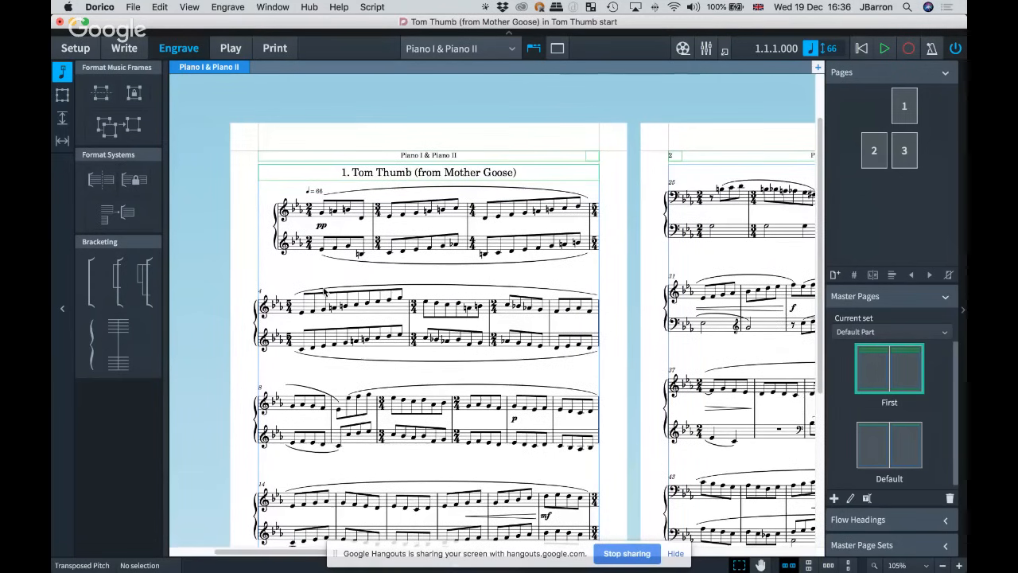
scroll(332, 314, "down", 3)
scroll(331, 313, "right", 4)
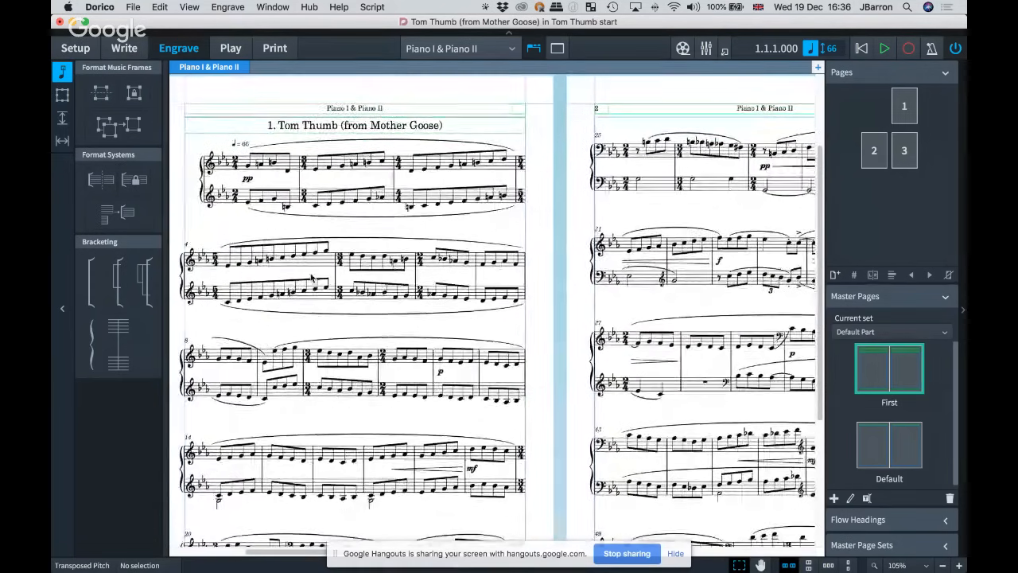
scroll(326, 291, "down", 2)
scroll(326, 291, "left", 2)
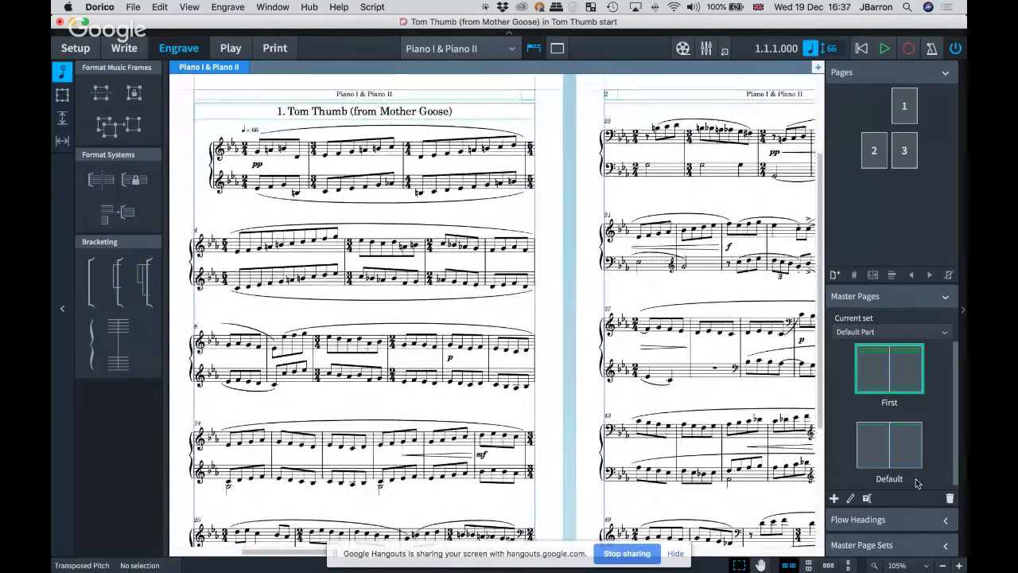
Step: Open the Default master page for editing and assign the right page's music frame to frame chain MJ
left_click(878, 441)
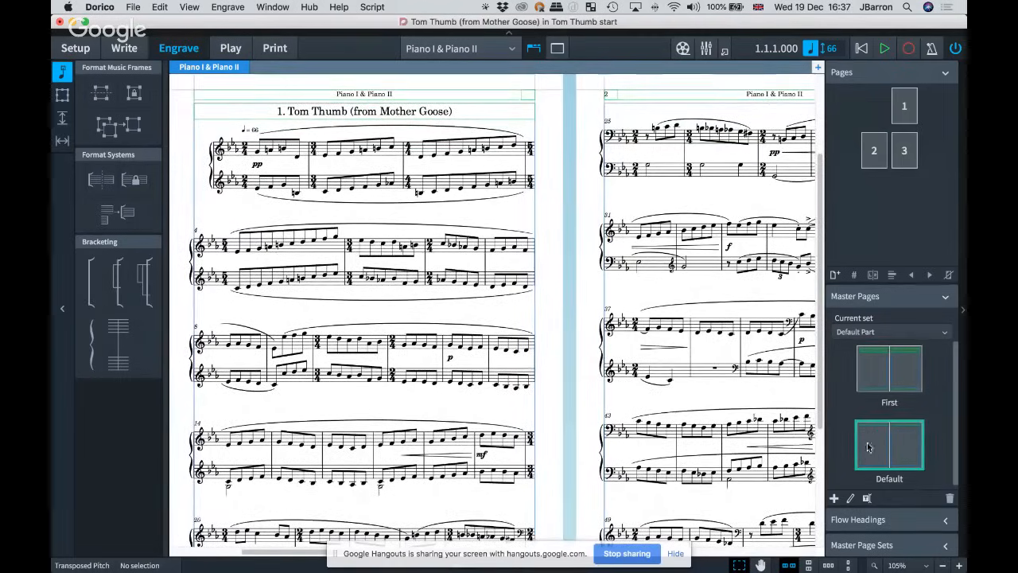
double_click(882, 442)
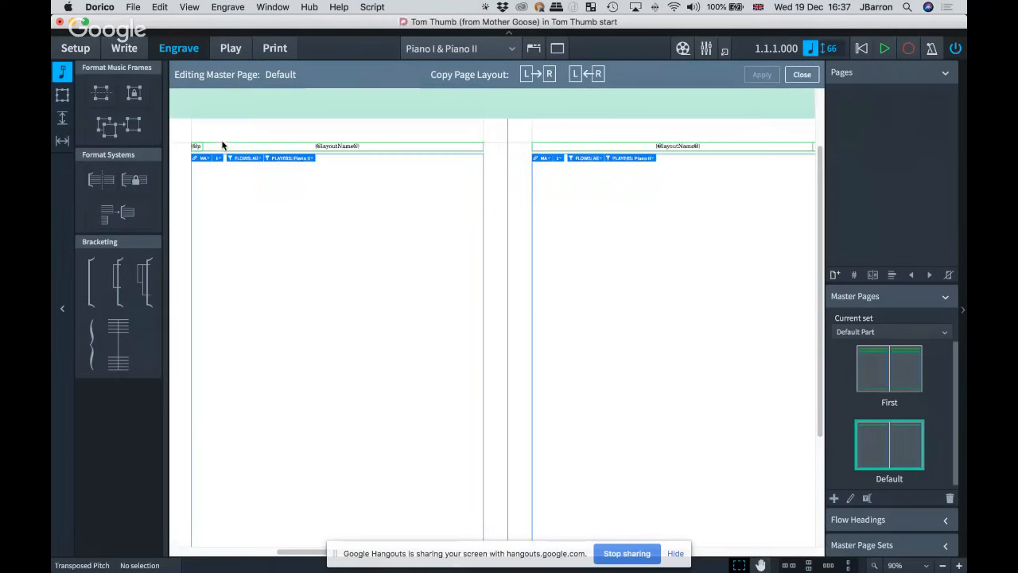
left_click(543, 159)
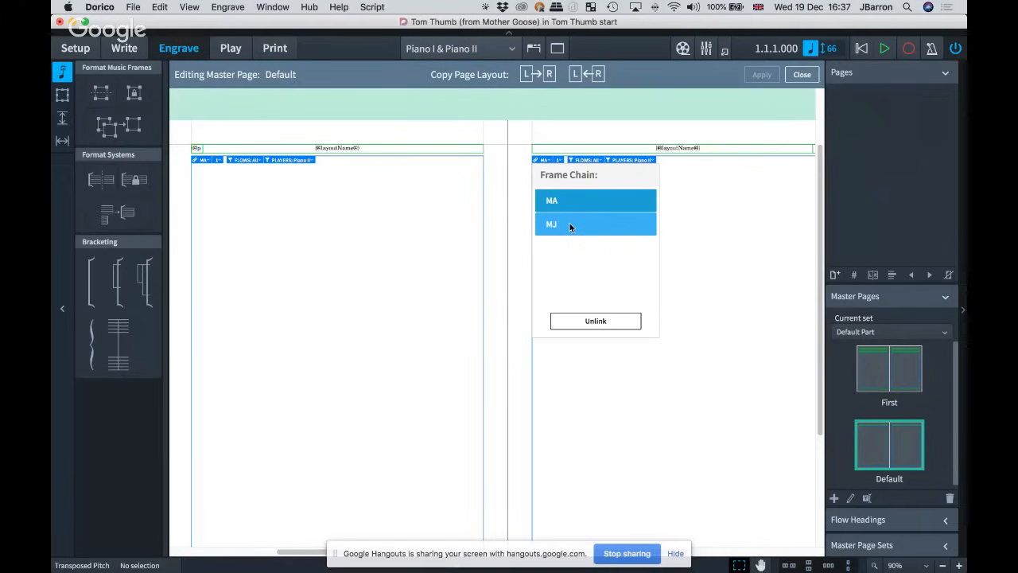
left_click(572, 225)
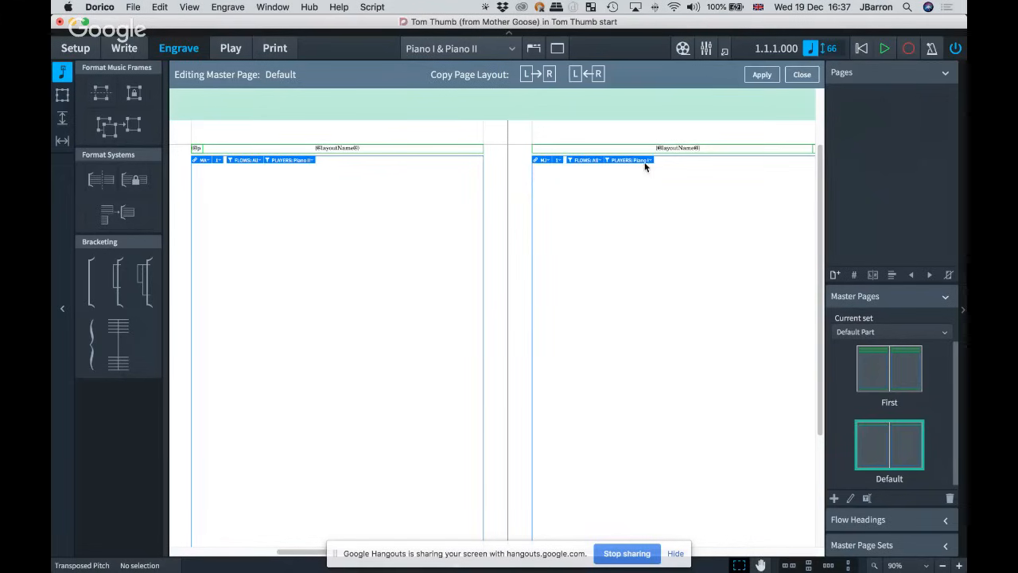
scroll(646, 161, "up", 5)
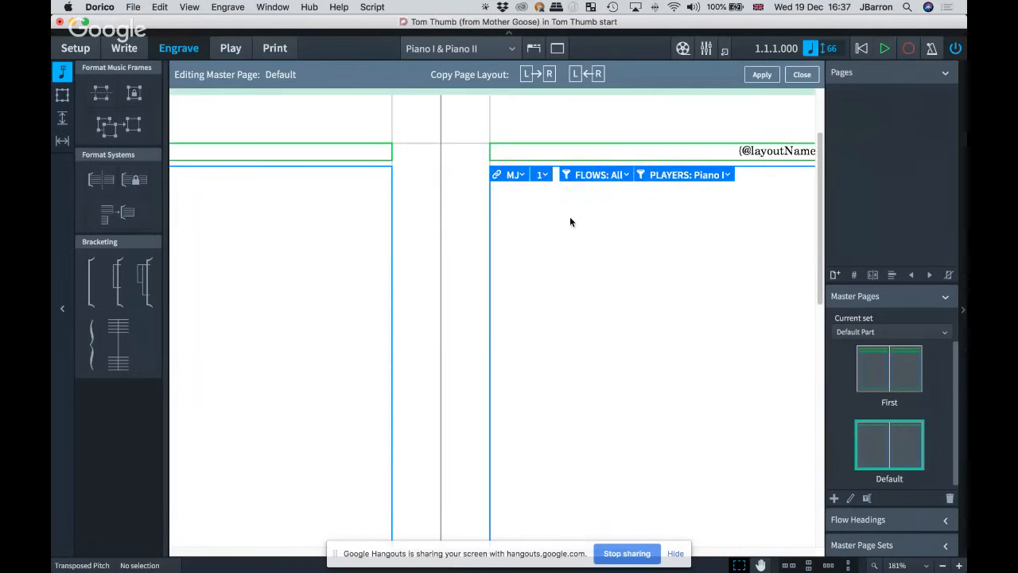
scroll(569, 222, "up", 2)
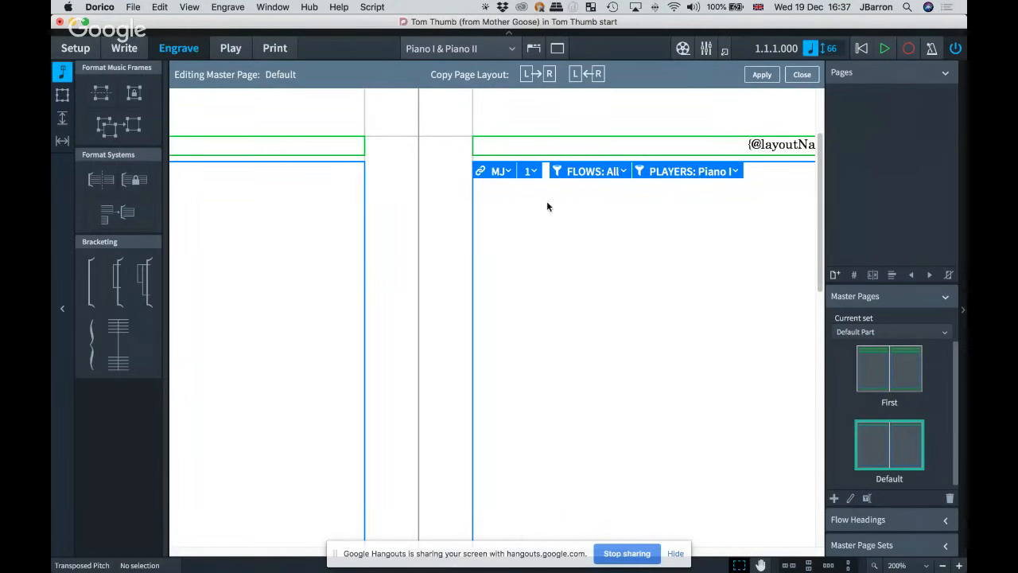
Step: Check the player filters on both pages of the Default master page, and apply and close it
scroll(547, 207, "left", 10)
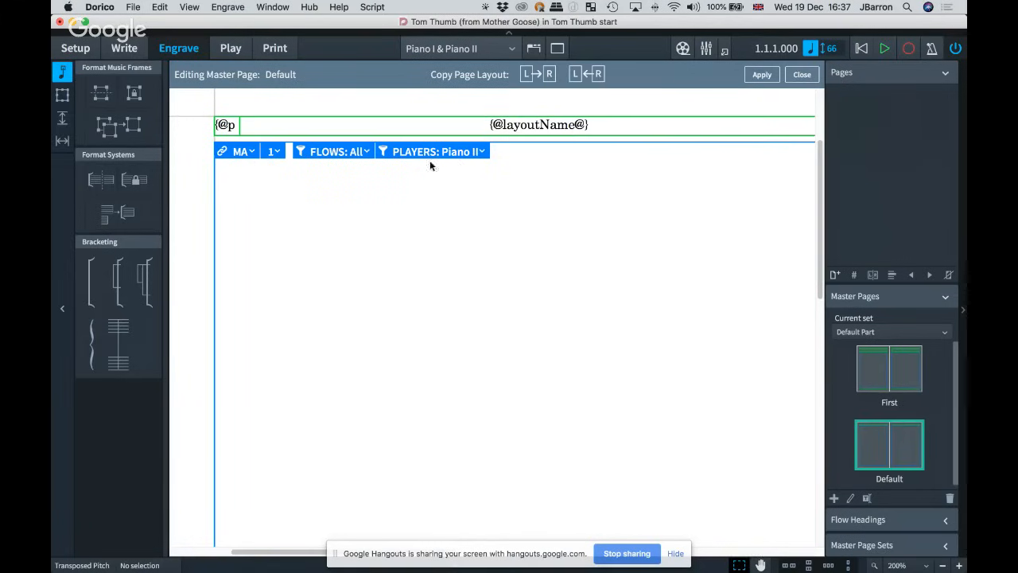
scroll(521, 216, "down", 5)
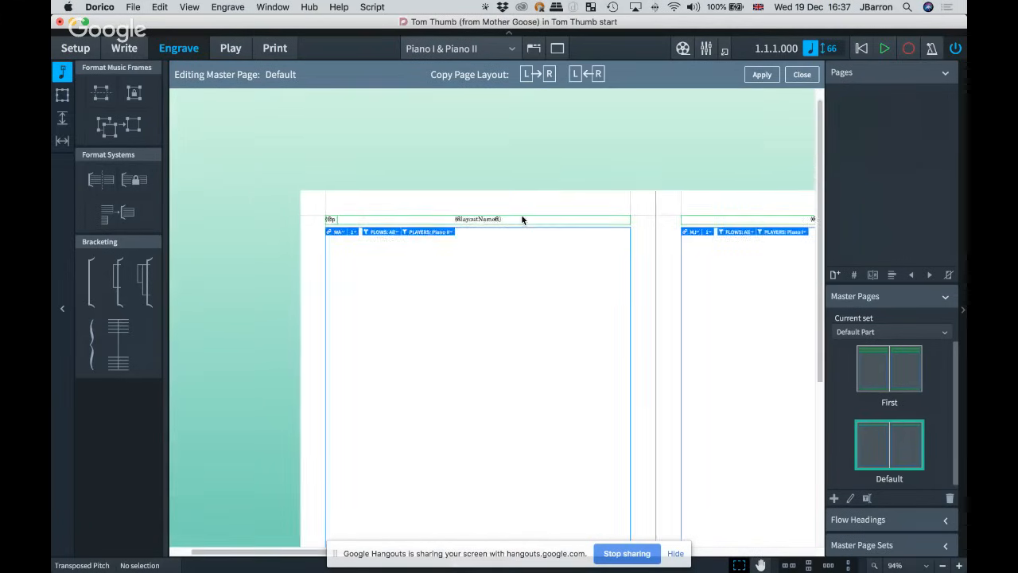
scroll(522, 219, "right", 2)
scroll(522, 220, "down", 1)
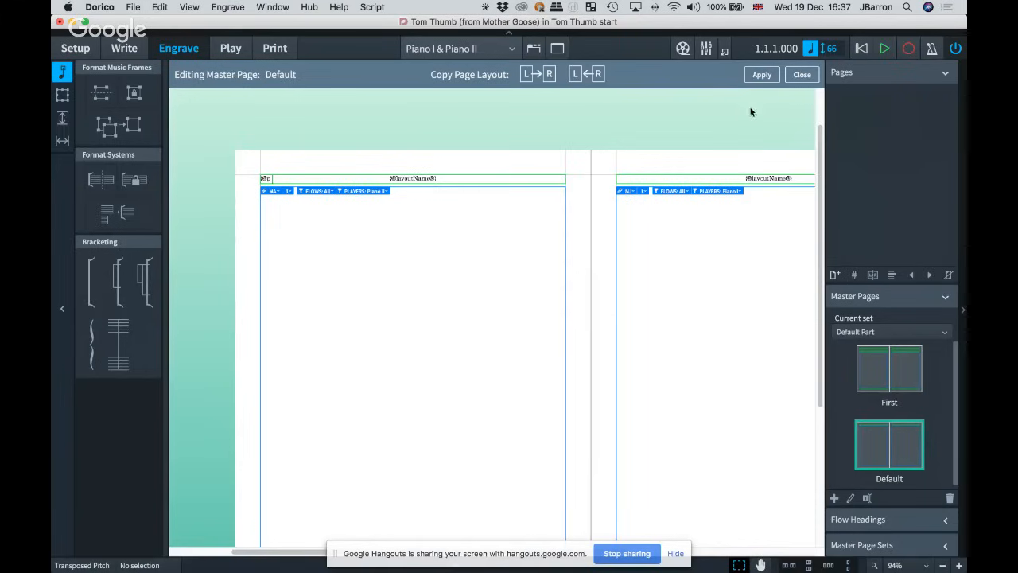
left_click(760, 75)
left_click(801, 75)
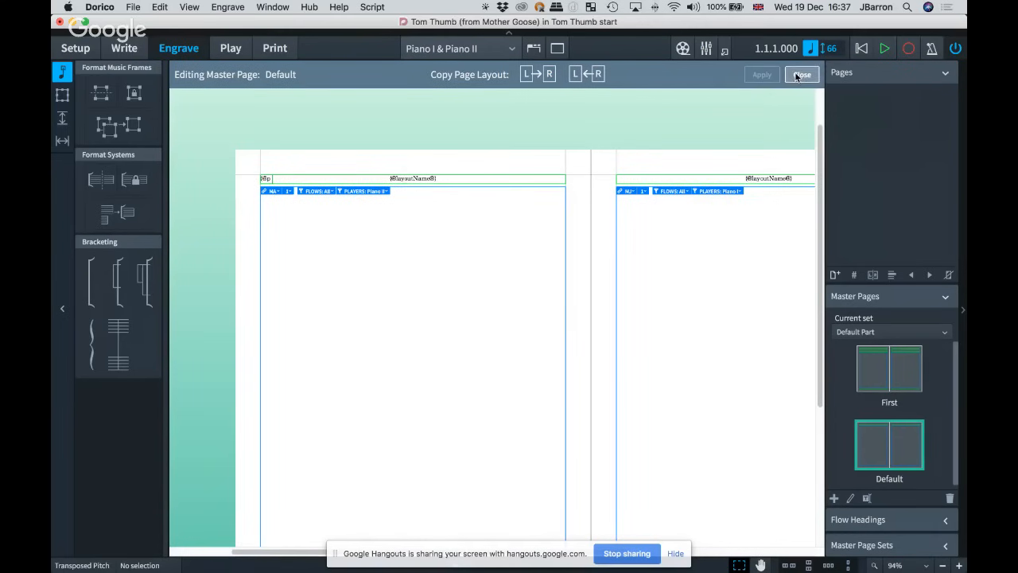
Step: Insert a page number change on the layout's first page so that numbering starts at 2
scroll(454, 212, "down", 5)
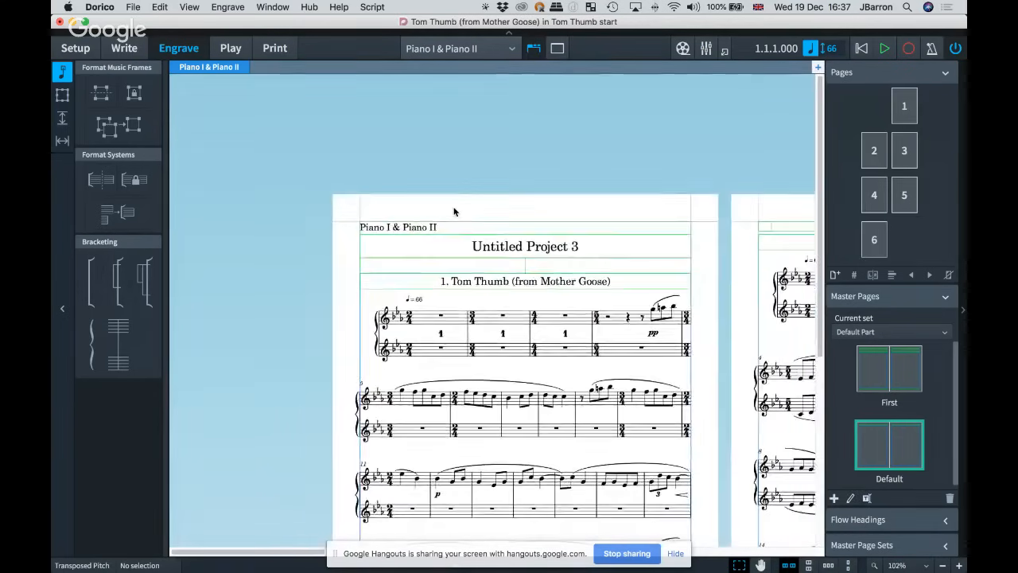
scroll(455, 211, "right", 3)
scroll(455, 211, "down", 3)
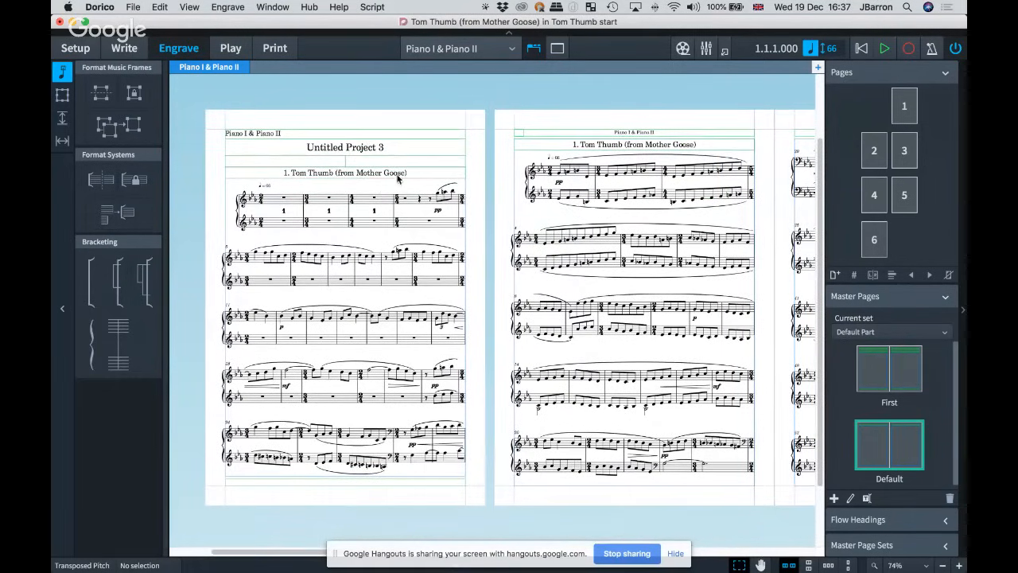
left_click(896, 107)
right_click(897, 107)
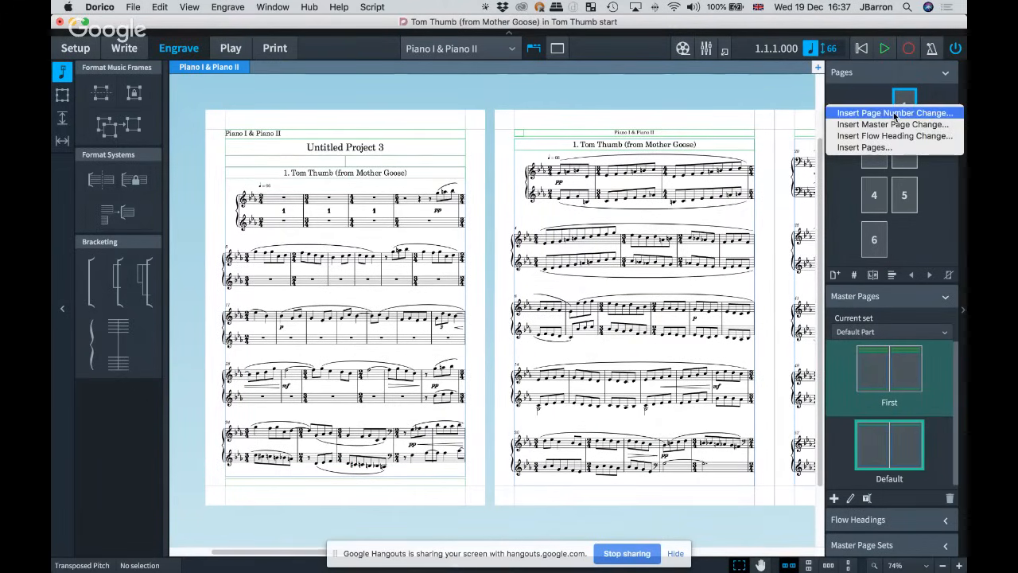
left_click(894, 113)
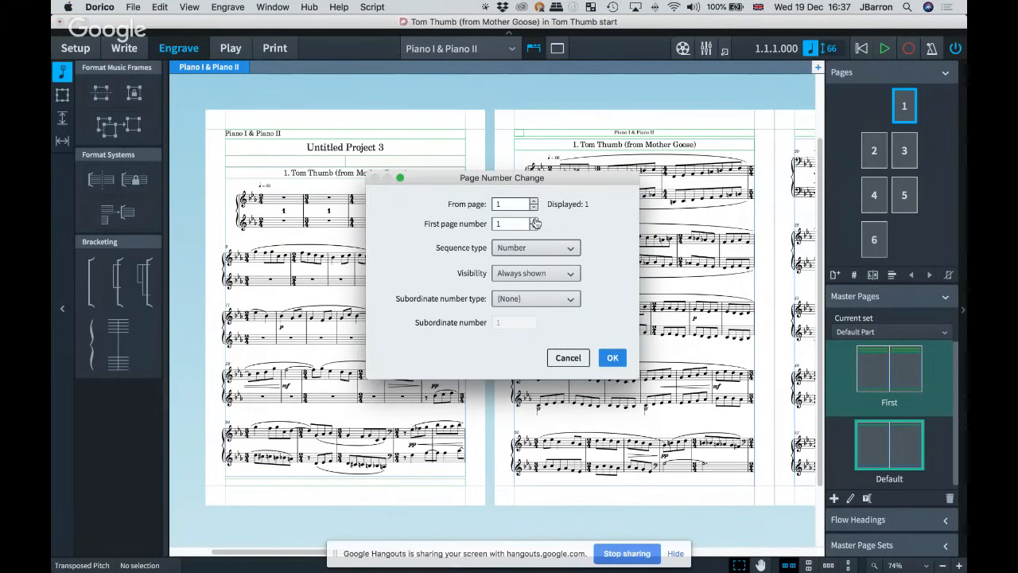
left_click(534, 220)
left_click(610, 357)
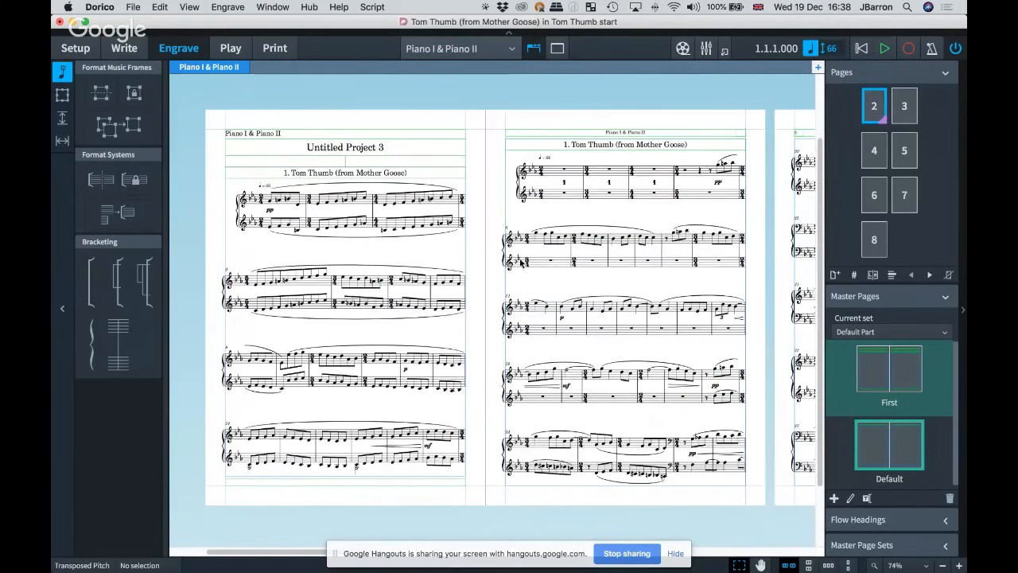
Step: Insert a master page change on page 3 that uses the First master page for the current page only
left_click(903, 116)
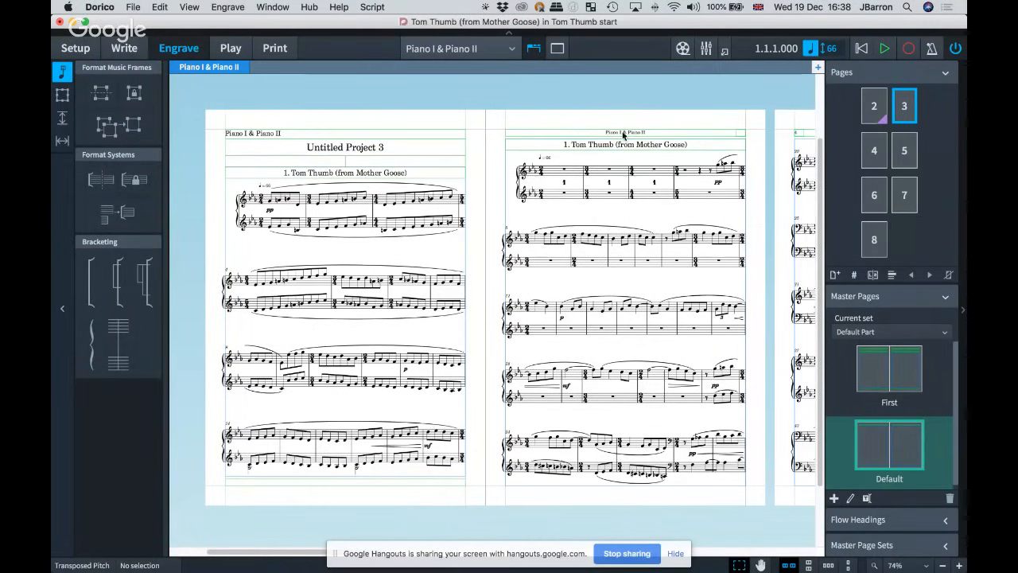
right_click(906, 114)
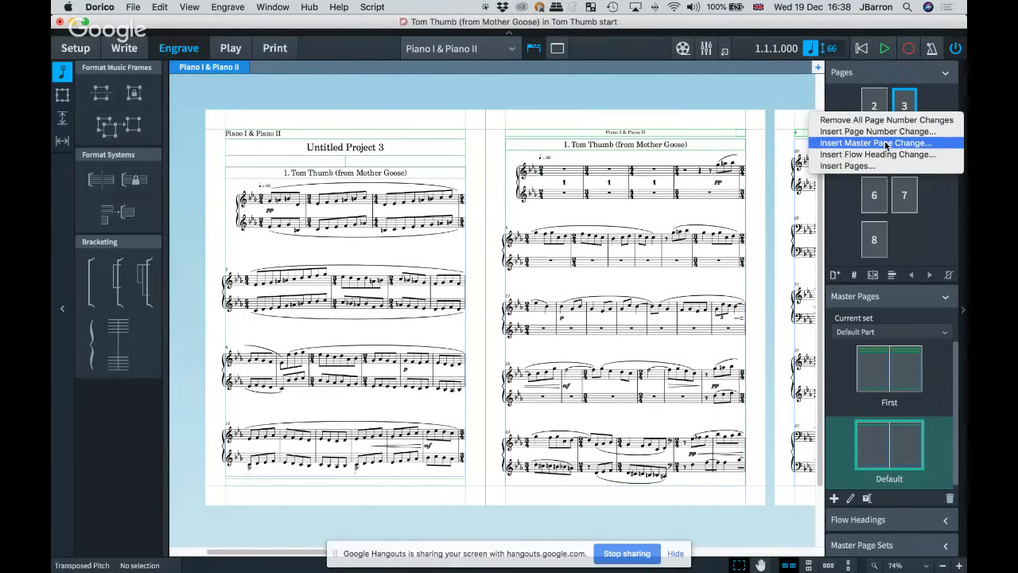
left_click(885, 143)
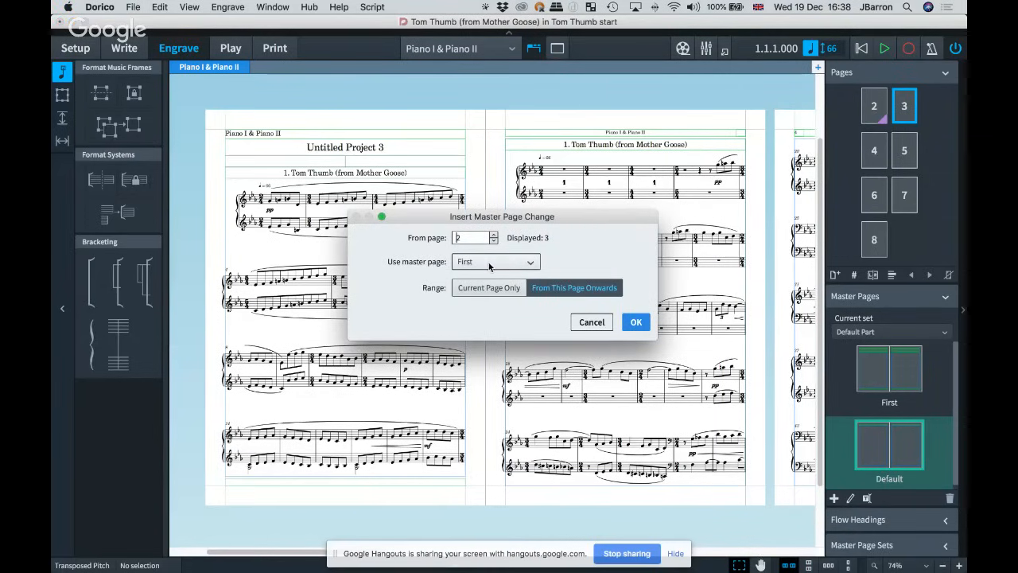
left_click(480, 288)
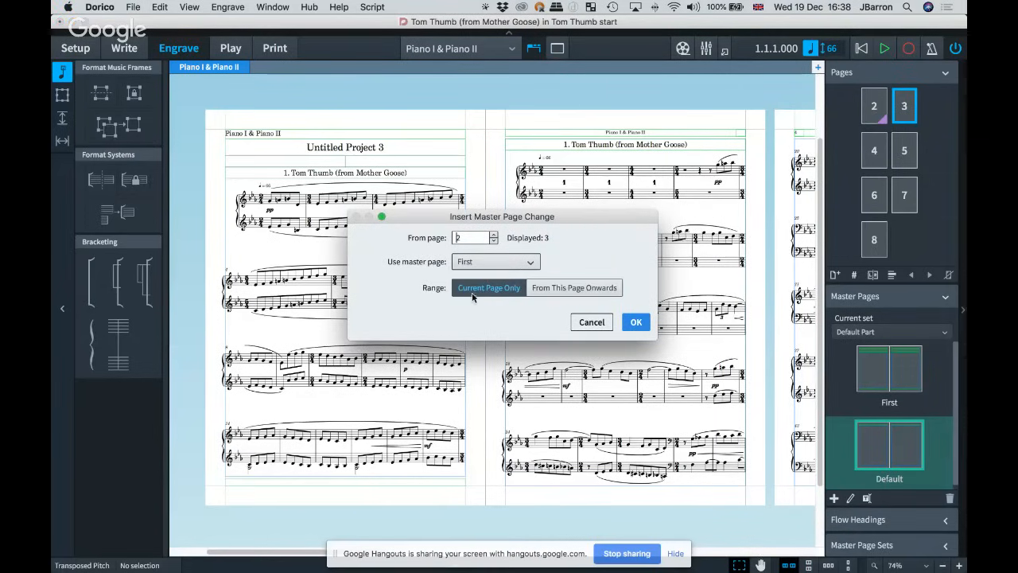
left_click(636, 322)
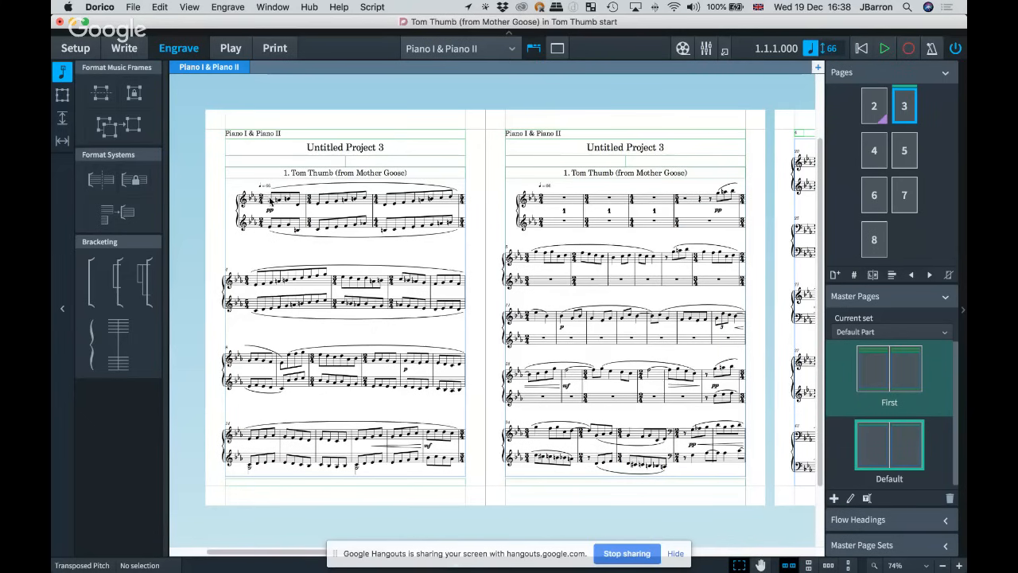
Step: Replace the layout name text above the title on page 2 with "Secondo"
scroll(277, 202, "up", 2)
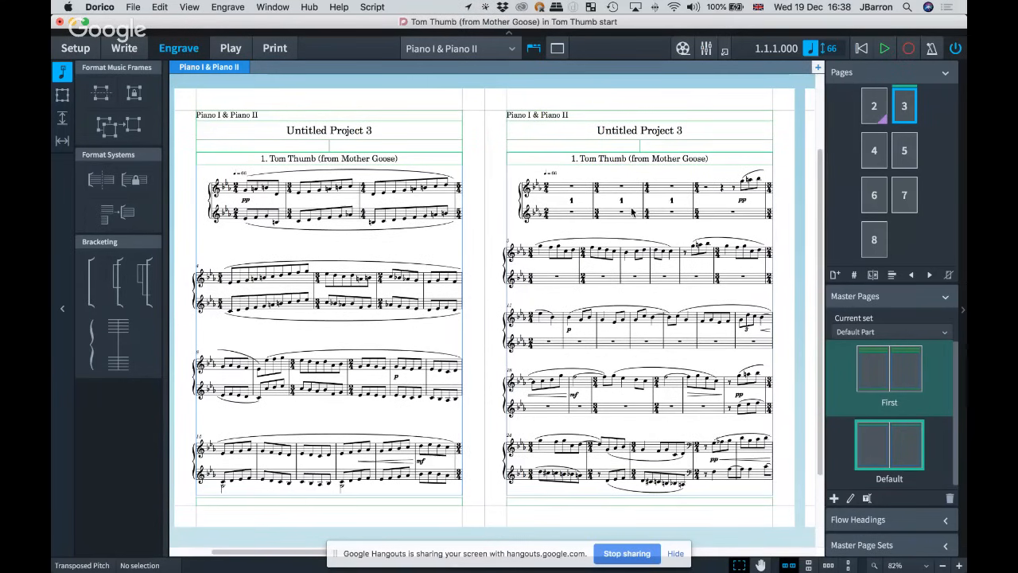
scroll(632, 212, "right", 10)
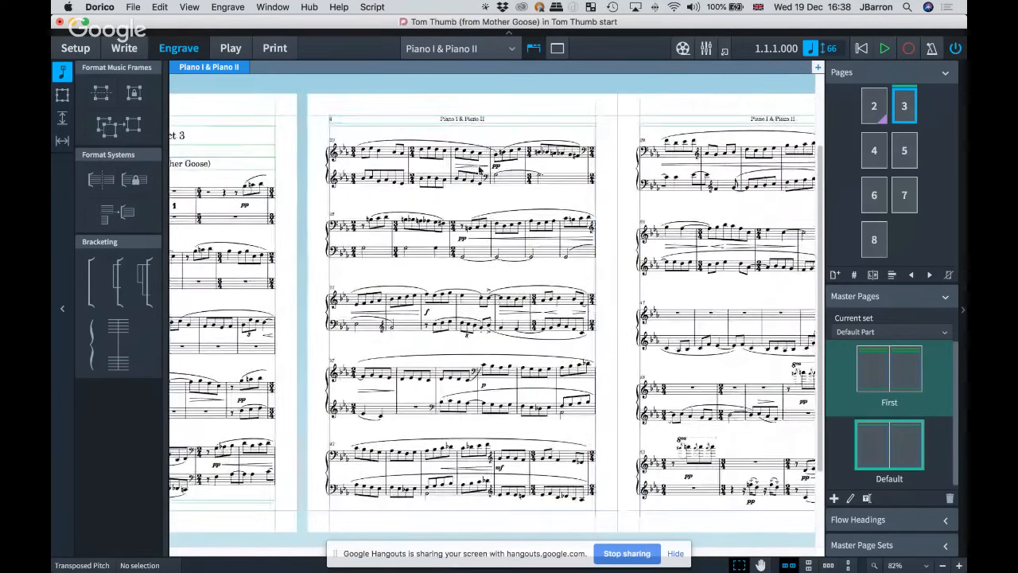
scroll(696, 155, "left", 10)
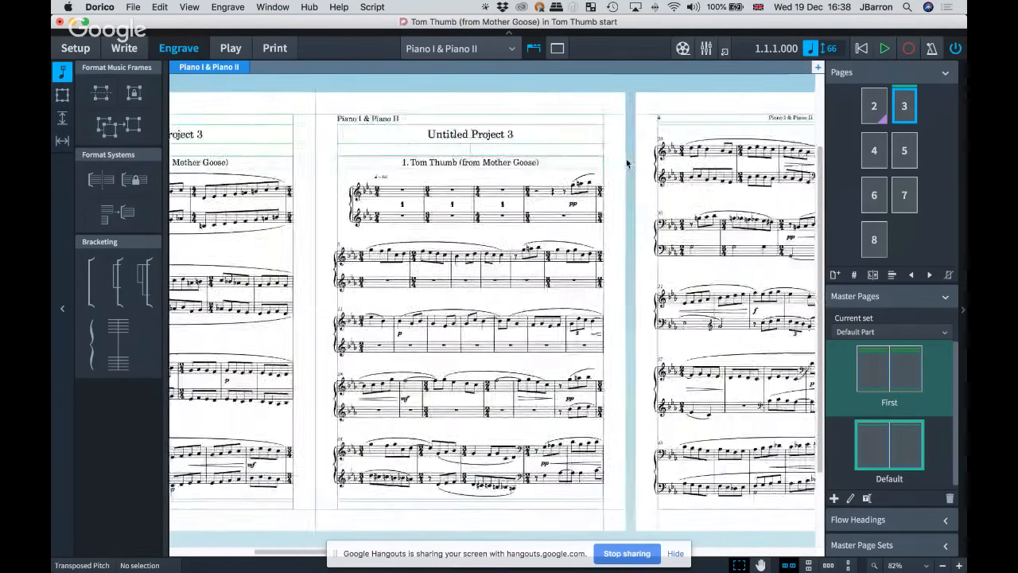
scroll(628, 163, "left", 2)
scroll(348, 123, "up", 2)
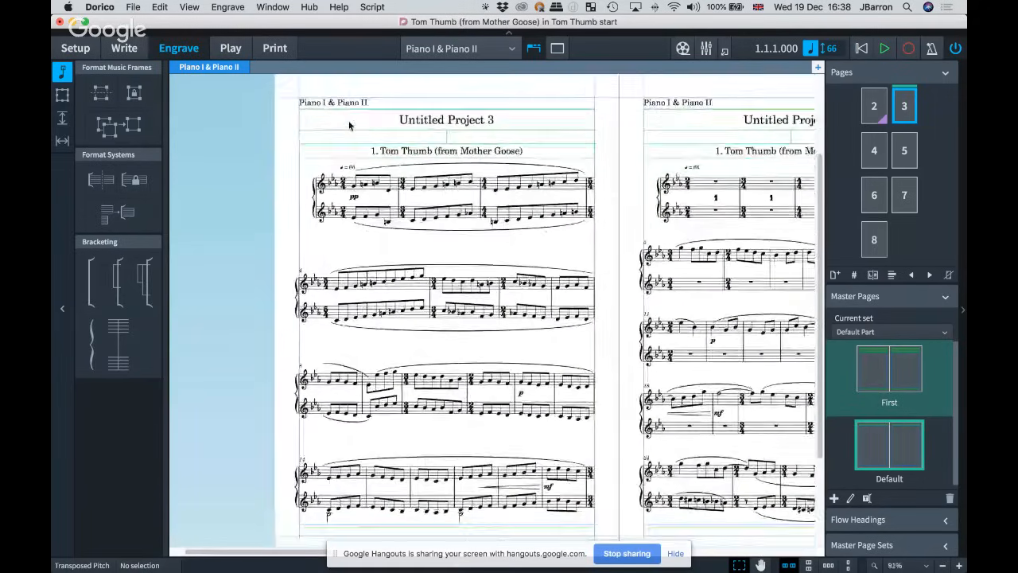
scroll(348, 125, "up", 1)
double_click(358, 159)
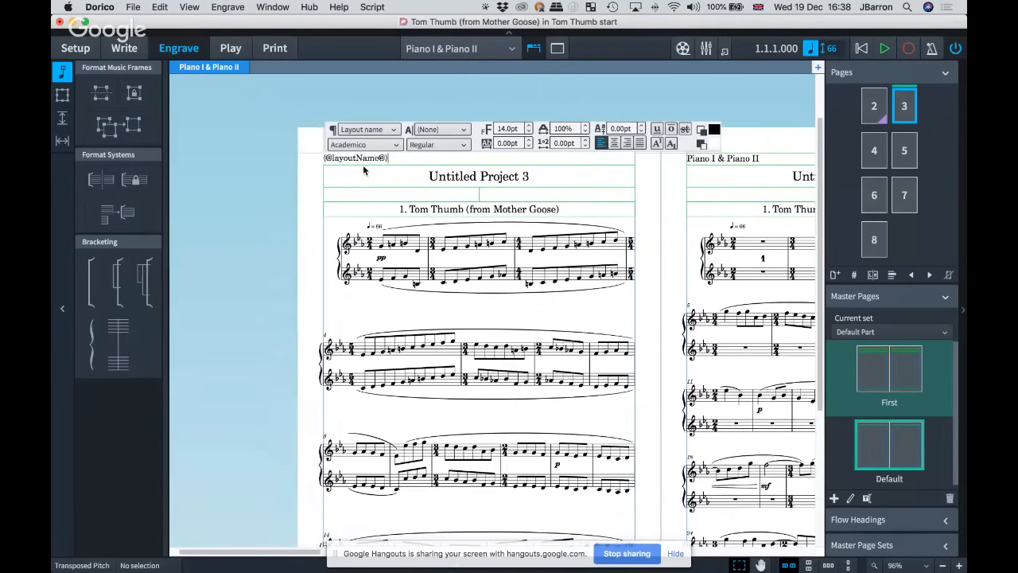
key("Escape")
scroll(366, 132, "up", 2)
double_click(381, 113)
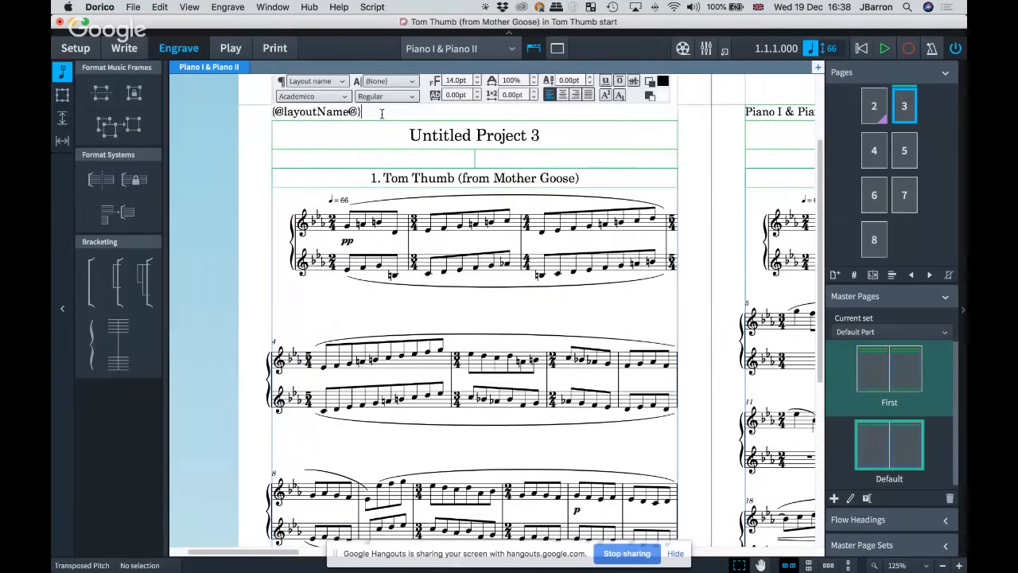
left_click_drag(381, 113, 267, 112)
type("Se")
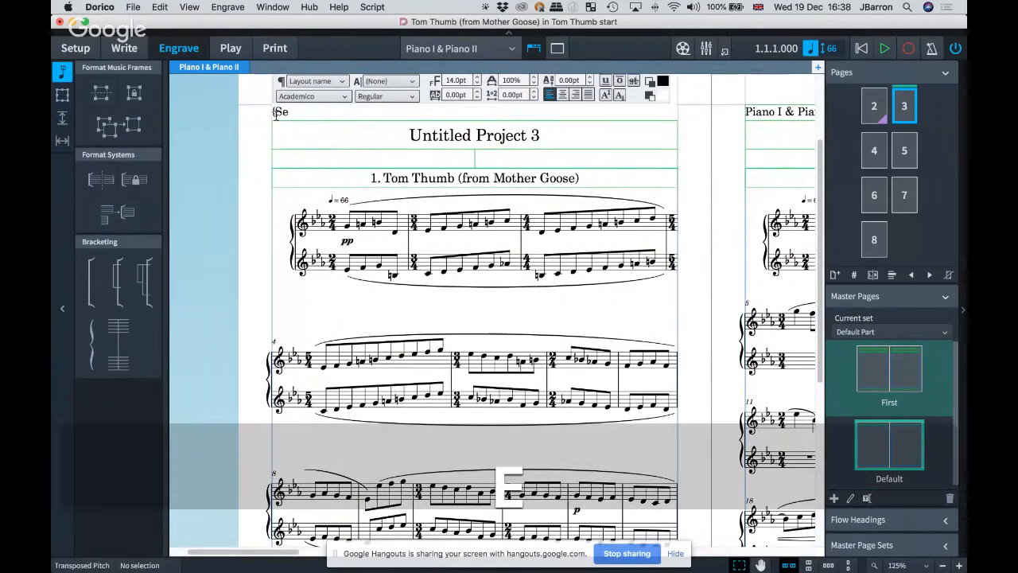
key("BackSpace")
type("econdo")
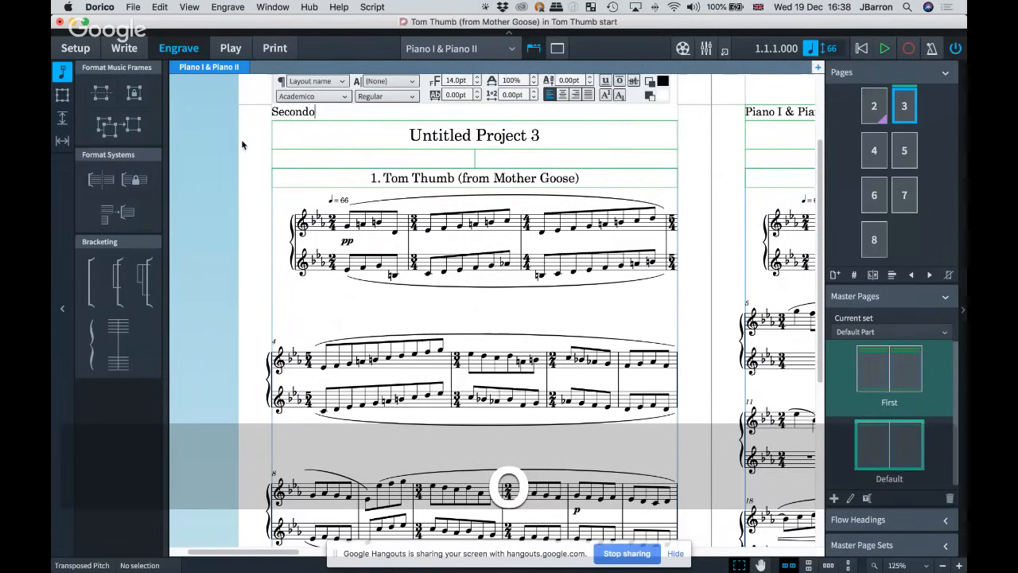
key("Escape")
Step: Replace the layout name text above the title on page 3 with "Primo"
scroll(691, 143, "right", 3)
double_click(668, 117)
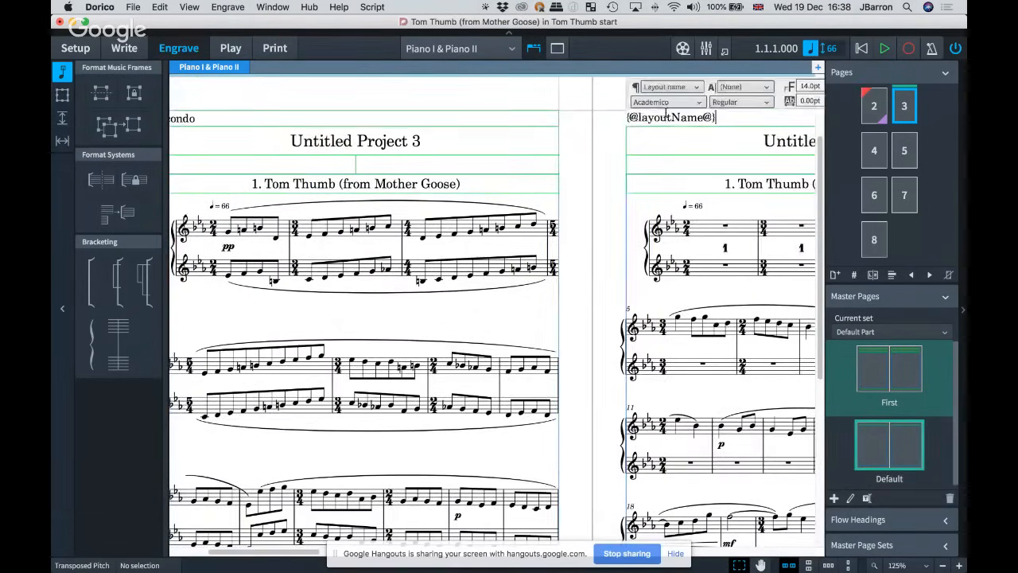
key("super+a")
type("Primo")
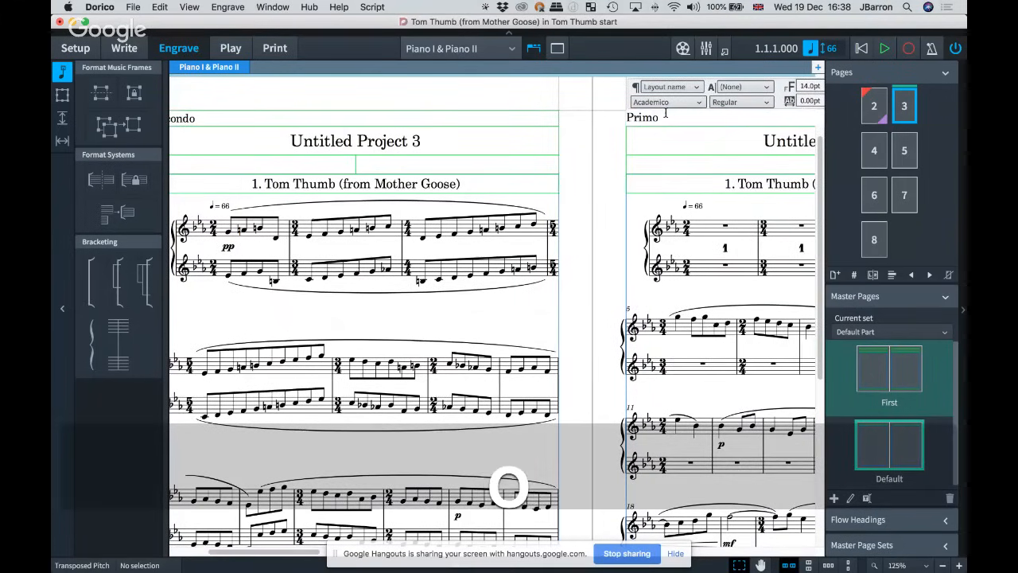
key("Escape")
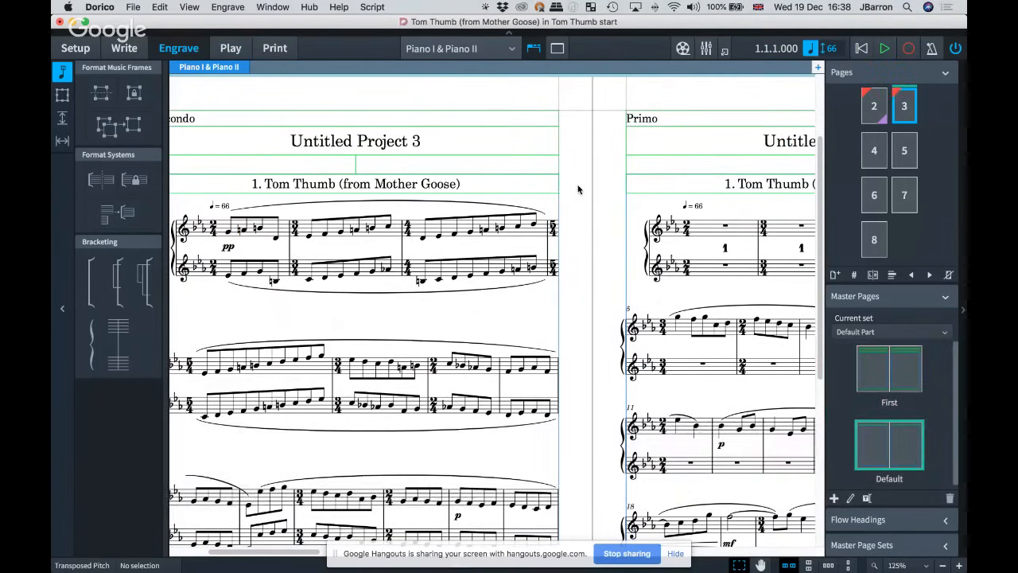
Step: Insert a frame break at the bar 20 time signature in the fourth system of the Primo page
scroll(576, 183, "down", 5)
key("super+equal")
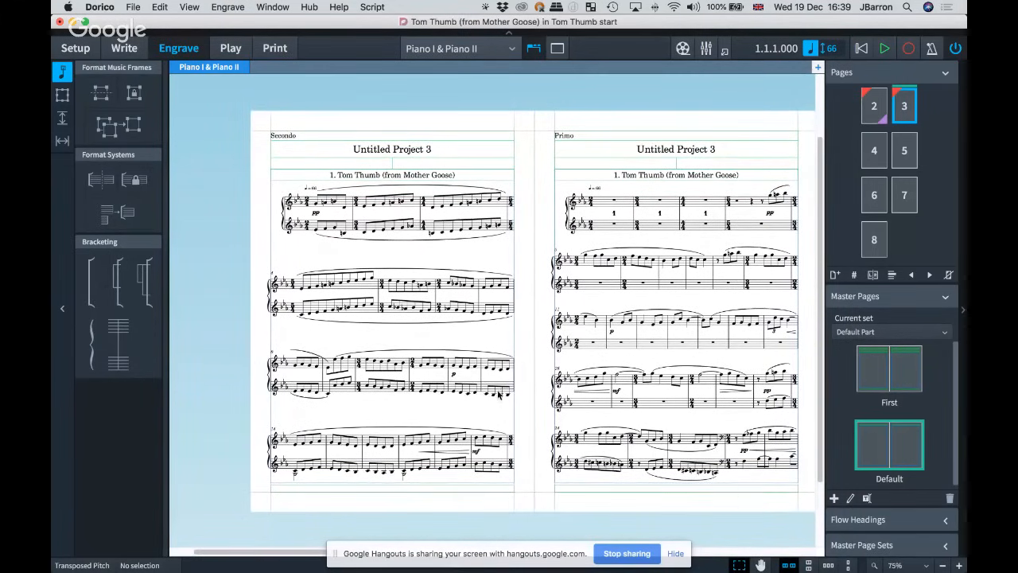
scroll(499, 396, "up", 3)
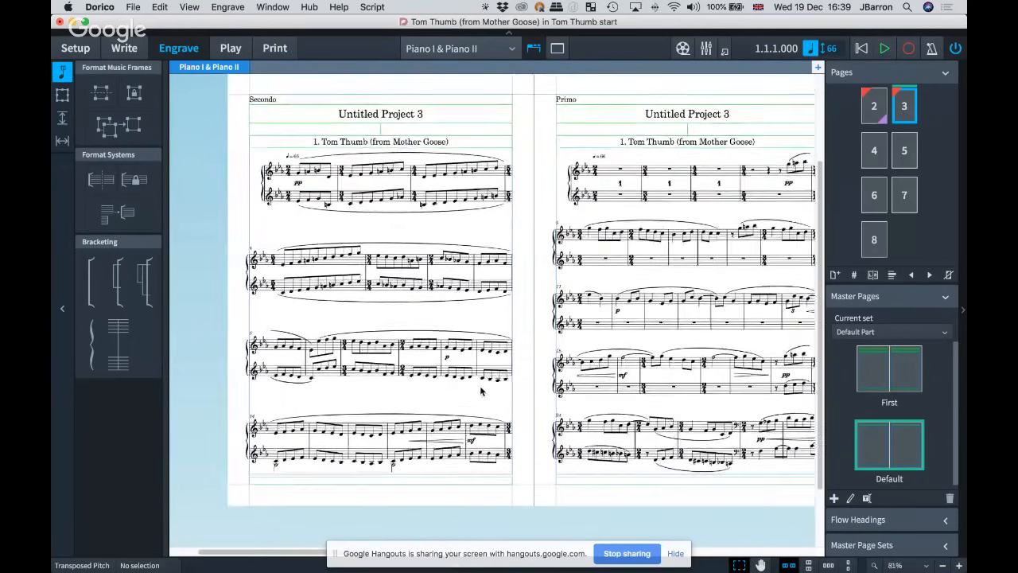
scroll(480, 390, "up", 4)
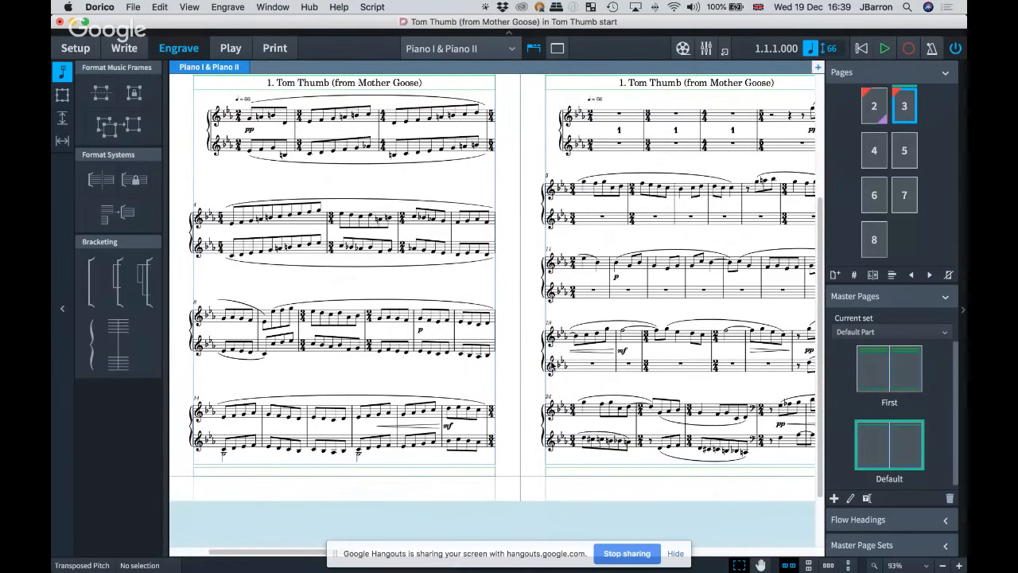
scroll(628, 380, "right", 3)
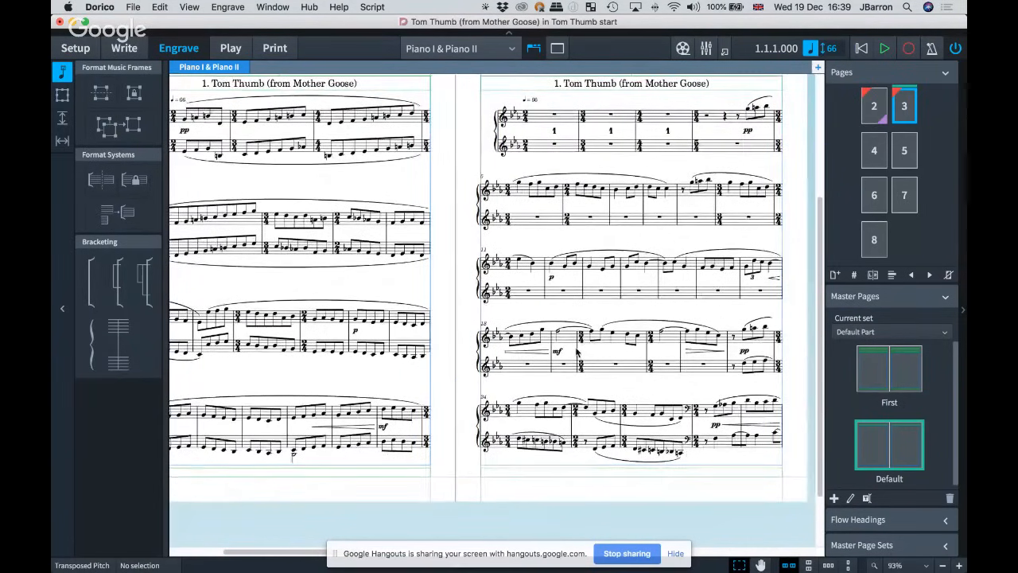
left_click(579, 354)
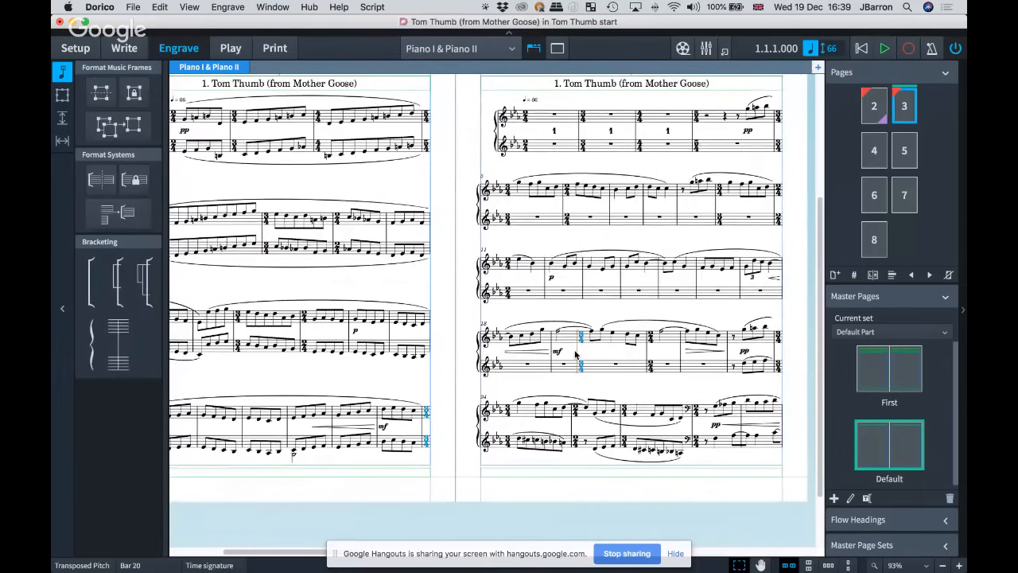
key("shift+f")
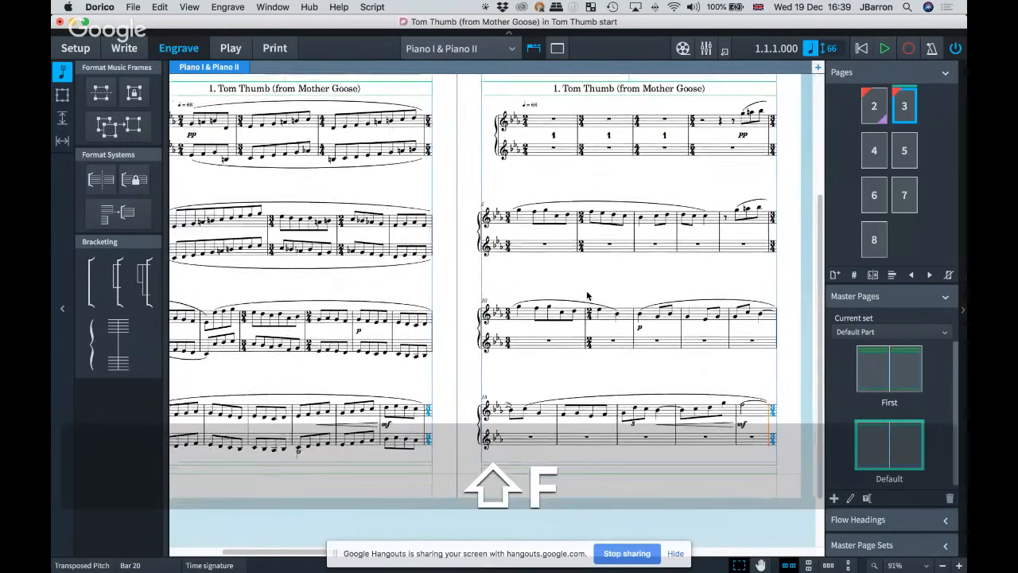
Step: Inspect the page 4 and 5 running headers and the layout name token in the Default master page, leaving the master page unedited
scroll(580, 278, "down", 3)
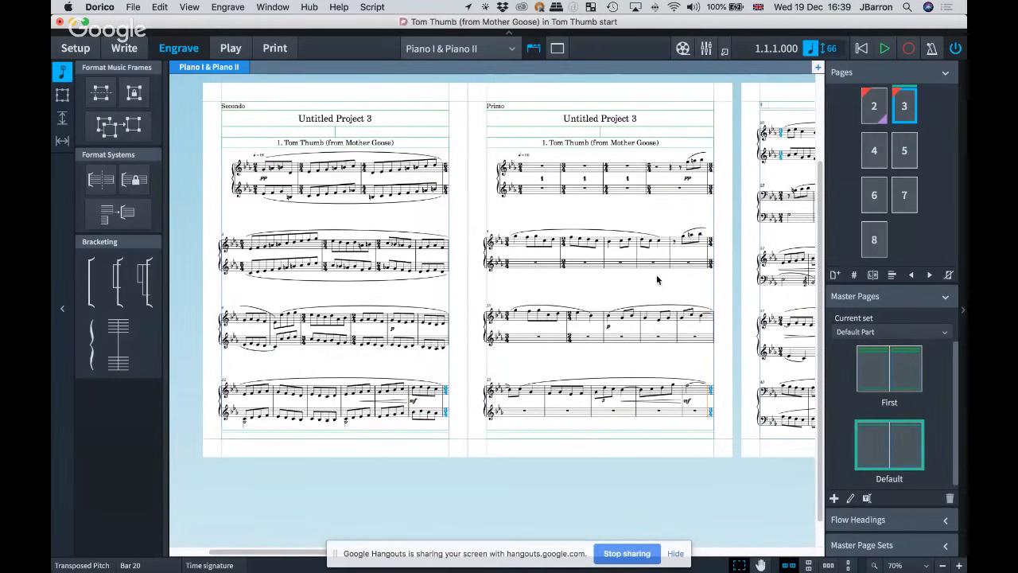
scroll(656, 279, "right", 5)
scroll(658, 278, "right", 3)
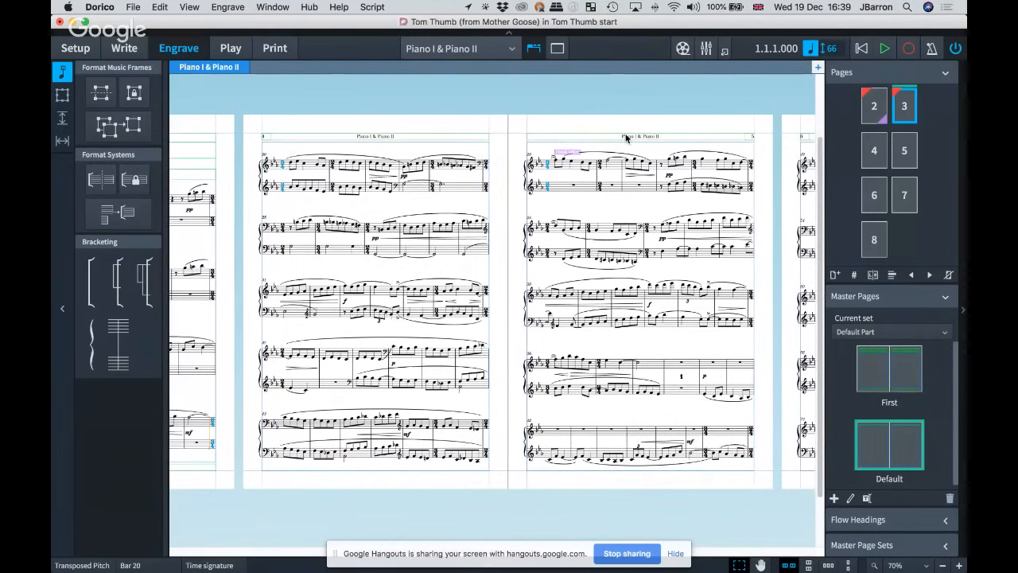
double_click(867, 449)
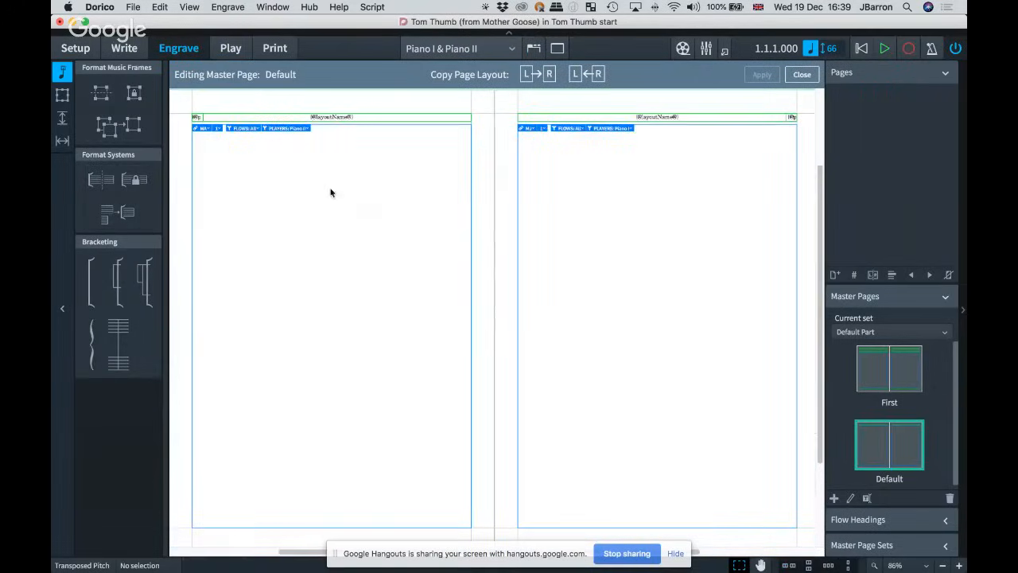
scroll(307, 116, "up", 5)
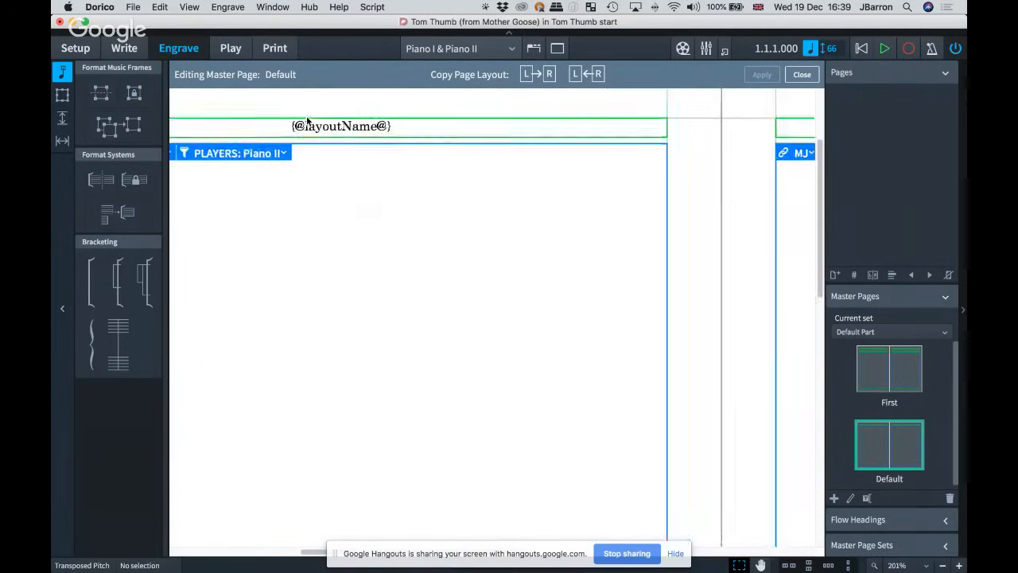
scroll(400, 164, "left", 3)
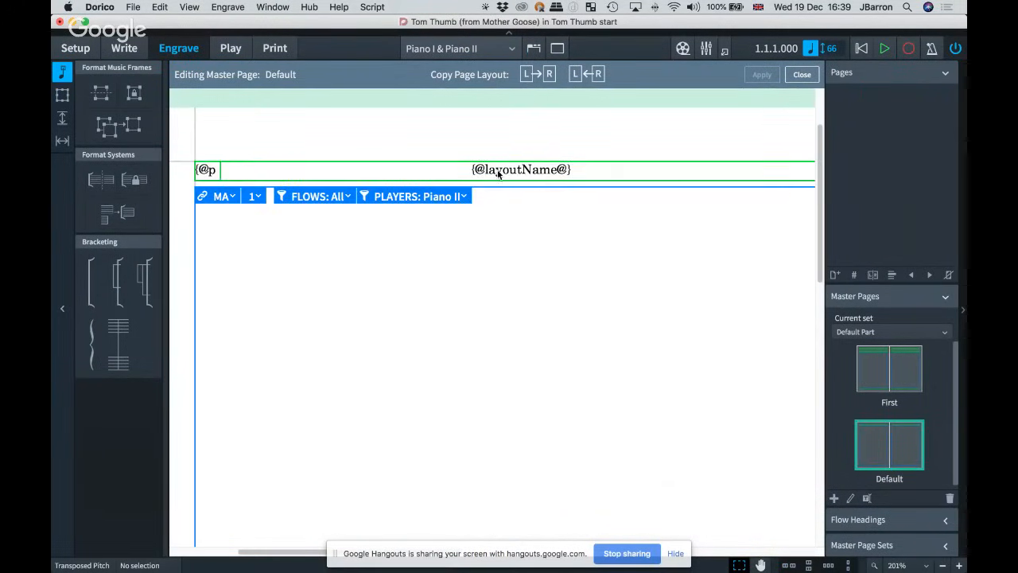
scroll(518, 172, "down", 4)
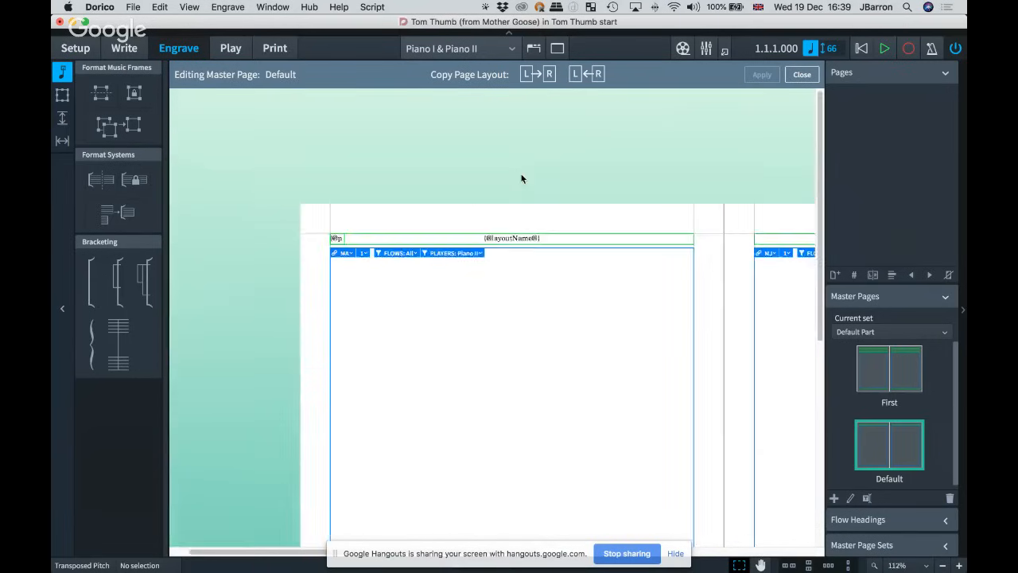
left_click(800, 75)
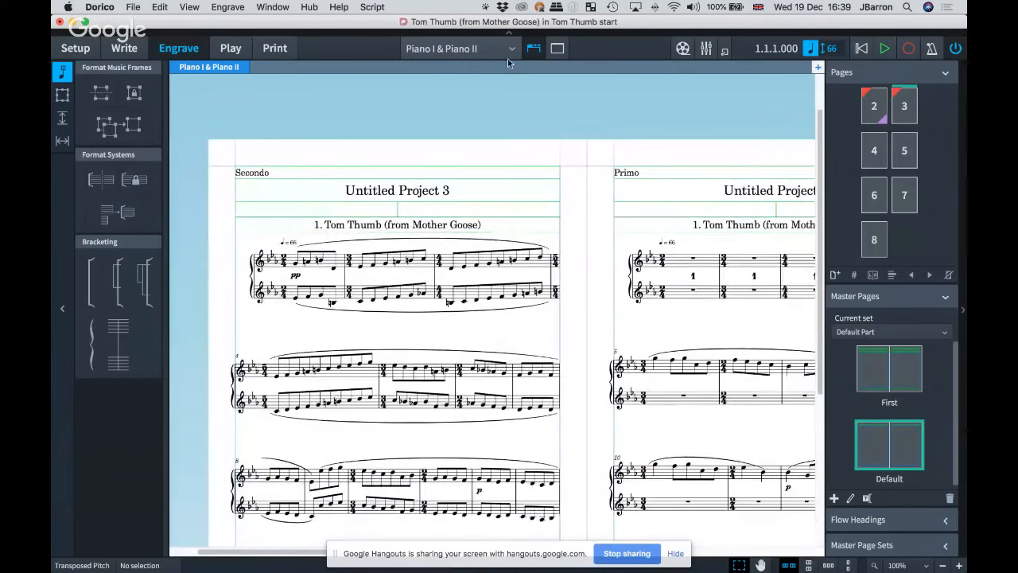
Step: View the Piano I, Piano II and Full score layouts in turn
left_click(469, 48)
left_click(426, 86)
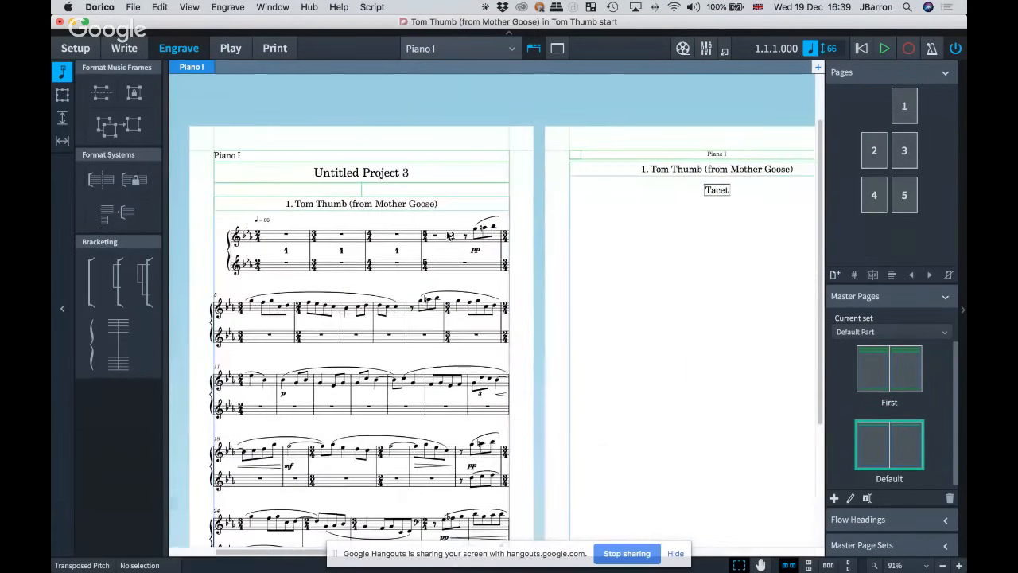
left_click(452, 49)
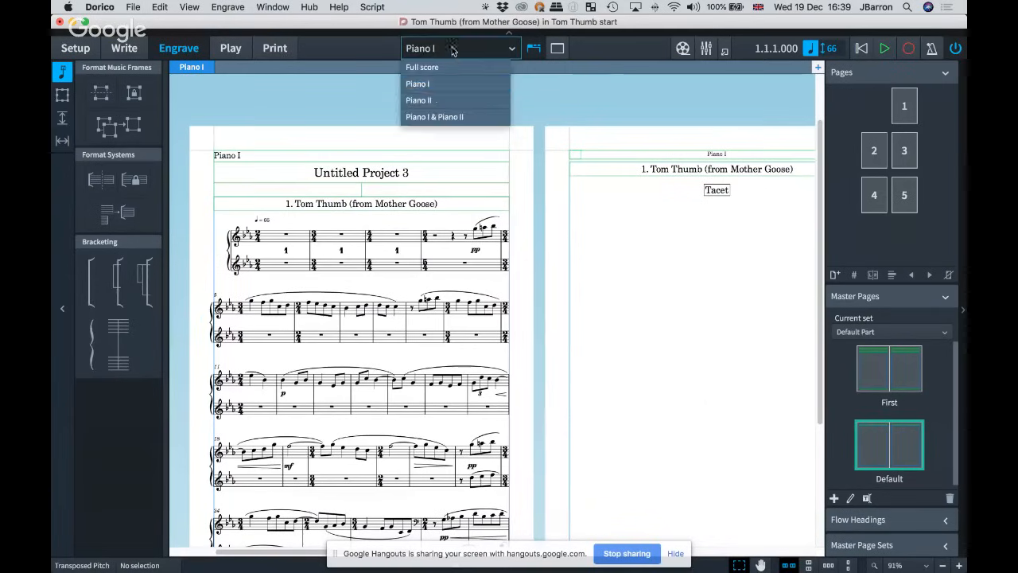
left_click(429, 100)
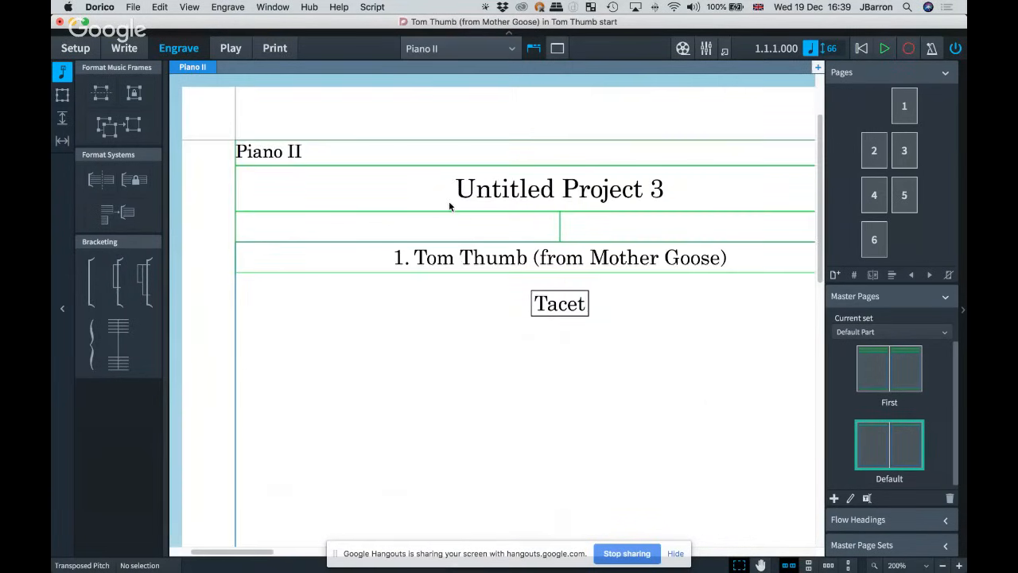
left_click(454, 48)
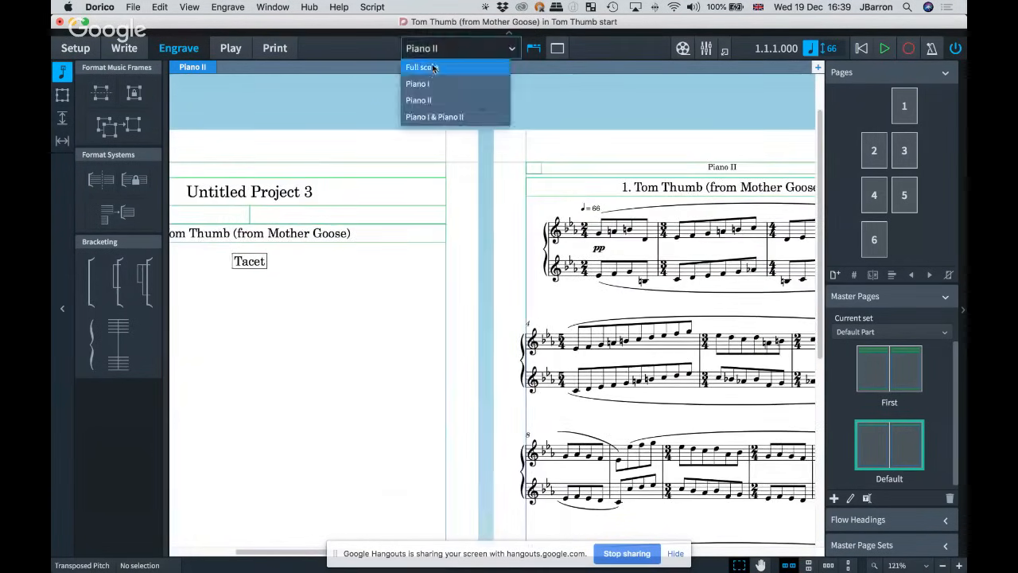
left_click(433, 69)
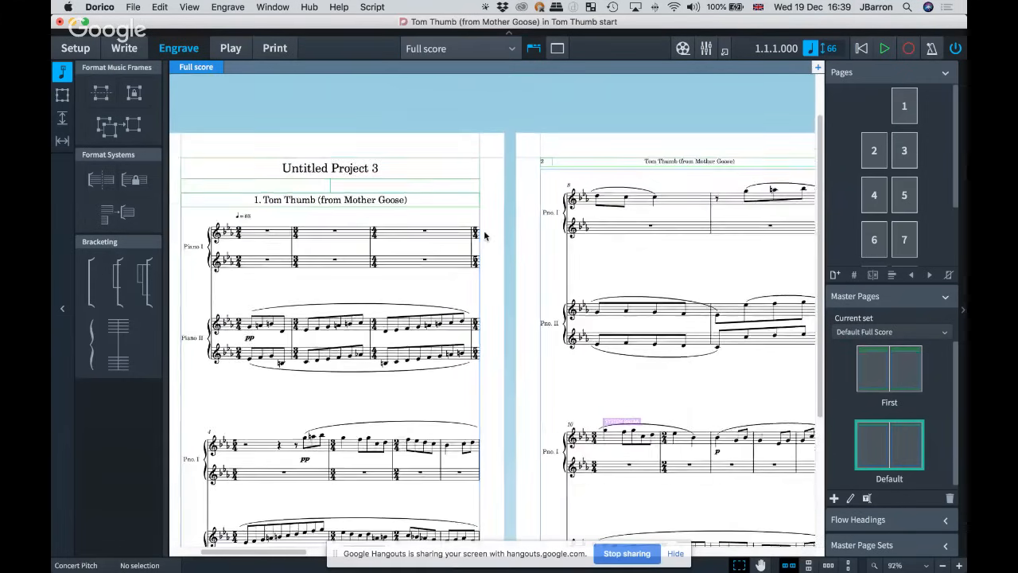
scroll(400, 253, "up", 3)
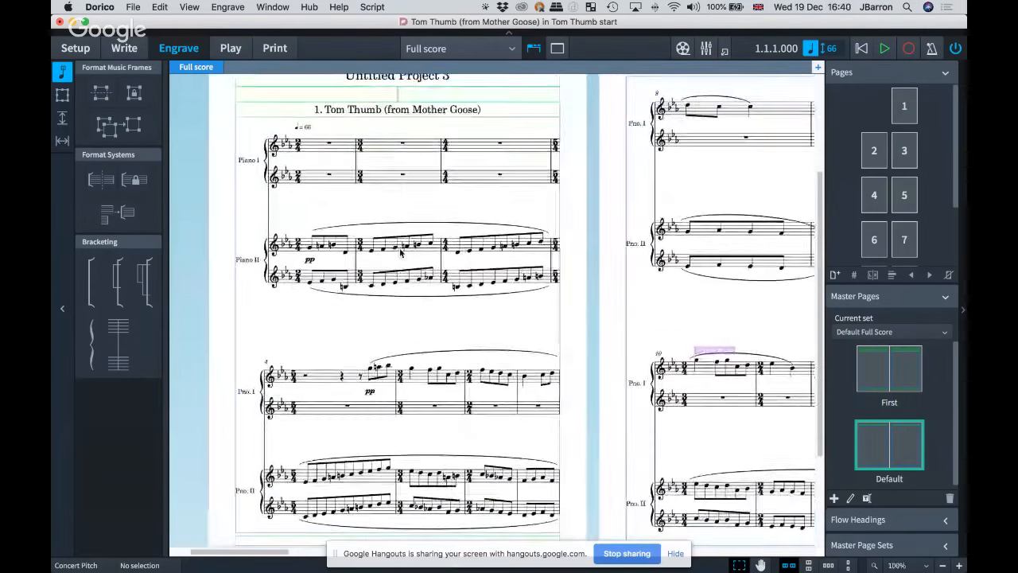
Step: Show the full score in galley view in Write mode and look through both piano parts as far as the frame break near bar 77
key("alt+super+2")
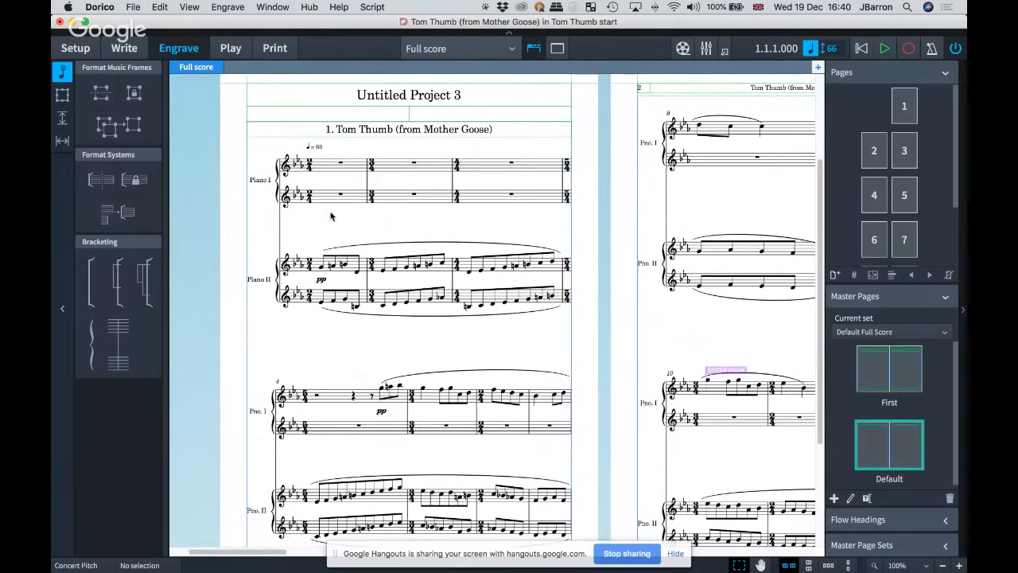
left_click(138, 53)
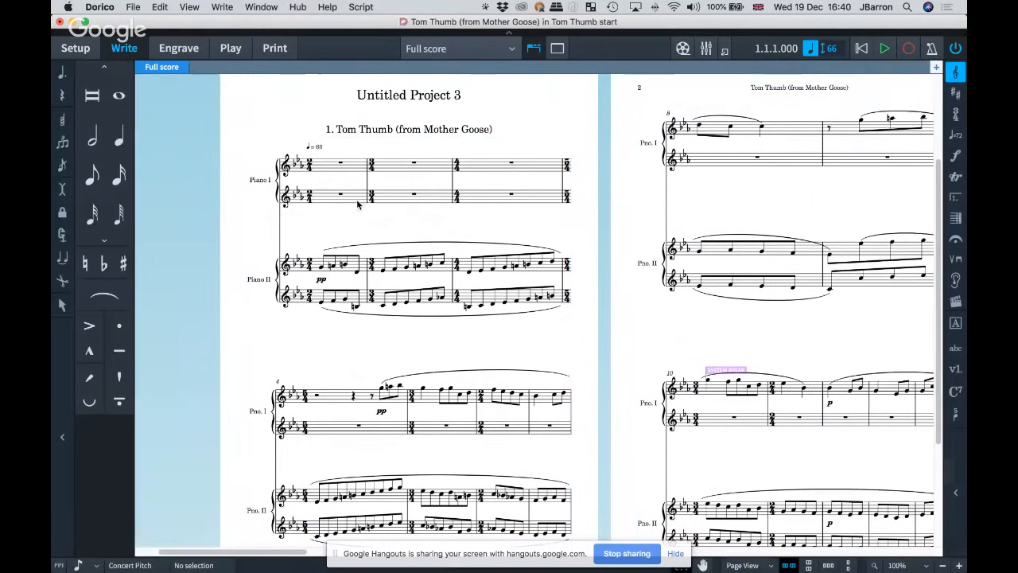
key("alt+super+2")
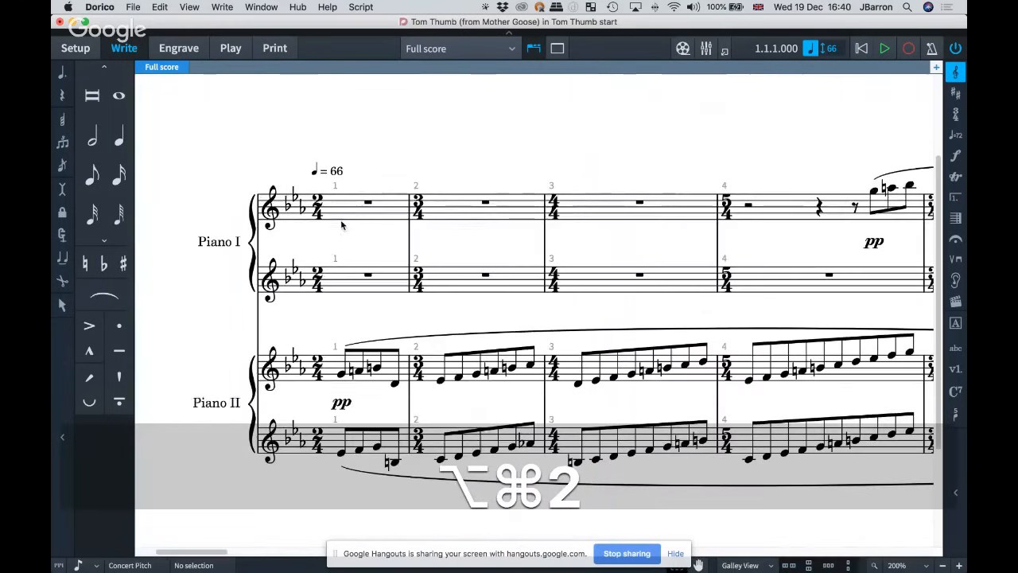
key("x")
scroll(358, 233, "right", 15)
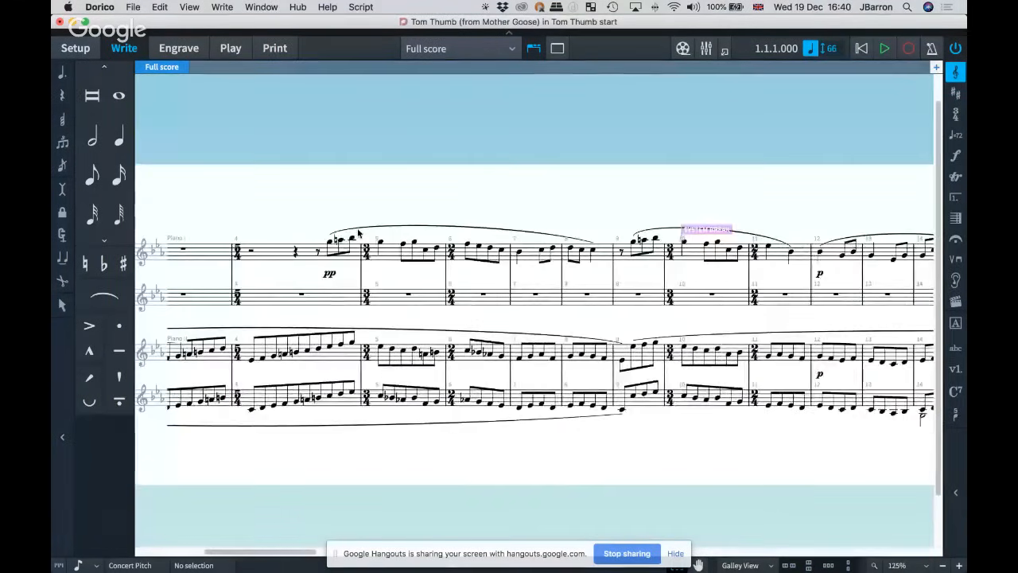
scroll(358, 233, "right", 20)
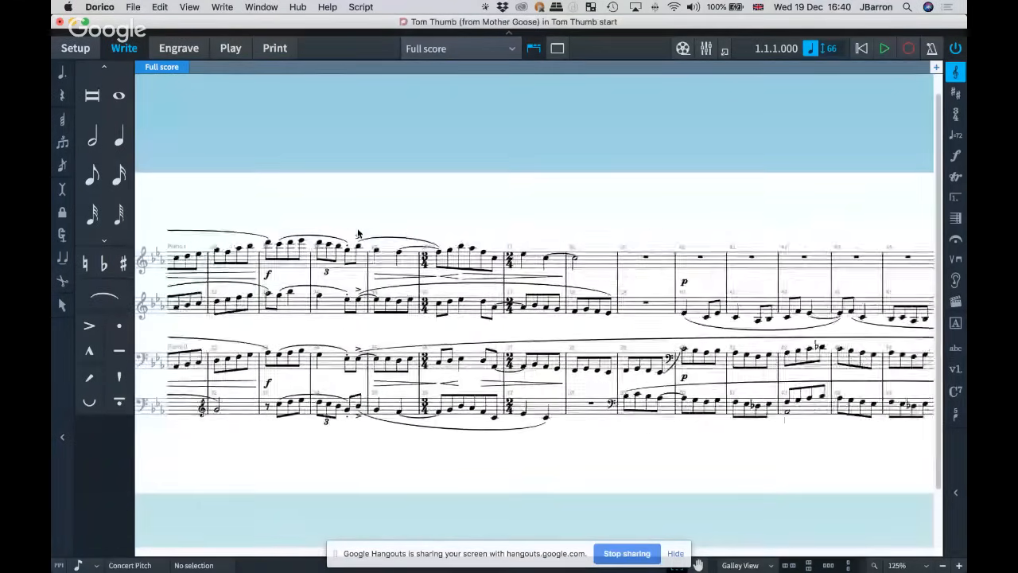
scroll(357, 228, "right", 20)
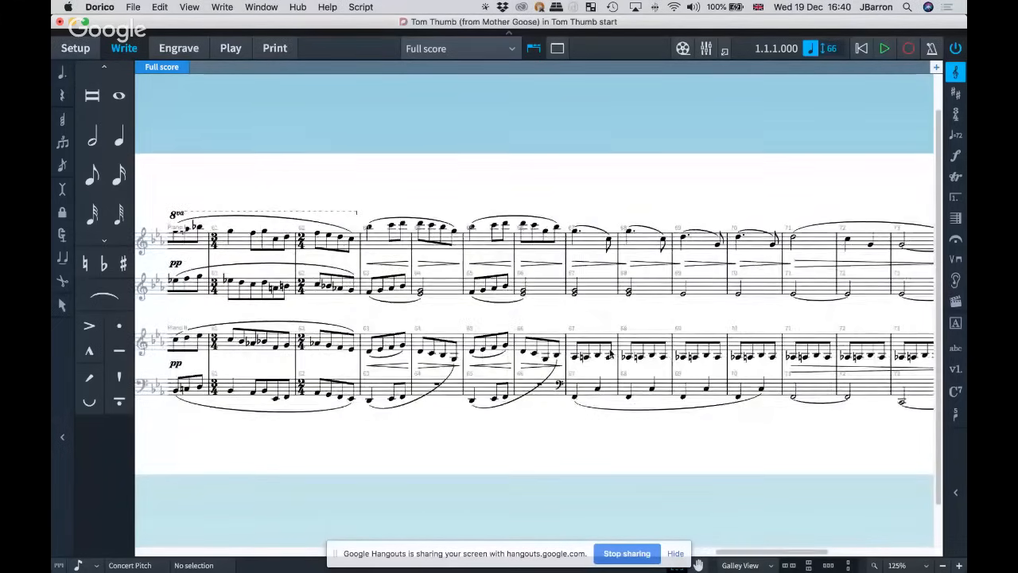
scroll(401, 222, "right", 8)
Step: Switch to the Piano I & Piano II layout and look through its facing pages from the Secondo and Primo title pages to page 5
left_click(448, 49)
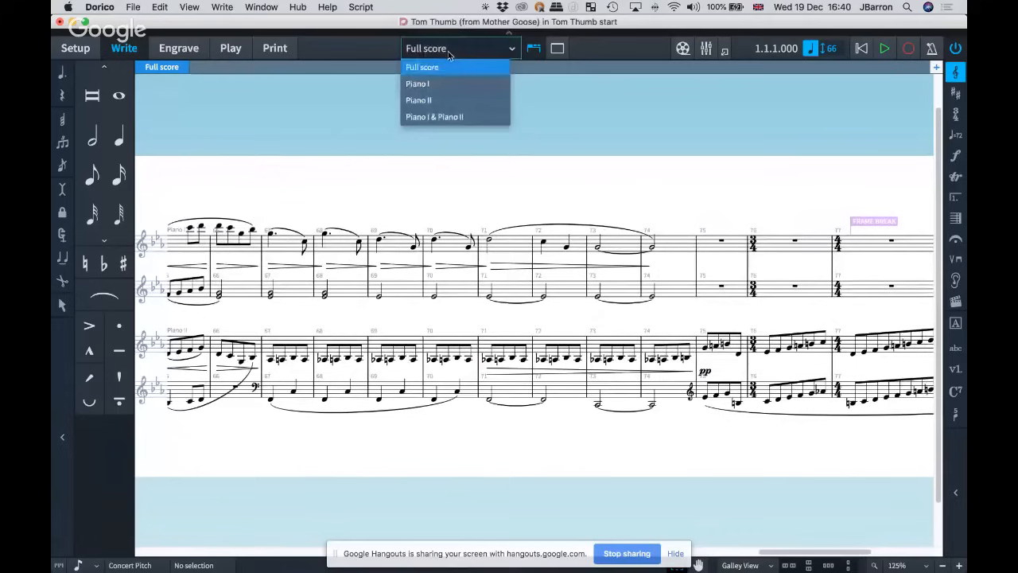
left_click(431, 119)
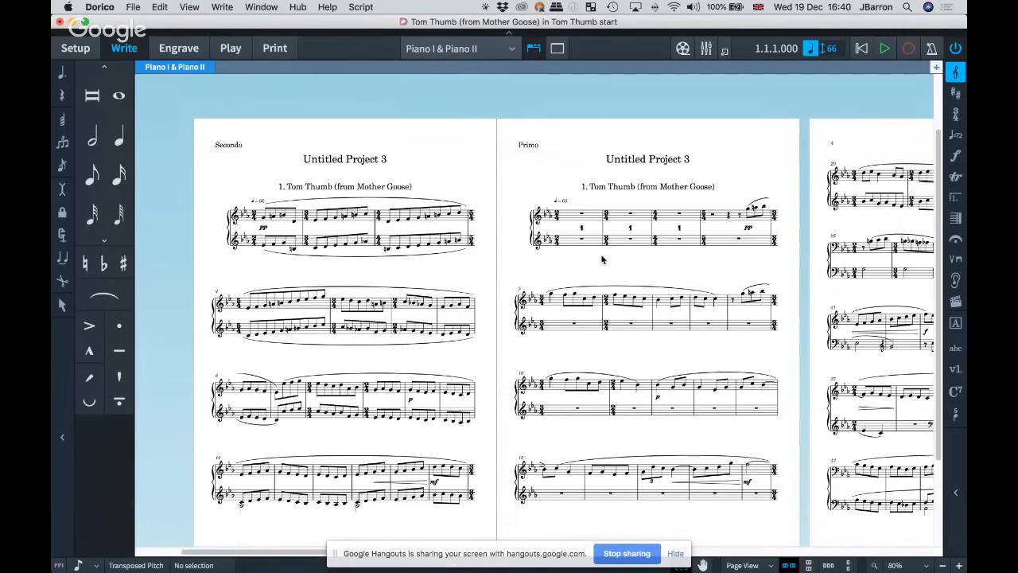
scroll(602, 257, "right", 2)
scroll(297, 499, "right", 4)
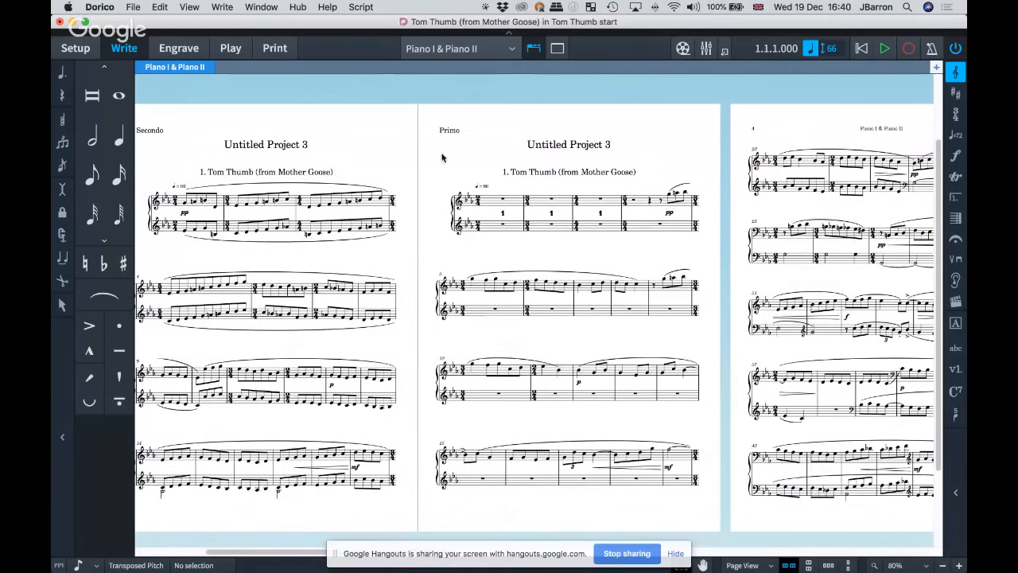
scroll(795, 171, "right", 10)
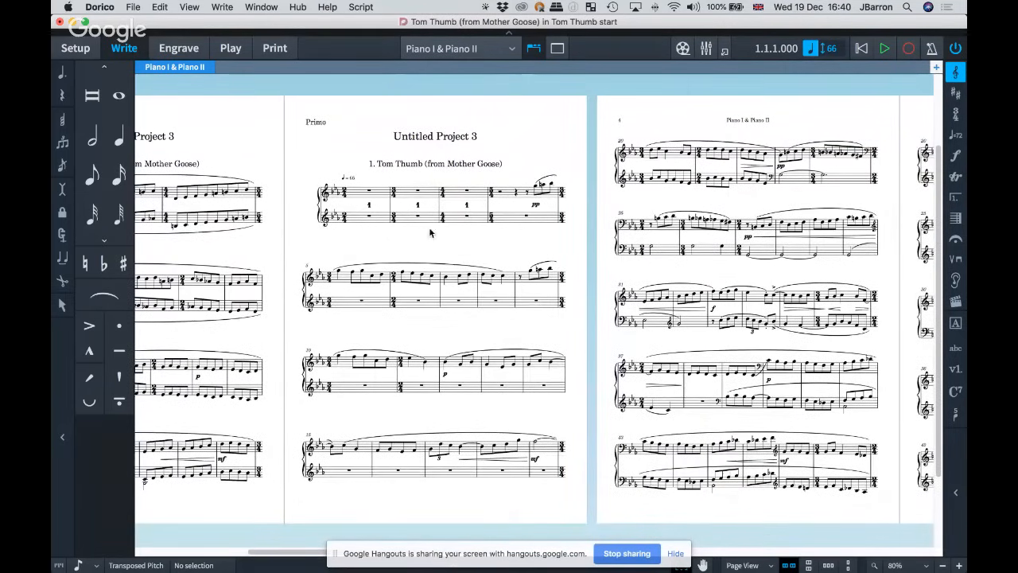
scroll(434, 192, "right", 15)
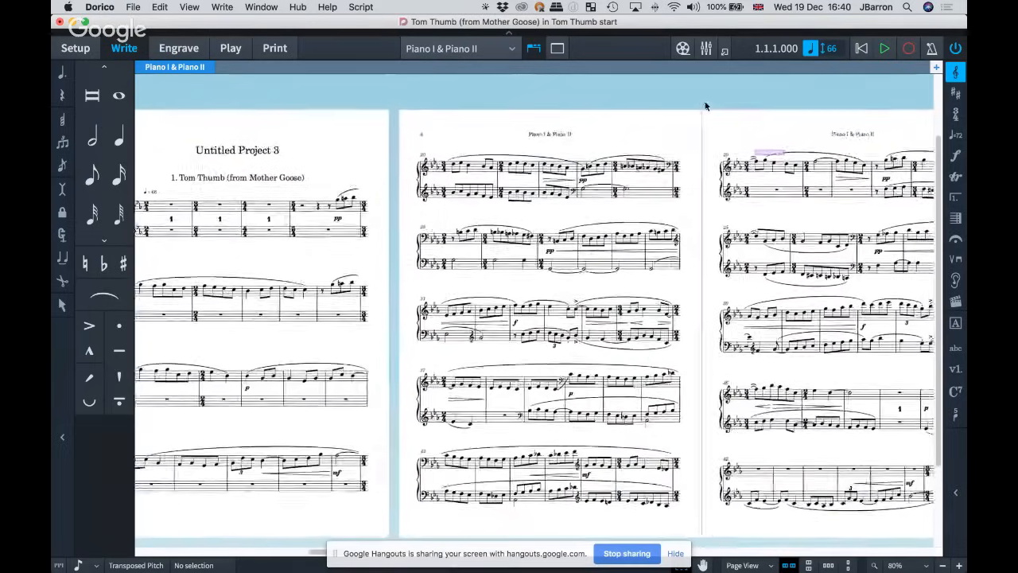
scroll(796, 165, "right", 10)
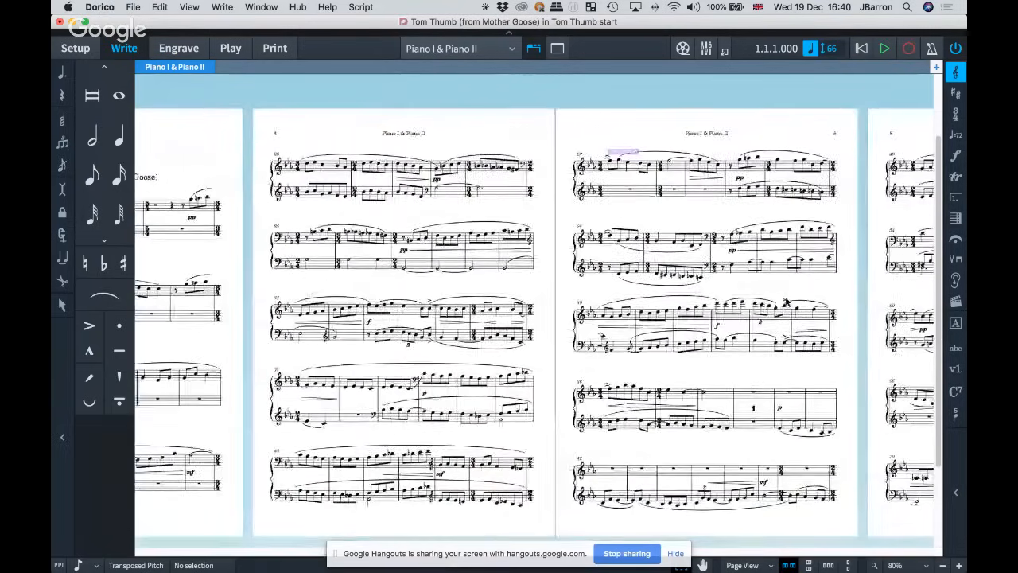
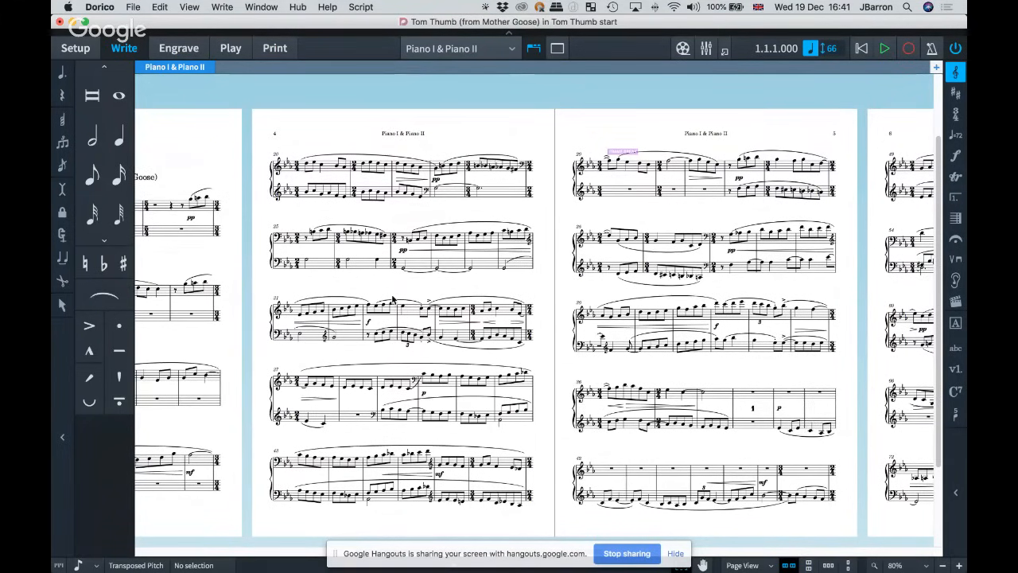
Step: Return to the first spread and display its frames in Engrave mode to examine the music frames' chains and filters
scroll(392, 297, "left", 3)
scroll(340, 233, "left", 5)
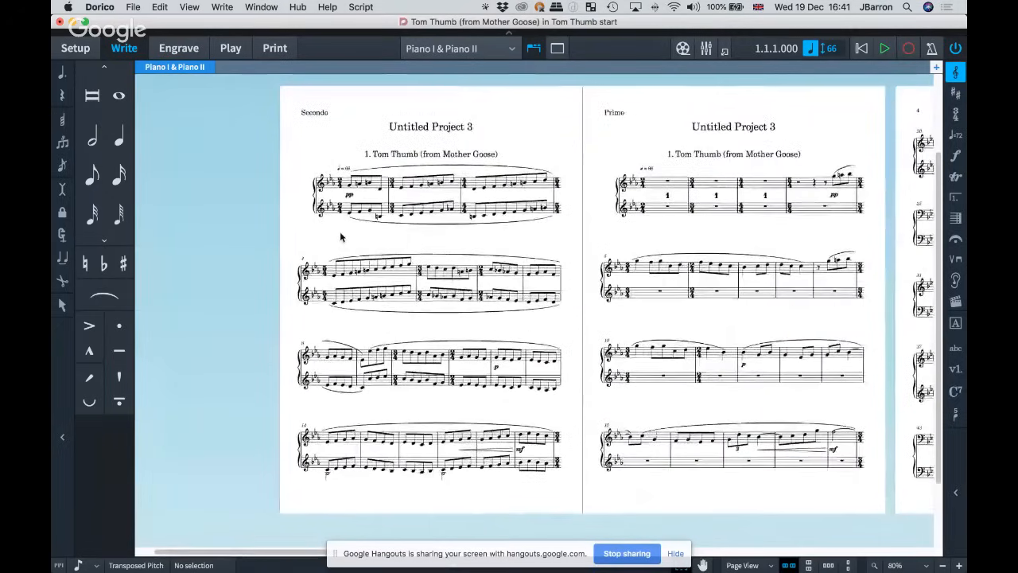
scroll(340, 233, "right", 1)
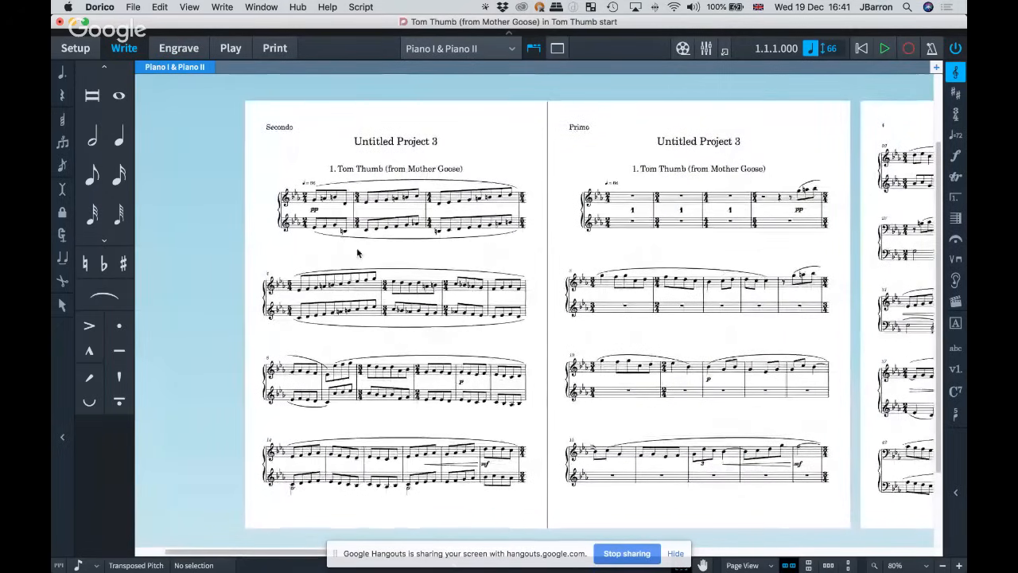
left_click(178, 51)
key("z")
key("z")
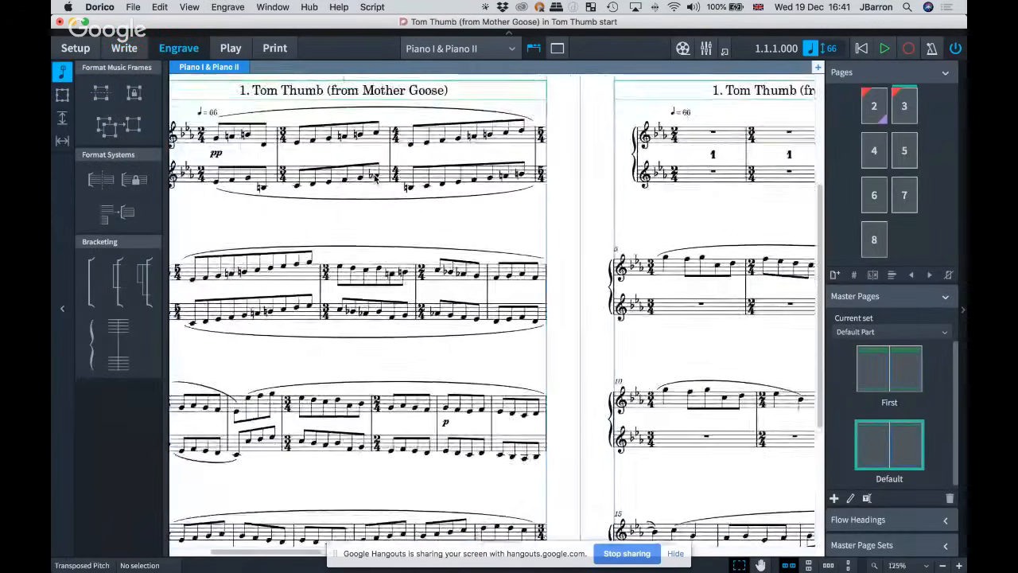
left_click(62, 93)
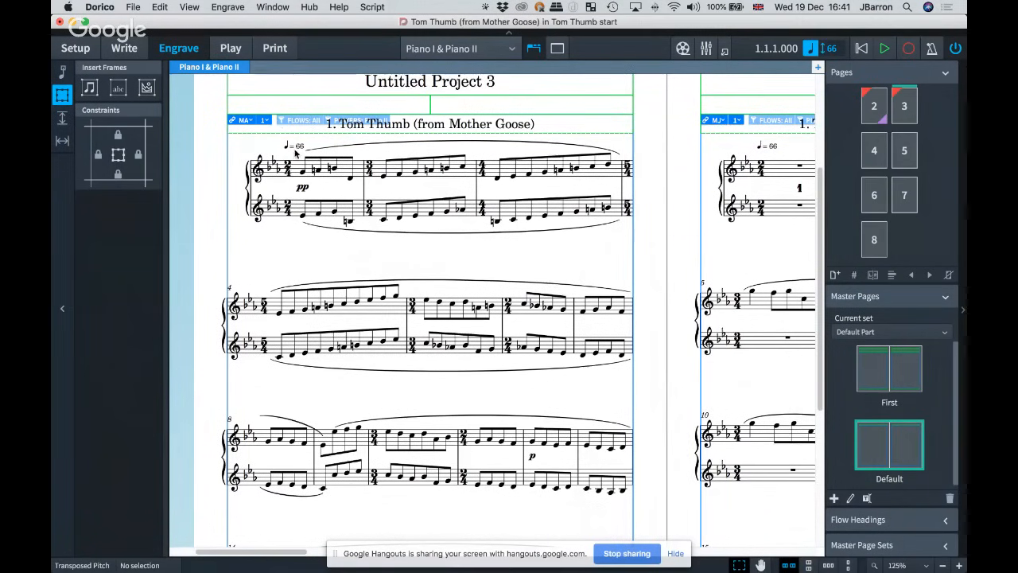
left_click_drag(296, 153, 304, 203)
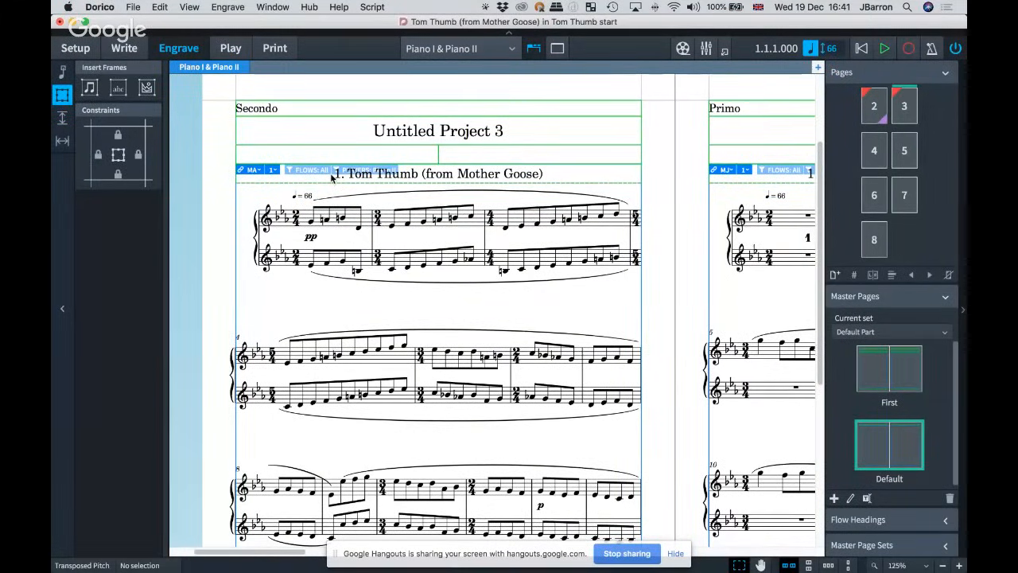
Step: Play the opening bars of the Piano I & Piano II layout in Write mode, stop playback, and switch the layout to galley view
left_click(132, 50)
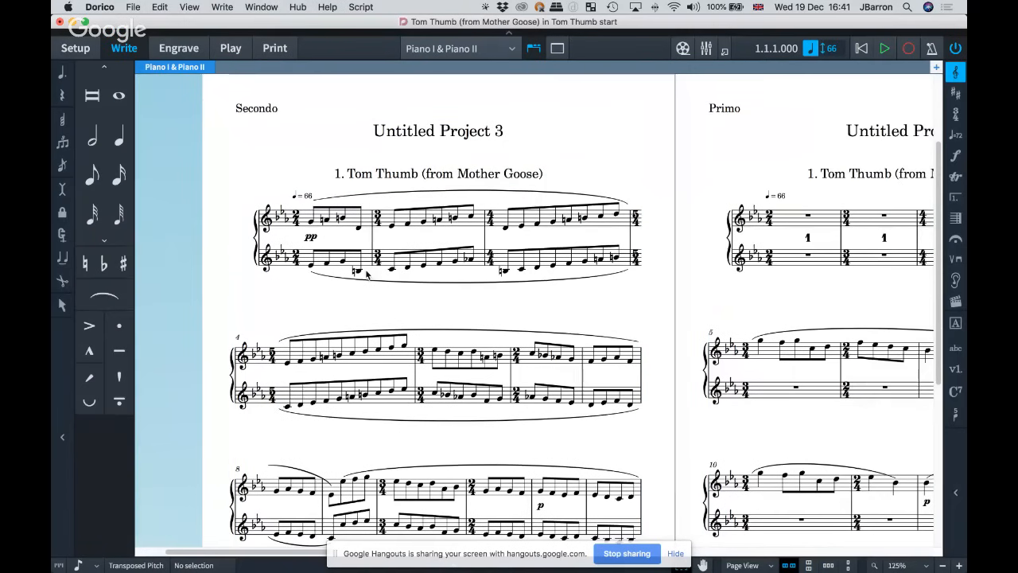
key("alt+shift+space")
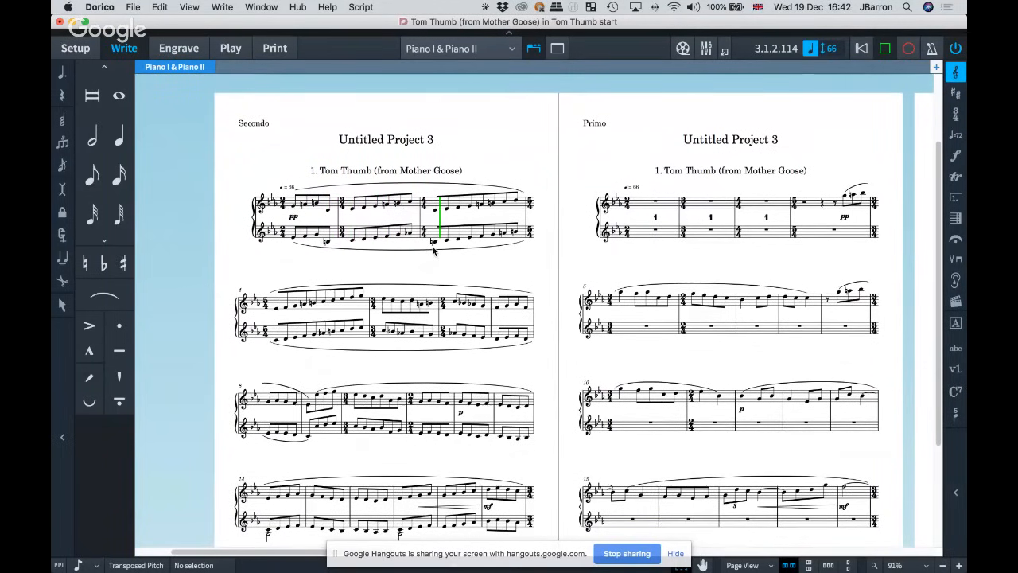
key("space")
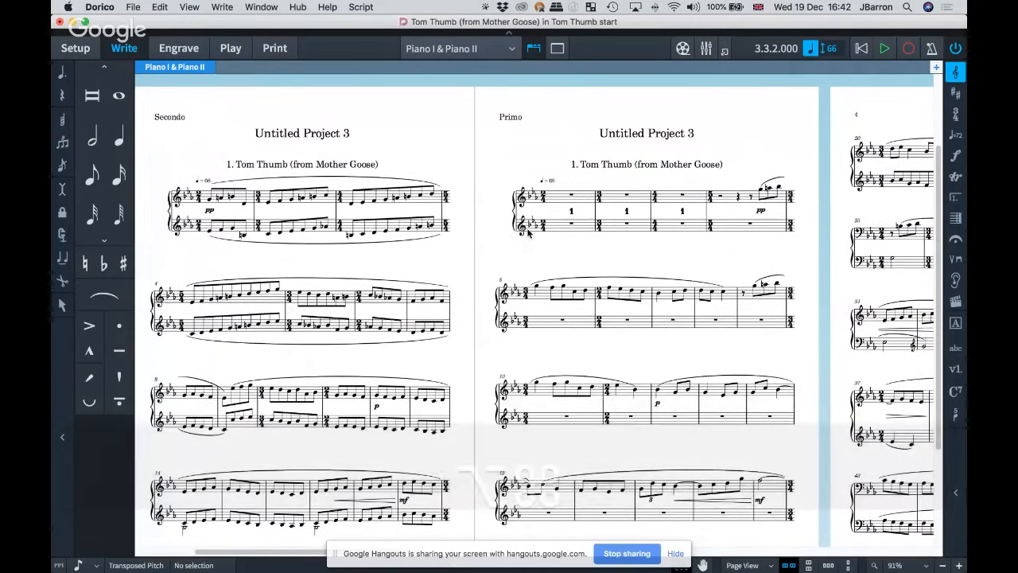
key("alt+super+2")
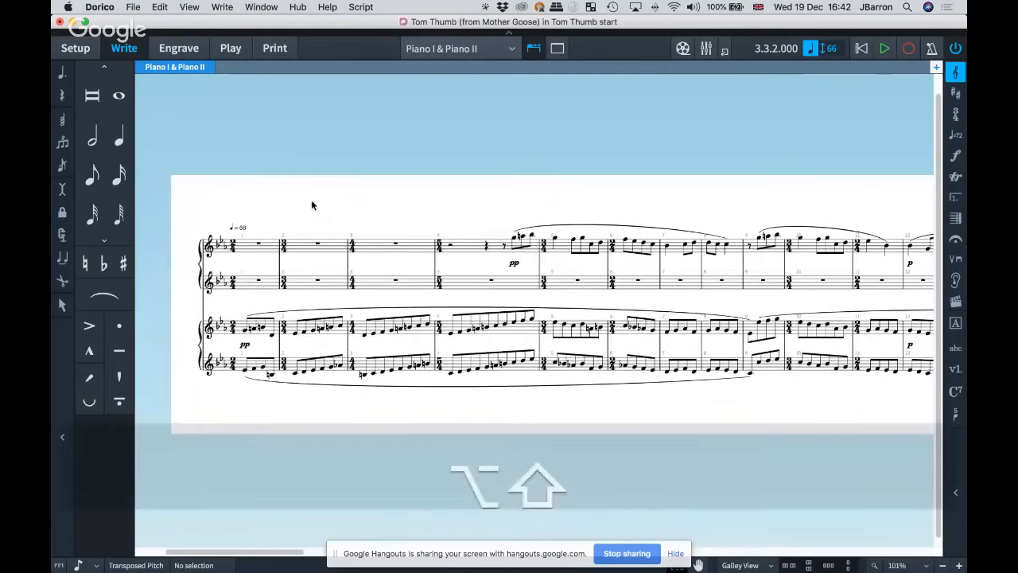
Step: Resume playback from the playhead, stop it, and play from the second note of bar 20 in the top staff before stopping again
key("alt+shift+space")
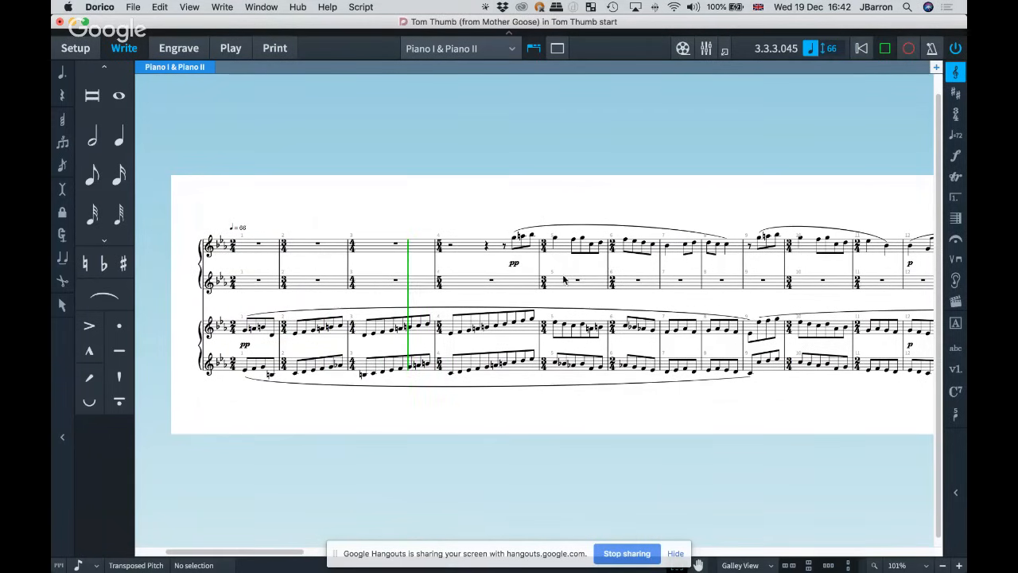
key("space")
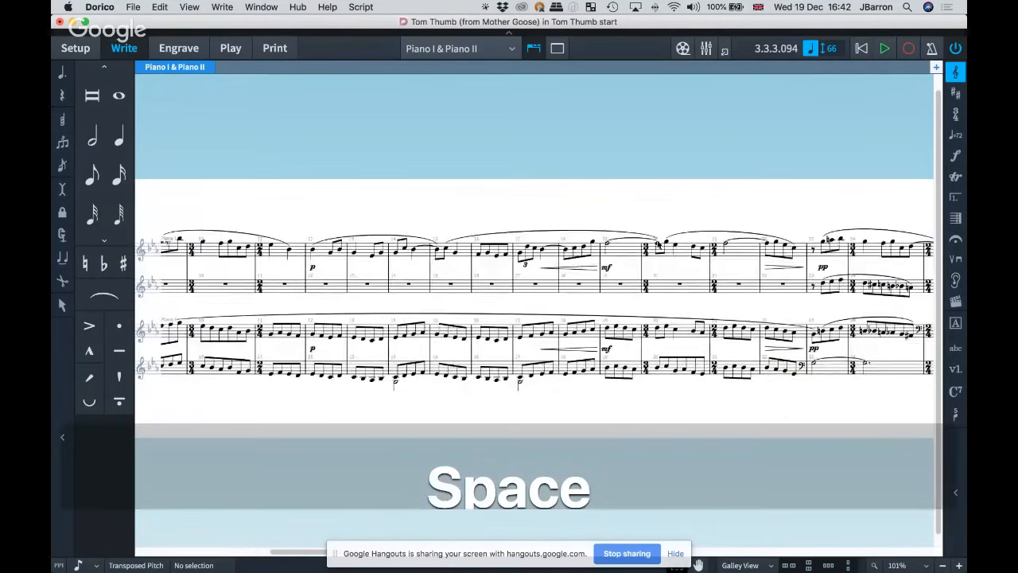
left_click(666, 245)
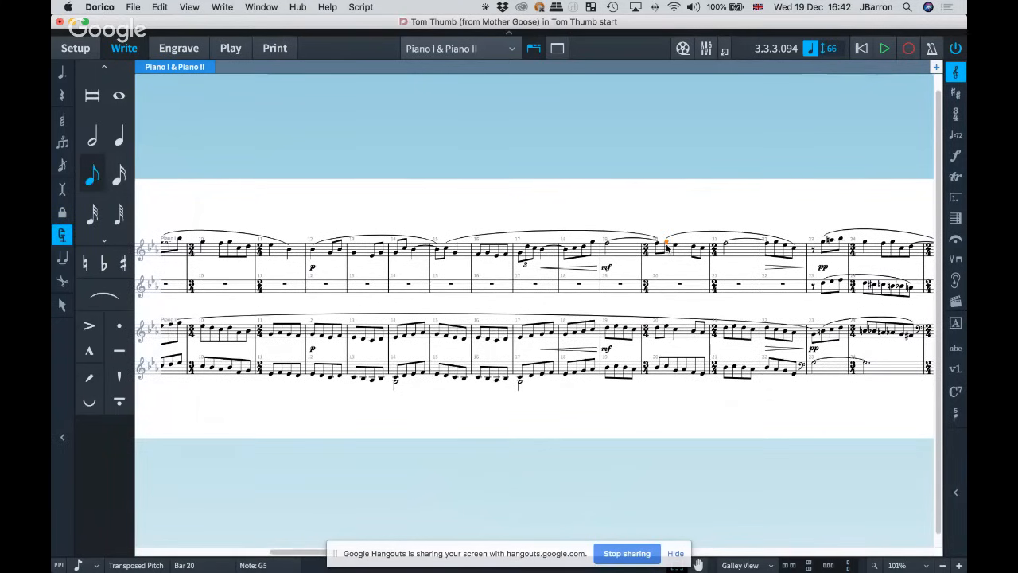
key("p")
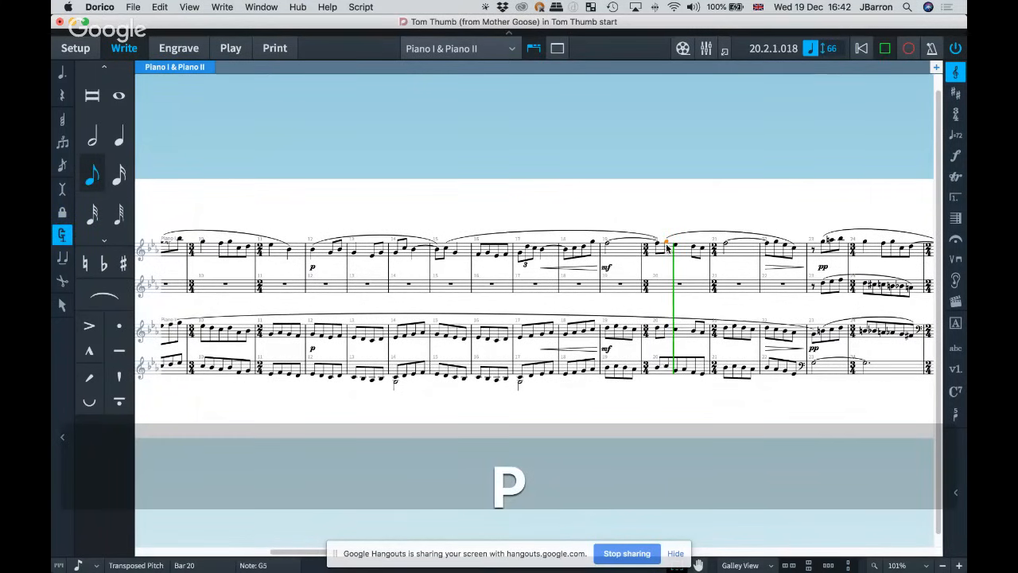
key("space")
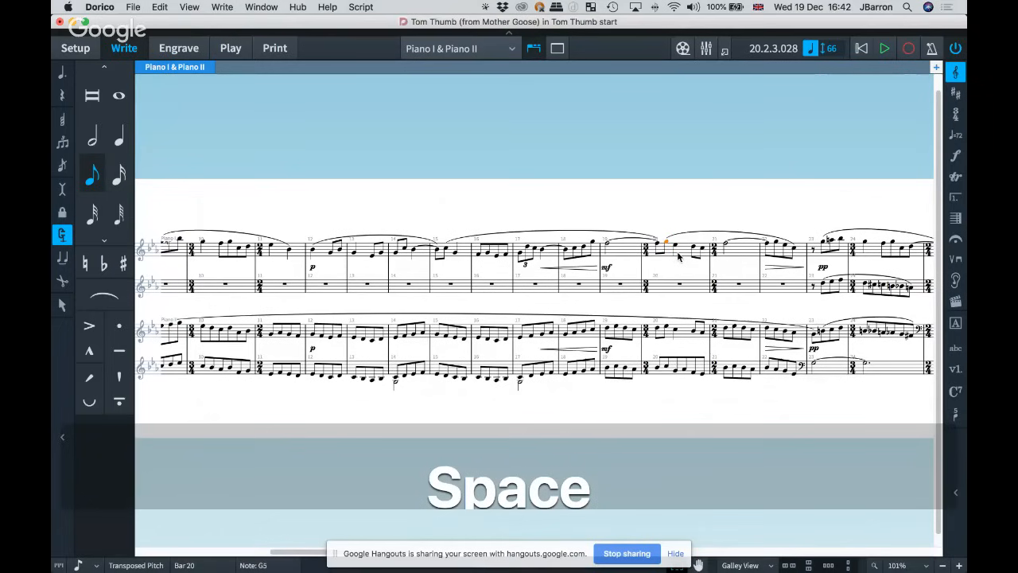
Step: Extend the selection in bar 20 to both upper staves, play from it, stop playback, and clear the selection
left_click(674, 265, "shift")
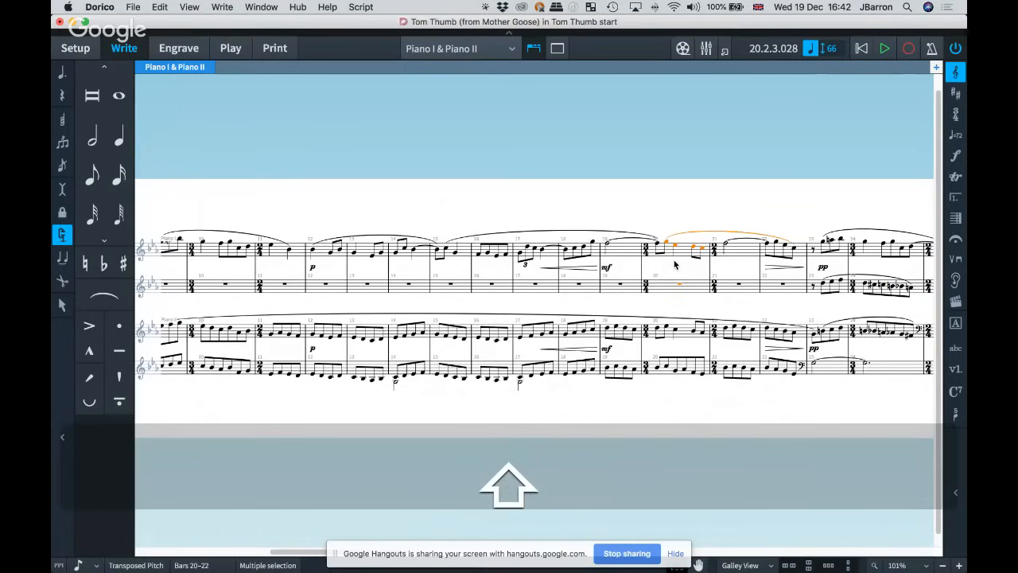
key("p")
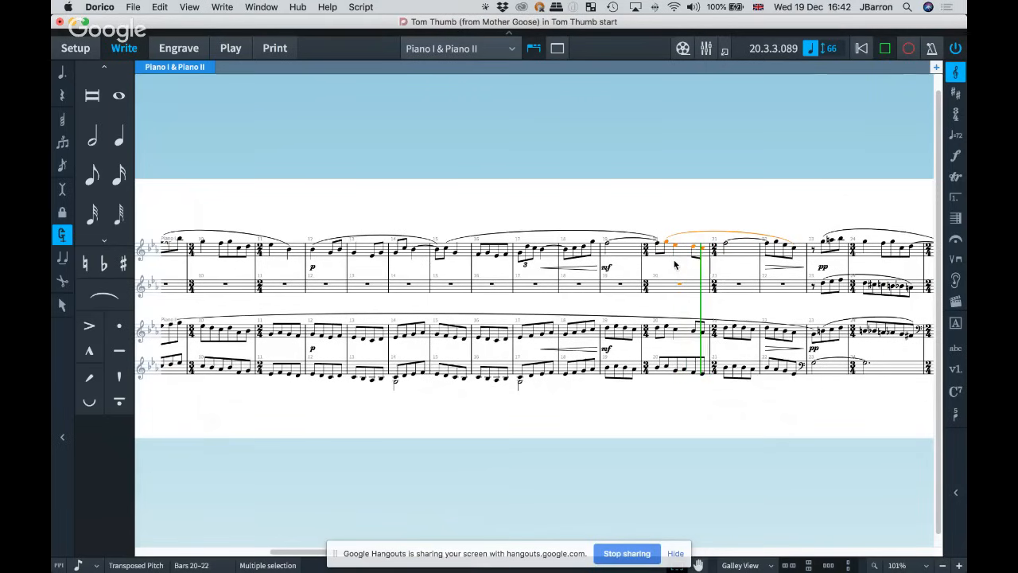
key("space")
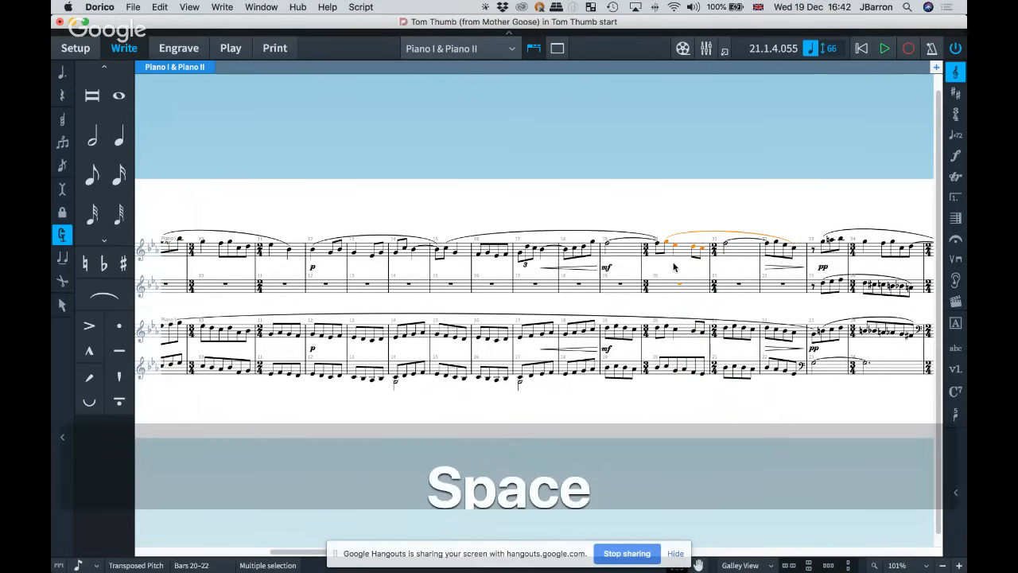
left_click(674, 267)
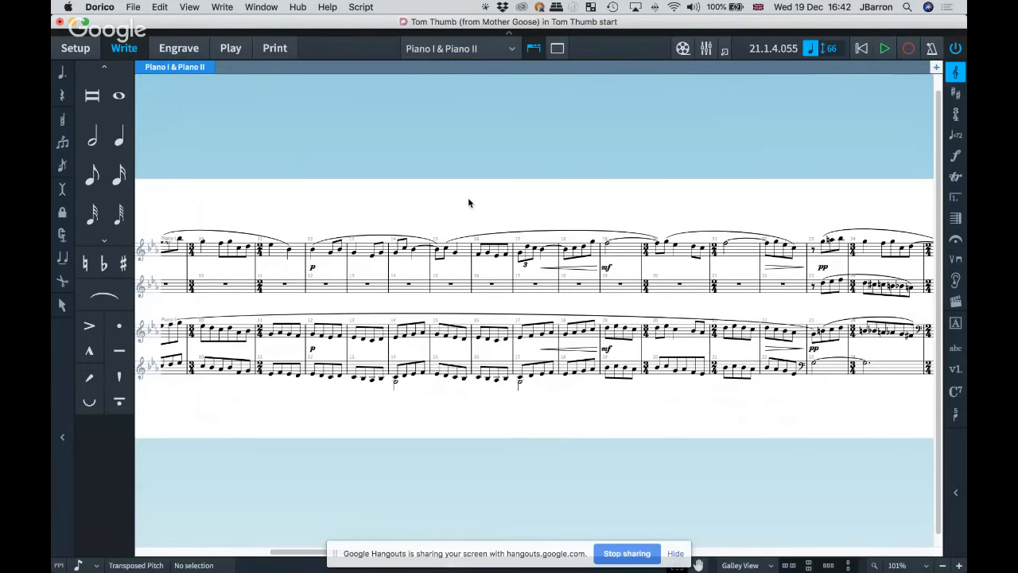
Step: Switch to the C in Scales Worksheets project, look over its players, layouts and flows in Setup mode, and return to Write mode
left_click(257, 7)
left_click(257, 8)
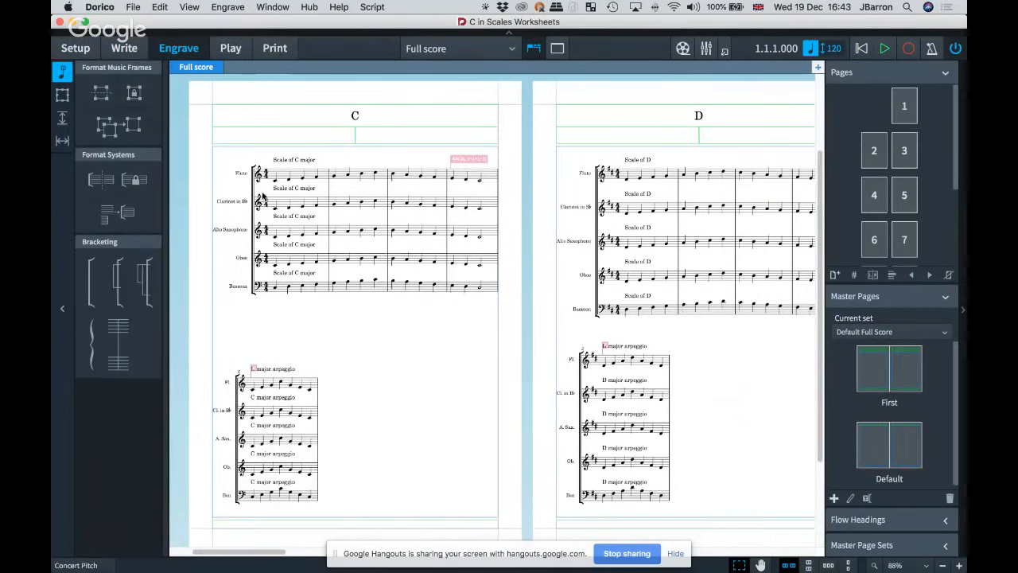
left_click(76, 48)
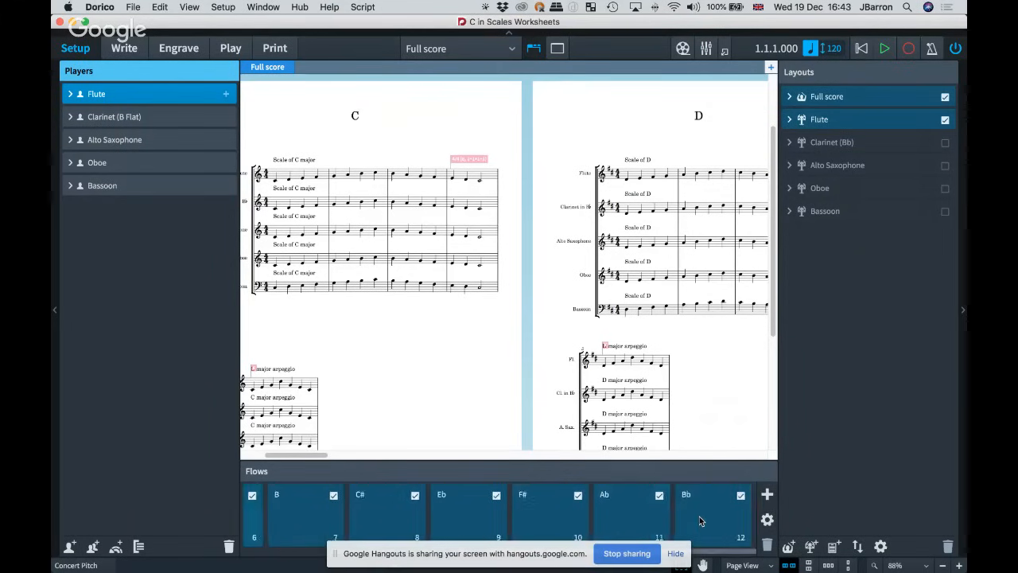
left_click(124, 48)
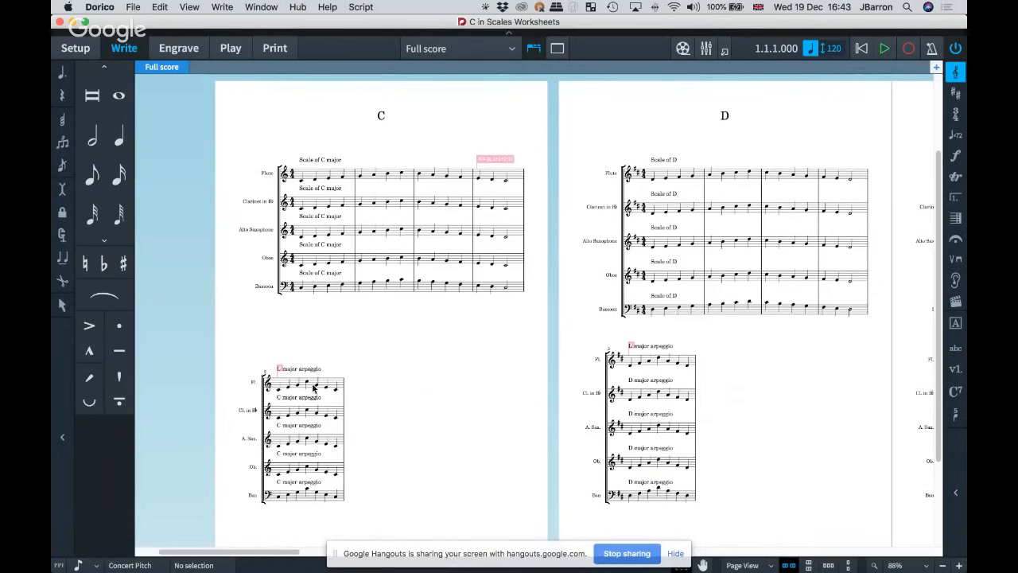
Step: Display the Flute layout and look over its scale and arpeggio worksheet page
left_click(441, 51)
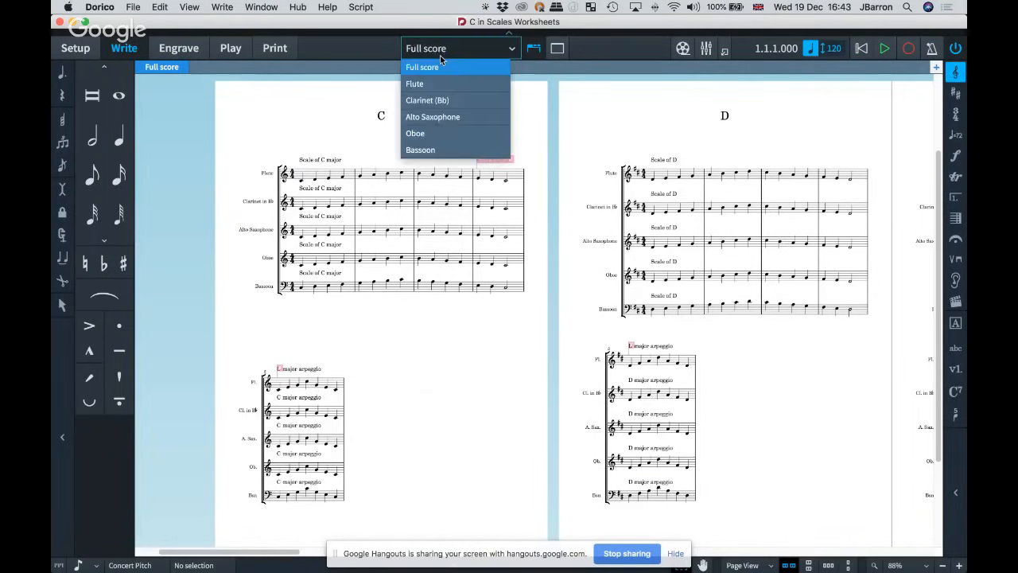
left_click(427, 85)
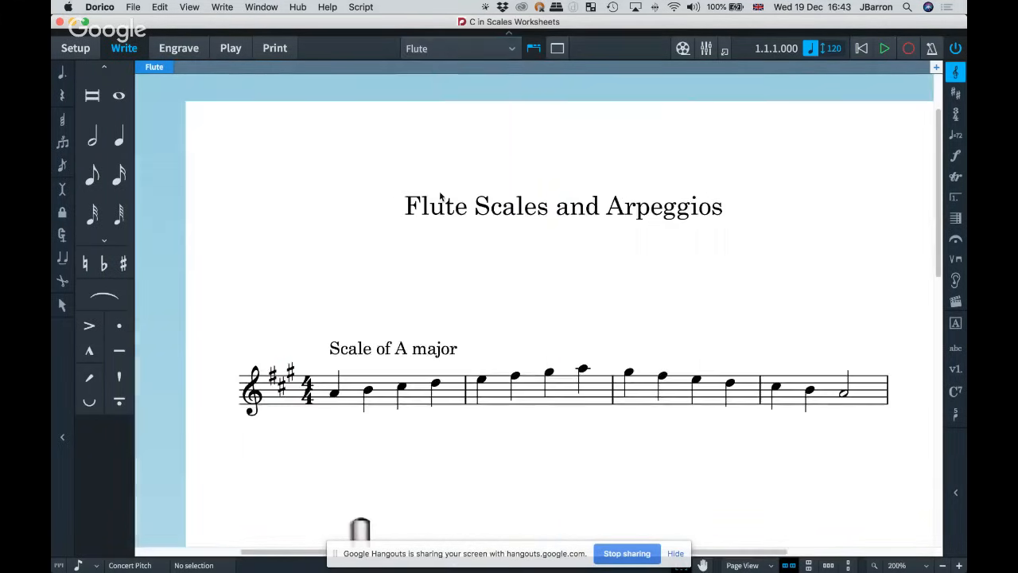
scroll(445, 263, "down", 5)
scroll(445, 264, "down", 2)
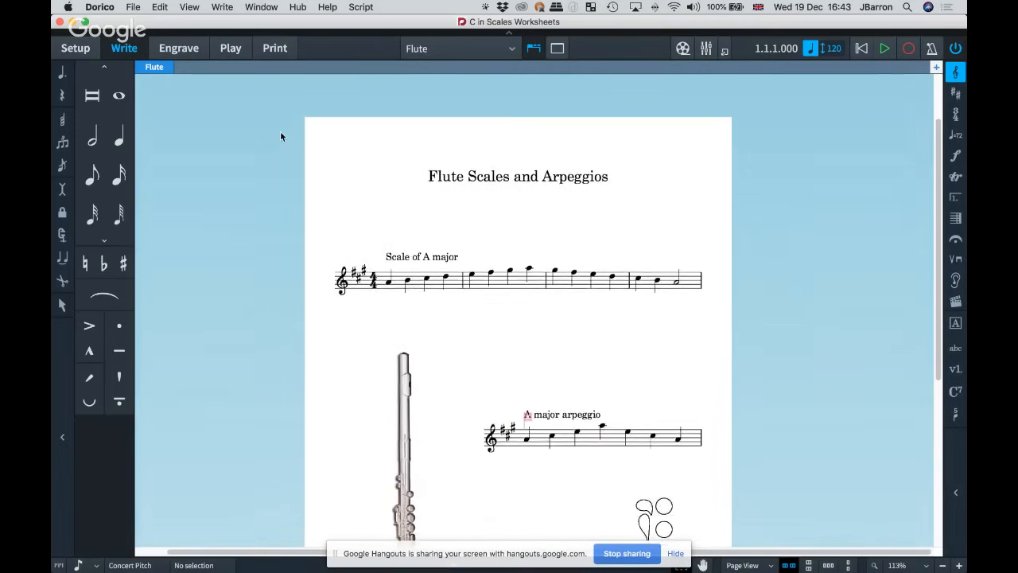
Step: Open the First master page in Engrave mode, examine the order and filters of its two MH music frames, and close it
left_click(178, 49)
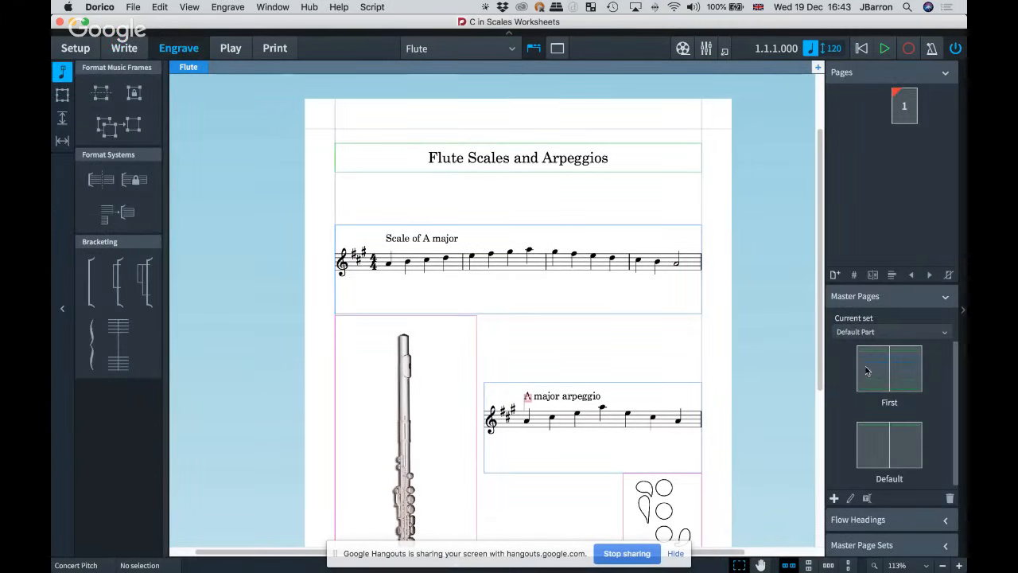
double_click(872, 371)
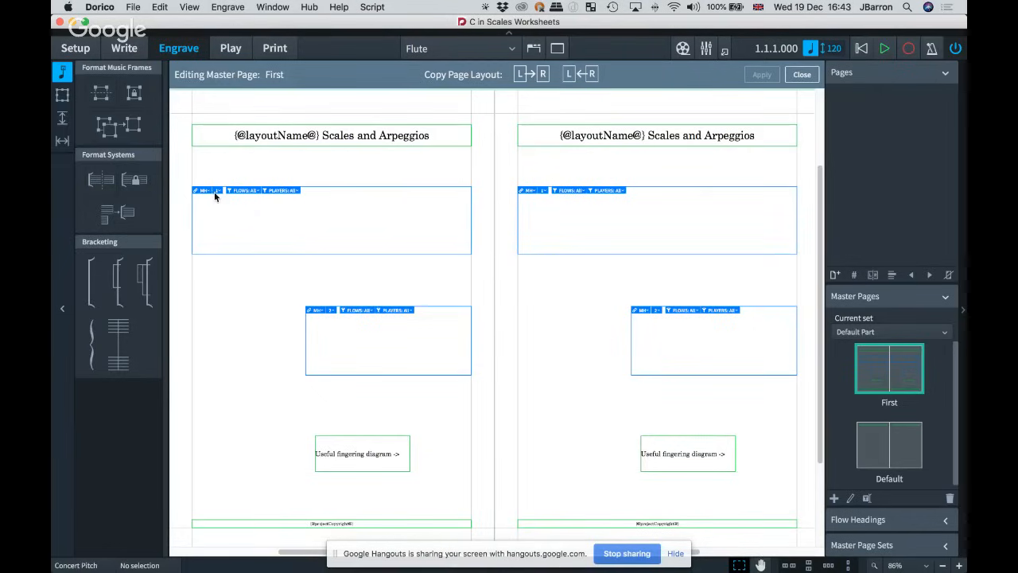
scroll(214, 191, "up", 5)
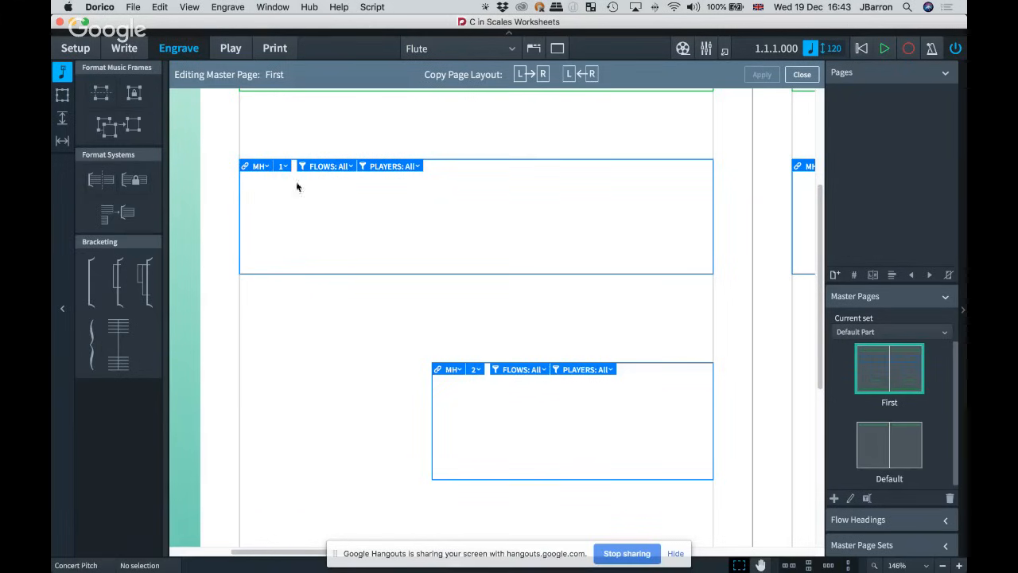
left_click(475, 370)
left_click(477, 339)
scroll(619, 381, "right", 2)
scroll(619, 381, "left", 5)
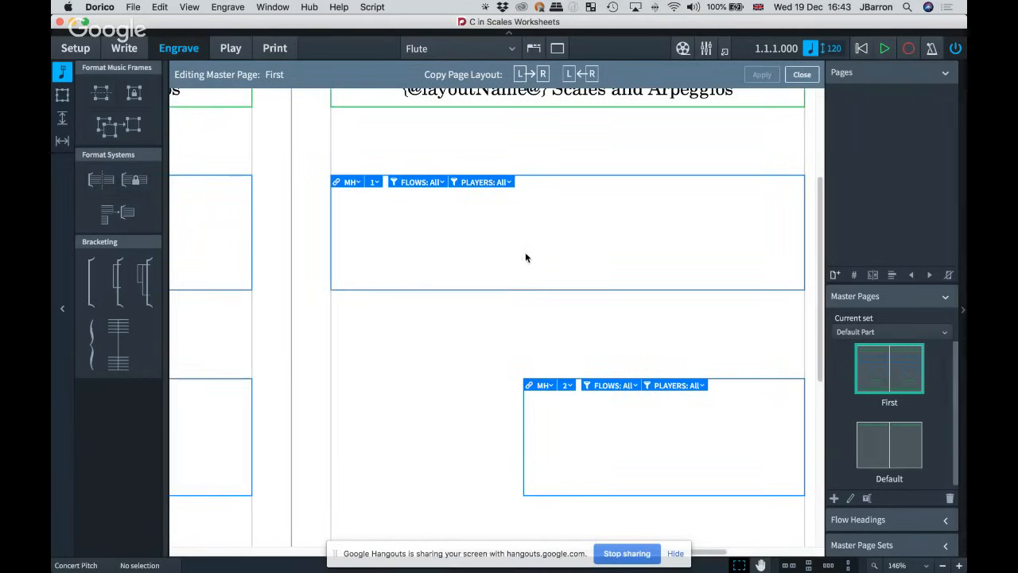
left_click(792, 75)
Step: Show the frames on the Flute page and check the frame chain options of the LC scale frame
scroll(501, 242, "down", 3)
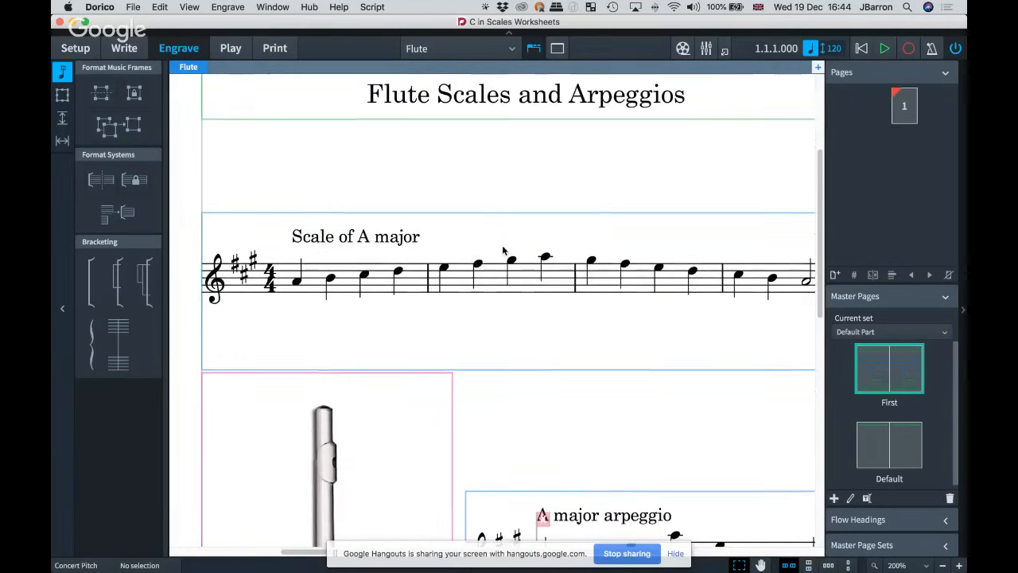
scroll(507, 255, "down", 1)
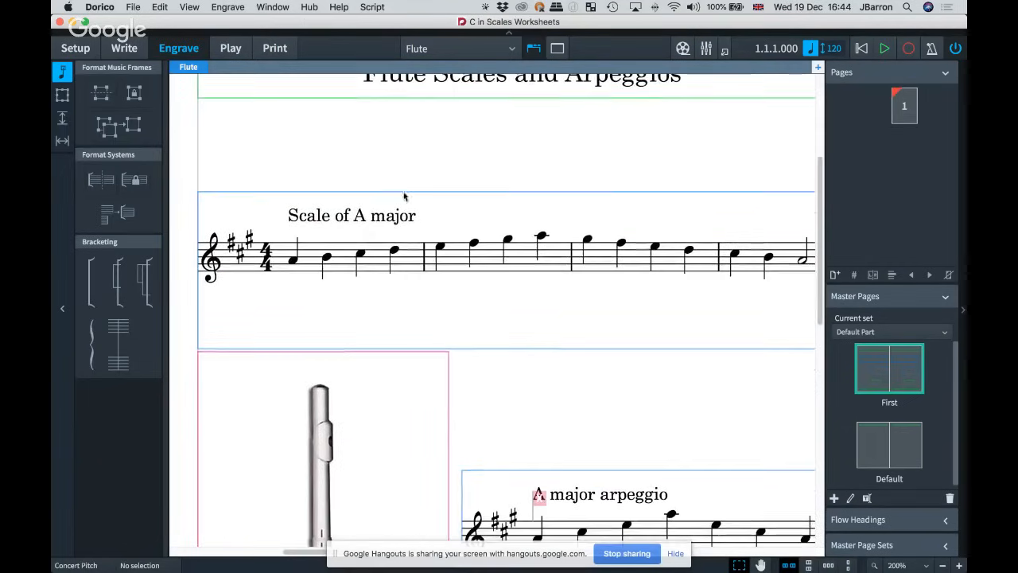
left_click(61, 96)
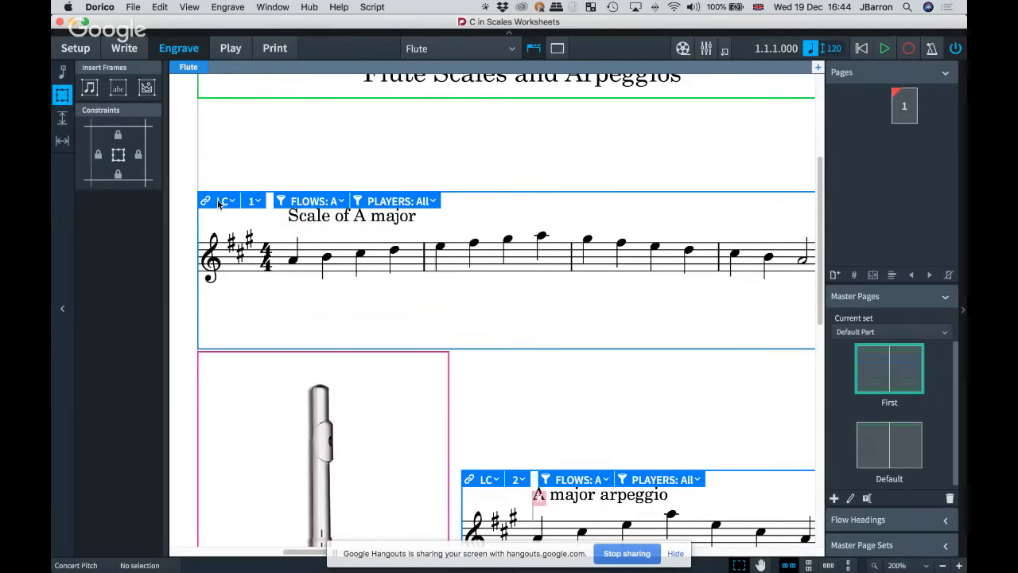
left_click(222, 202)
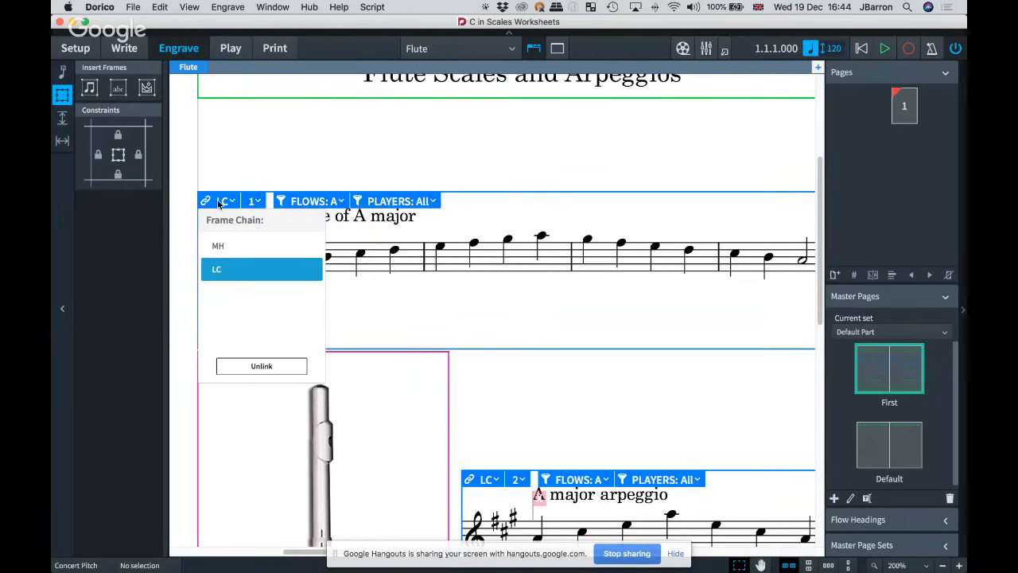
left_click(280, 158)
key("x")
key("x")
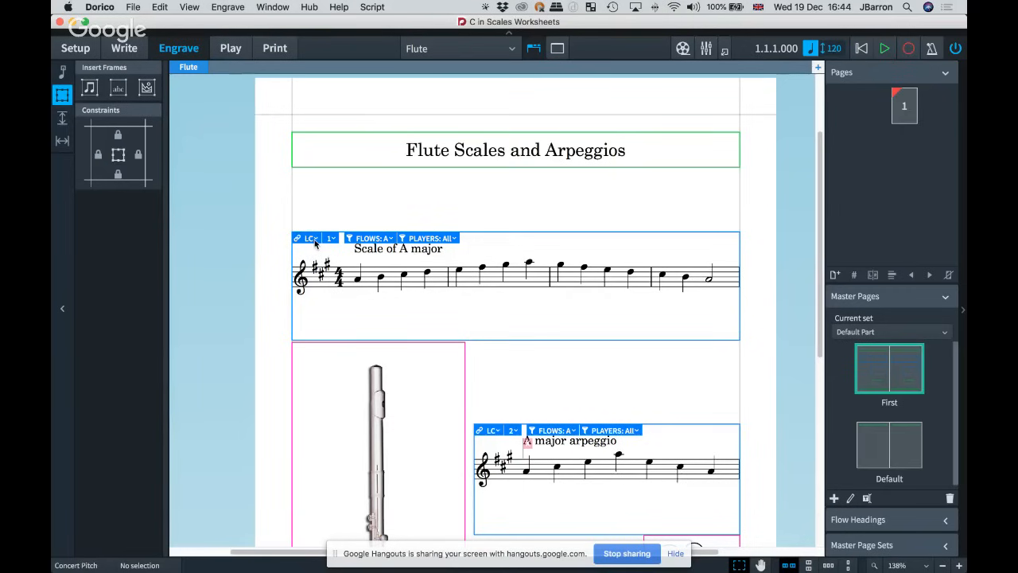
scroll(315, 243, "up", 5)
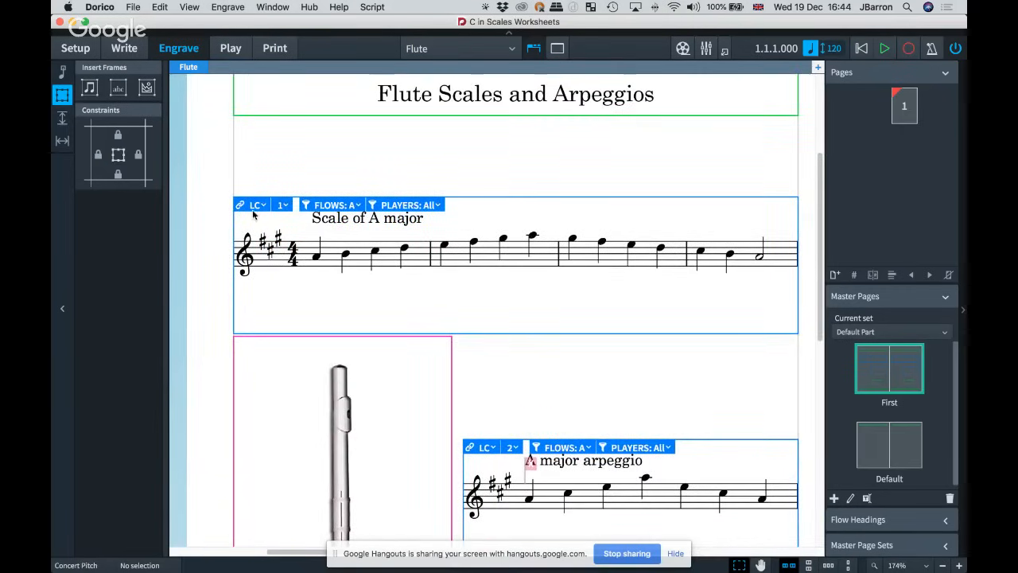
left_click(255, 206)
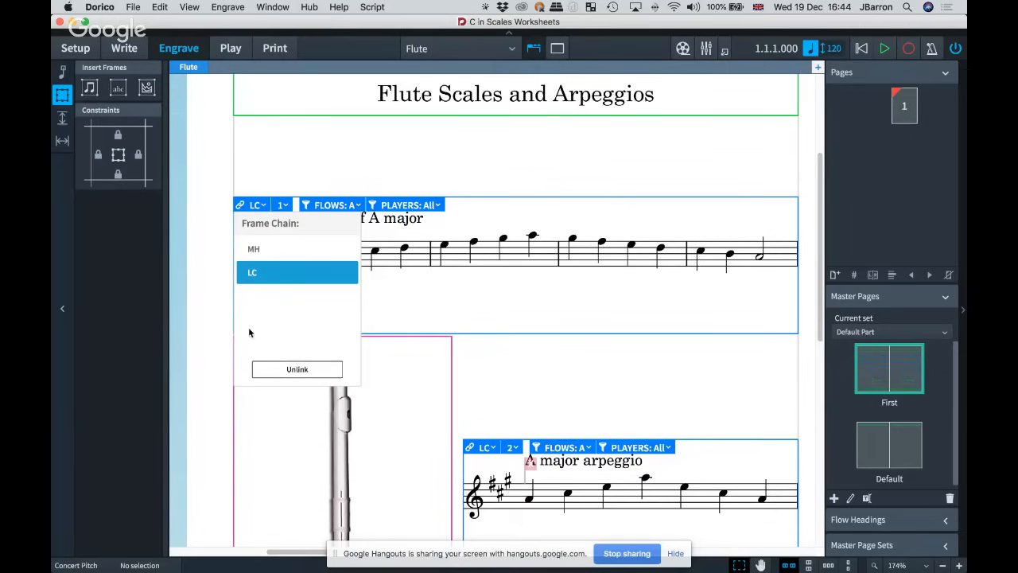
left_click(217, 277)
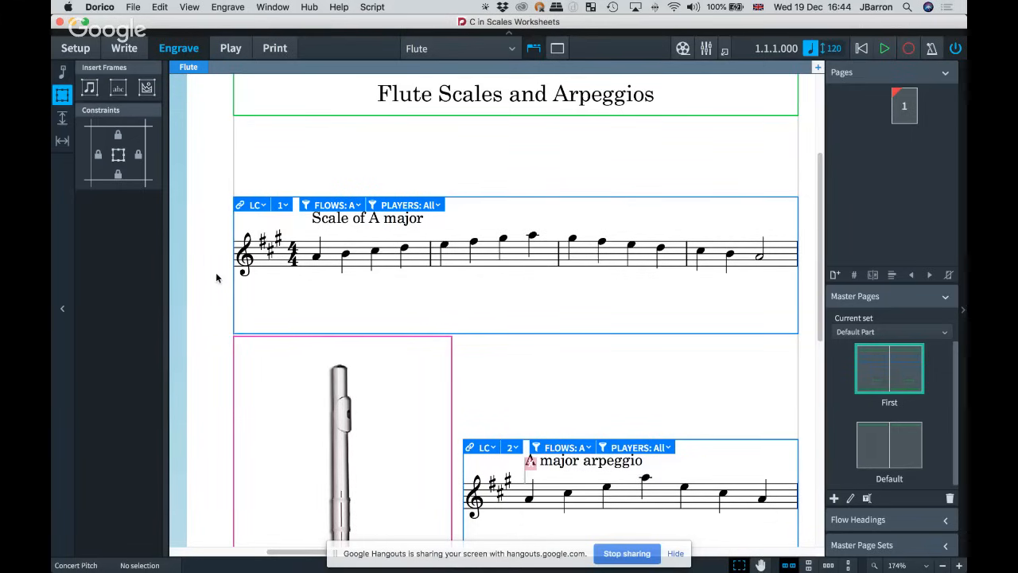
Step: Look at the scale frame's player filter options, and change its flow filter to F only
left_click(396, 206)
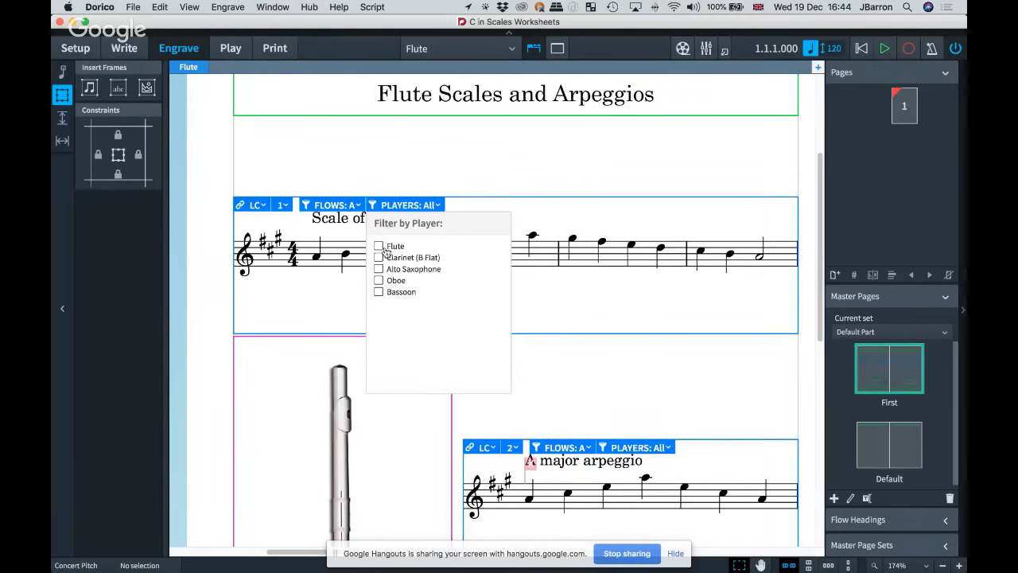
left_click(381, 208)
left_click(338, 208)
left_click(312, 280)
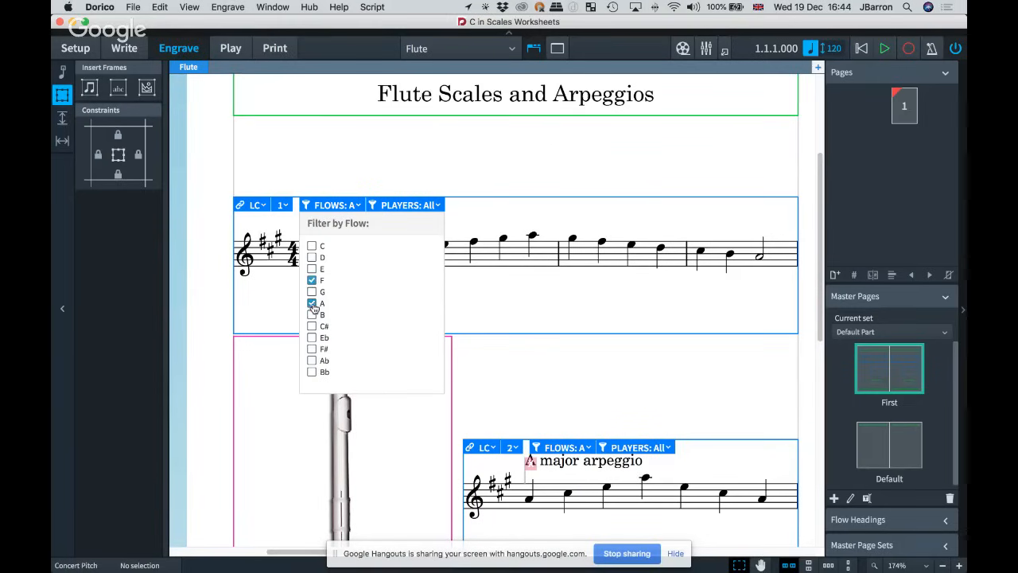
left_click(312, 303)
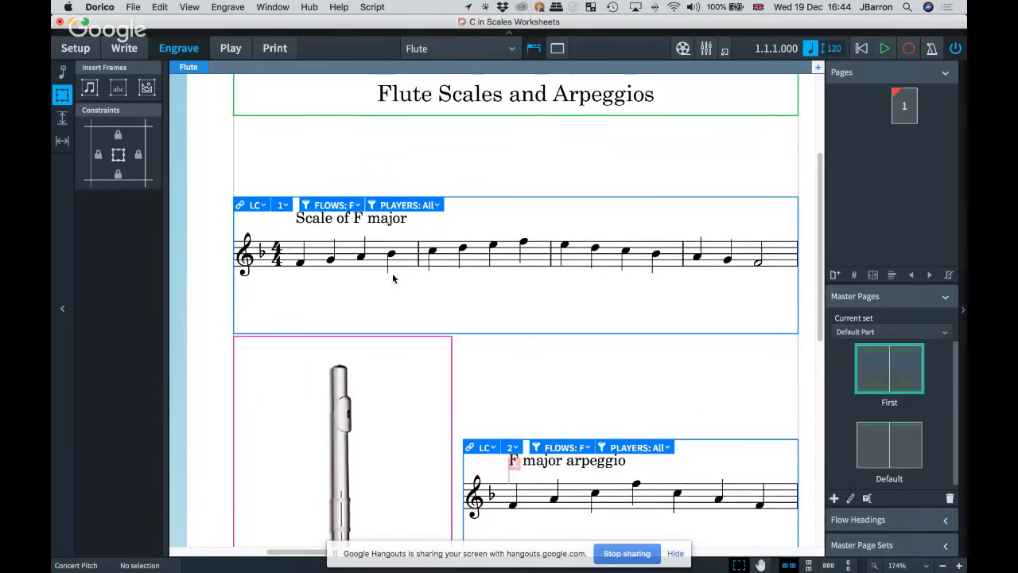
Step: Look over the scale and arpeggio frames on the Flute page and display the Alto Saxophone layout
key("x")
left_click_drag(357, 256, 312, 204)
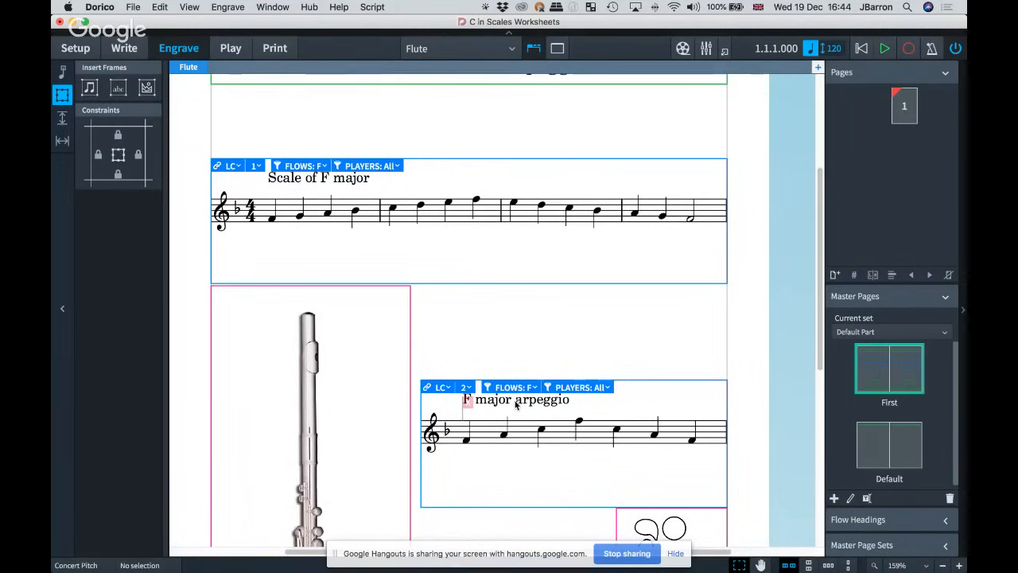
scroll(515, 405, "right", 3)
scroll(516, 406, "up", 1)
scroll(515, 405, "left", 5)
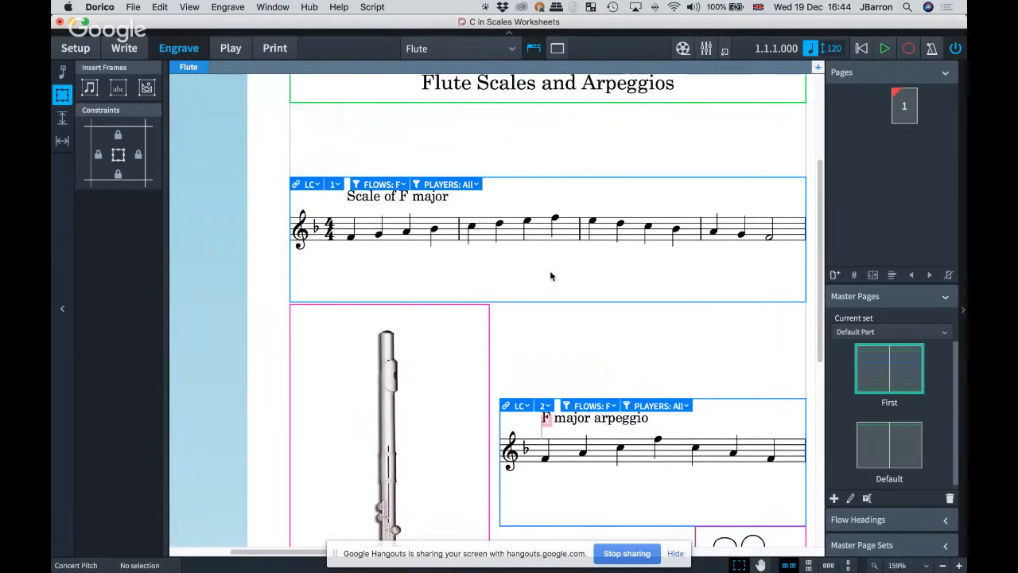
scroll(554, 283, "down", 2)
scroll(553, 280, "right", 2)
scroll(553, 281, "down", 1)
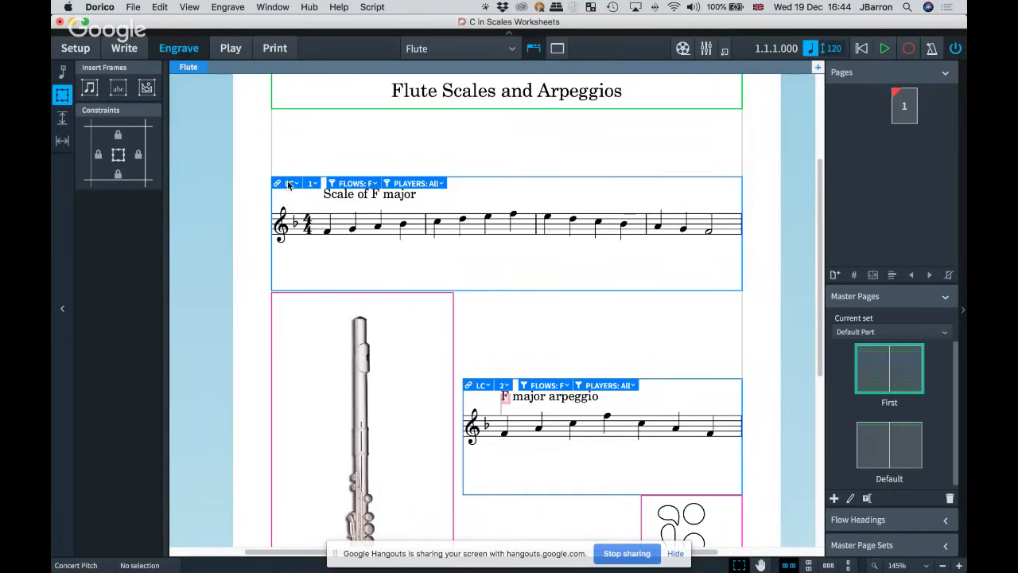
left_click(430, 47)
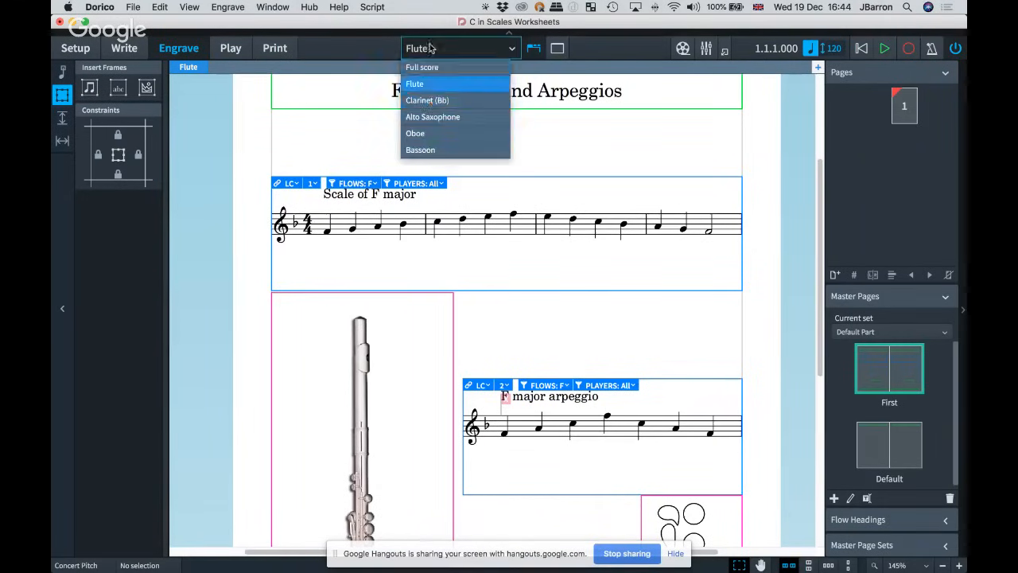
left_click(430, 117)
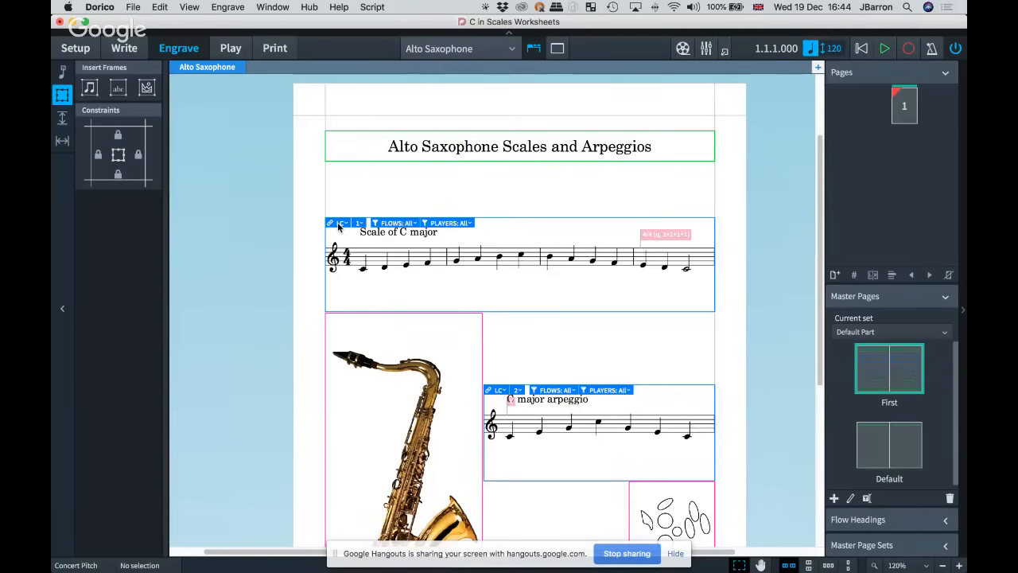
Step: Set the flow filter of the Alto Saxophone scale frame to C# only
scroll(338, 225, "up", 2)
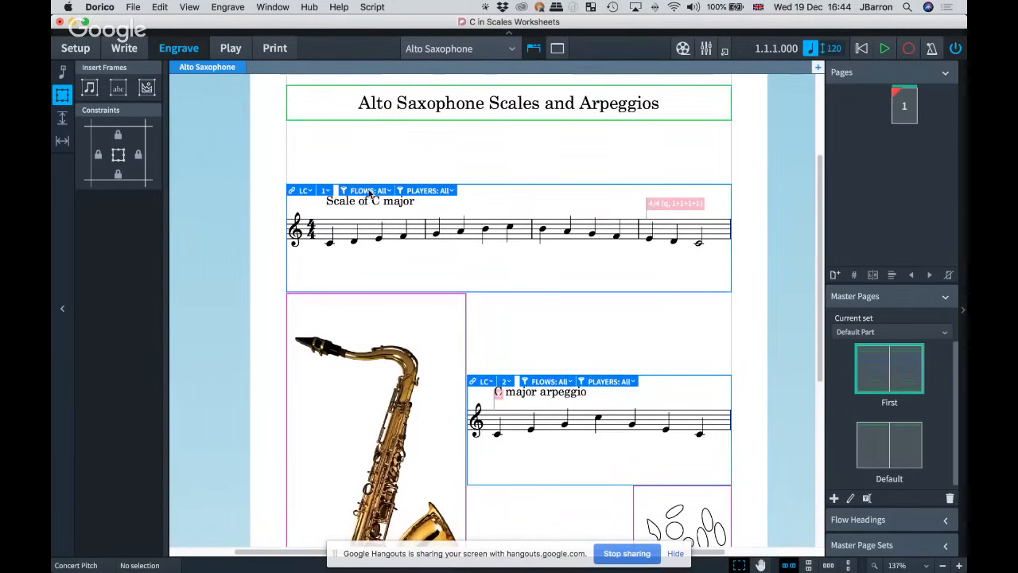
left_click(370, 191)
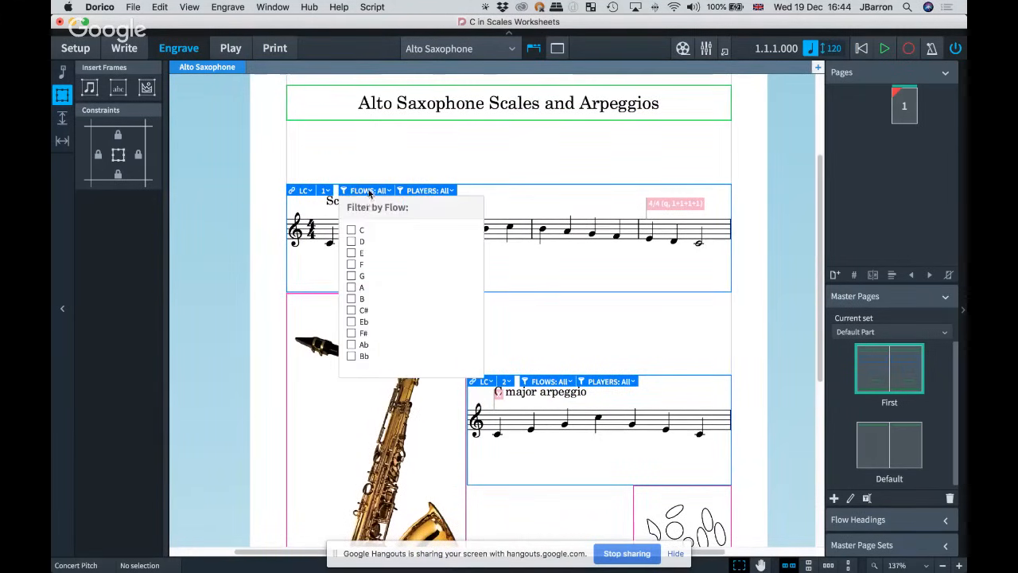
left_click(351, 311)
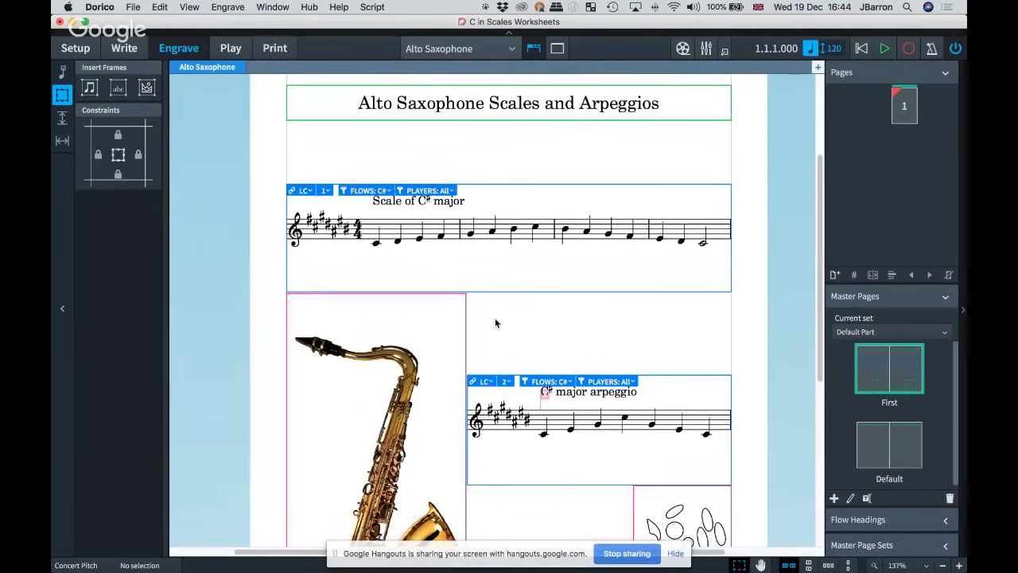
Step: Display the Flute layout to compare its scale and arpeggio frames, and return to the Alto Saxophone layout
left_click(437, 48)
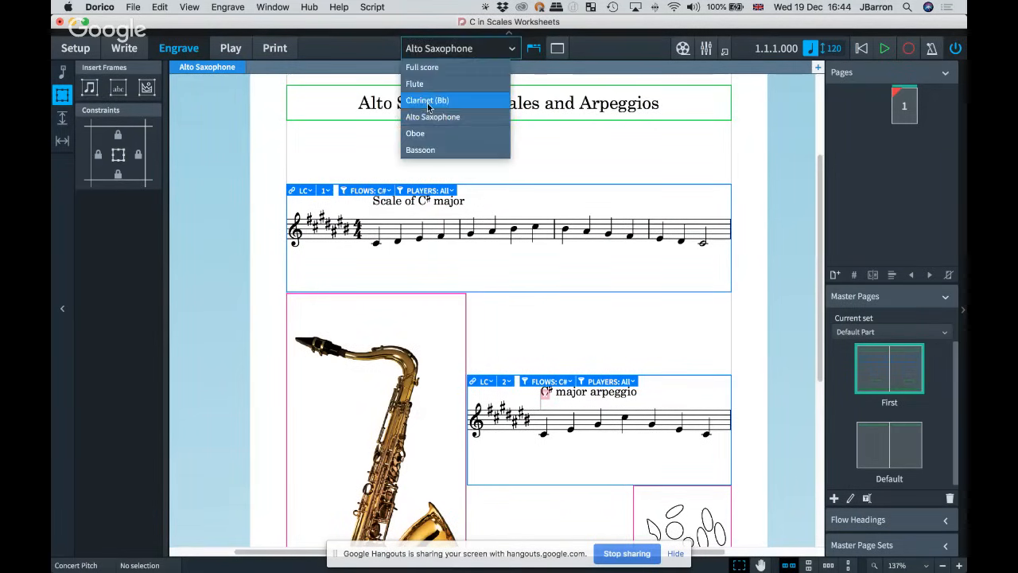
left_click(419, 220)
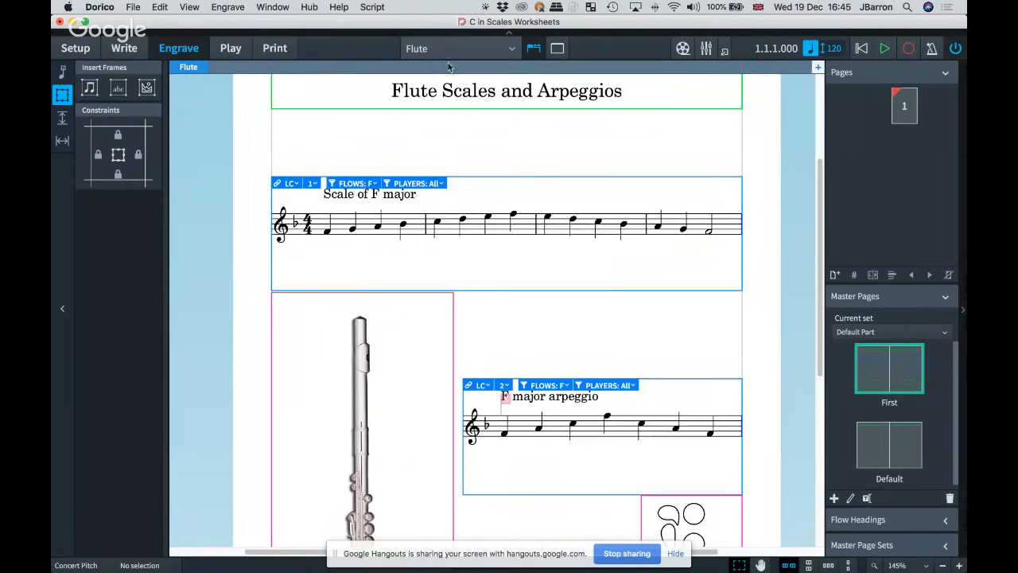
left_click(447, 48)
left_click(441, 121)
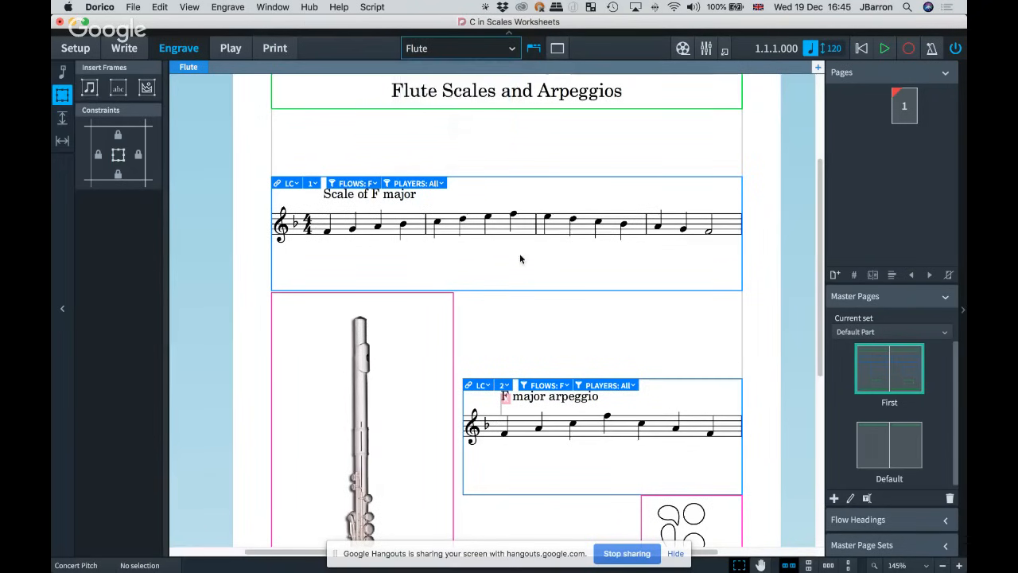
left_click_drag(455, 315, 431, 253)
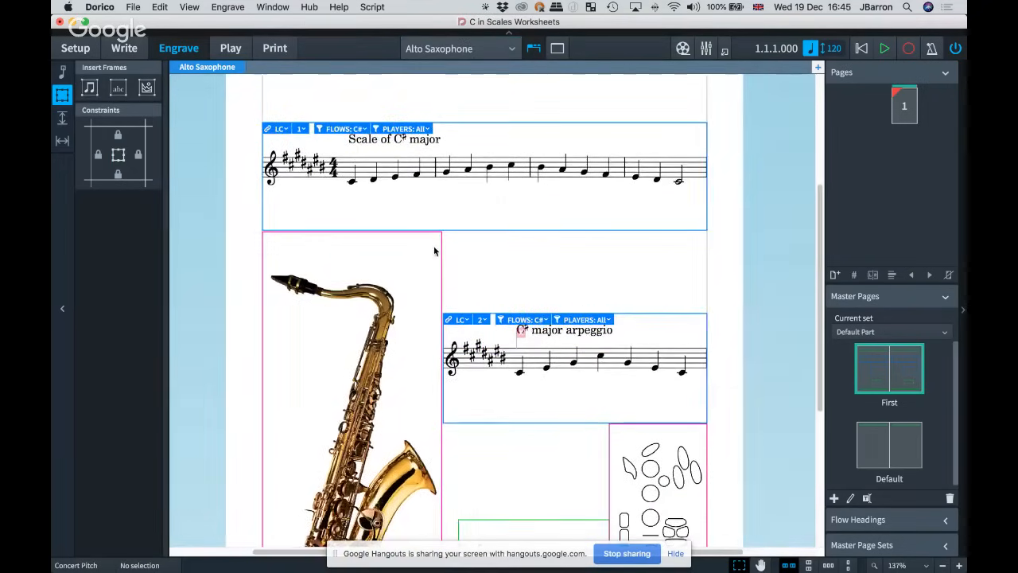
Step: Look over the Alto Saxophone page and check the frame chain options of the arpeggio frame
scroll(434, 251, "down", 3)
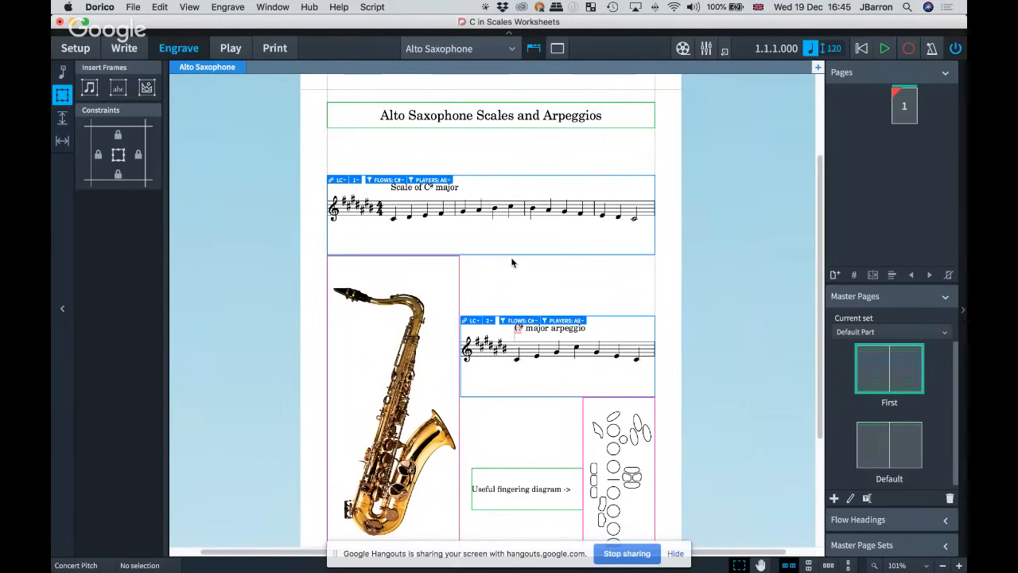
scroll(512, 262, "up", 3)
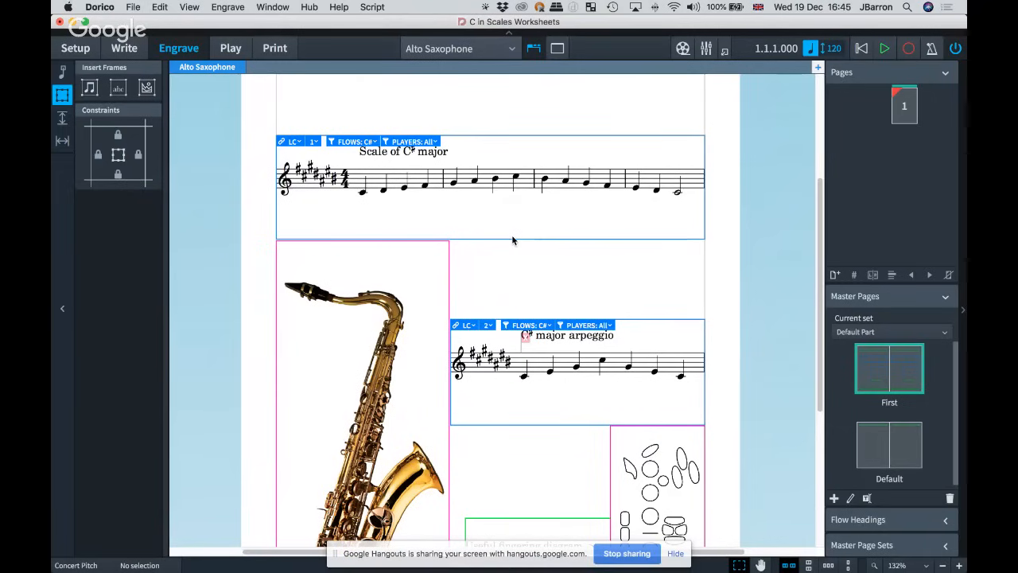
left_click(466, 326)
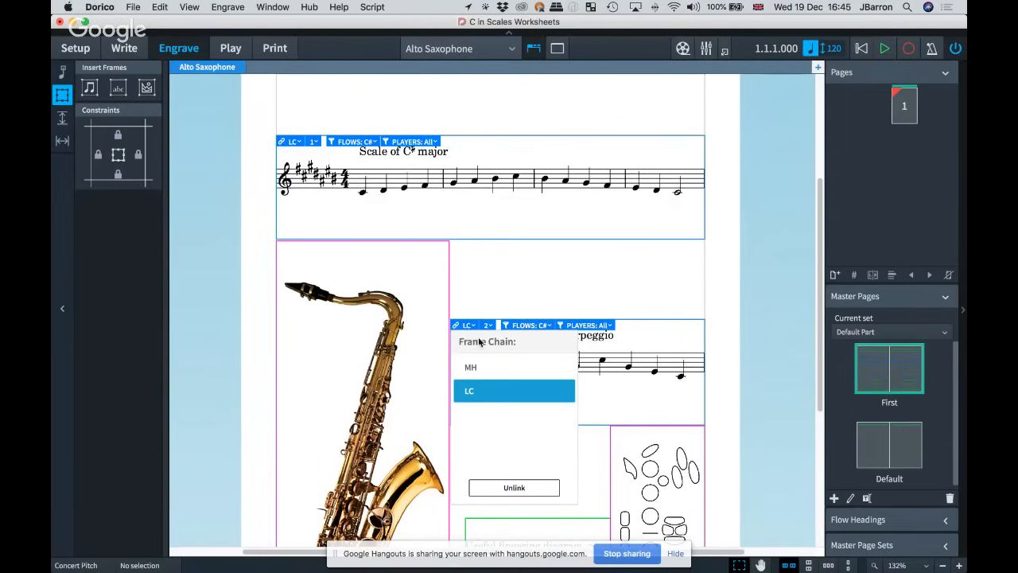
left_click(481, 269)
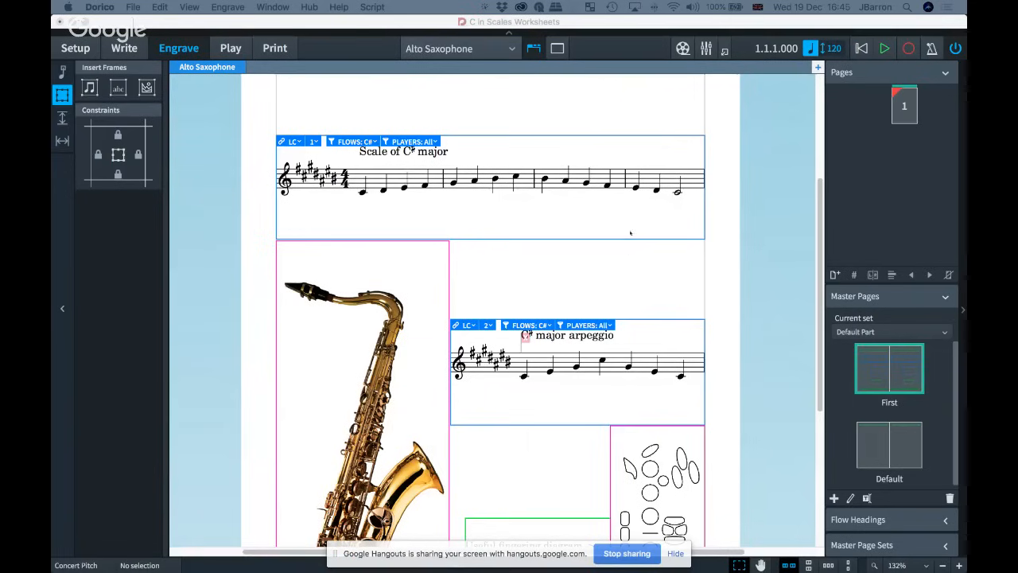
left_click(623, 261)
key("Right")
Step: Switch to the open project Film score labels start and show the first page of its full score
left_click(235, 6)
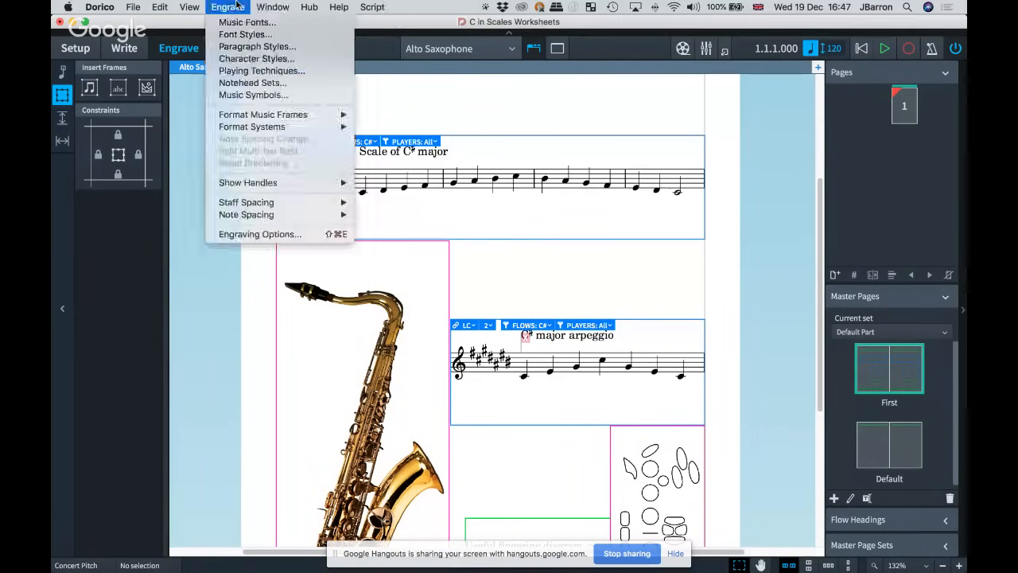
mouse_move(272, 6)
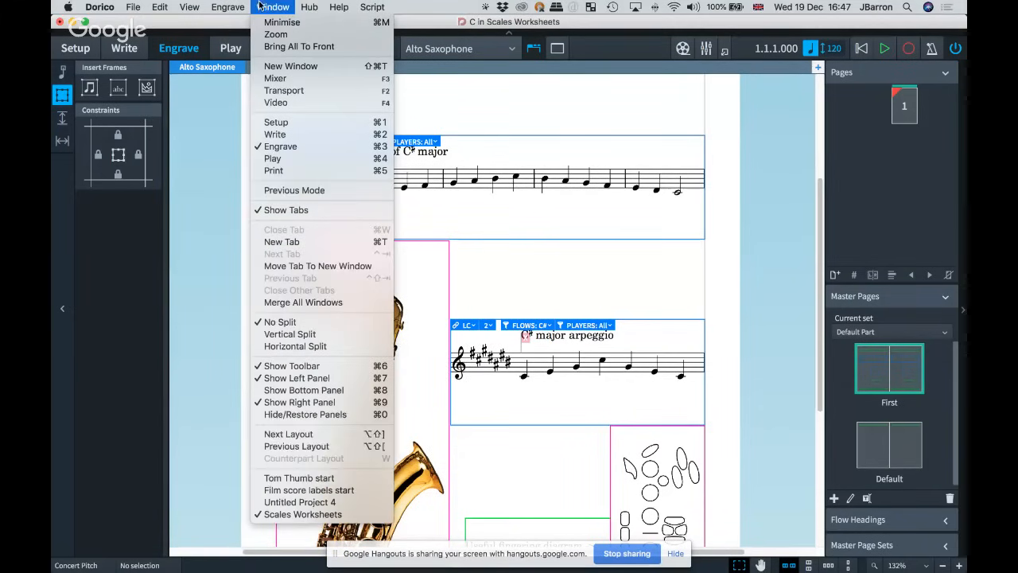
left_click(302, 490)
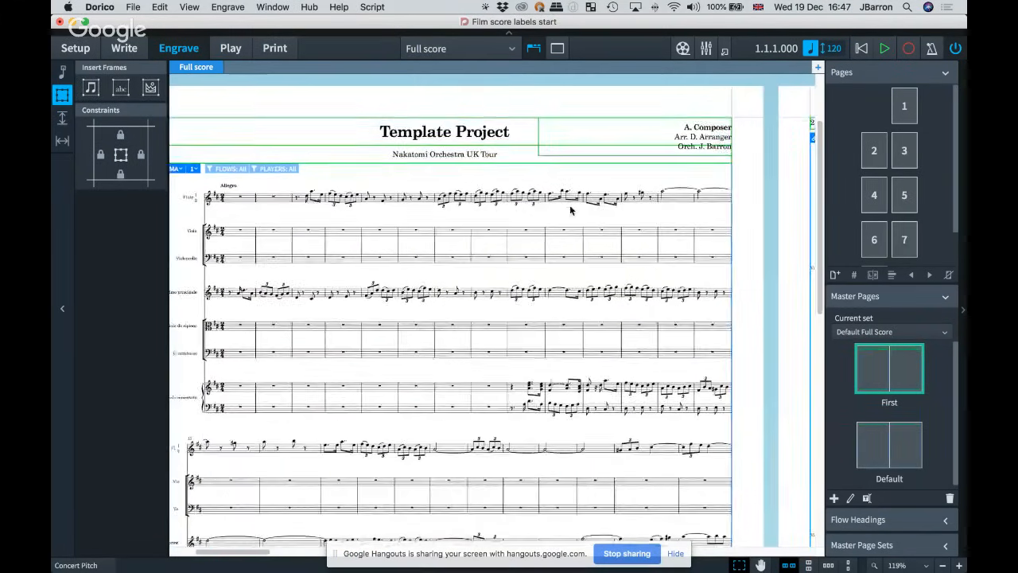
scroll(589, 205, "right", 3)
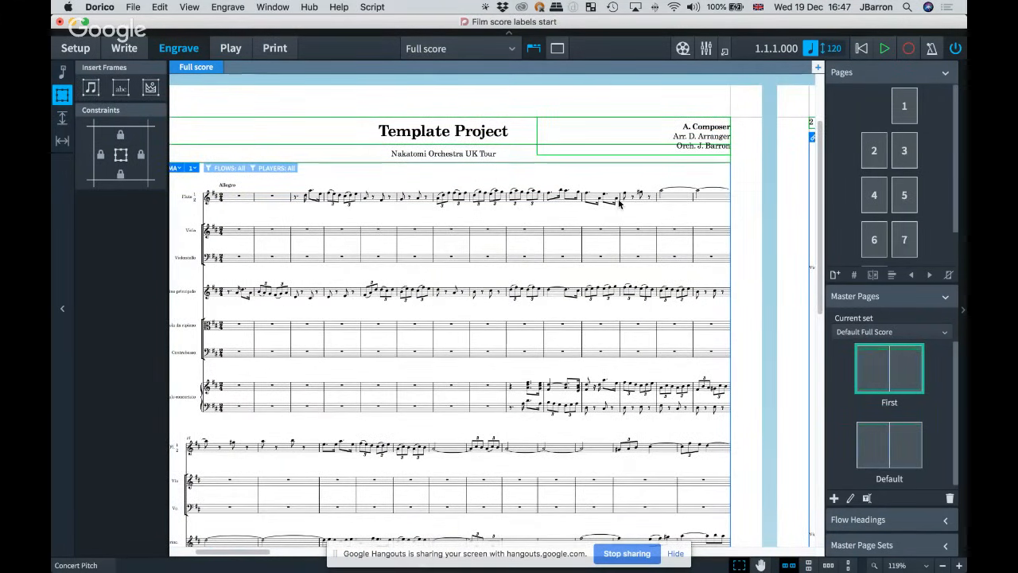
Step: In Write mode, select the flute note at the start of bar 12 and locate the Split Flow command without applying it
key("super+2")
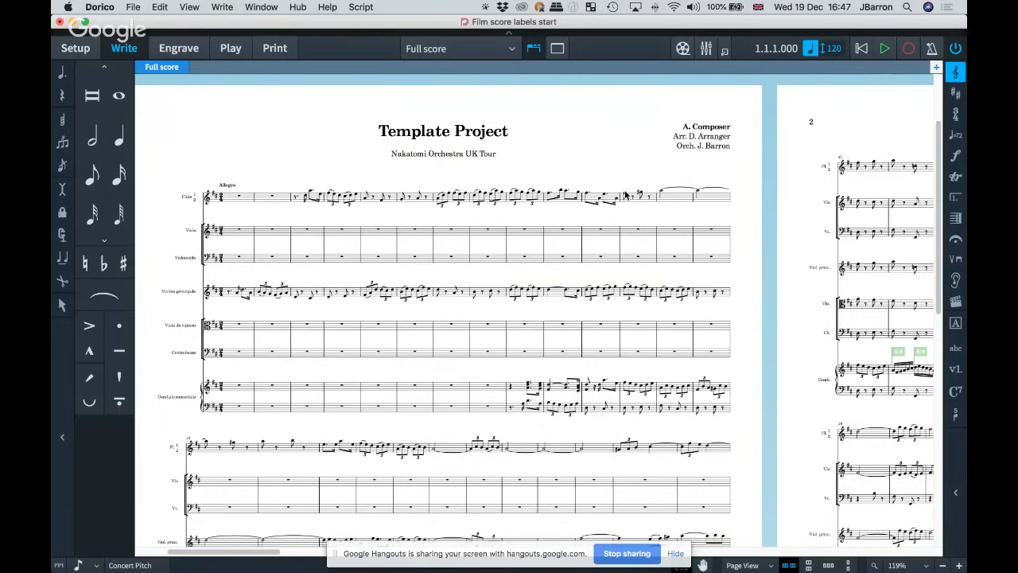
left_click(625, 196)
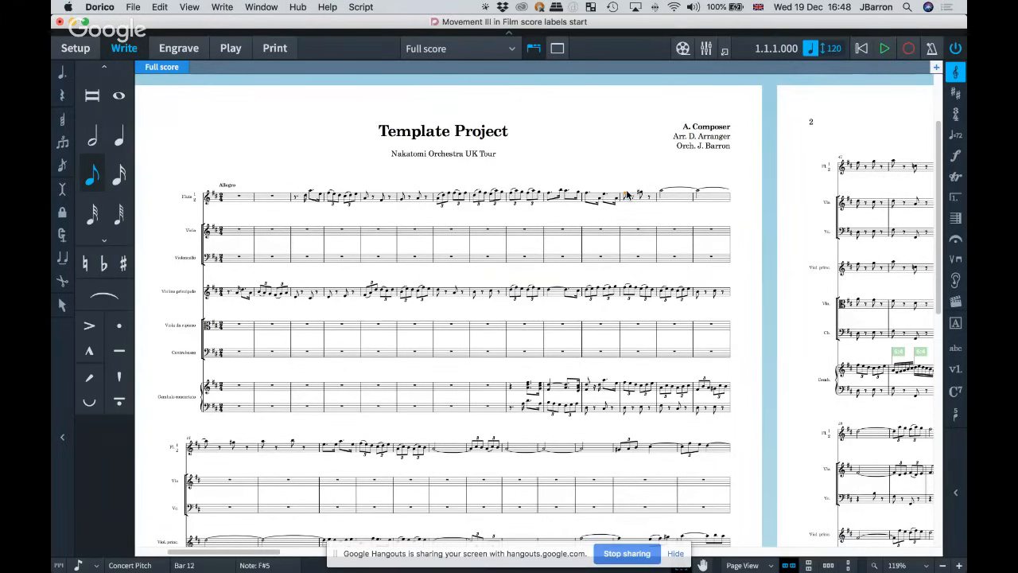
left_click(223, 8)
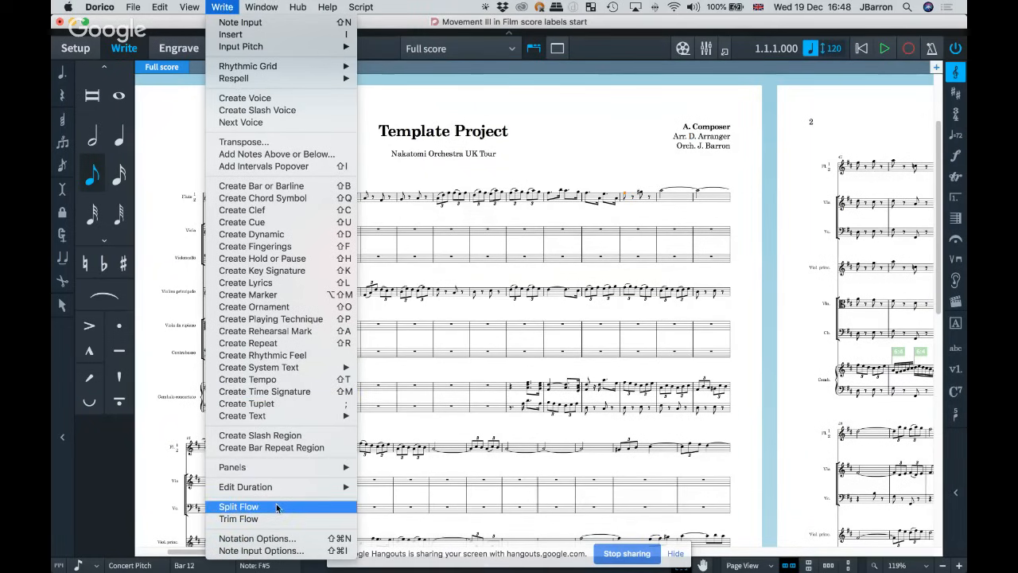
left_click(595, 141)
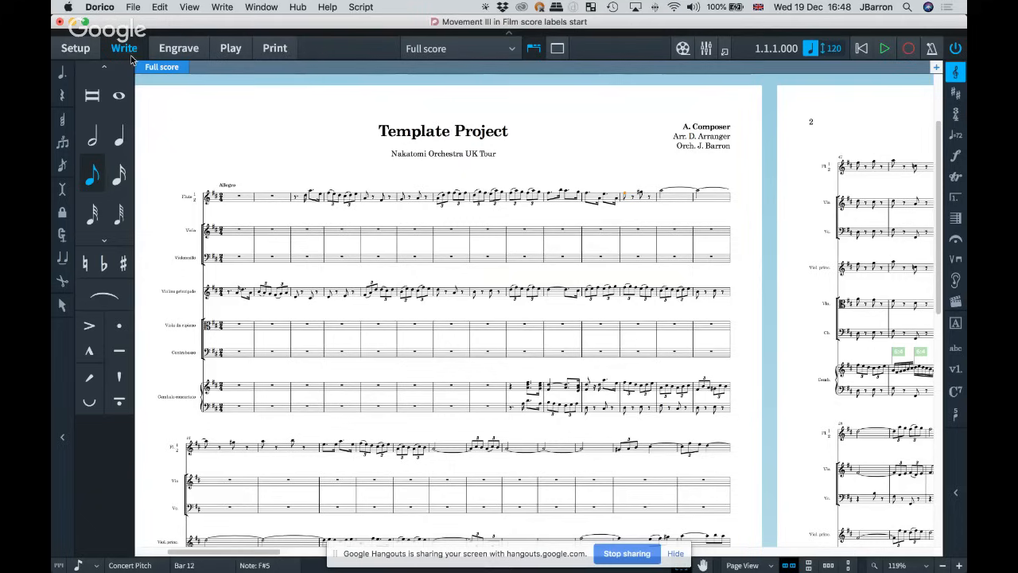
Step: Check the project's players, layouts and flows in Setup mode, and return to Engrave mode
left_click(87, 47)
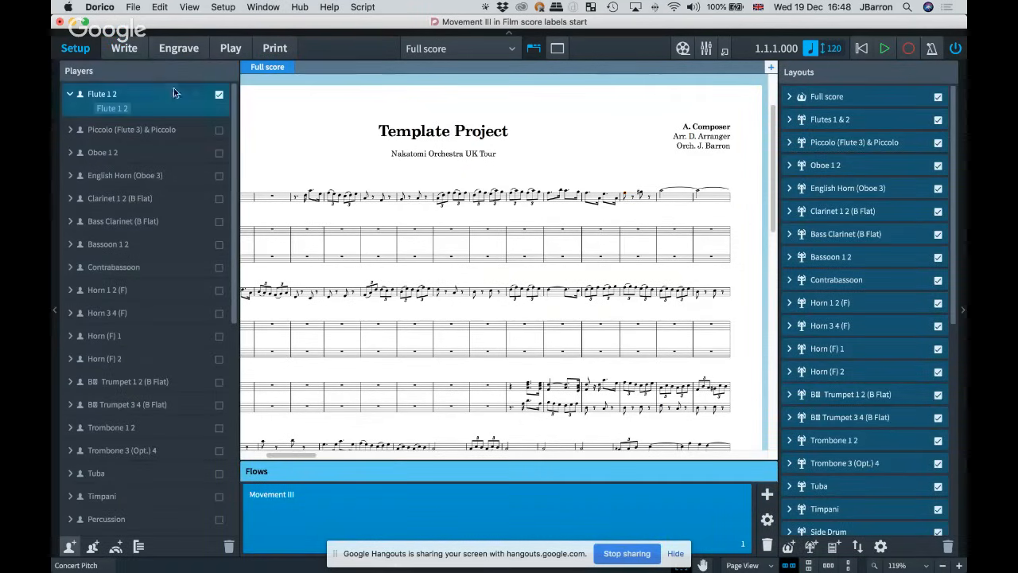
left_click(179, 48)
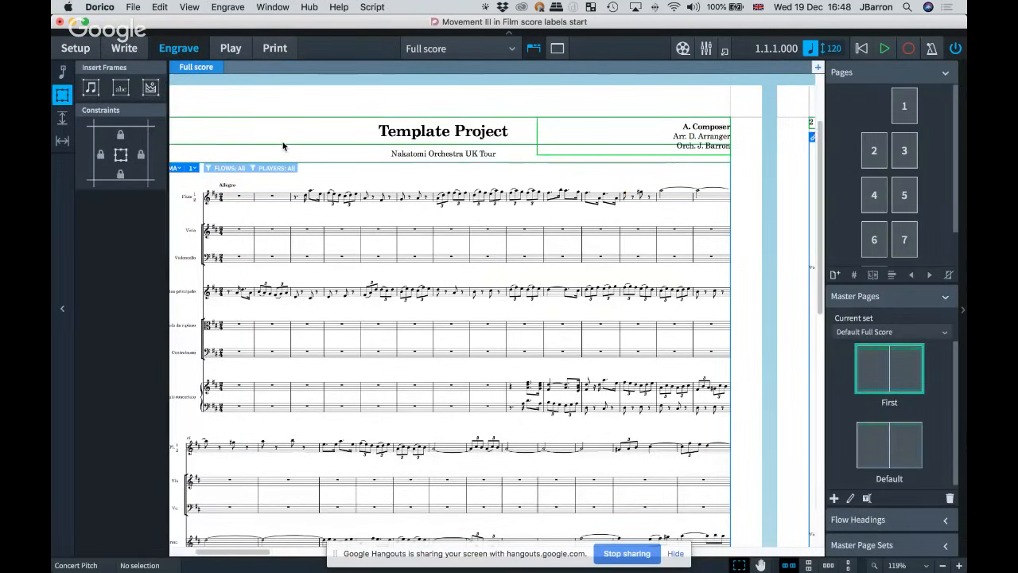